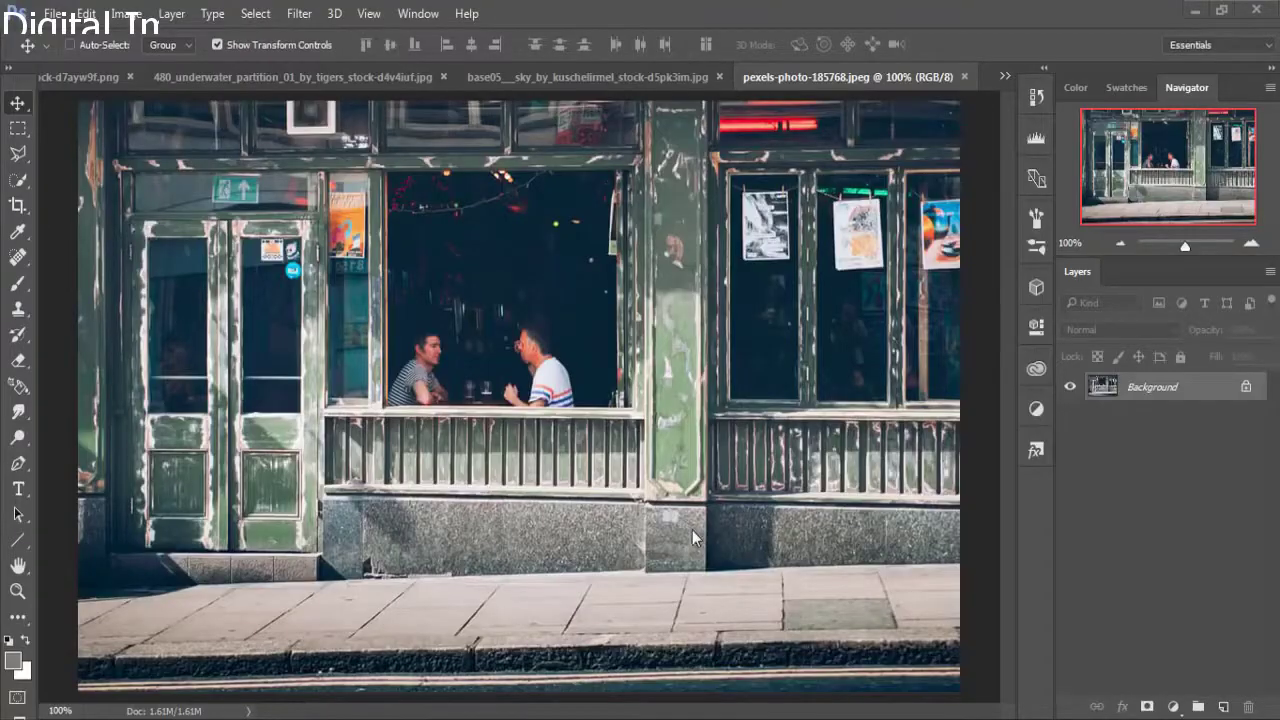
Create a blank white 1280 × 720 px RGB document, Untitled-1, at 300 pixels per inch.
left_click(655, 414)
left_click(52, 13)
left_click(52, 13)
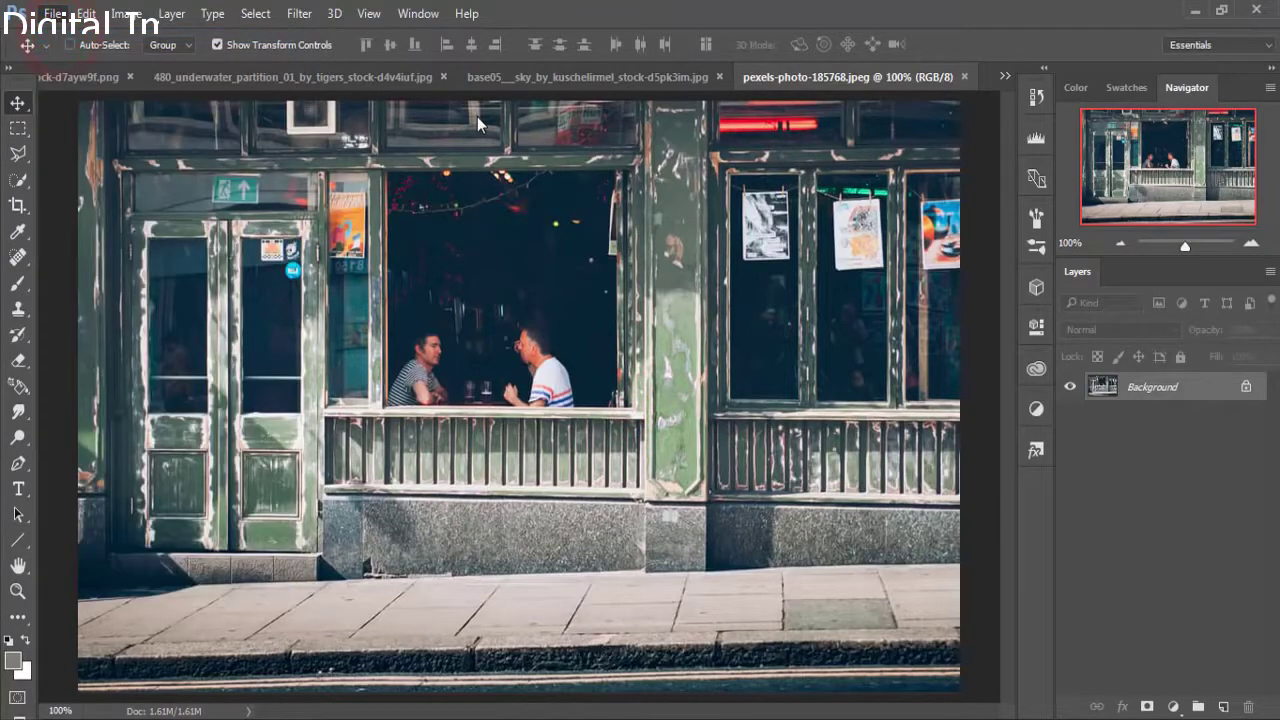
key("ctrl+n")
left_click(714, 173)
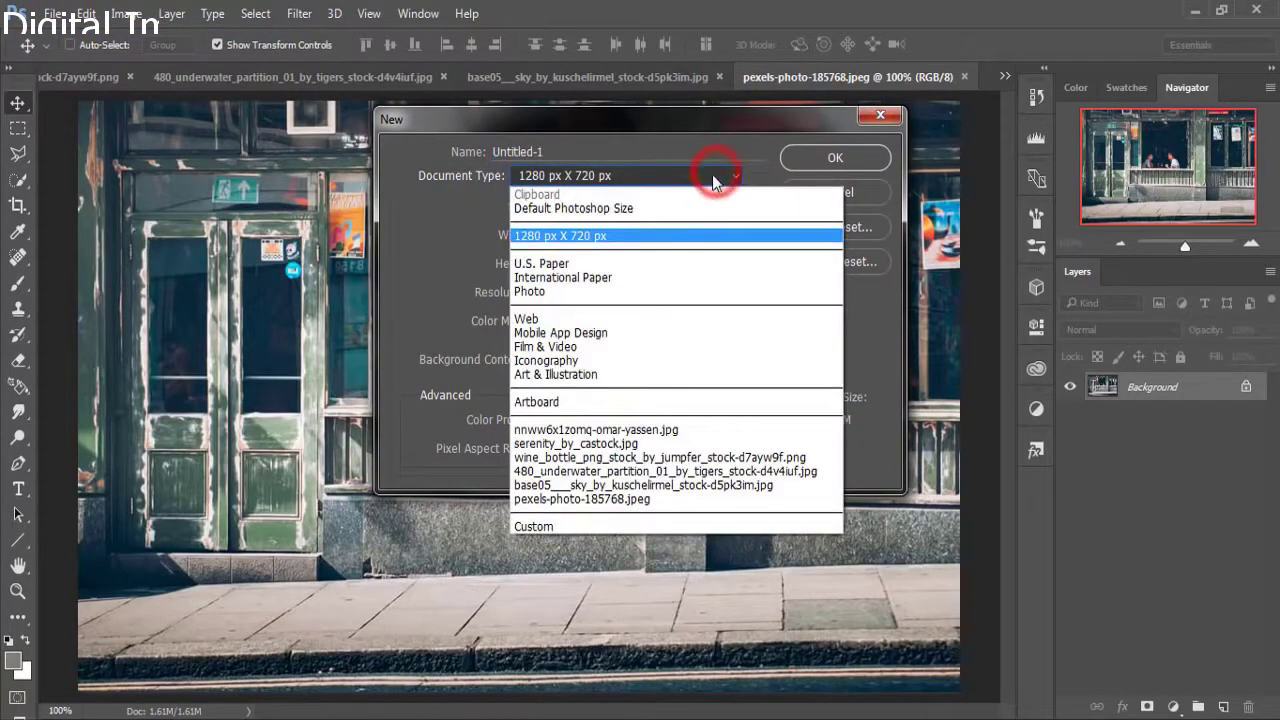
left_click(577, 235)
double_click(577, 234)
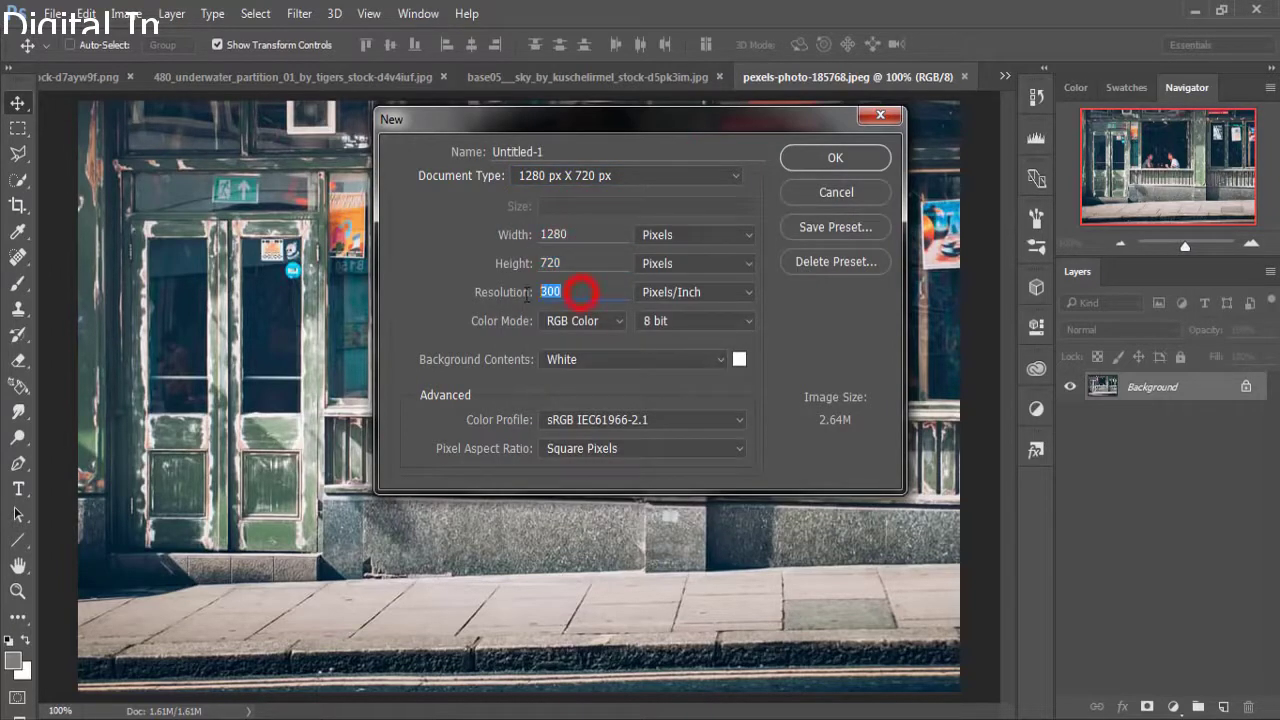
left_click(807, 150)
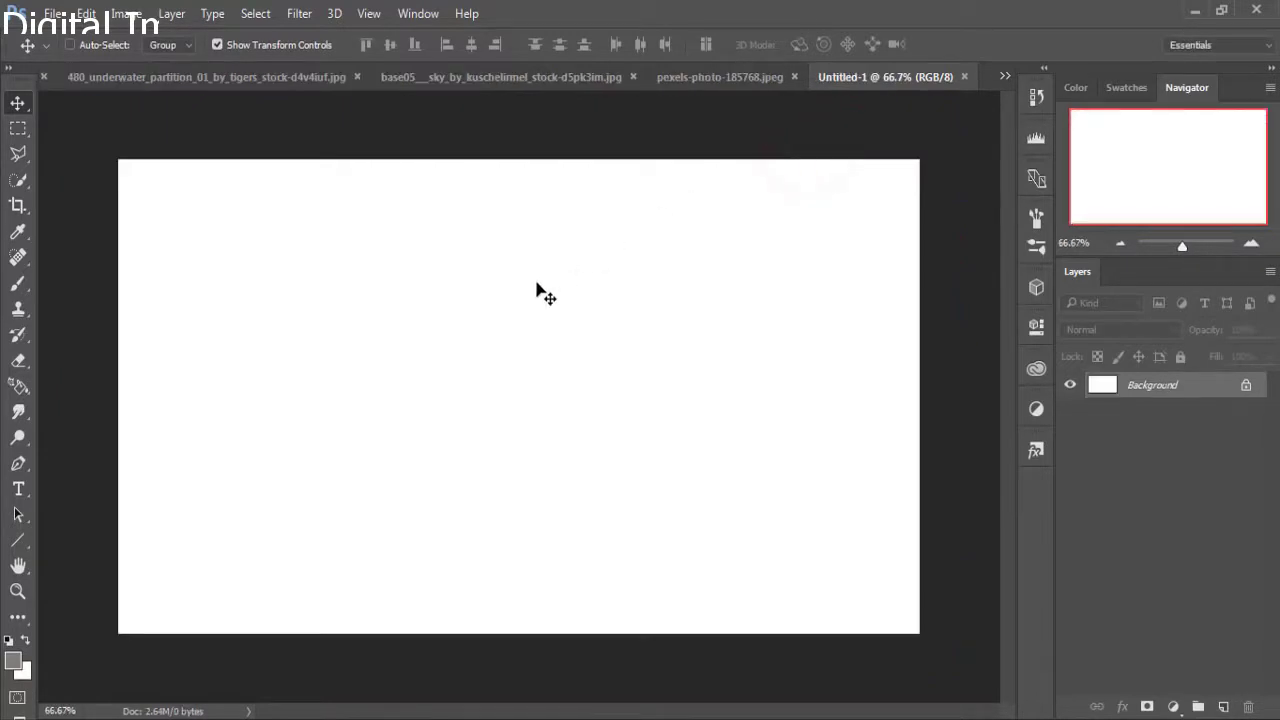
Switch to the pexels-photo-185768.jpeg storefront photo.
left_click(537, 289)
left_click(17, 103)
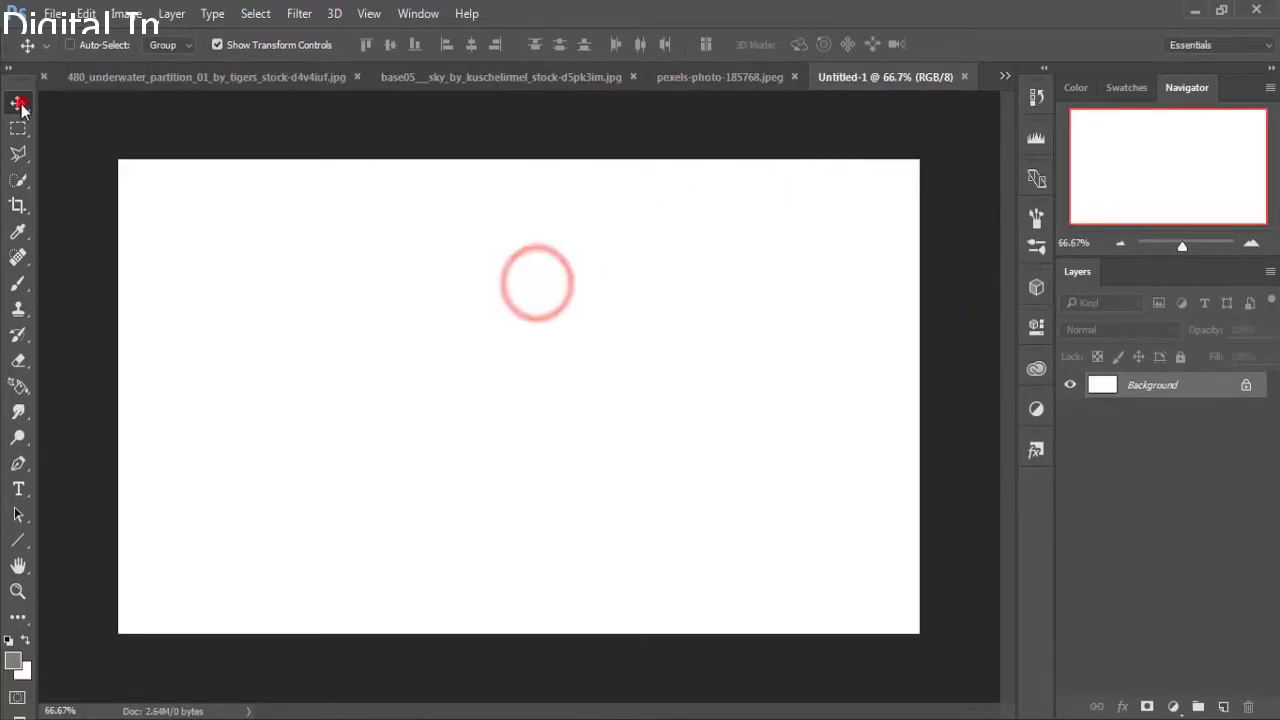
left_click(1004, 77)
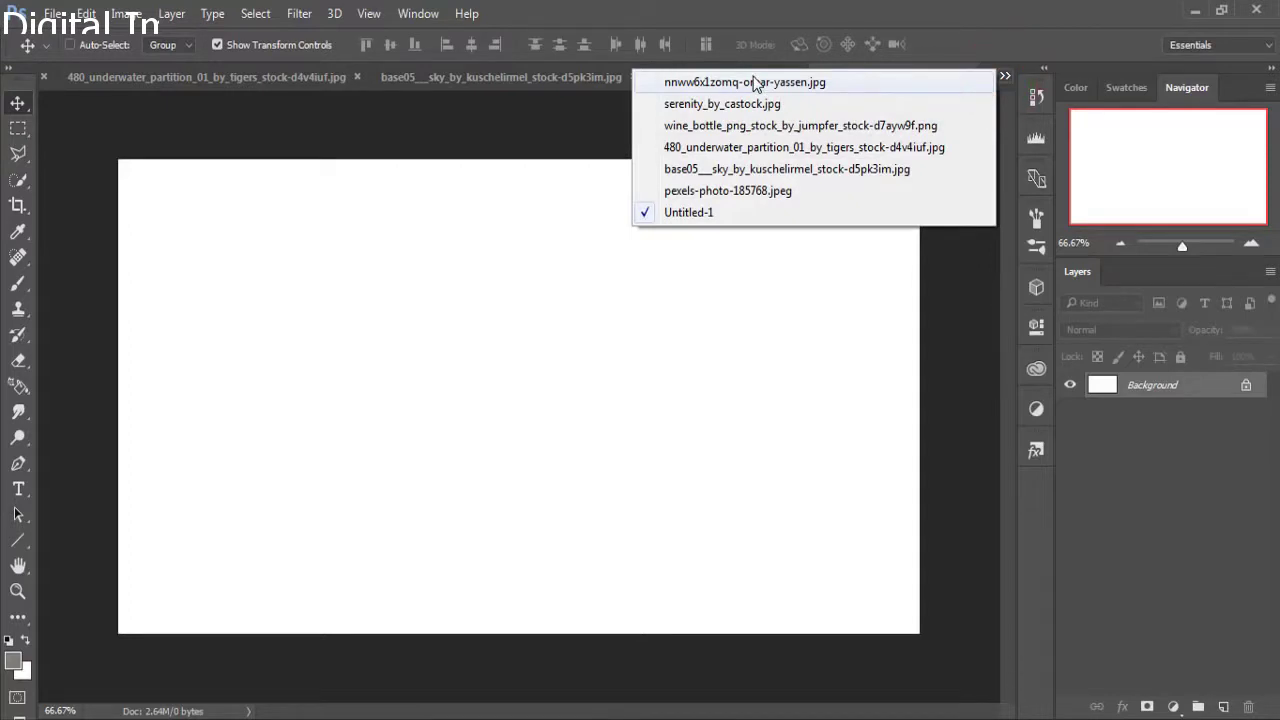
left_click(748, 189)
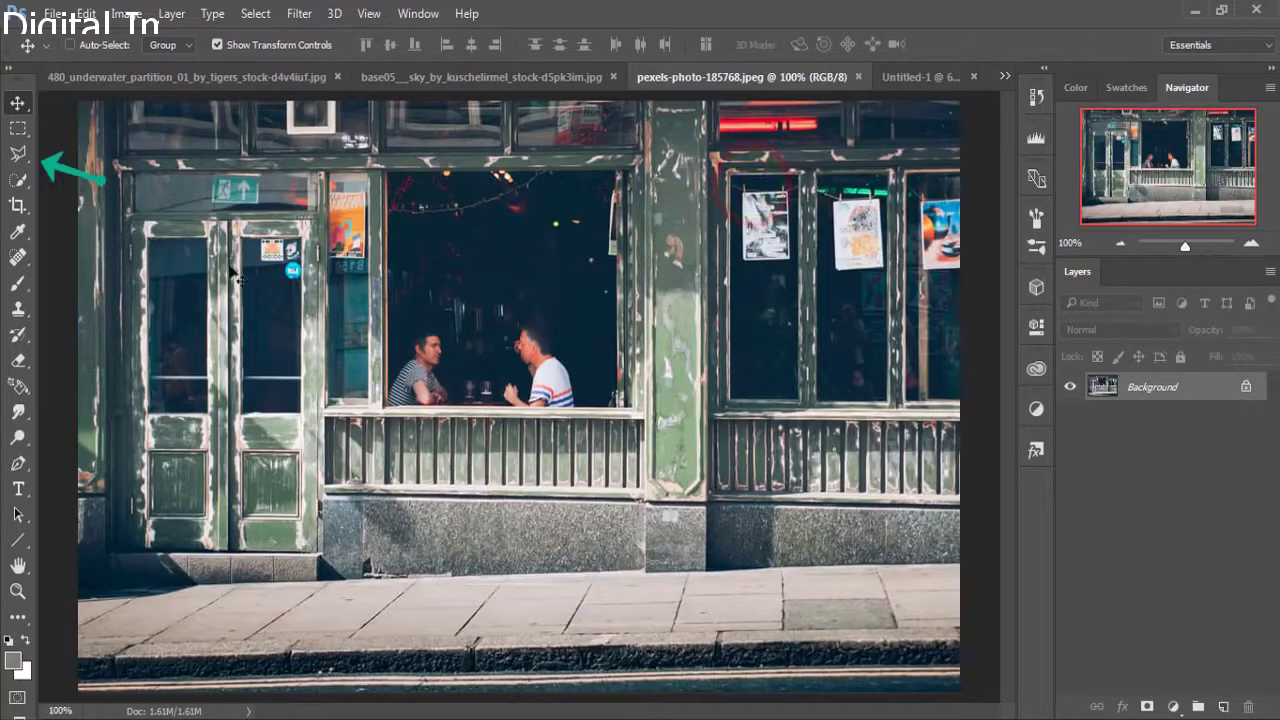
Outline the sidewalk strip along the photo's bottom with the Polygonal Lasso.
left_click(16, 156)
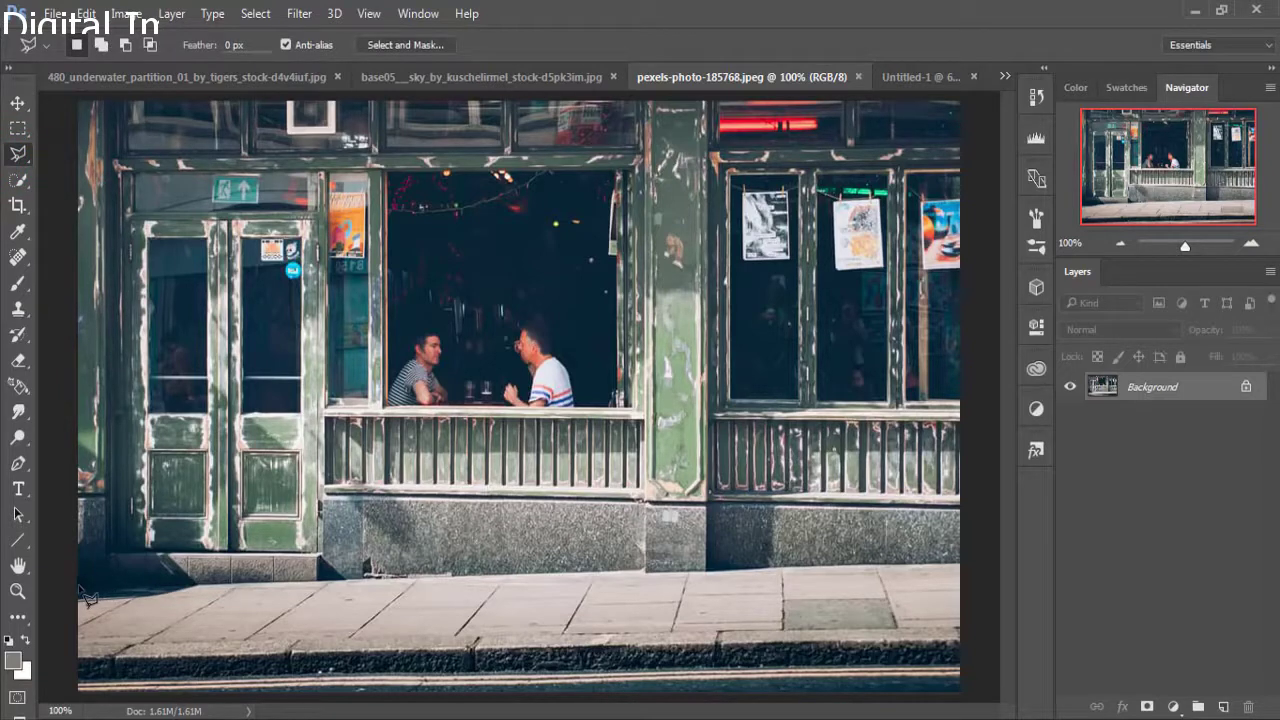
left_click_drag(212, 610, 537, 578)
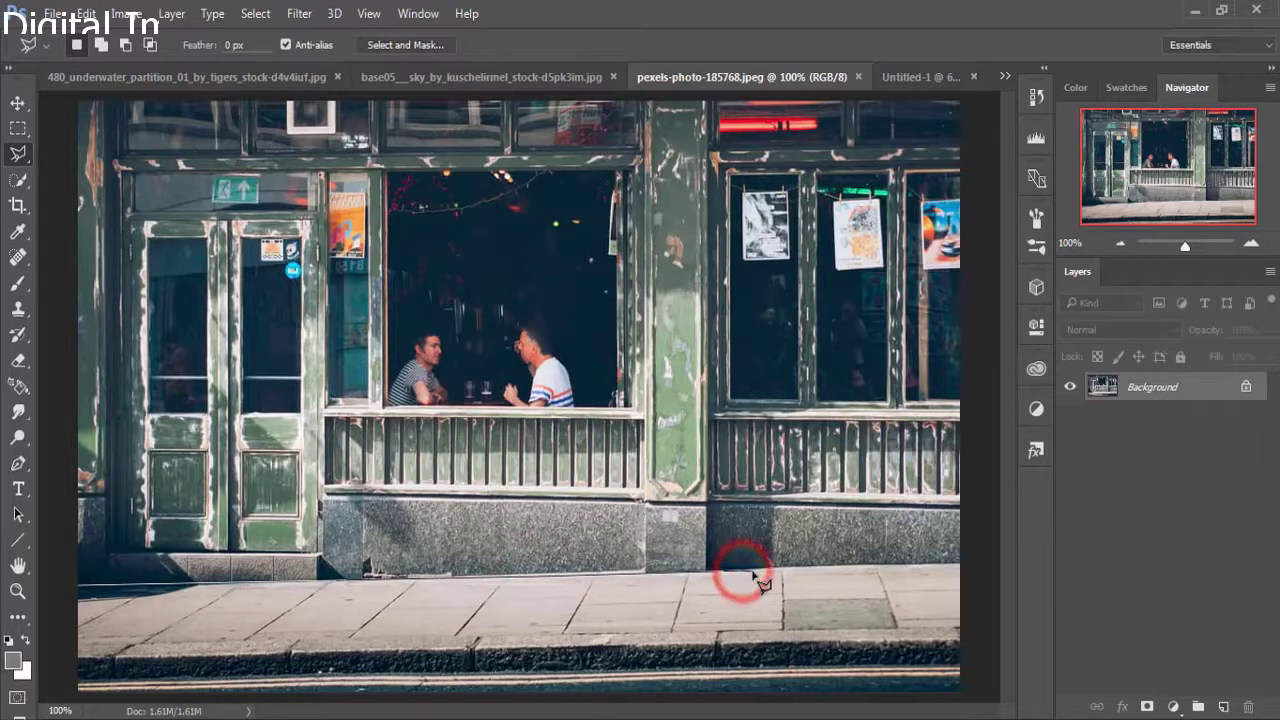
left_click_drag(742, 572, 976, 567)
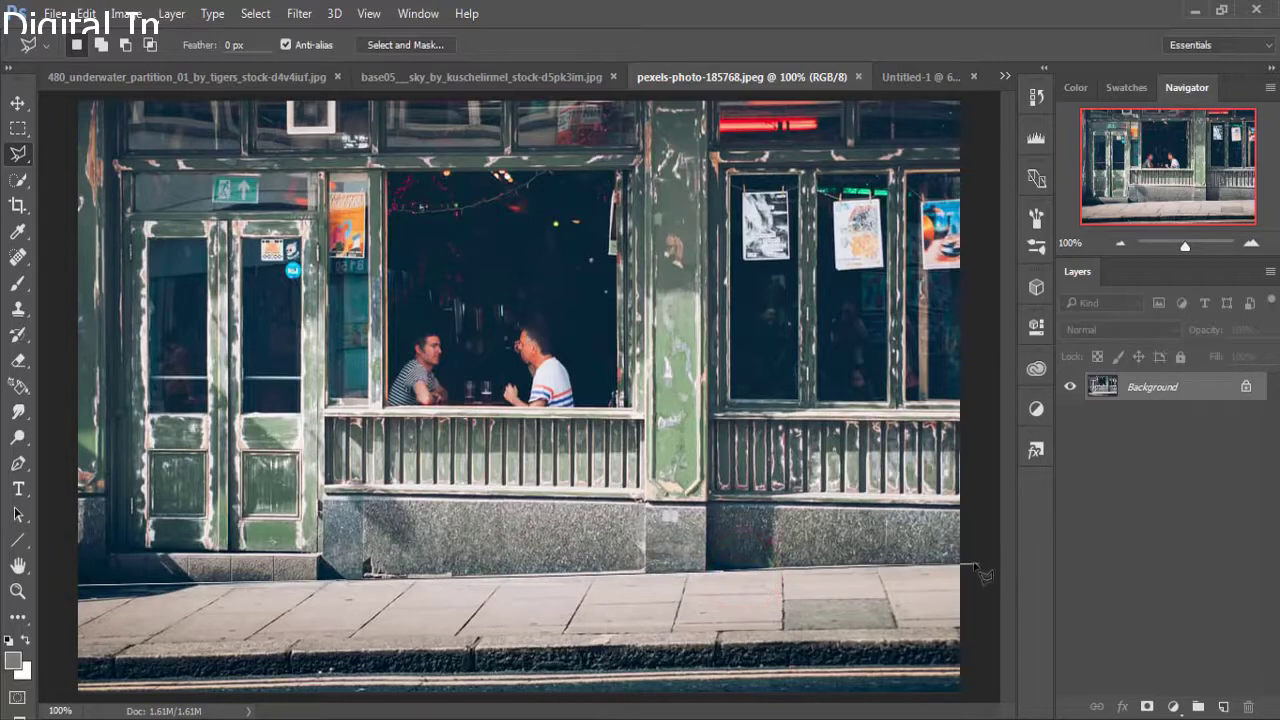
left_click(961, 667)
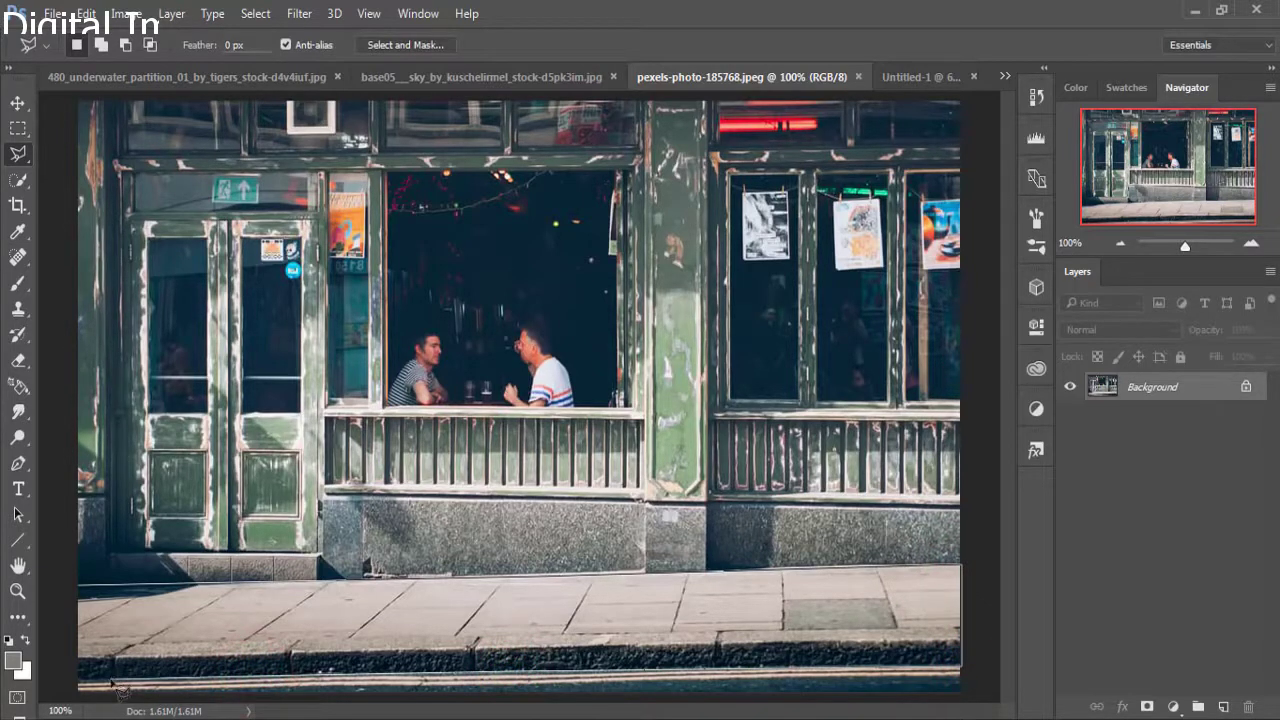
left_click(79, 586)
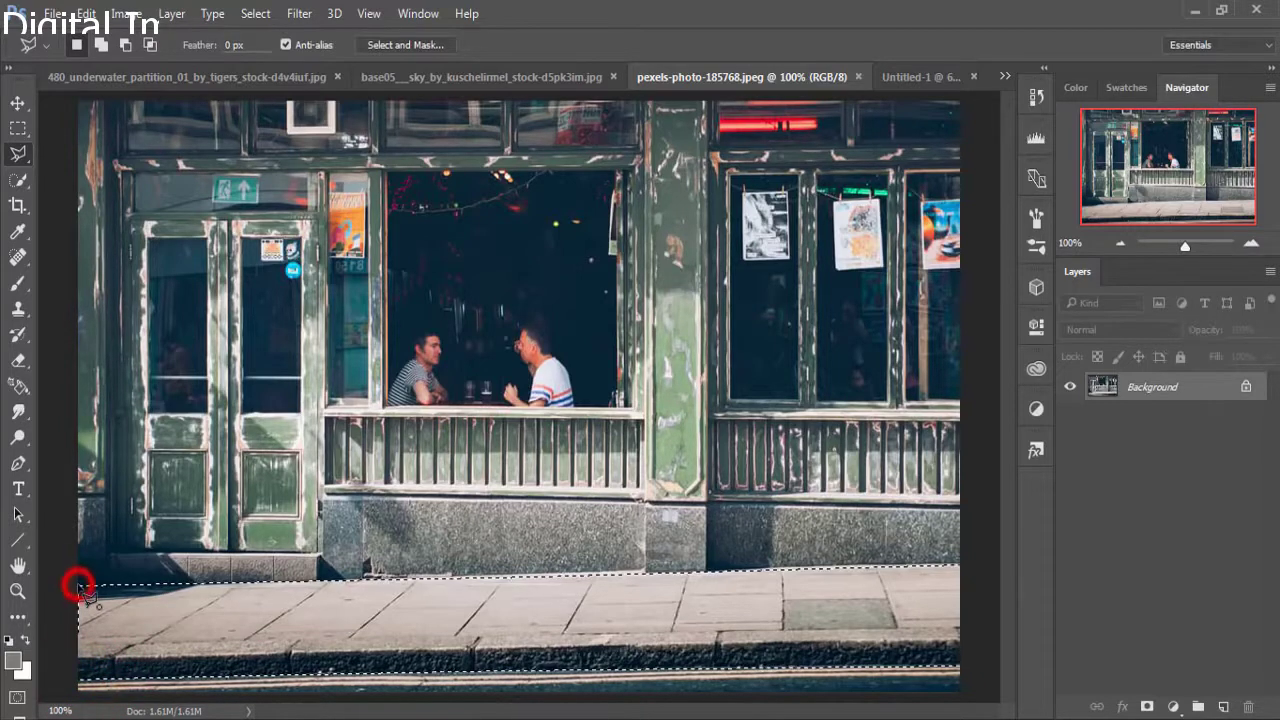
left_click(17, 103)
Drag the selected sidewalk into Untitled-1 as a new layer and close the storefront photo.
left_click_drag(762, 80, 762, 135)
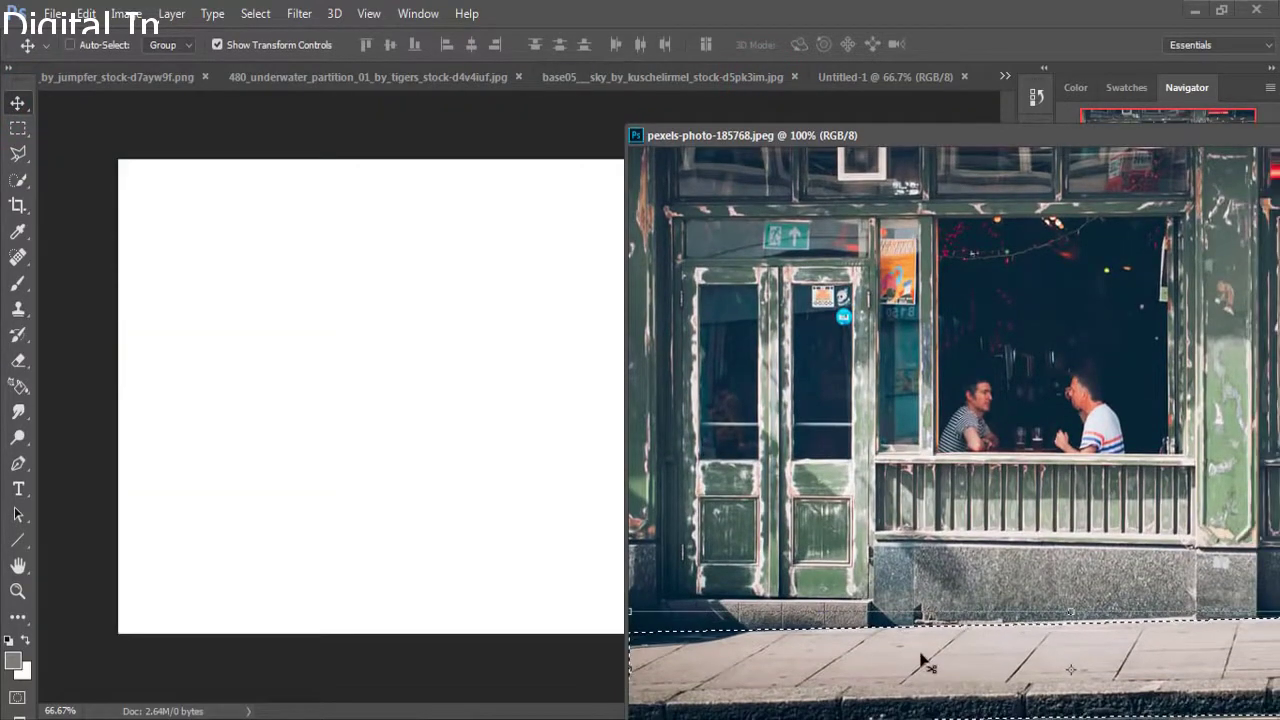
left_click_drag(889, 662, 889, 648)
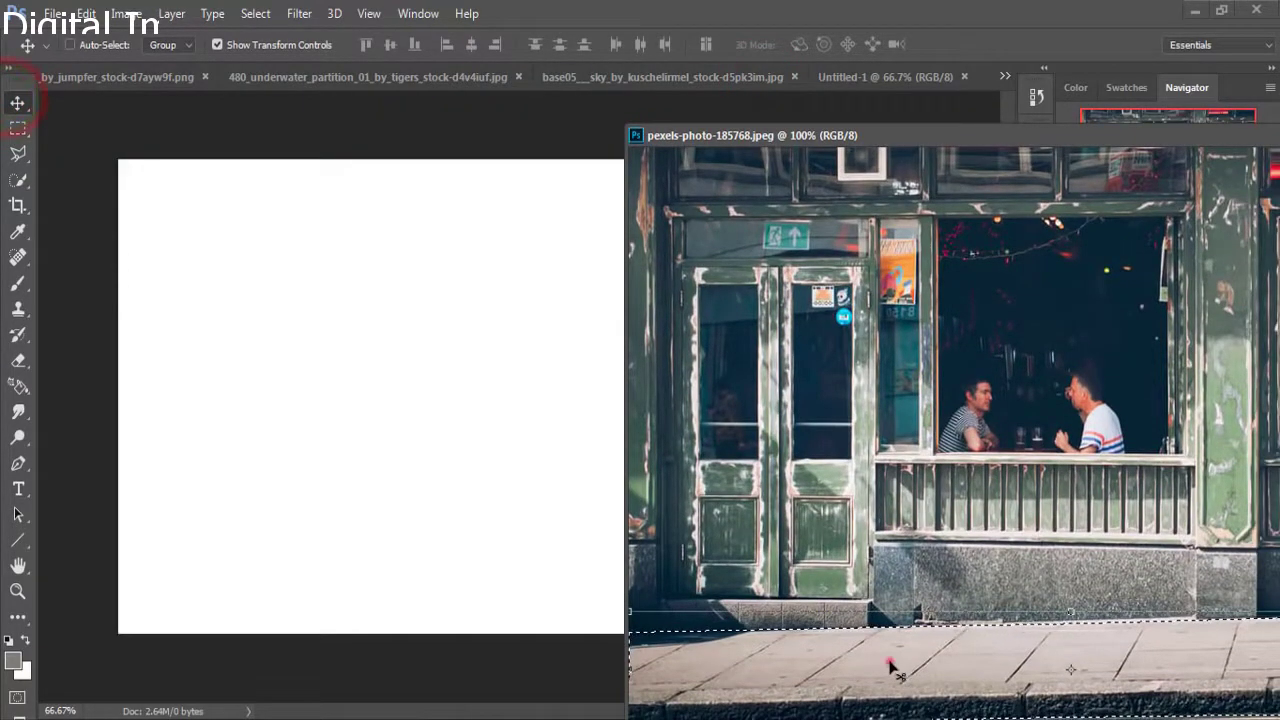
left_click_drag(435, 537, 379, 522)
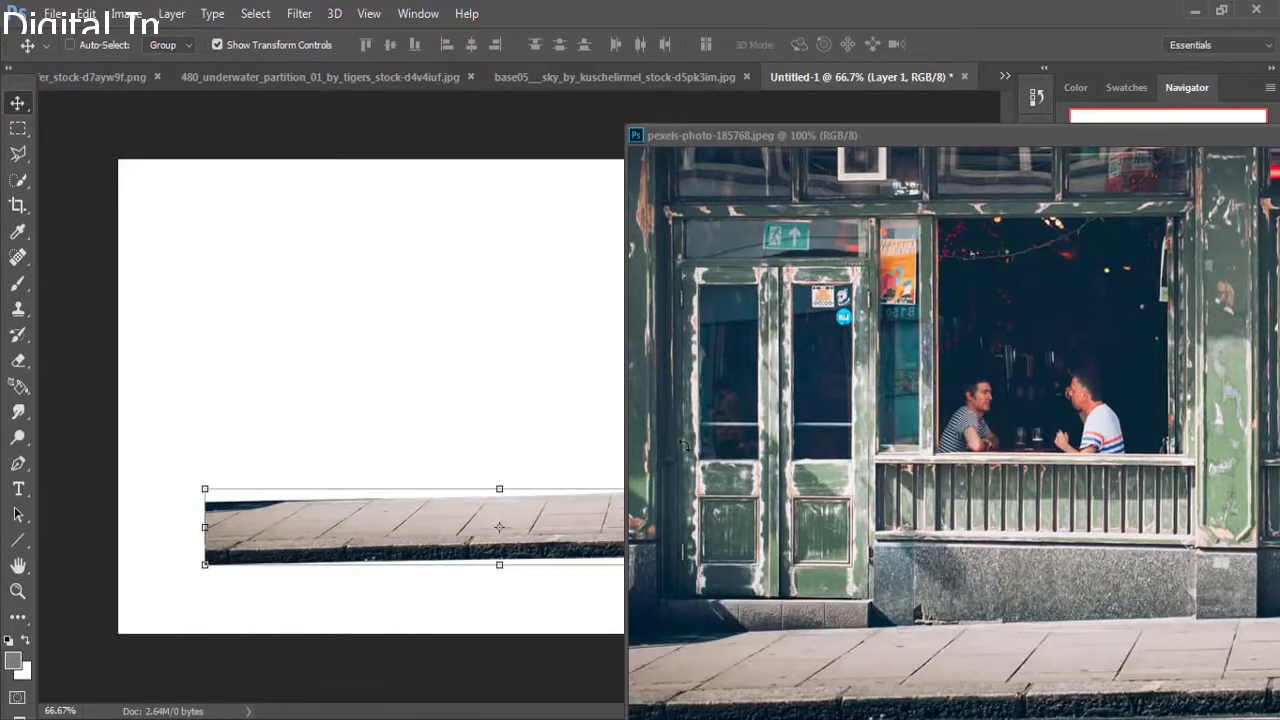
left_click_drag(1119, 133, 843, 133)
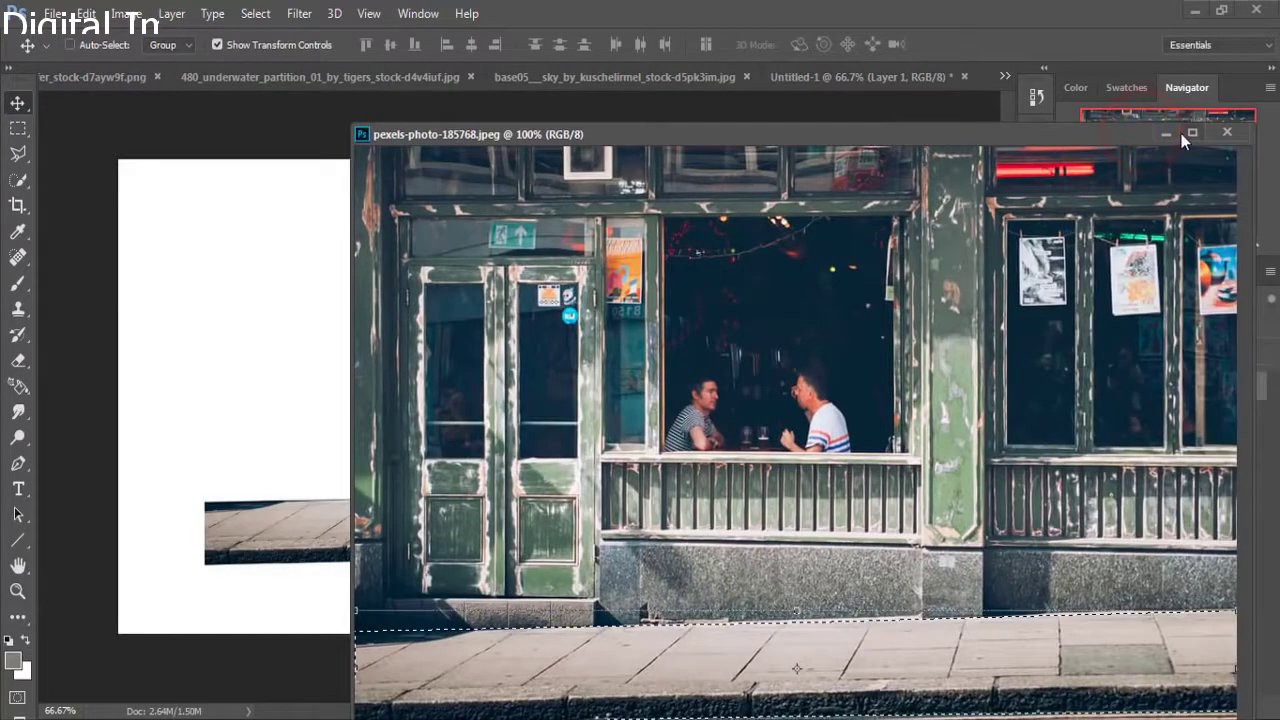
left_click(1226, 132)
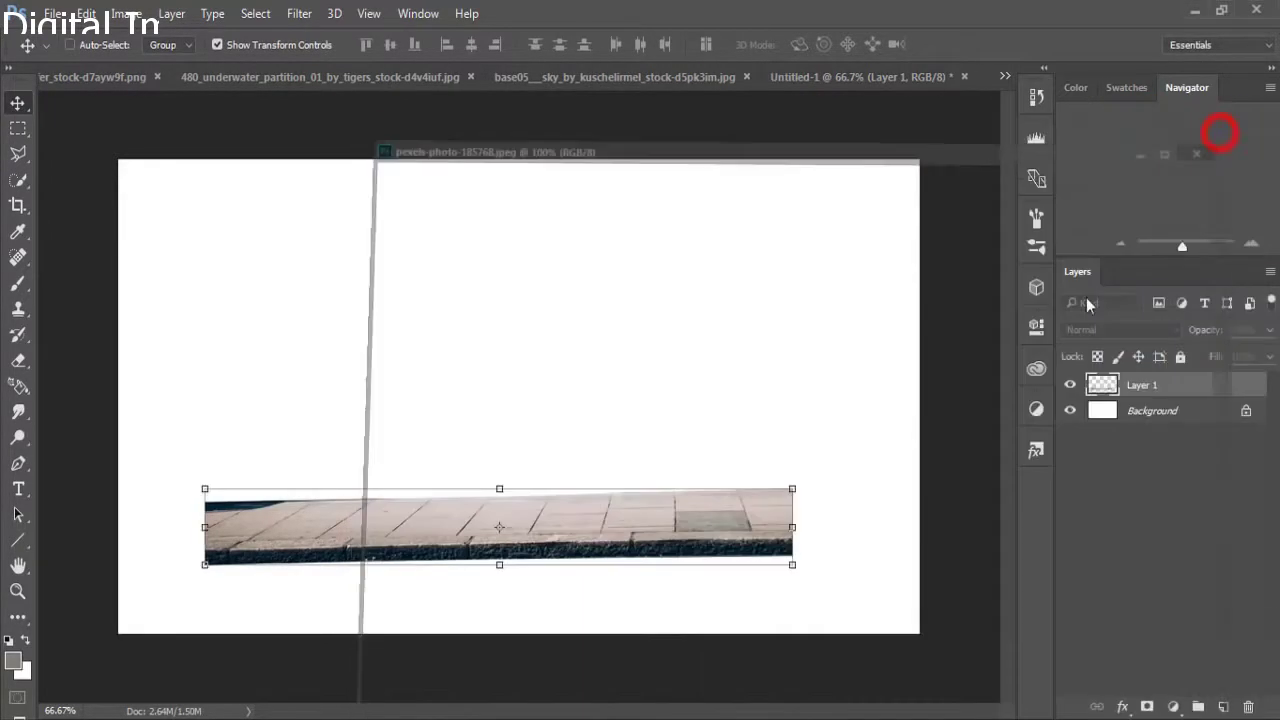
left_click(677, 523)
Level, heighten and stretch the sidewalk across the full canvas bottom, then commit the transform.
left_click_drag(677, 523, 663, 598)
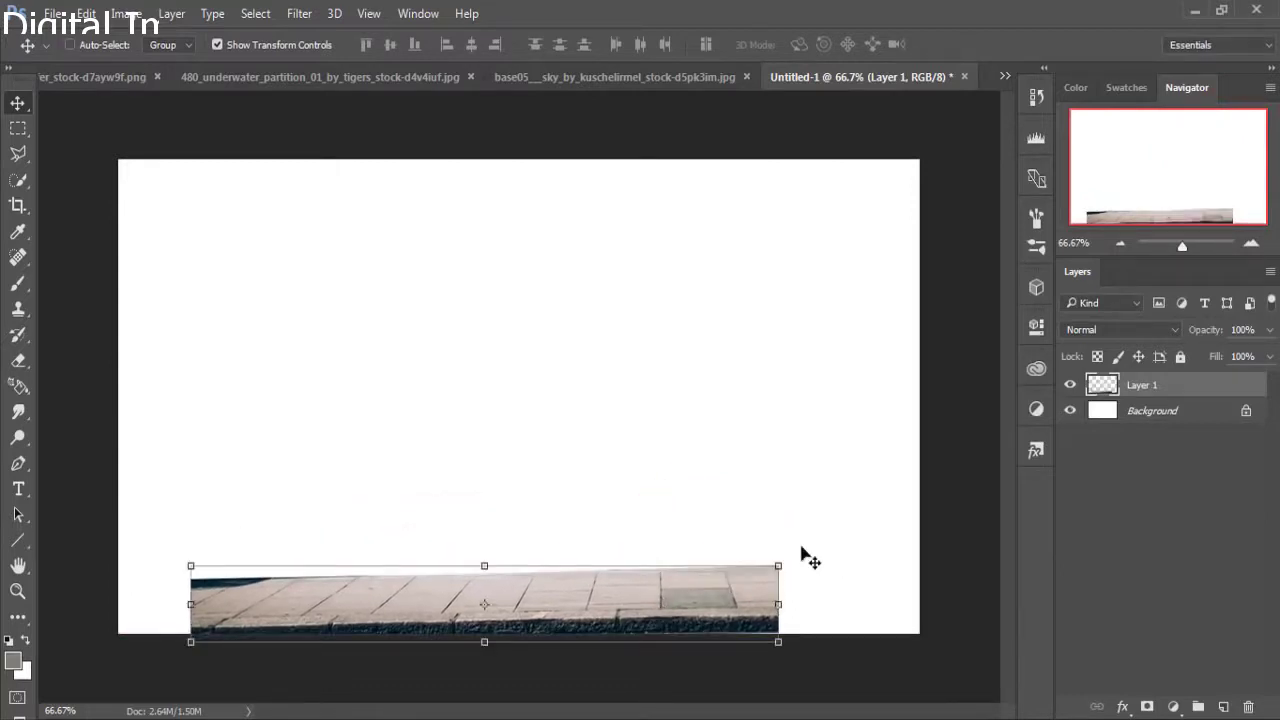
mouse_move(797, 543)
left_mouse_down()
mouse_move(815, 557)
mouse_move(818, 544)
left_mouse_up()
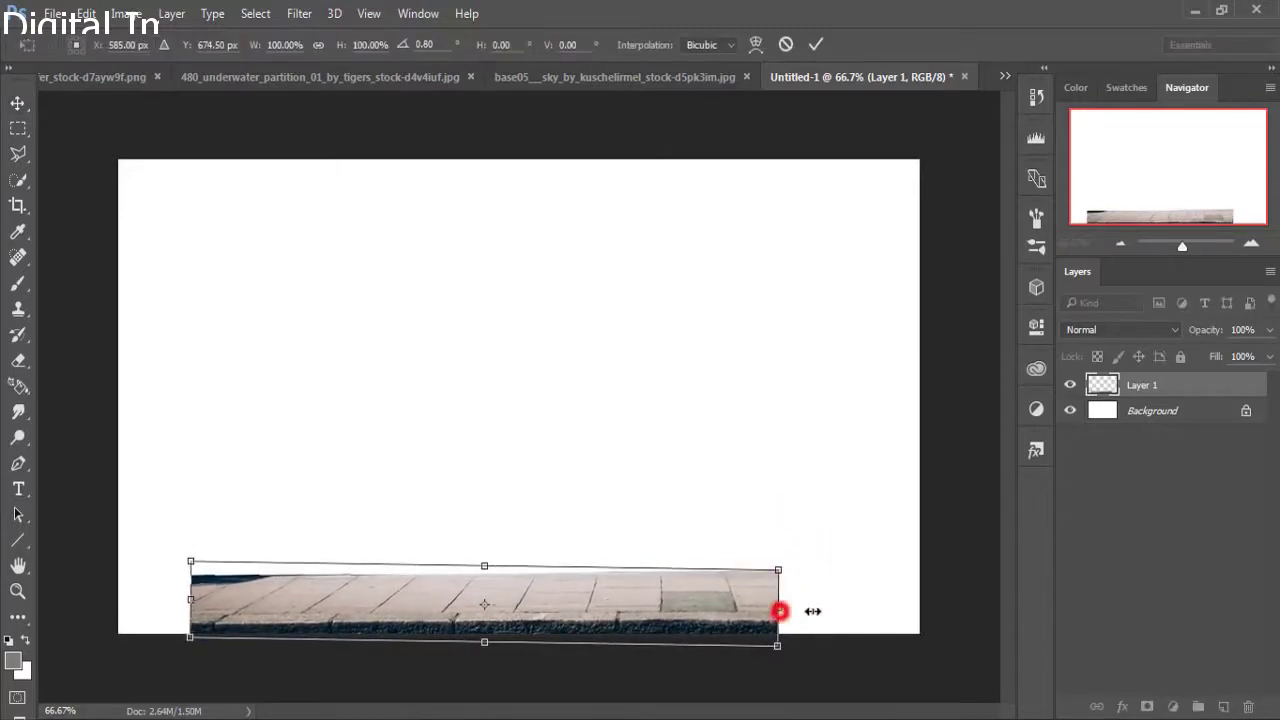
left_click_drag(780, 611, 919, 609)
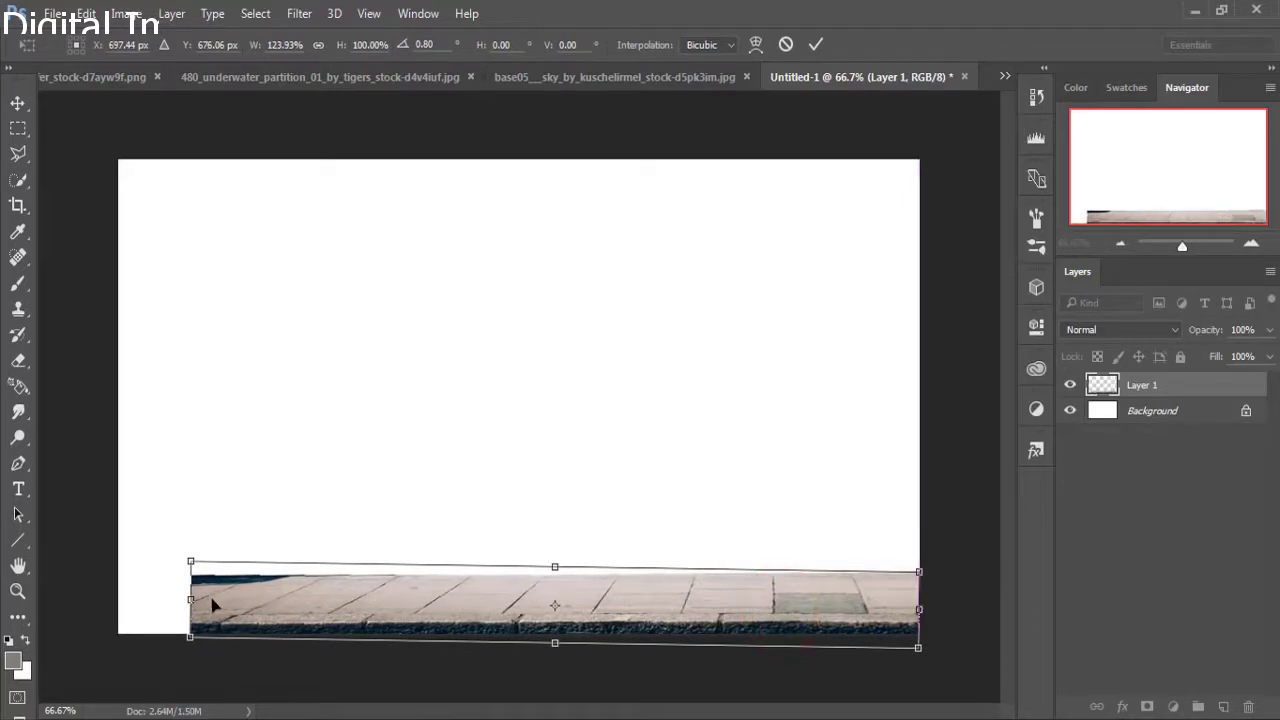
left_click_drag(195, 599, 118, 599)
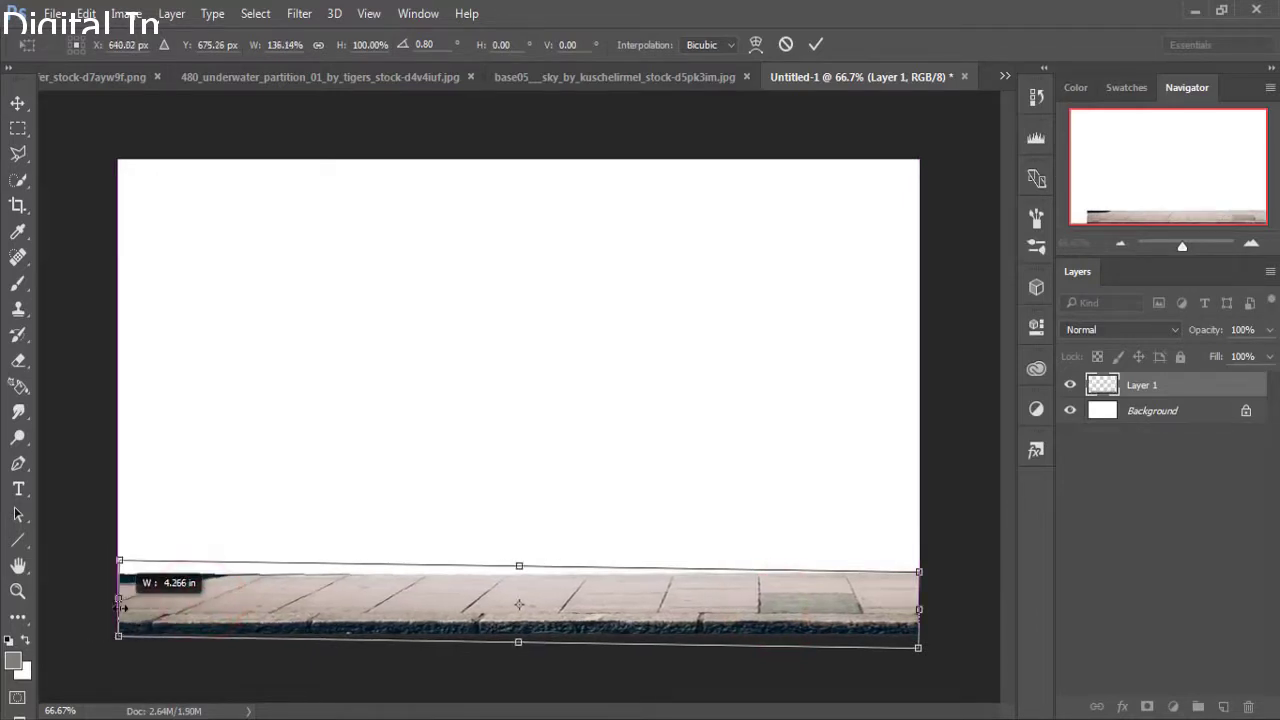
mouse_move(515, 558)
left_mouse_down()
mouse_move(538, 527)
mouse_move(553, 544)
left_mouse_up()
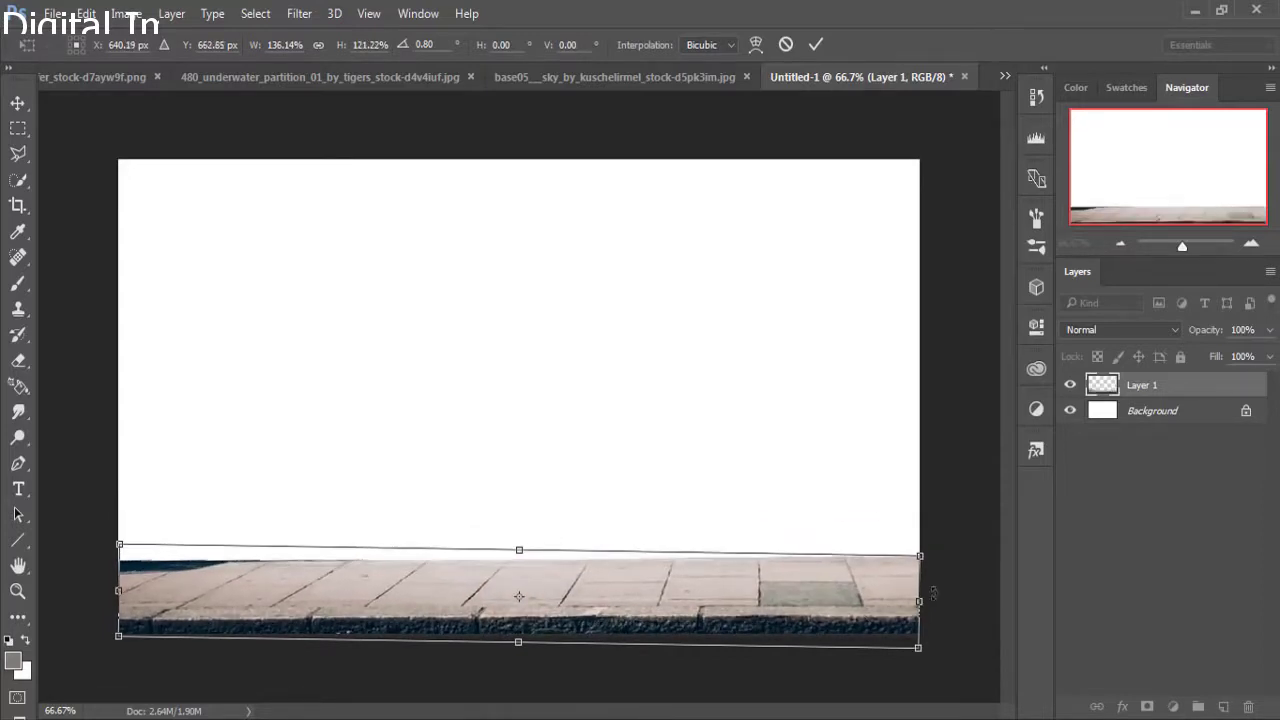
left_click_drag(919, 603, 939, 601)
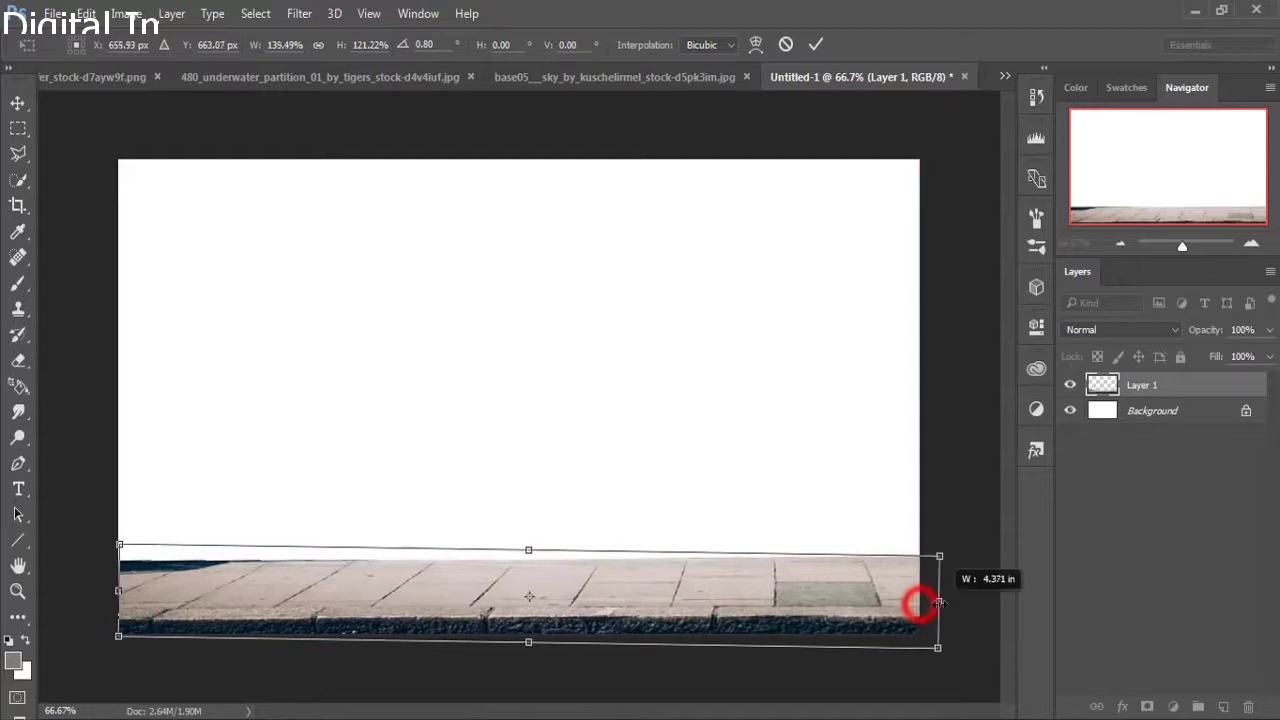
left_click_drag(117, 590, 107, 590)
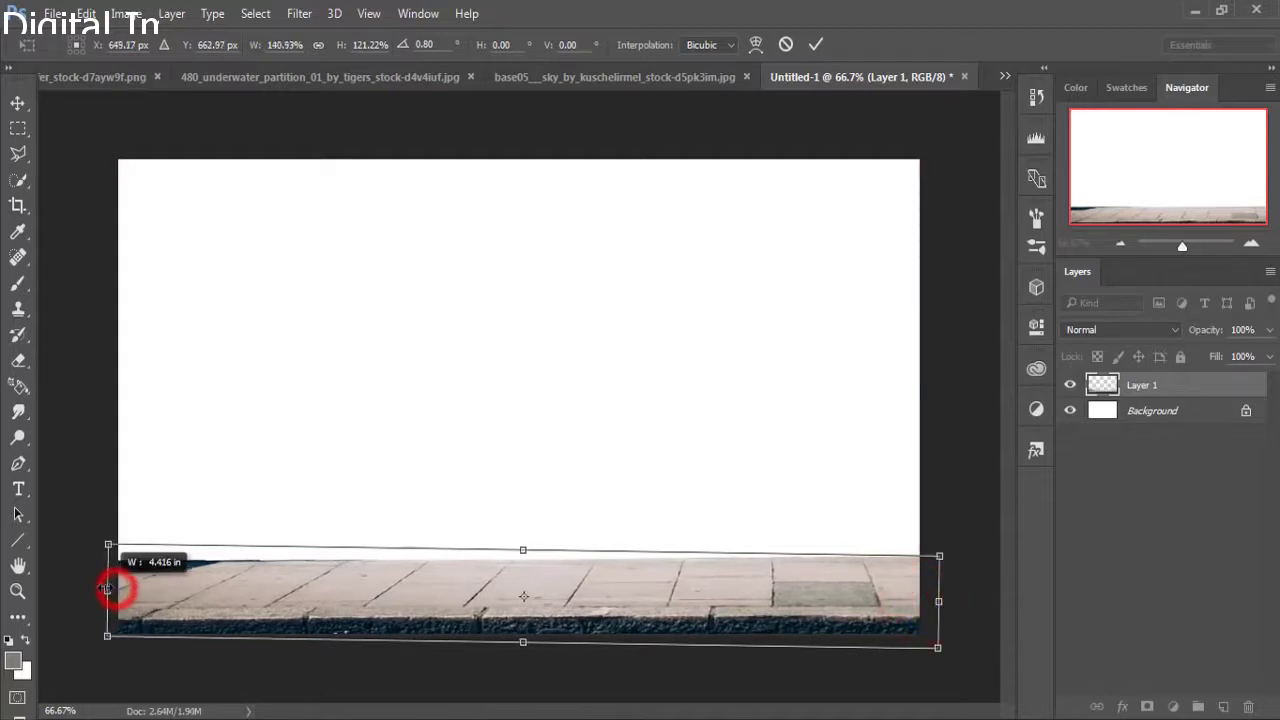
left_click(812, 44)
left_click(581, 573)
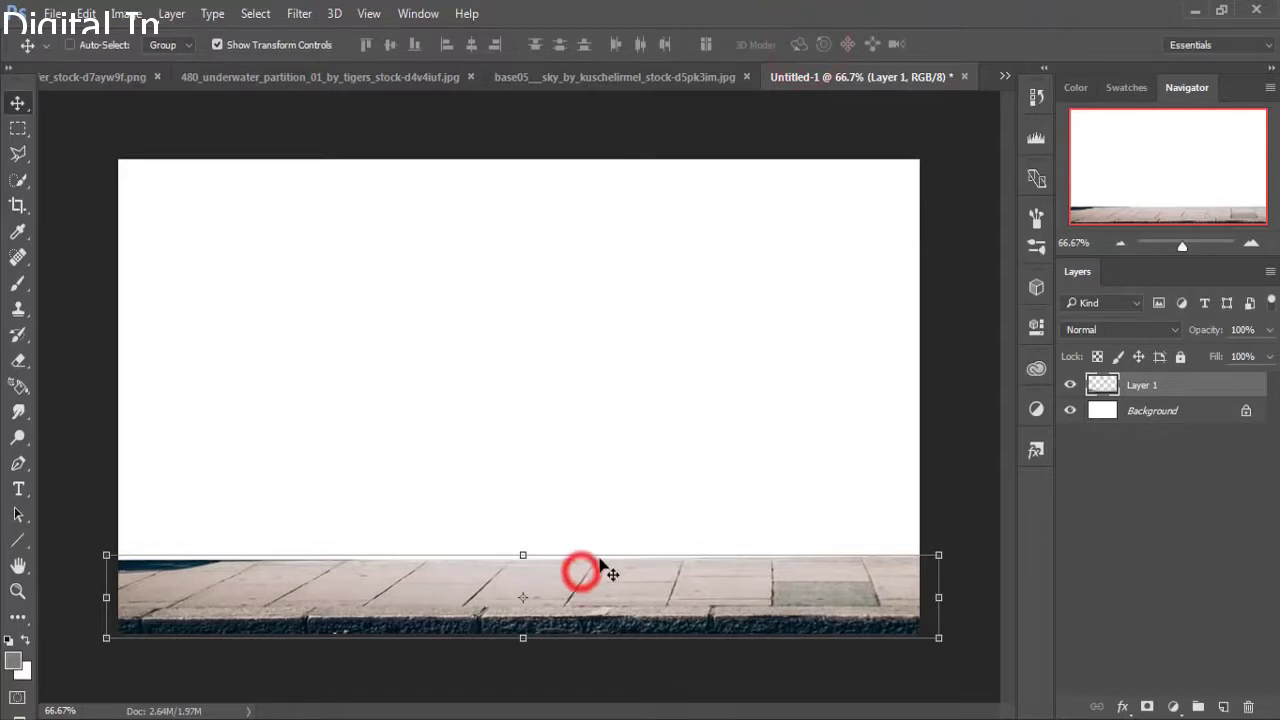
In the underwater photo, marquee-select the full-width band of breaking waves at the waterline.
left_click(1003, 77)
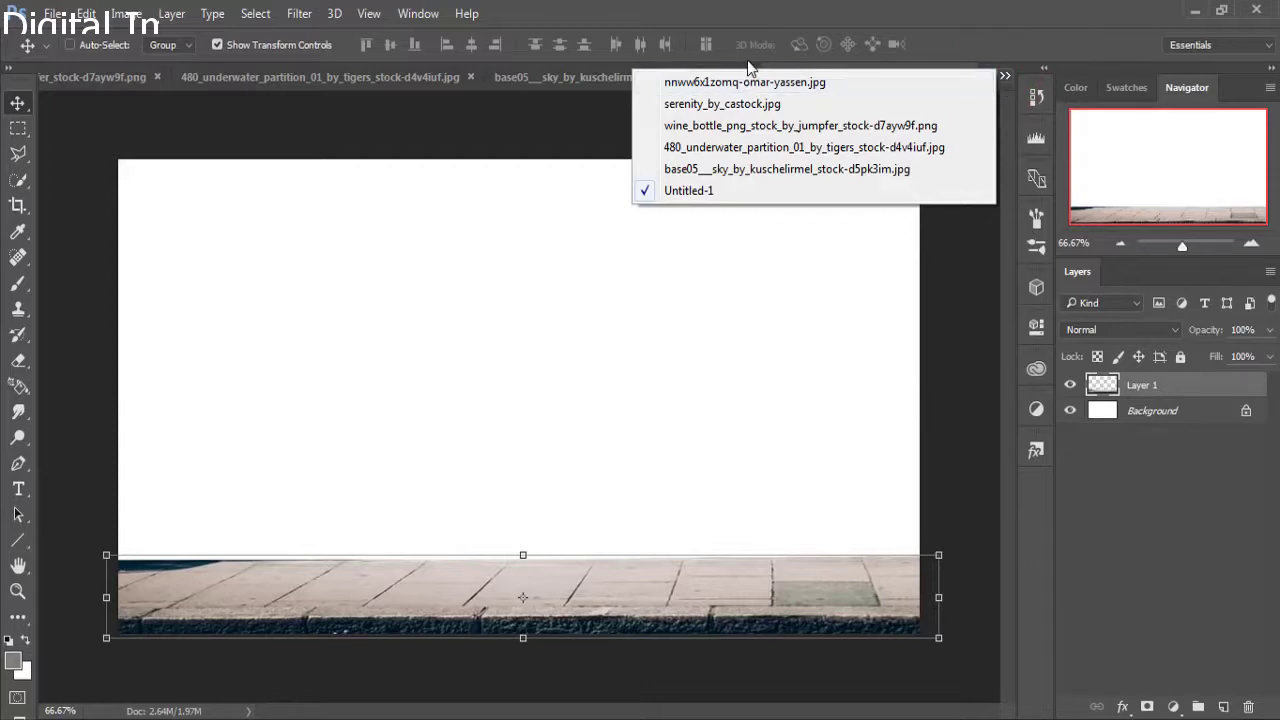
left_click(743, 147)
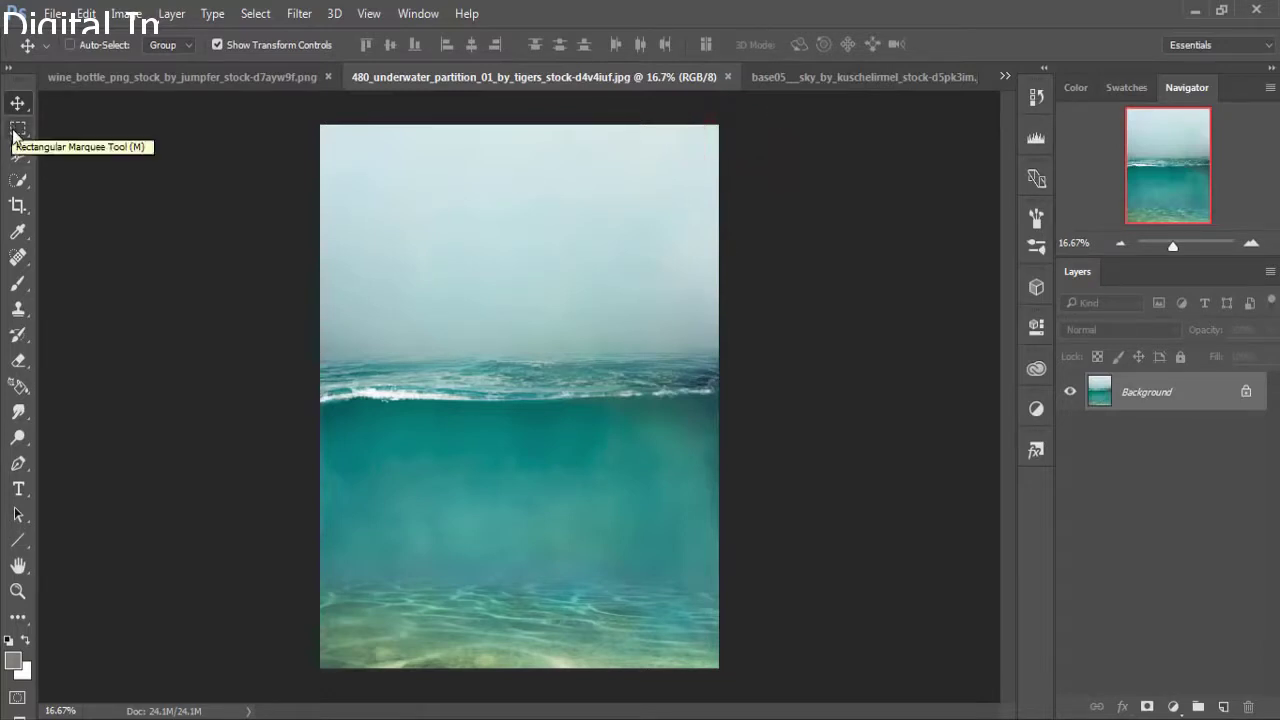
left_click(17, 129)
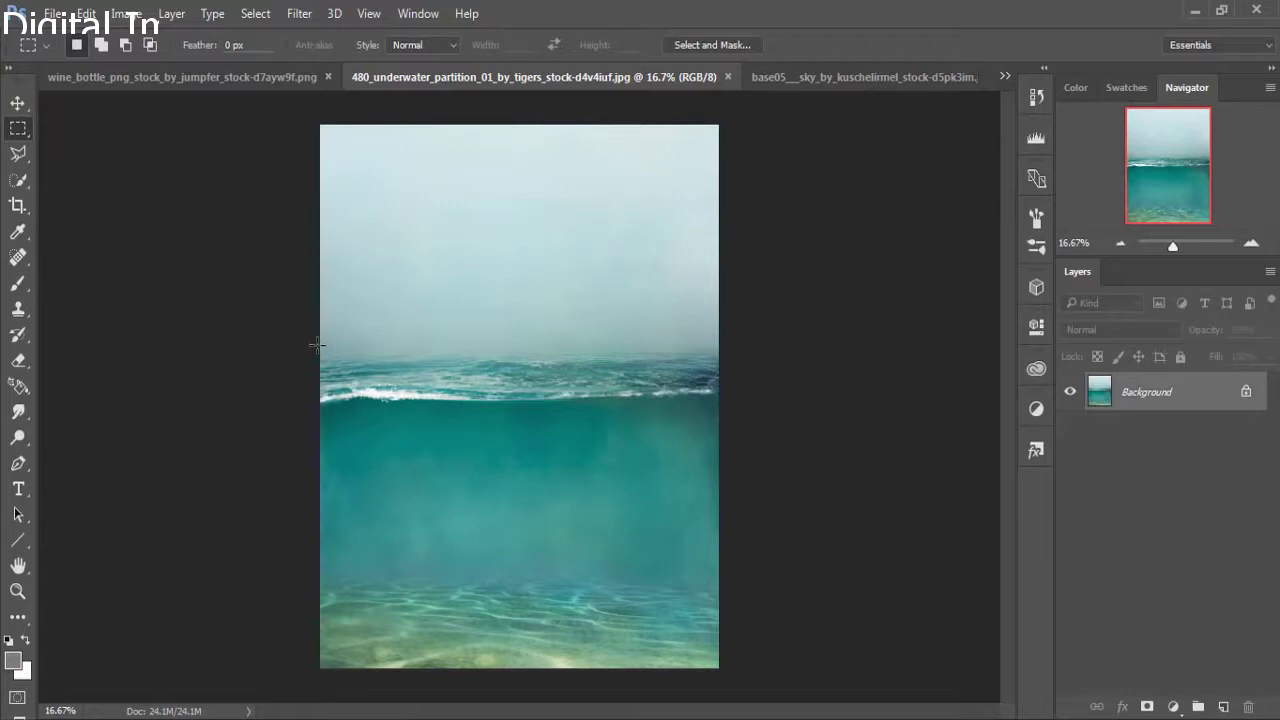
left_click_drag(318, 337, 693, 418)
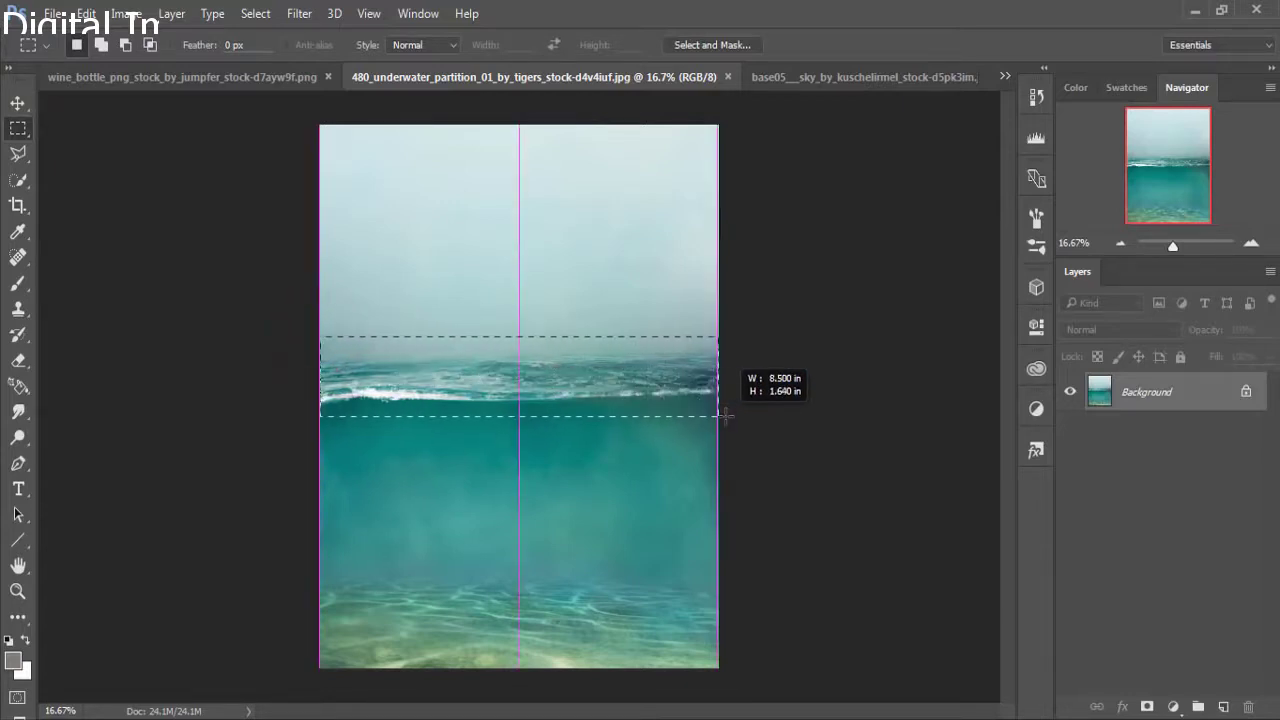
left_click_drag(693, 418, 725, 417)
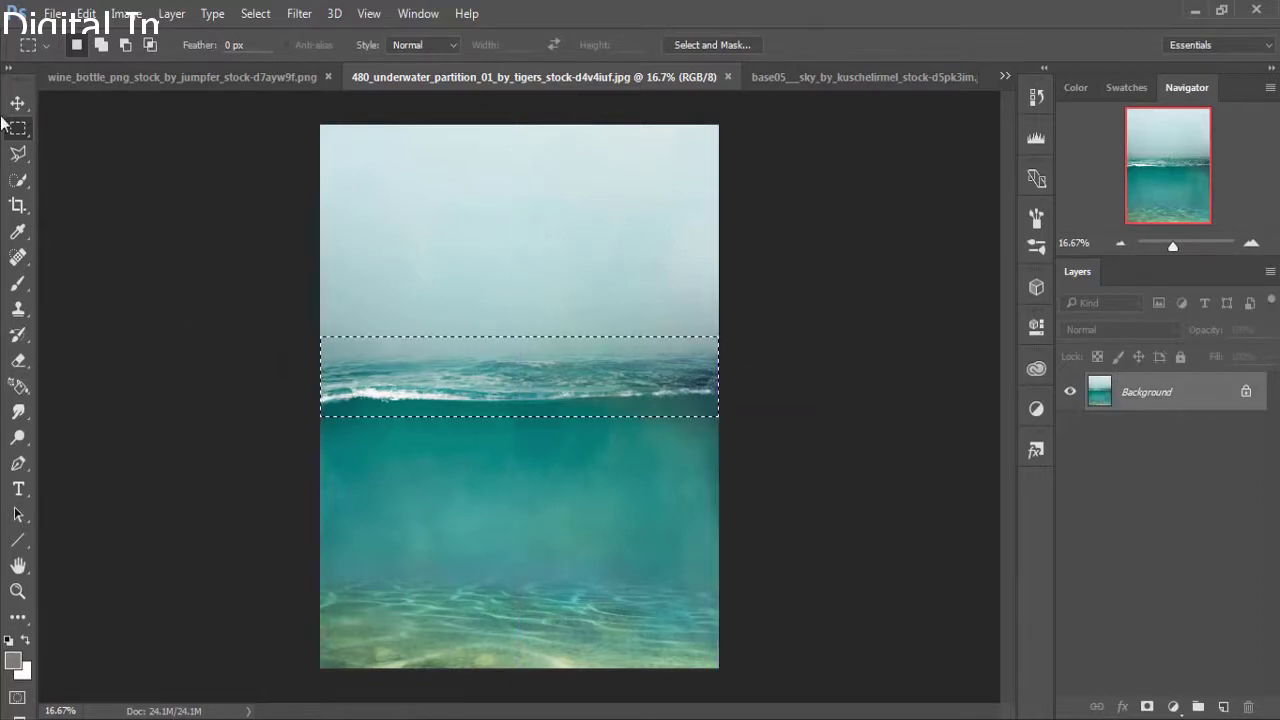
left_click(18, 103)
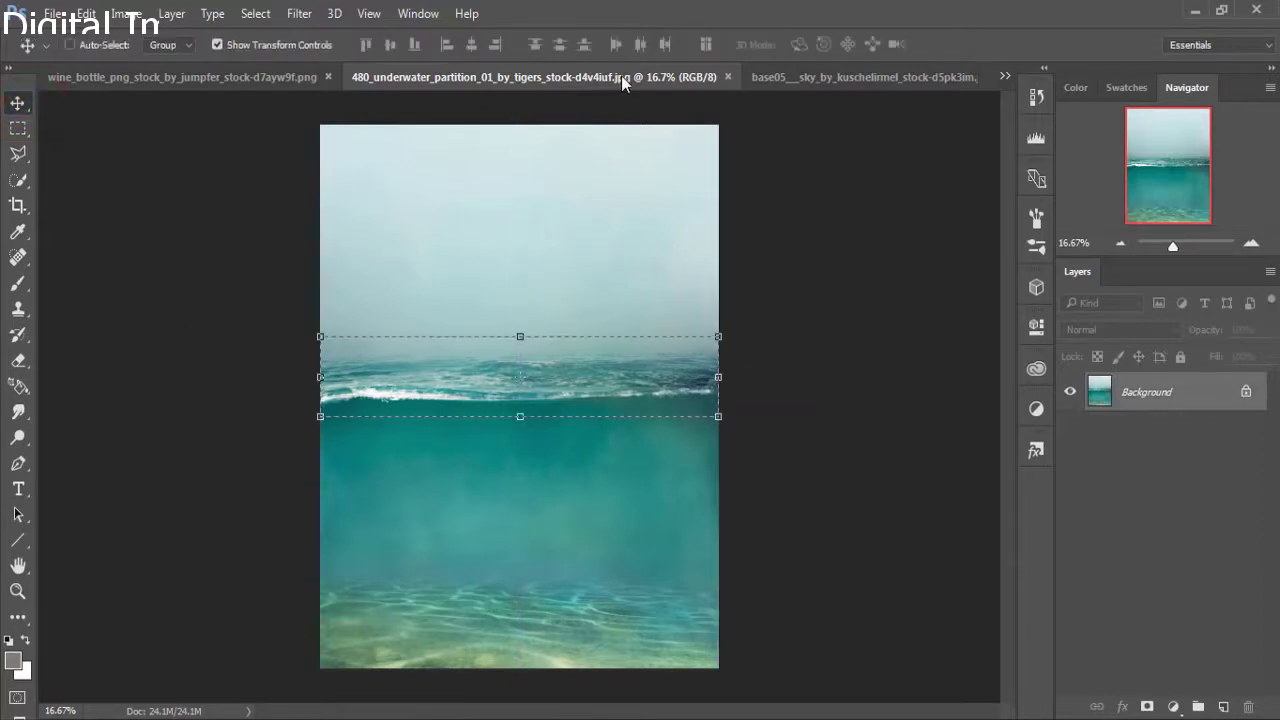
Copy the wave strip into the composite as Layer 2.
mouse_move(621, 75)
left_mouse_down()
mouse_move(583, 160)
mouse_move(953, 160)
left_mouse_up()
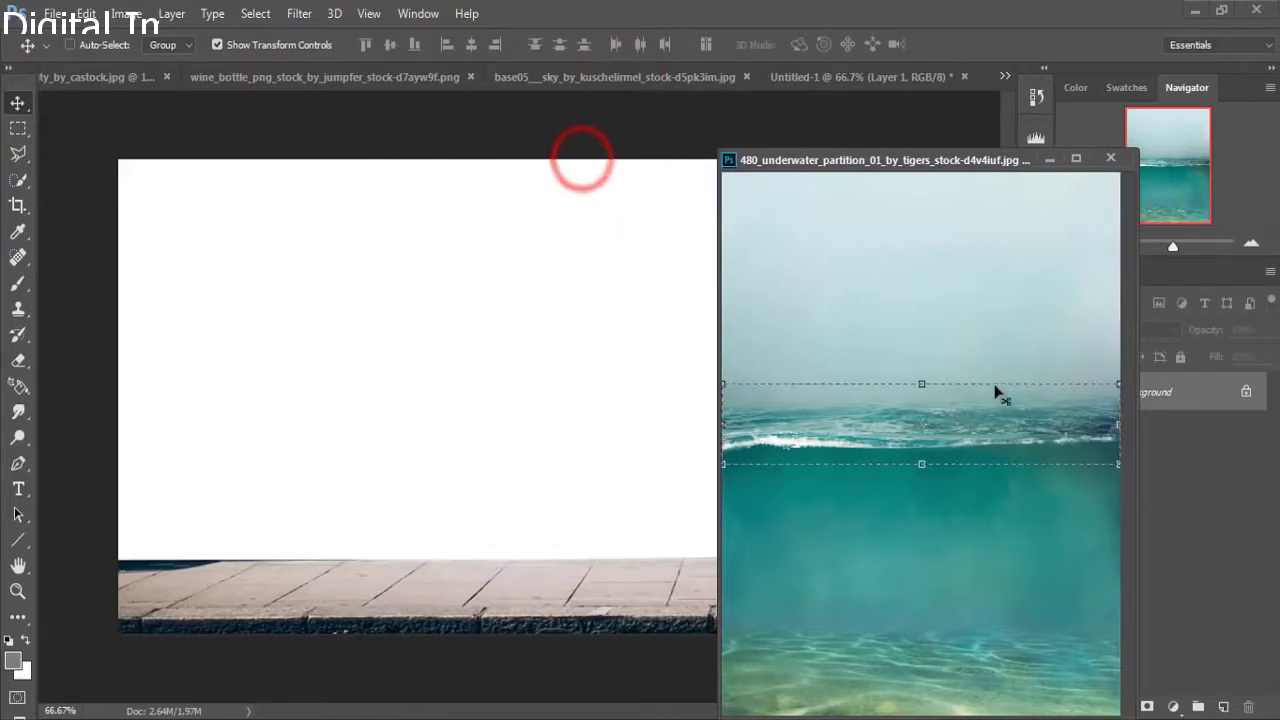
left_click_drag(1000, 420, 508, 310)
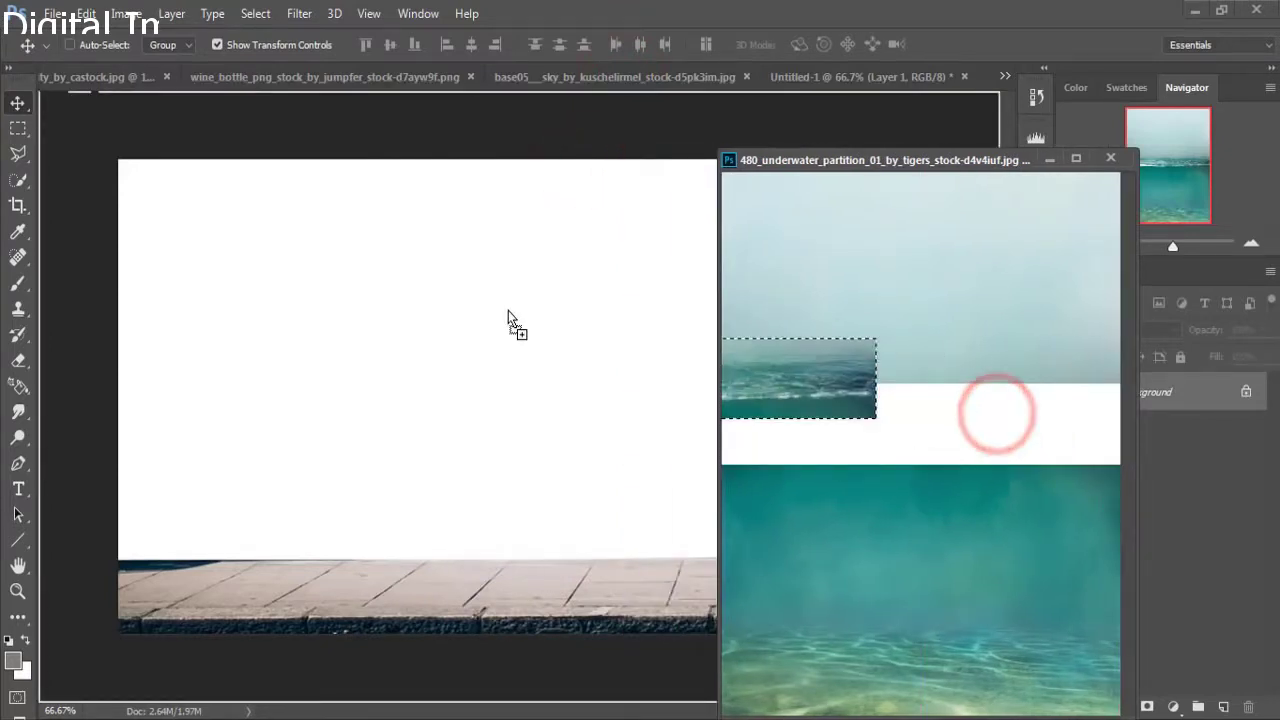
left_click(1052, 162)
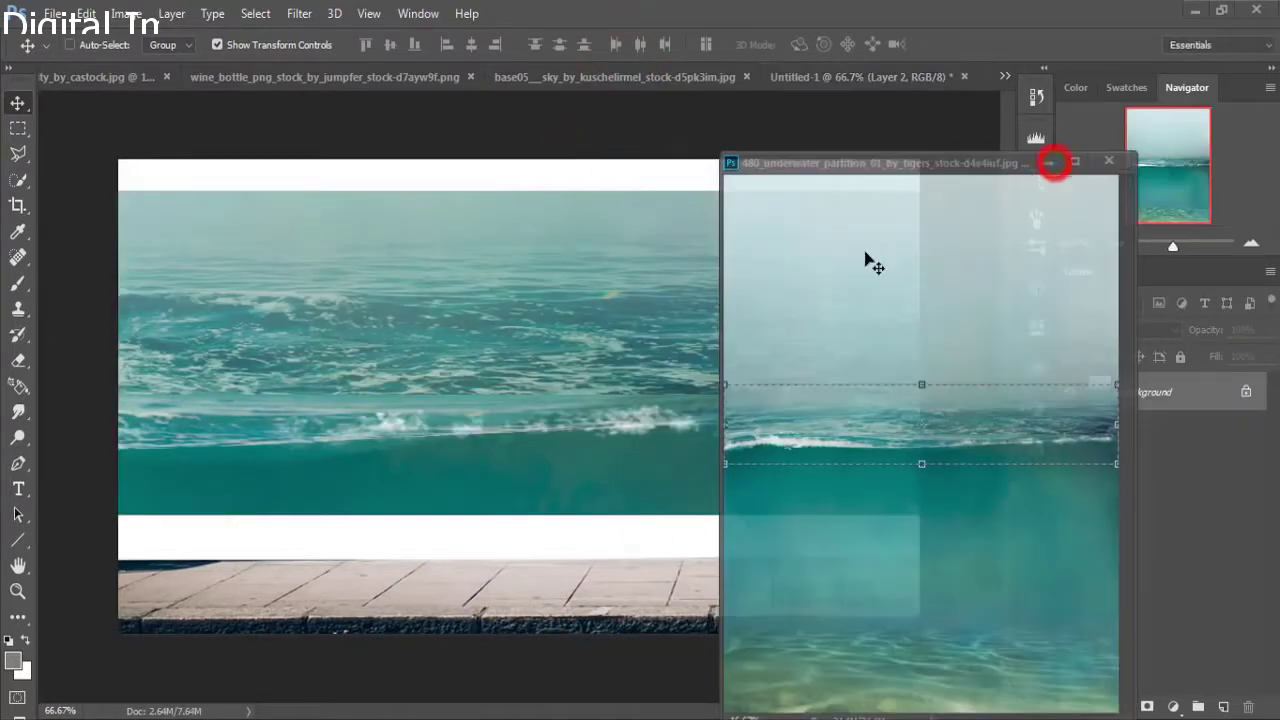
mouse_move(460, 308)
left_mouse_down()
mouse_move(357, 420)
mouse_move(657, 324)
mouse_move(635, 334)
left_mouse_up()
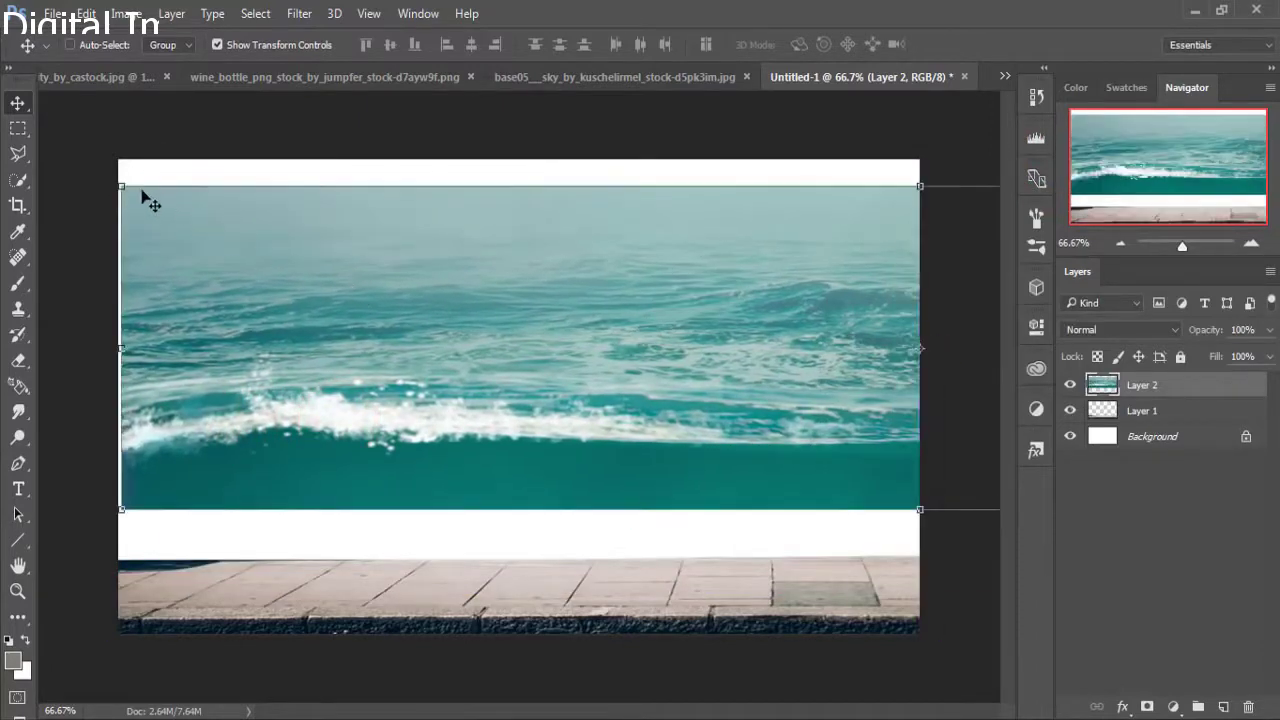
Scale the wave strip to span the full canvas width just above the sidewalk and commit.
mouse_move(121, 186)
left_mouse_down()
mouse_move(685, 333)
mouse_move(702, 308)
left_mouse_up()
mouse_move(840, 363)
left_mouse_down()
mouse_move(311, 385)
mouse_move(253, 418)
left_mouse_up()
left_click_drag(546, 397, 917, 408)
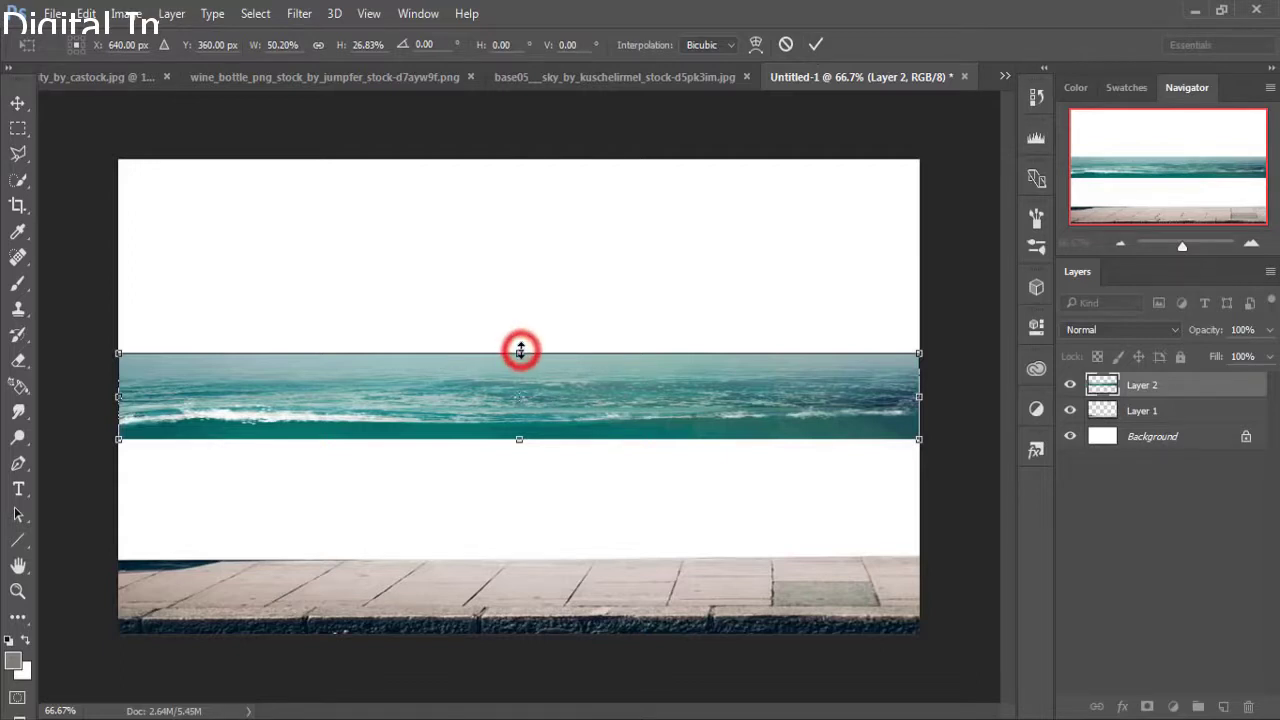
left_click_drag(520, 350, 520, 342)
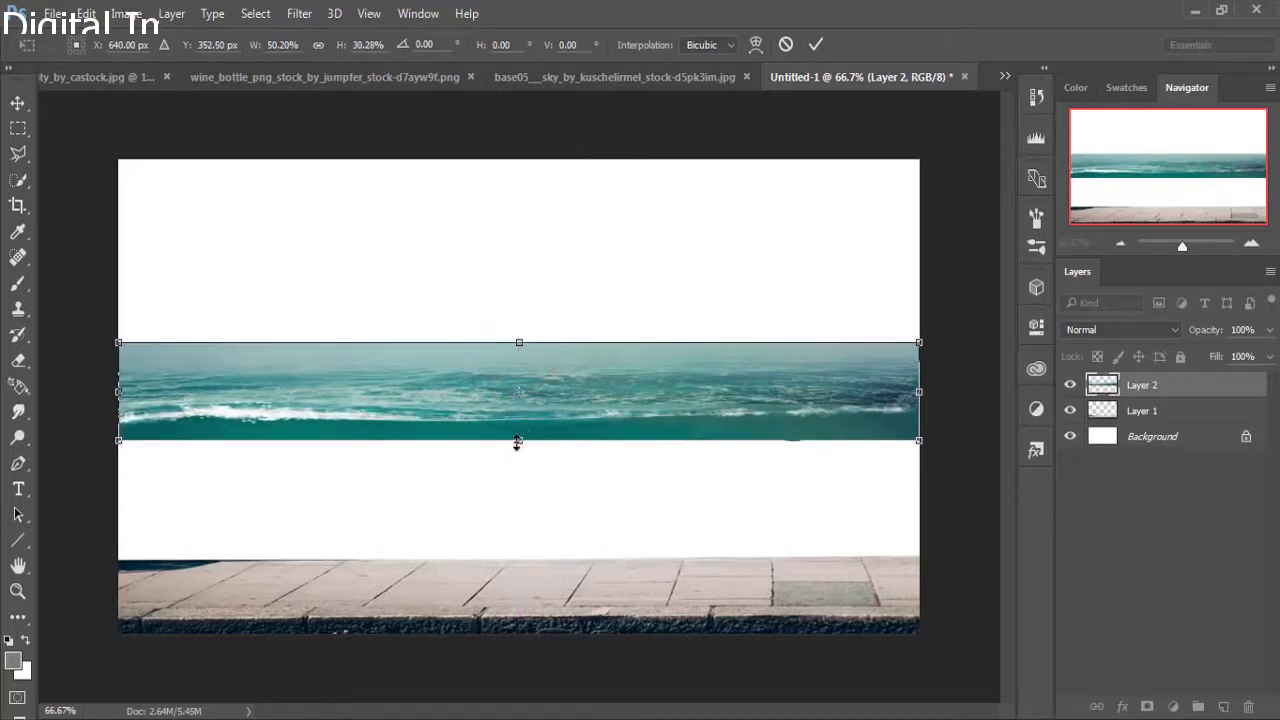
mouse_move(517, 443)
left_mouse_down()
mouse_move(517, 458)
mouse_move(533, 457)
left_mouse_up()
left_click_drag(591, 414, 592, 448)
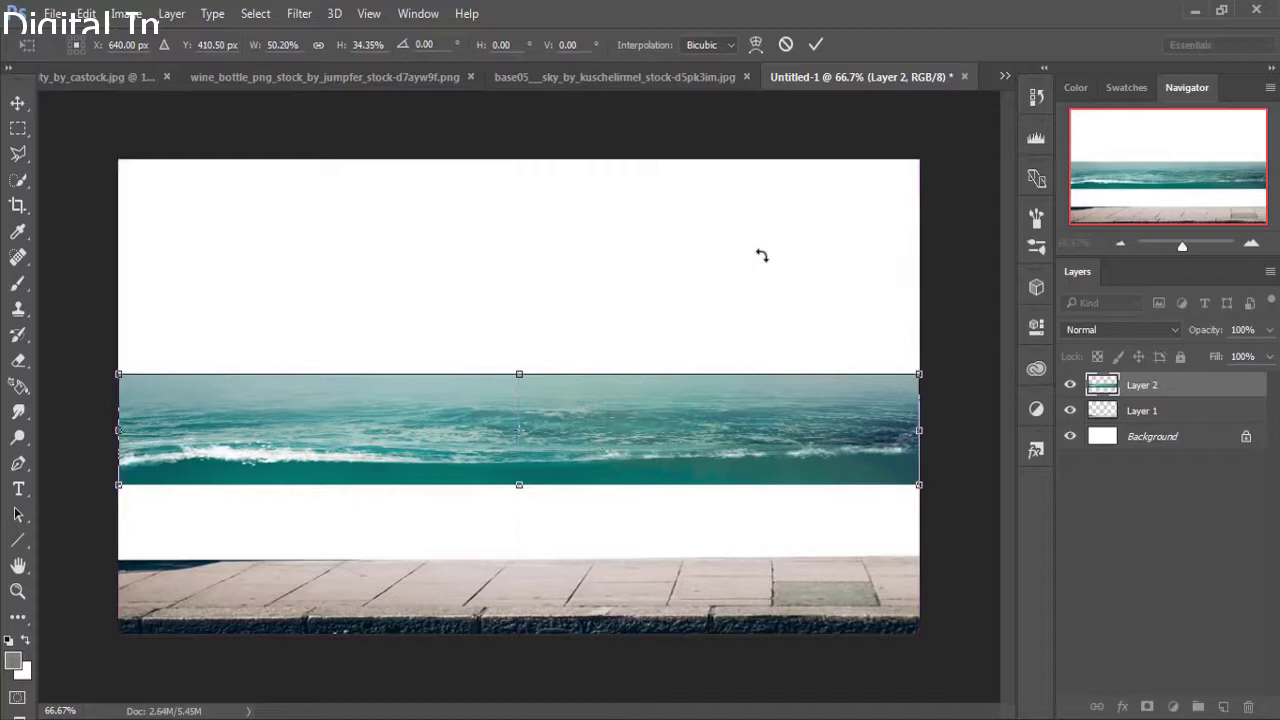
left_click(813, 46)
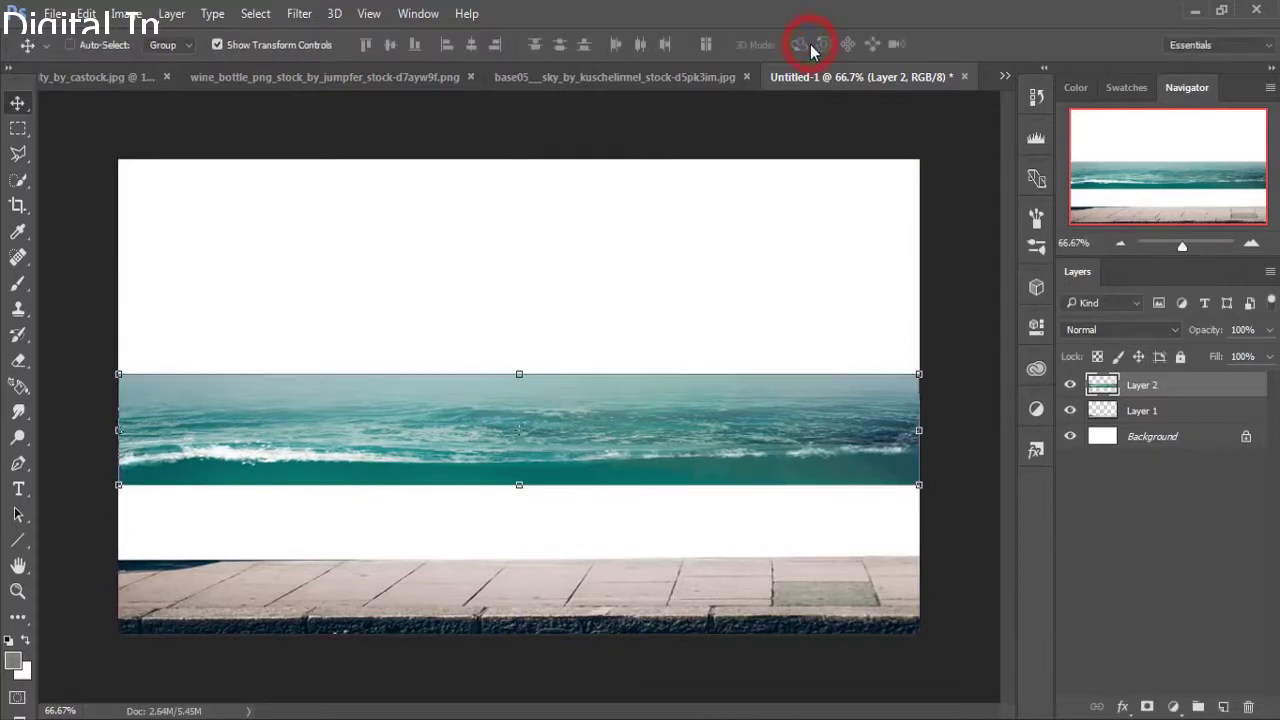
left_click(642, 414)
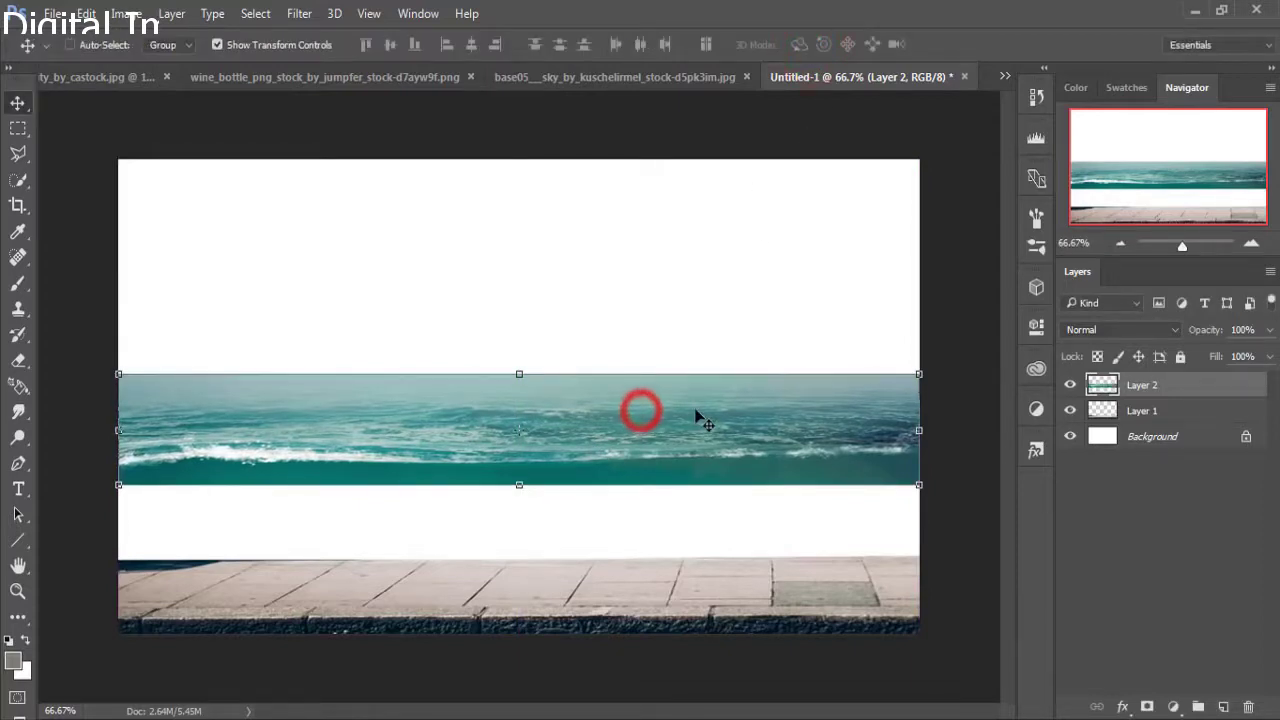
left_click(1006, 76)
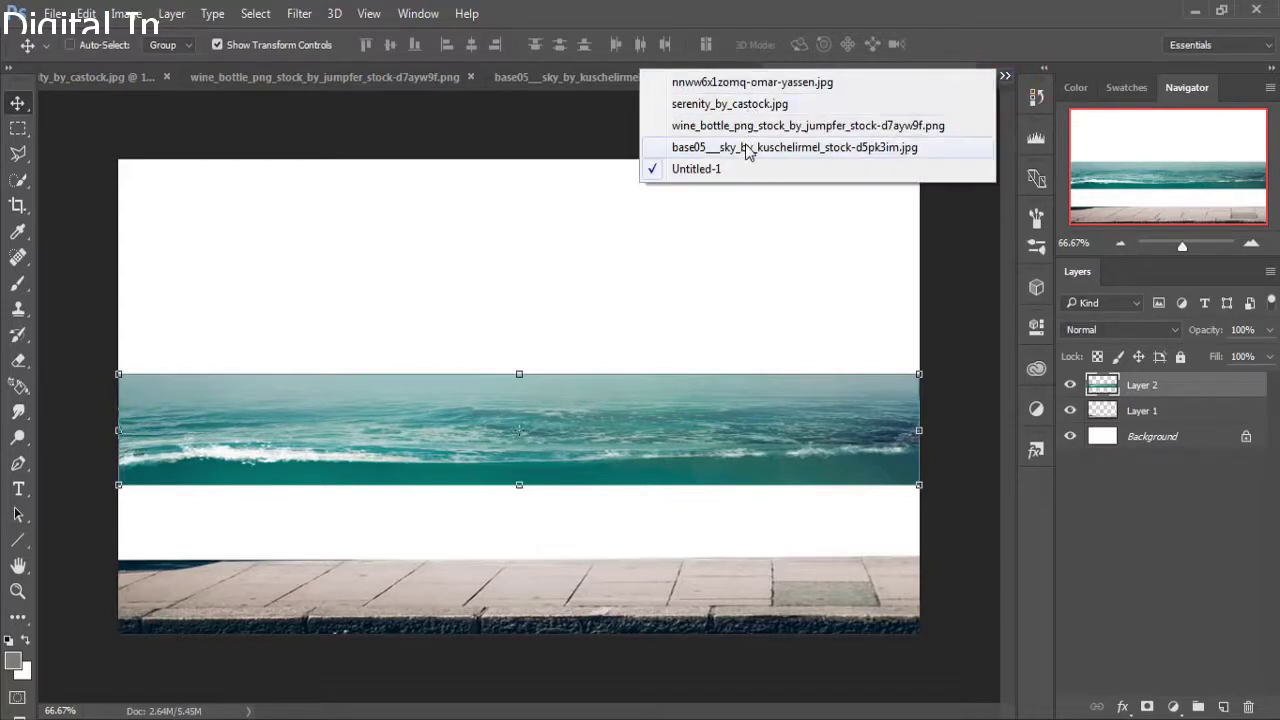
Bring the cut-out cyclist layer into the composite as Background copy.
left_click(743, 87)
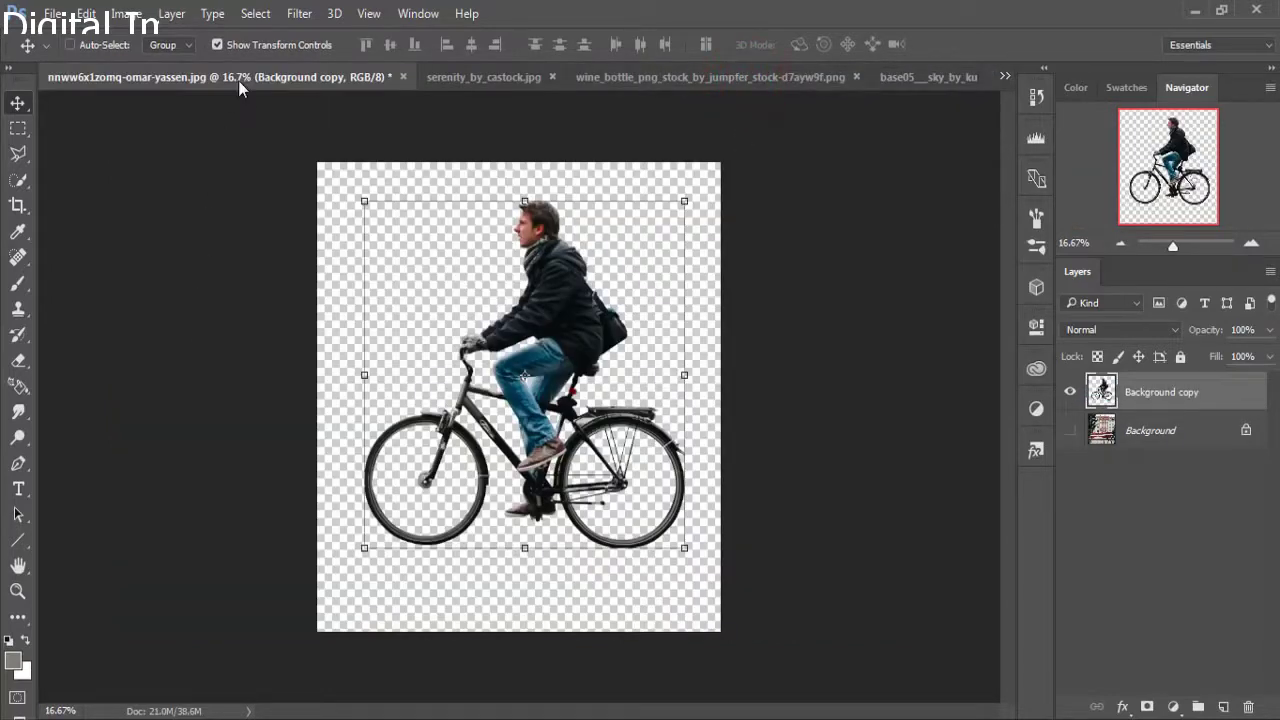
mouse_move(238, 80)
left_mouse_down()
mouse_move(240, 191)
mouse_move(922, 195)
left_mouse_up()
left_click_drag(970, 340, 434, 338)
left_click(1062, 187)
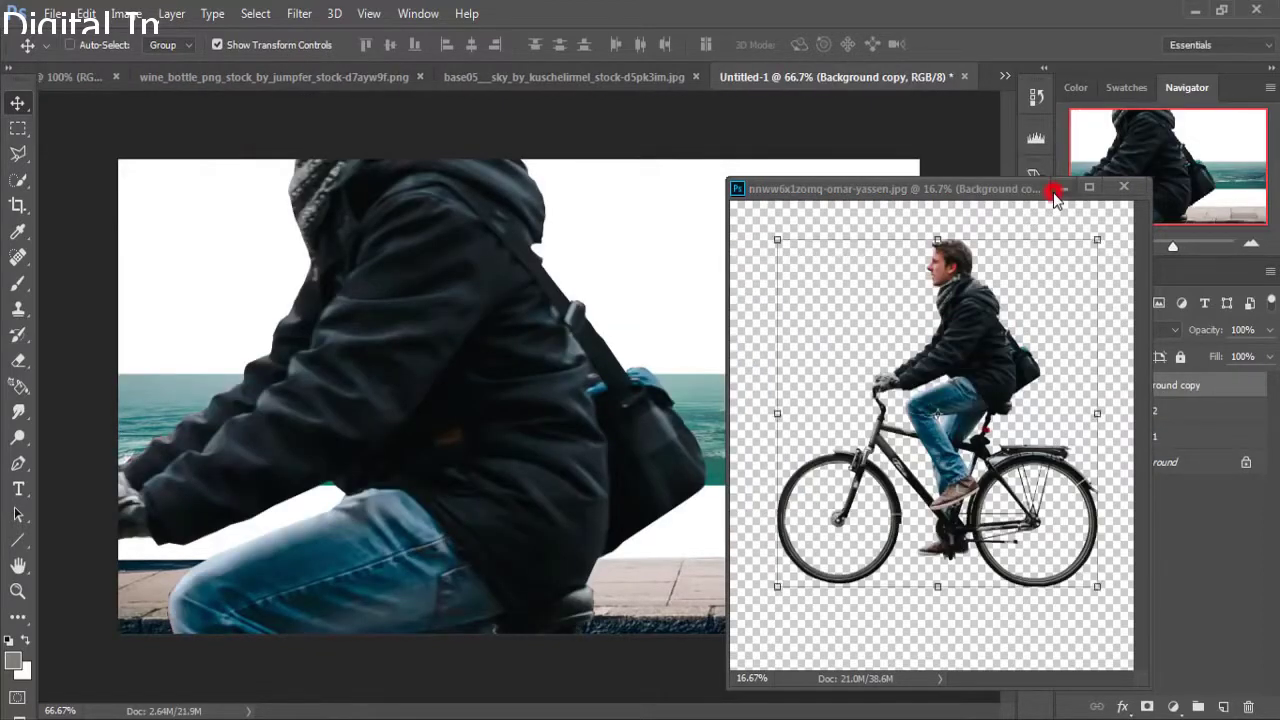
left_click_drag(499, 238, 470, 460)
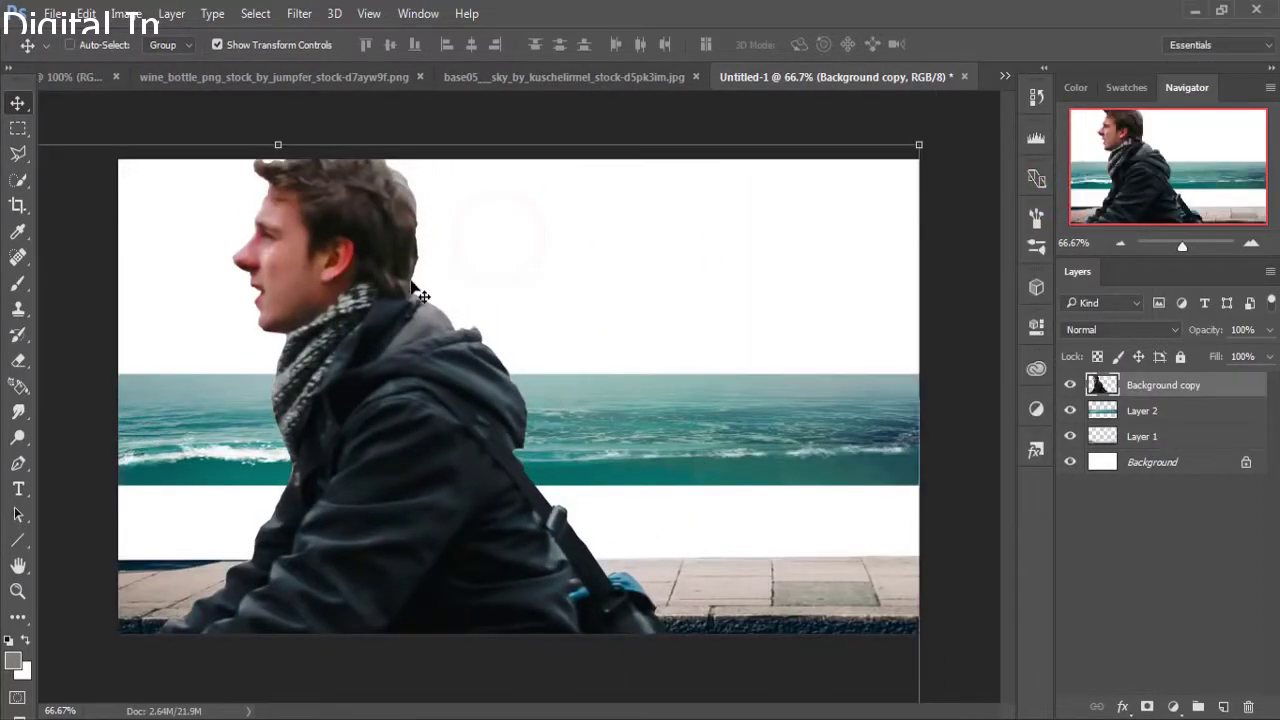
Scale the cyclist to about 27.89% and set him on the pavement near the centre.
left_click(409, 280)
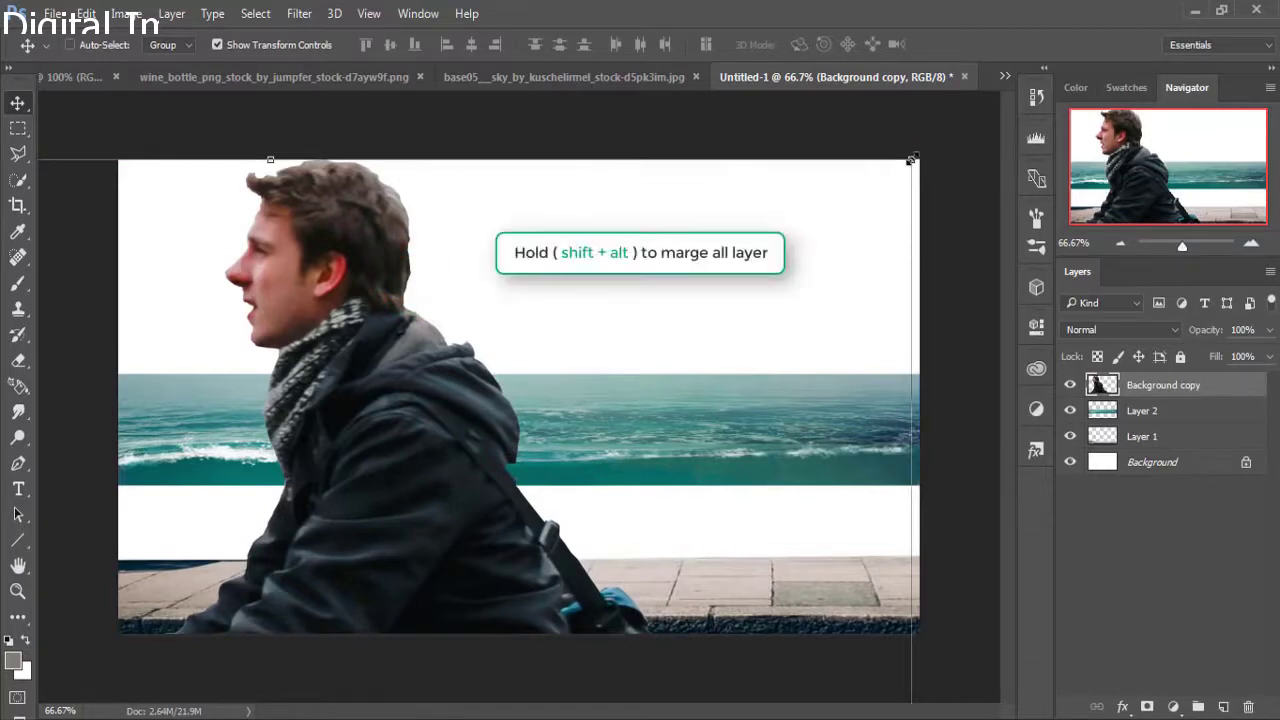
left_click_drag(910, 160, 550, 483)
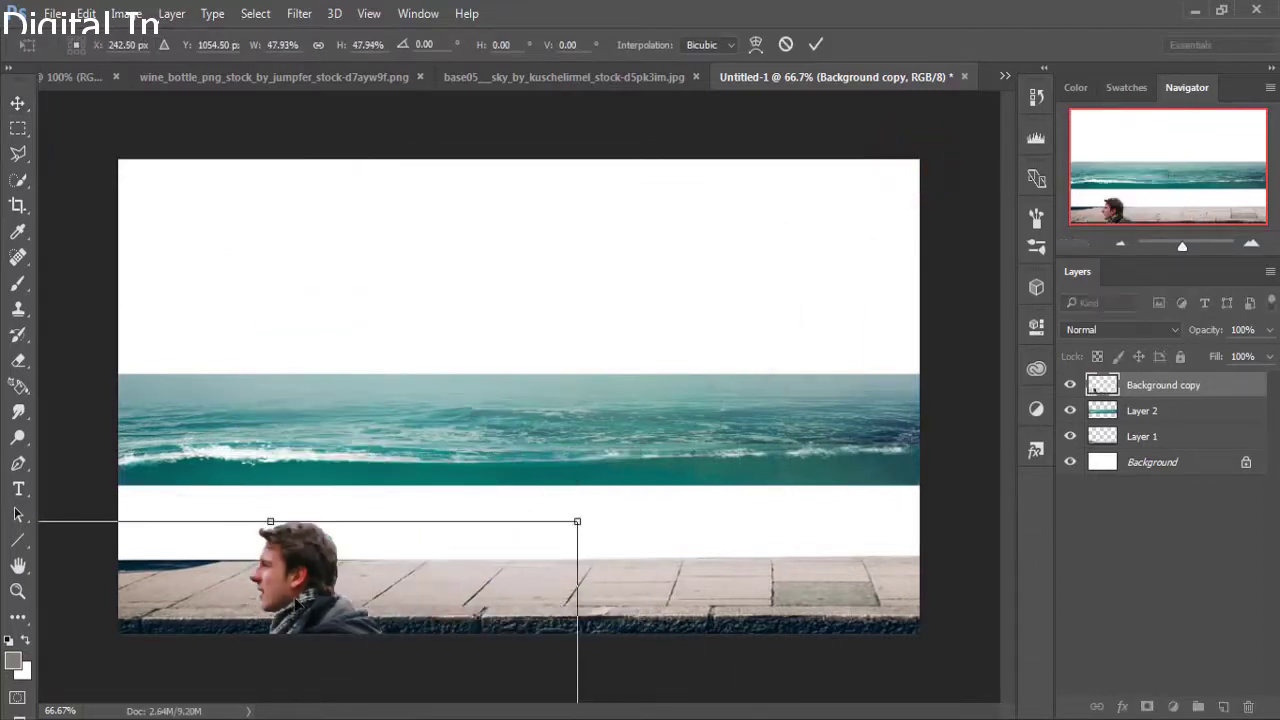
left_click_drag(286, 594, 646, 284)
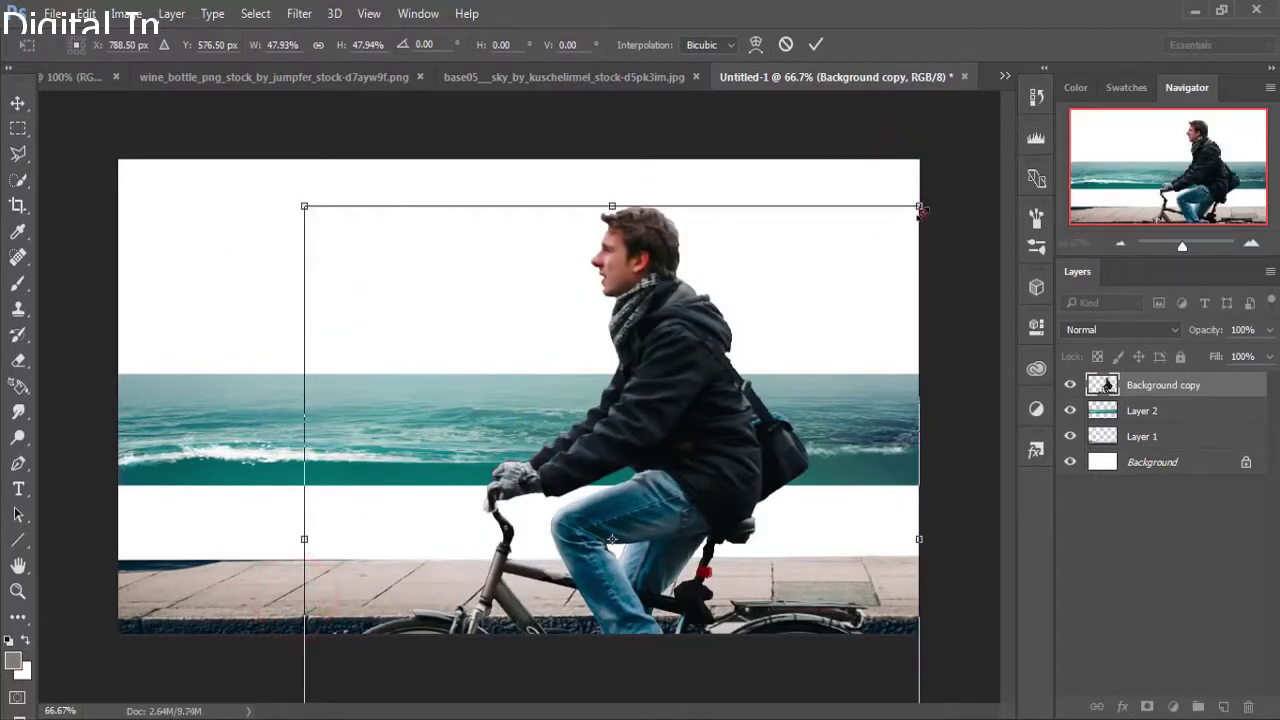
left_click_drag(921, 210, 799, 398)
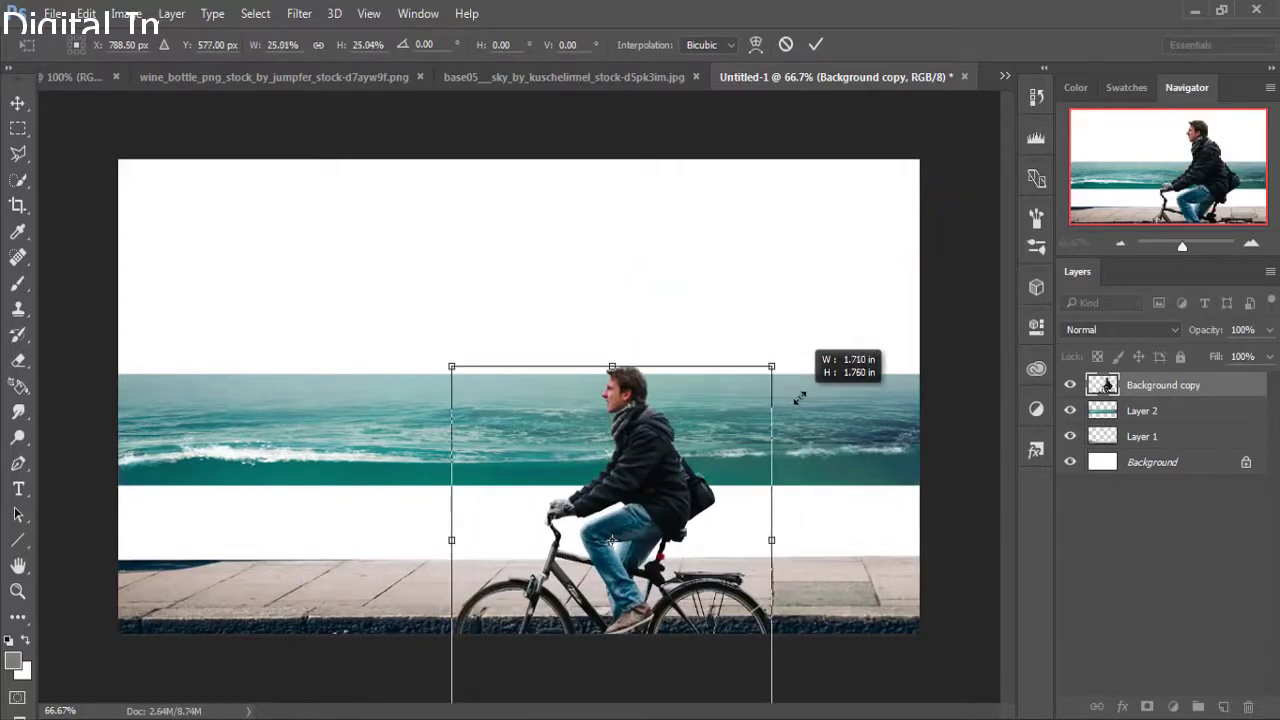
mouse_move(654, 504)
left_mouse_down()
mouse_move(609, 395)
mouse_move(567, 396)
left_mouse_up()
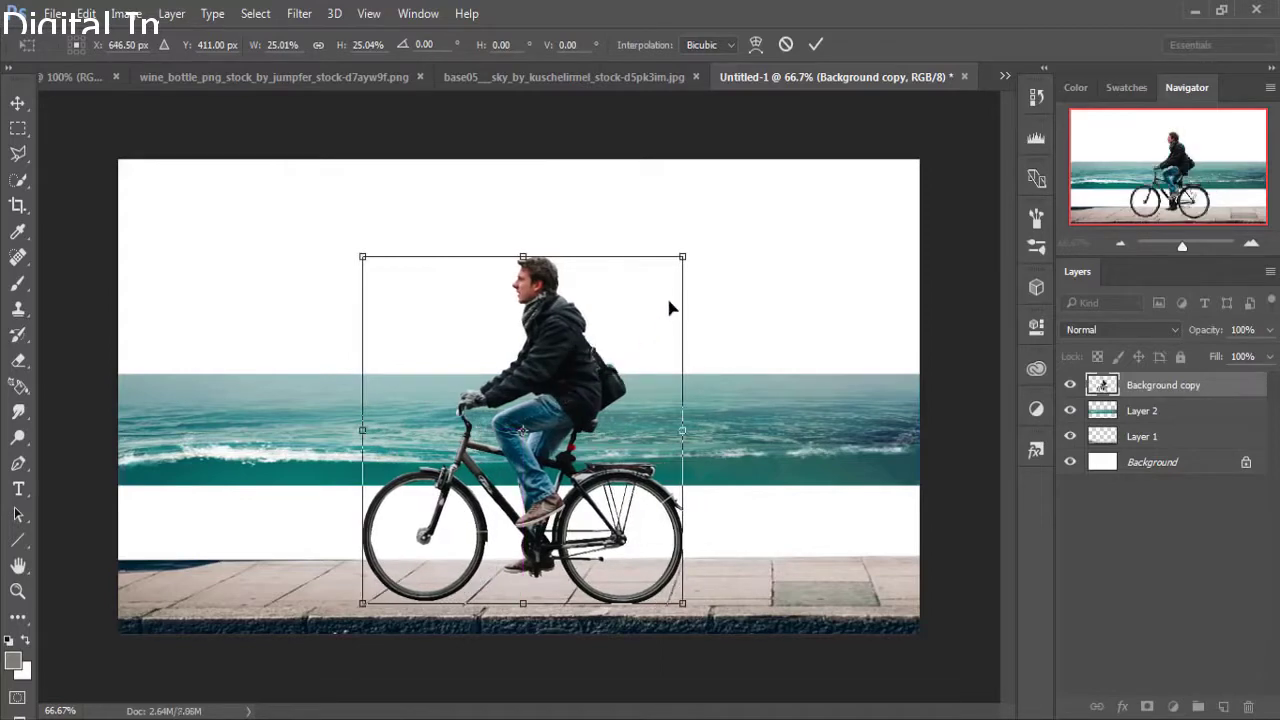
left_click_drag(684, 258, 701, 237)
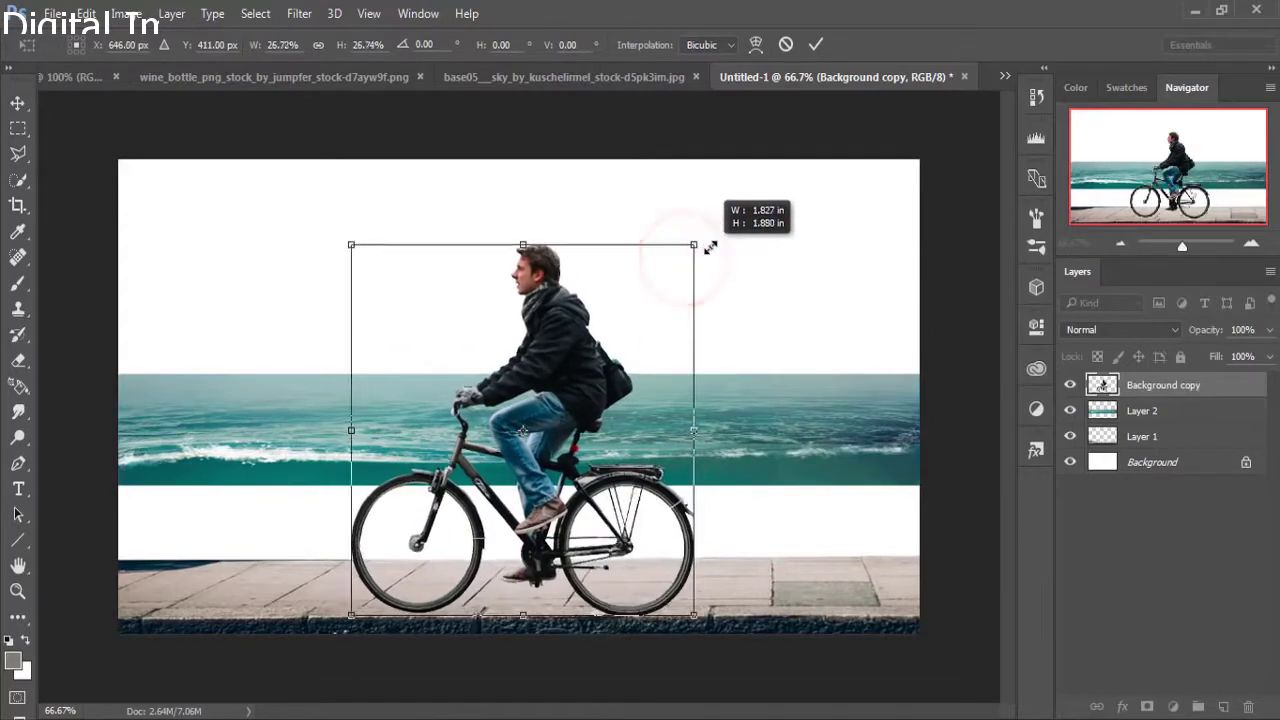
left_click_drag(585, 381, 585, 355)
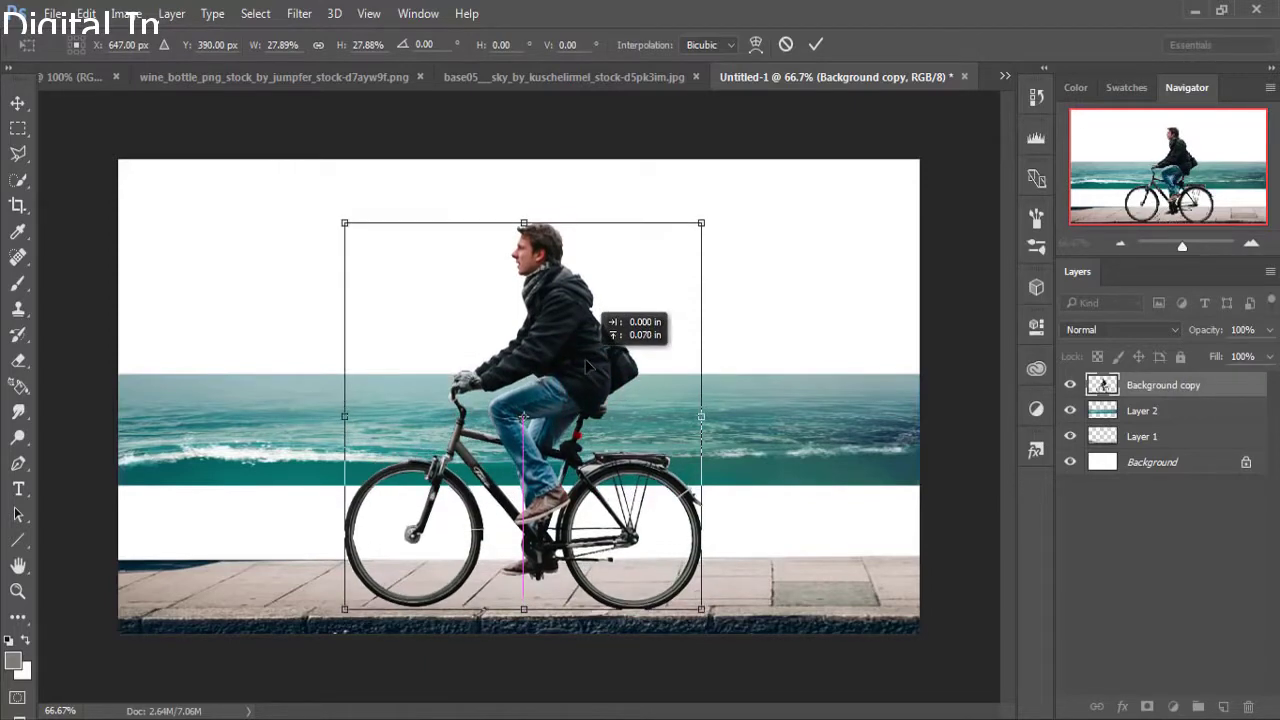
left_click_drag(590, 367, 590, 368)
left_click(816, 45)
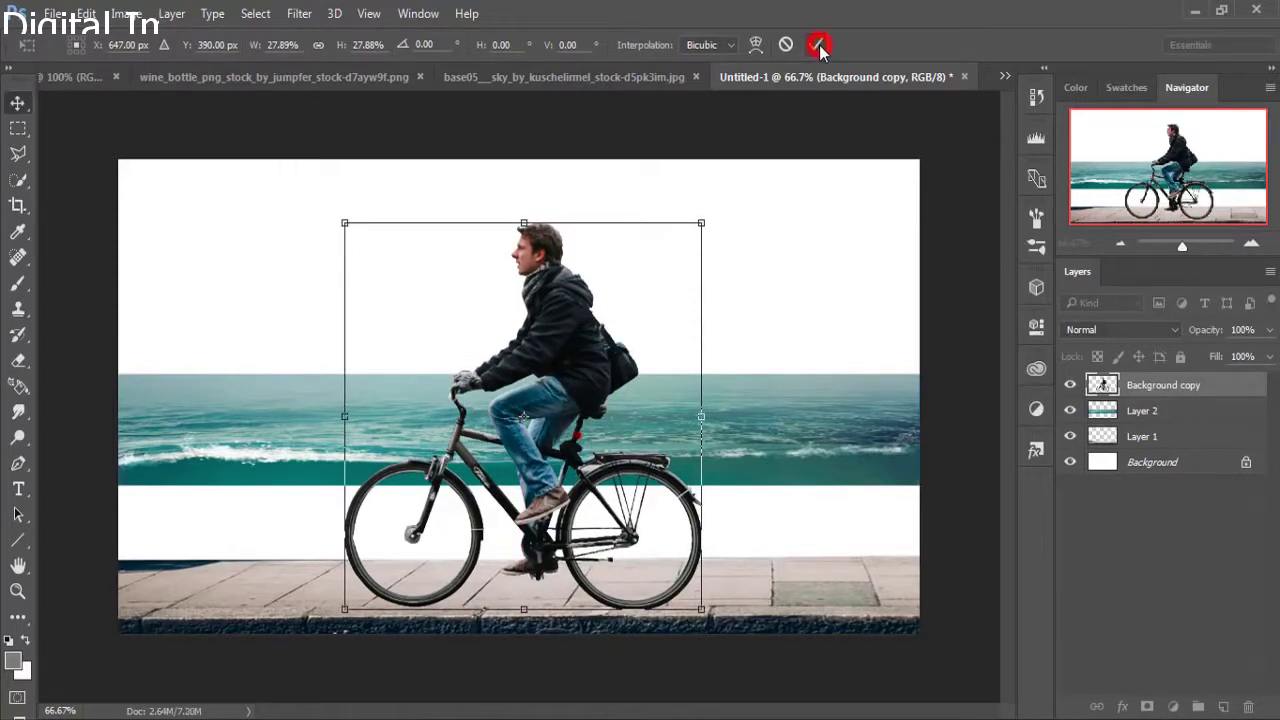
Raise the Layer 2 sea band slightly higher on the canvas.
left_click(1143, 411)
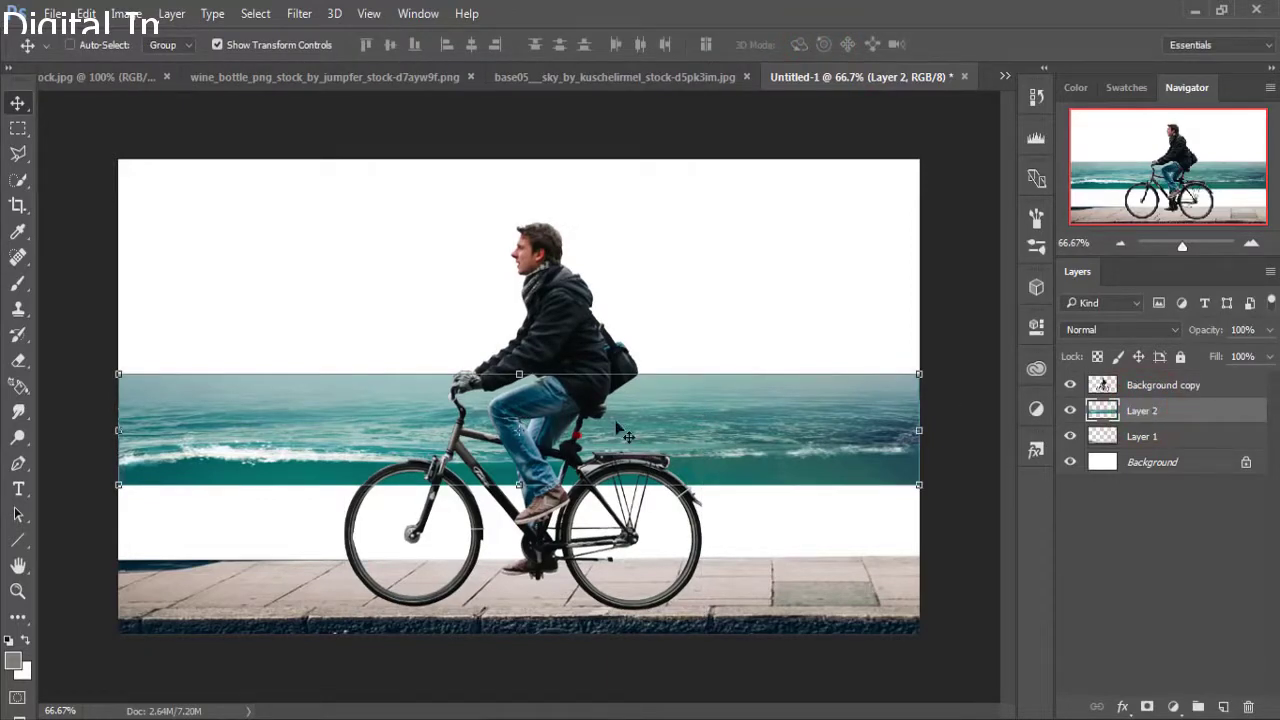
left_click_drag(615, 423, 617, 393)
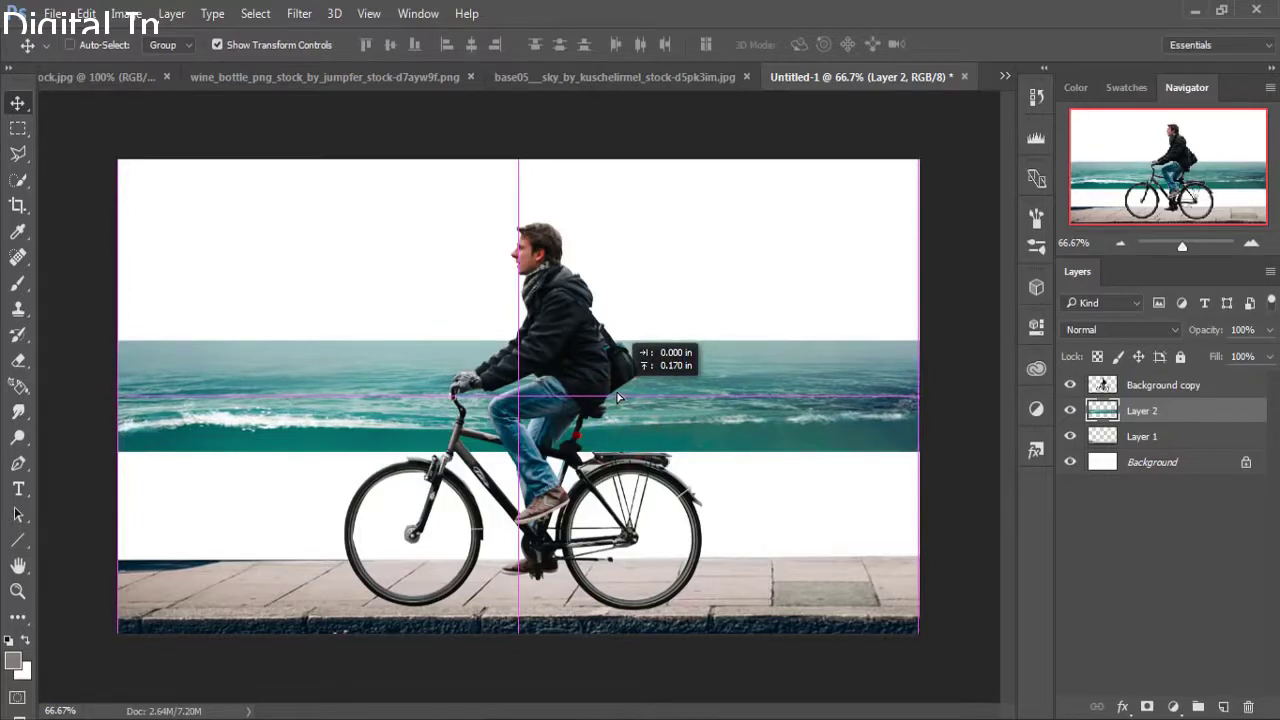
left_click_drag(617, 398, 618, 398)
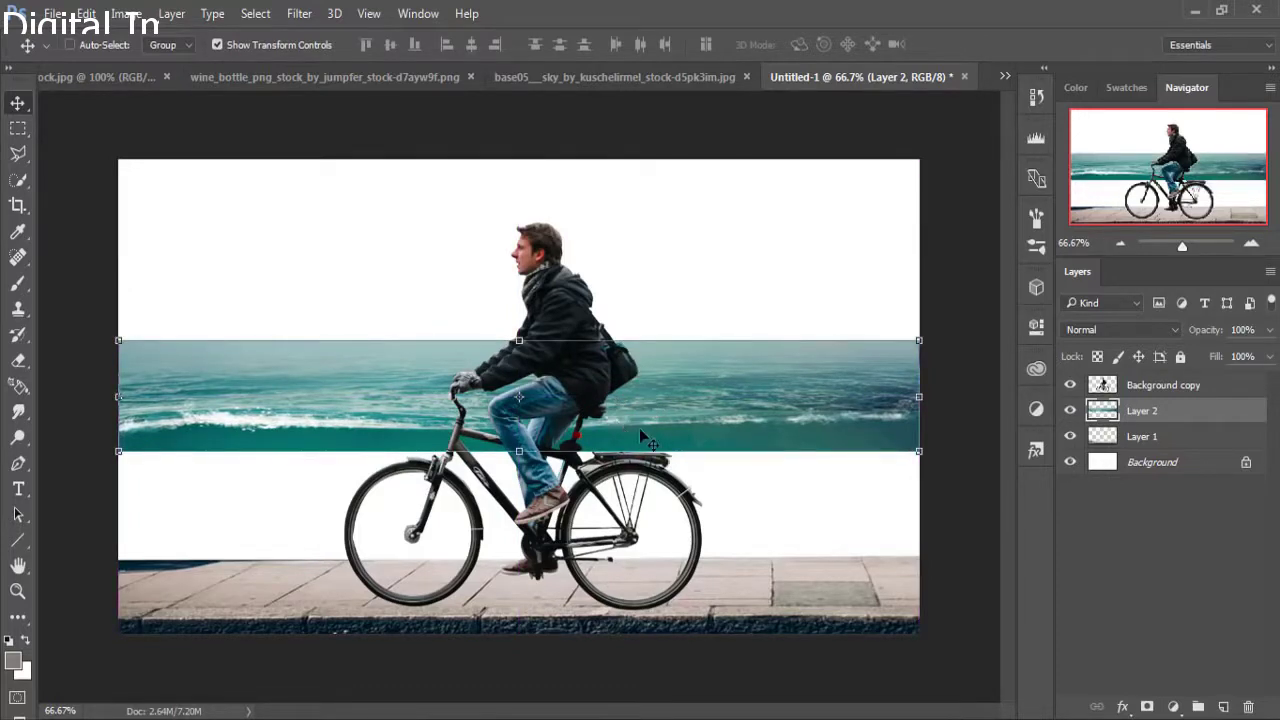
Add empty Layer 3 above the sidewalk and select from the wave line to the canvas bottom.
left_click(1183, 437)
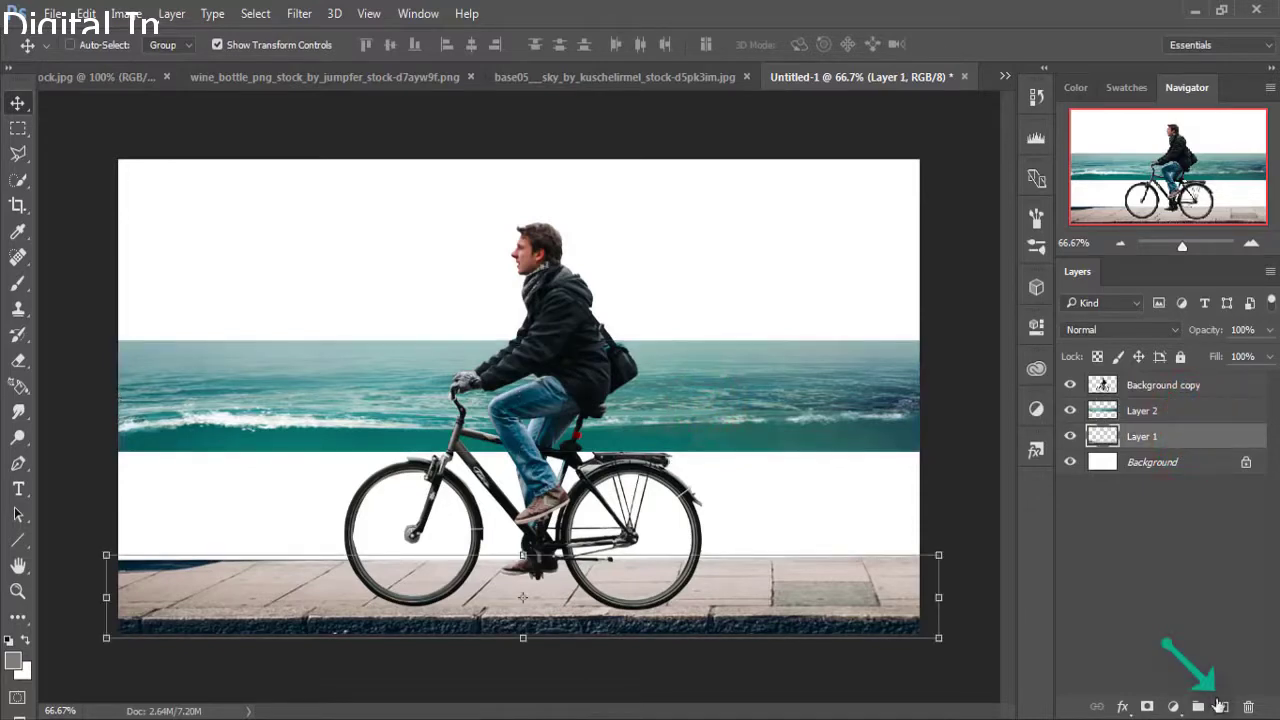
left_click(1224, 707)
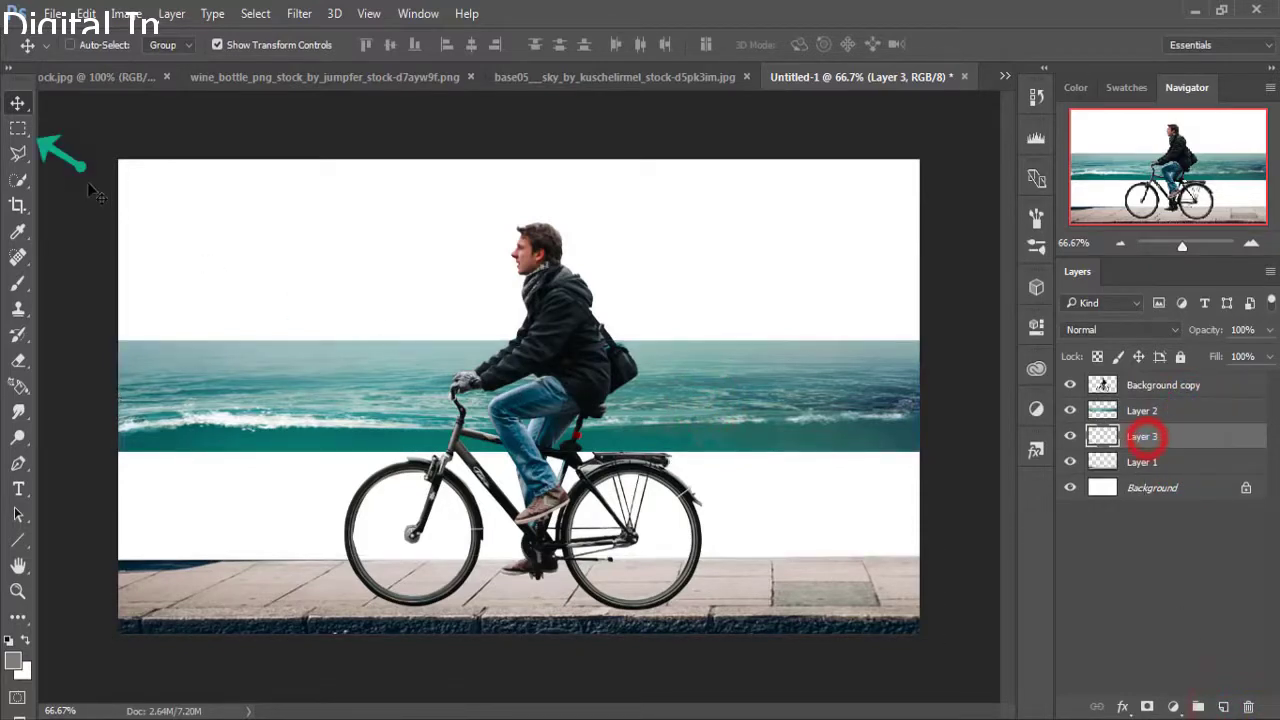
left_click(19, 131)
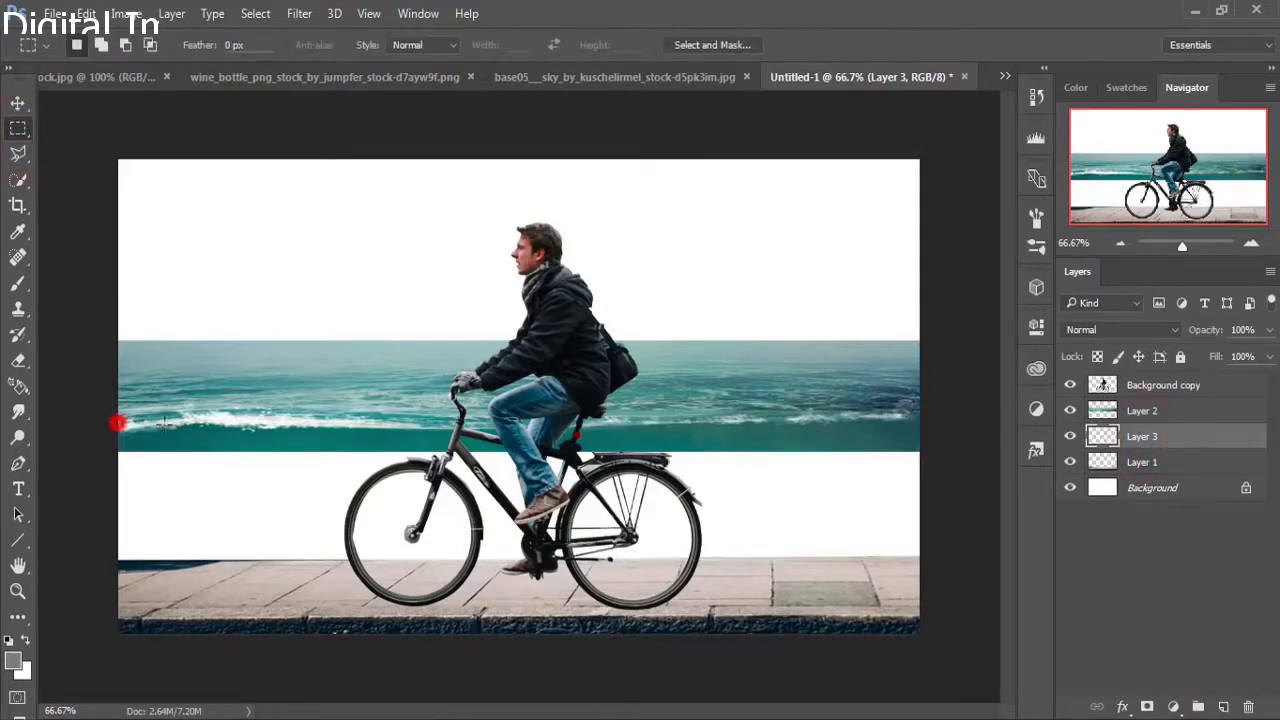
left_click_drag(118, 423, 943, 634)
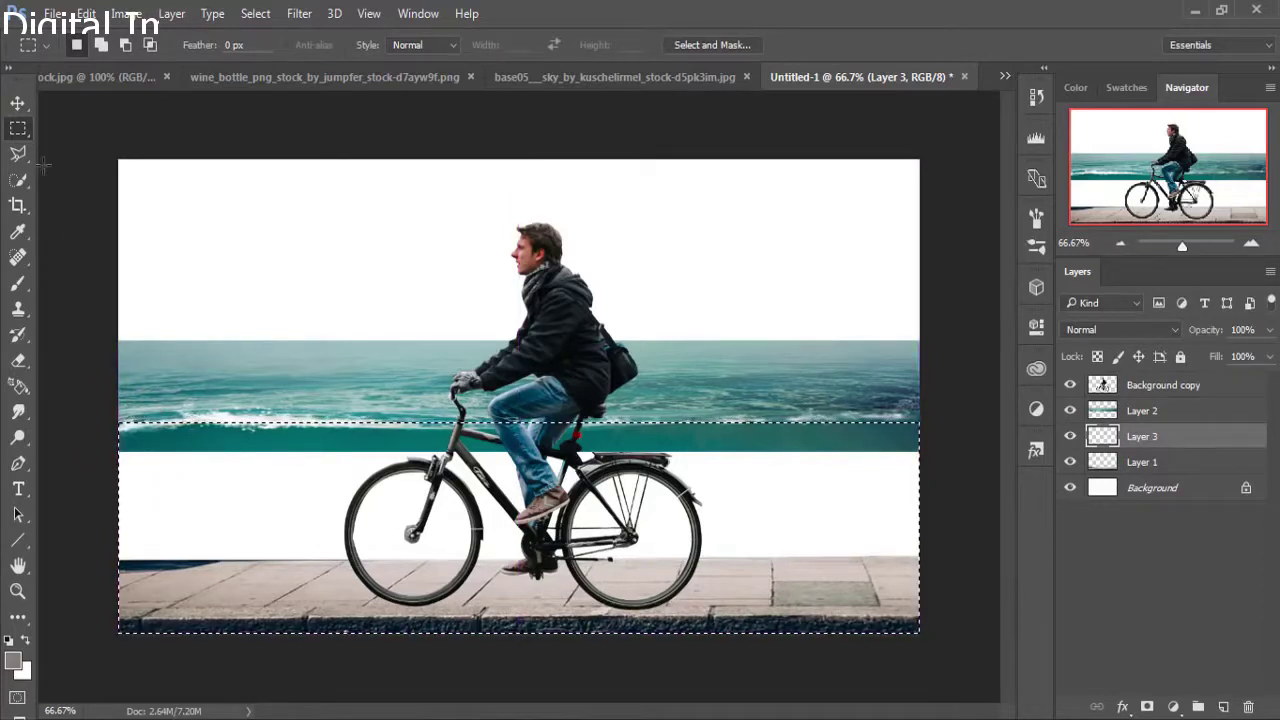
left_click(17, 103)
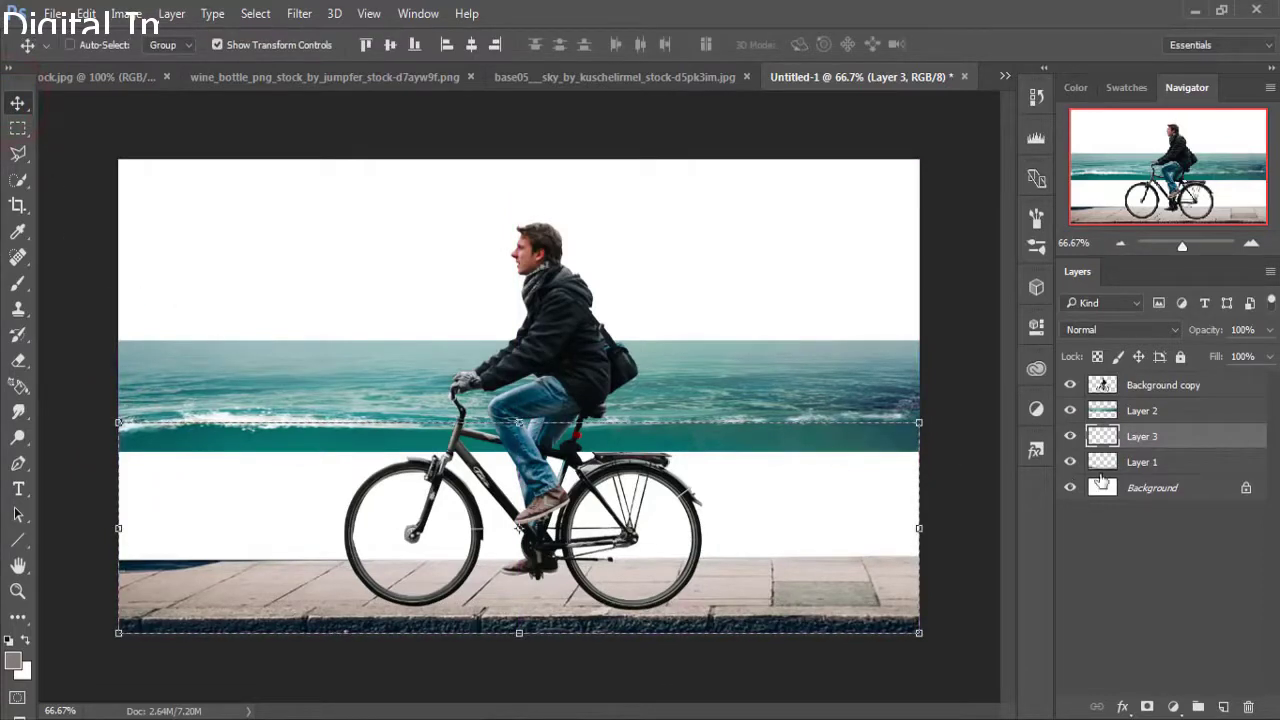
Add a Solid Color fill layer sampled from the sea, settling on dark teal #2f7874.
left_click(1157, 436)
left_click(1172, 707)
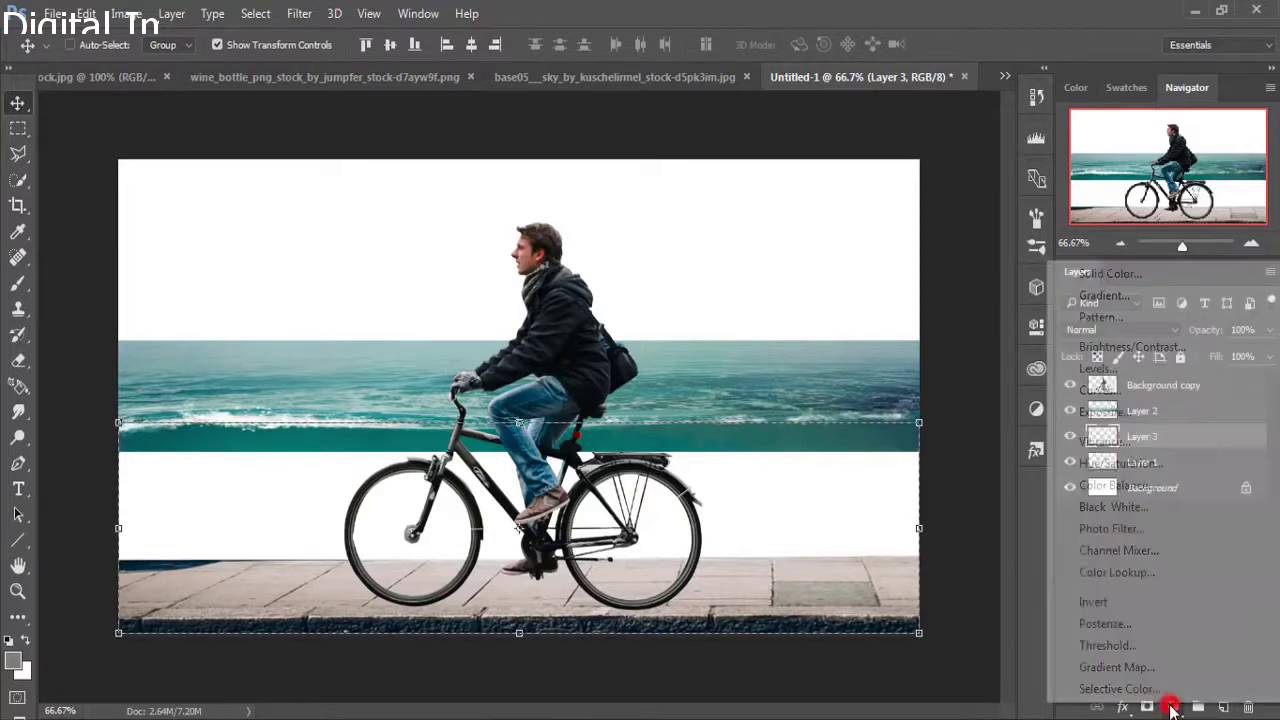
left_click(1105, 273)
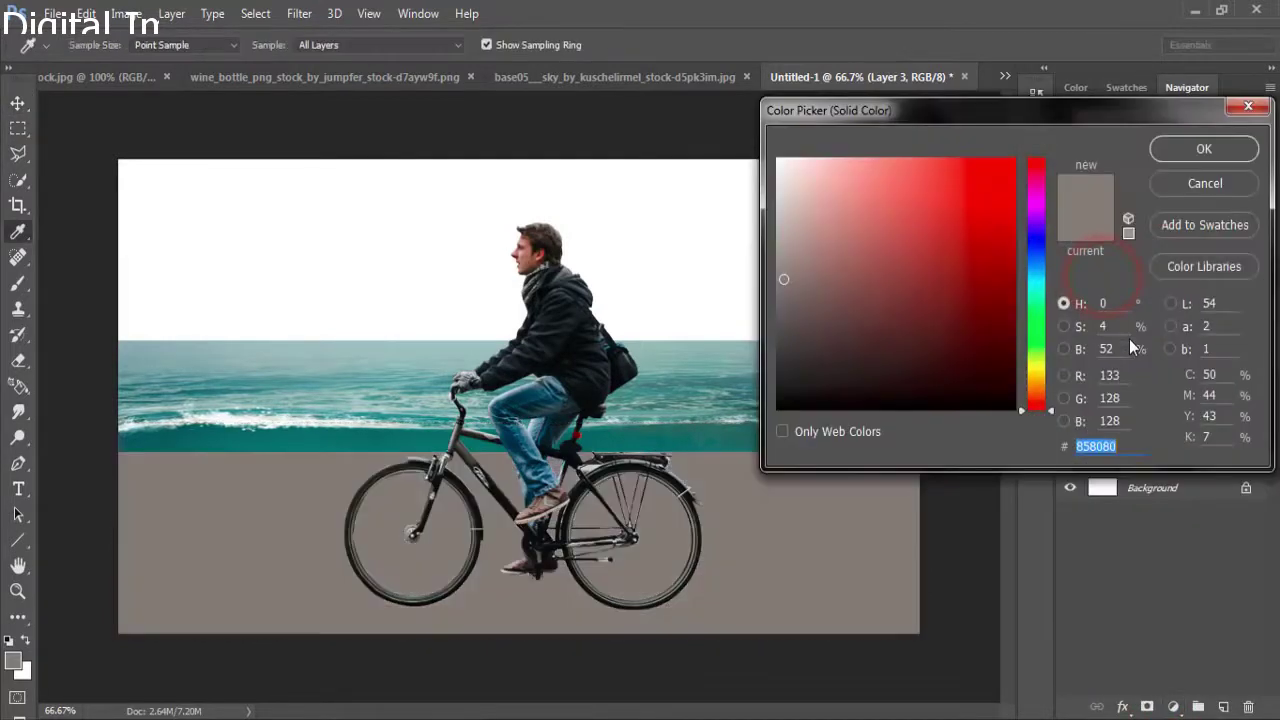
left_click(309, 438)
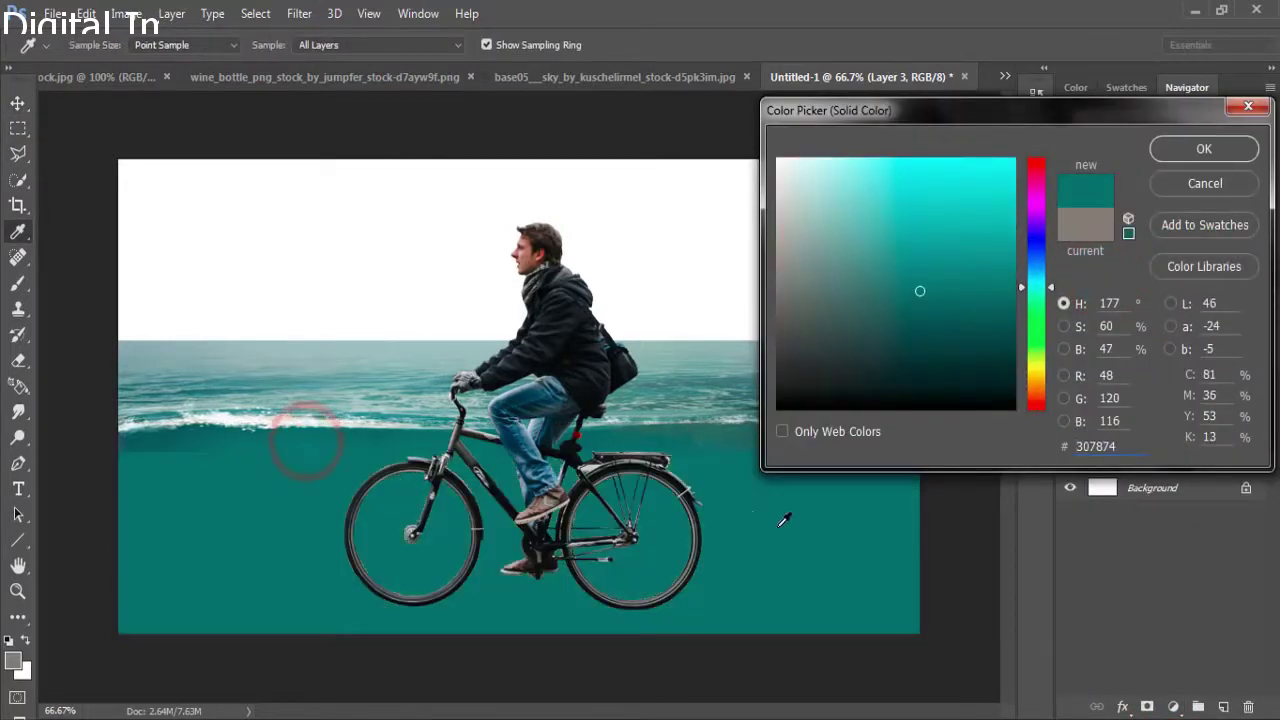
left_click(246, 375)
left_click(398, 384)
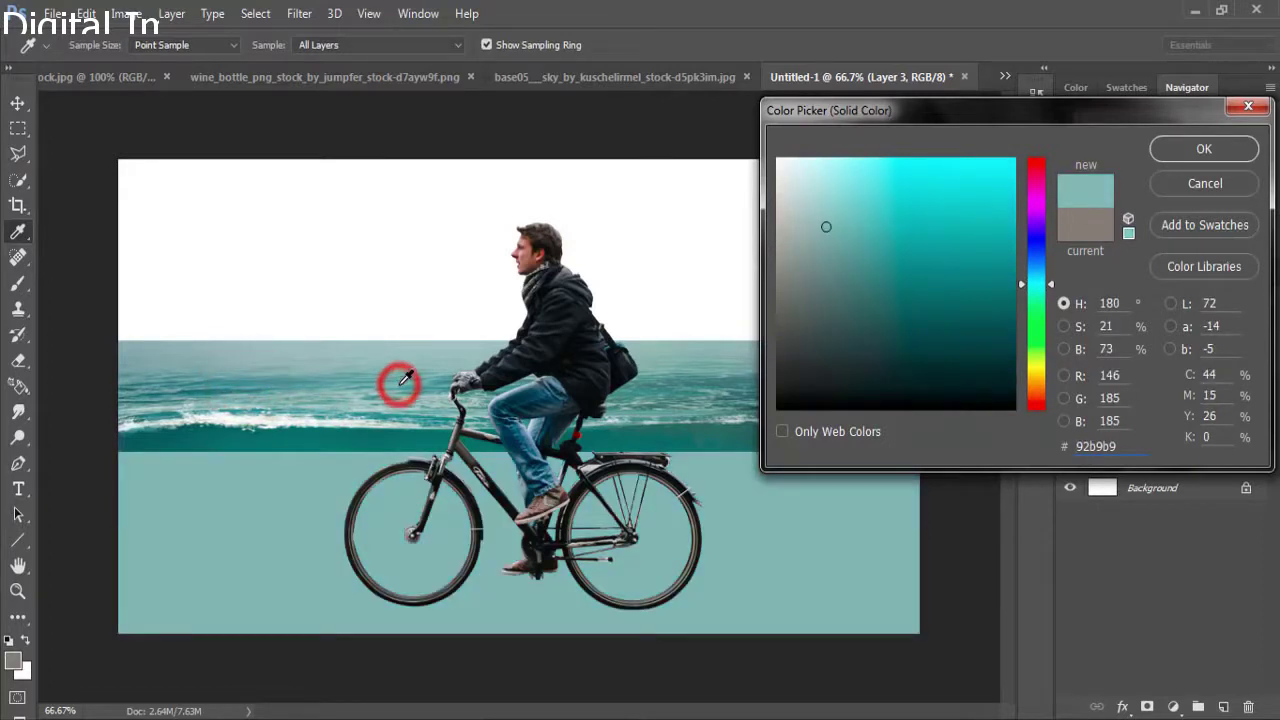
left_click(326, 386)
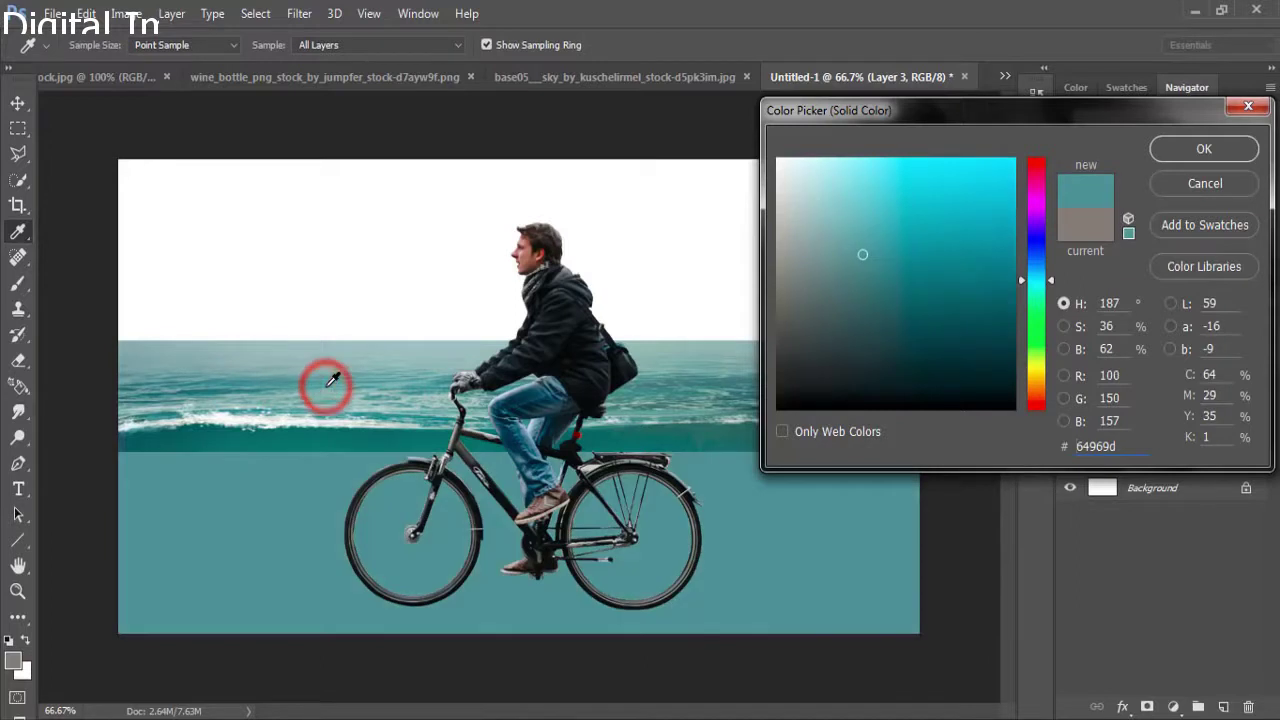
left_click(928, 166)
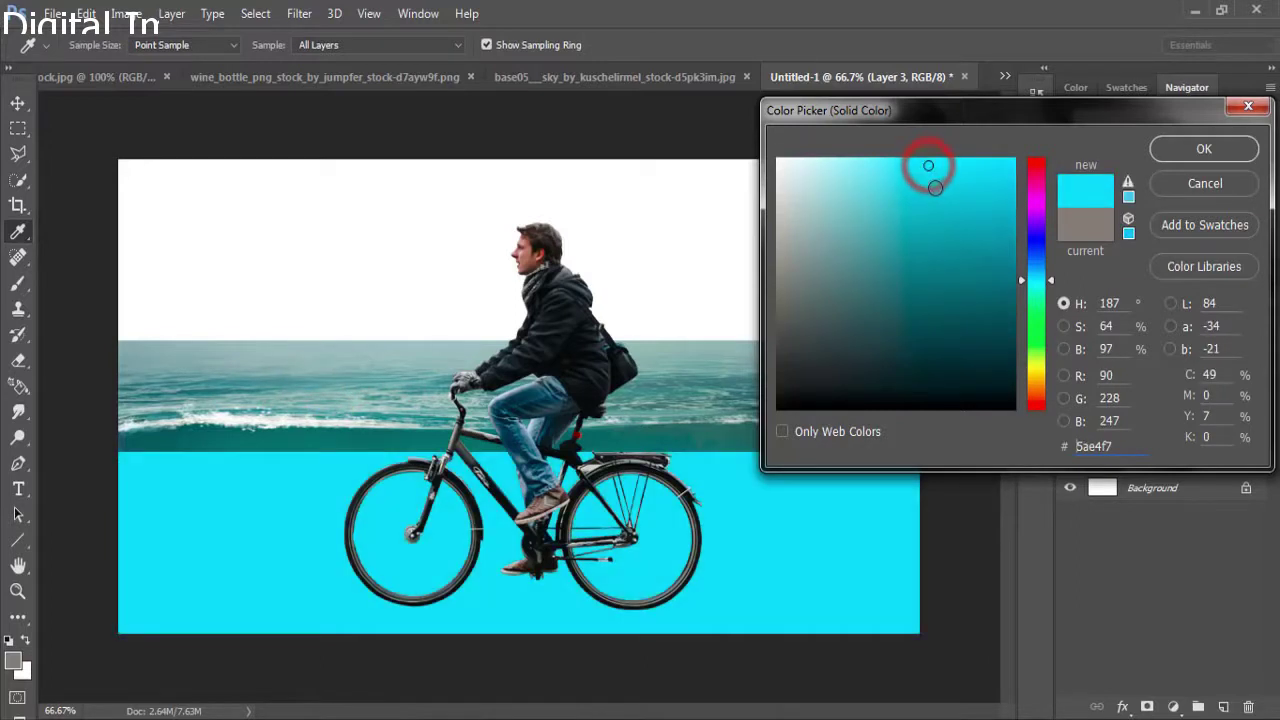
left_click(318, 436)
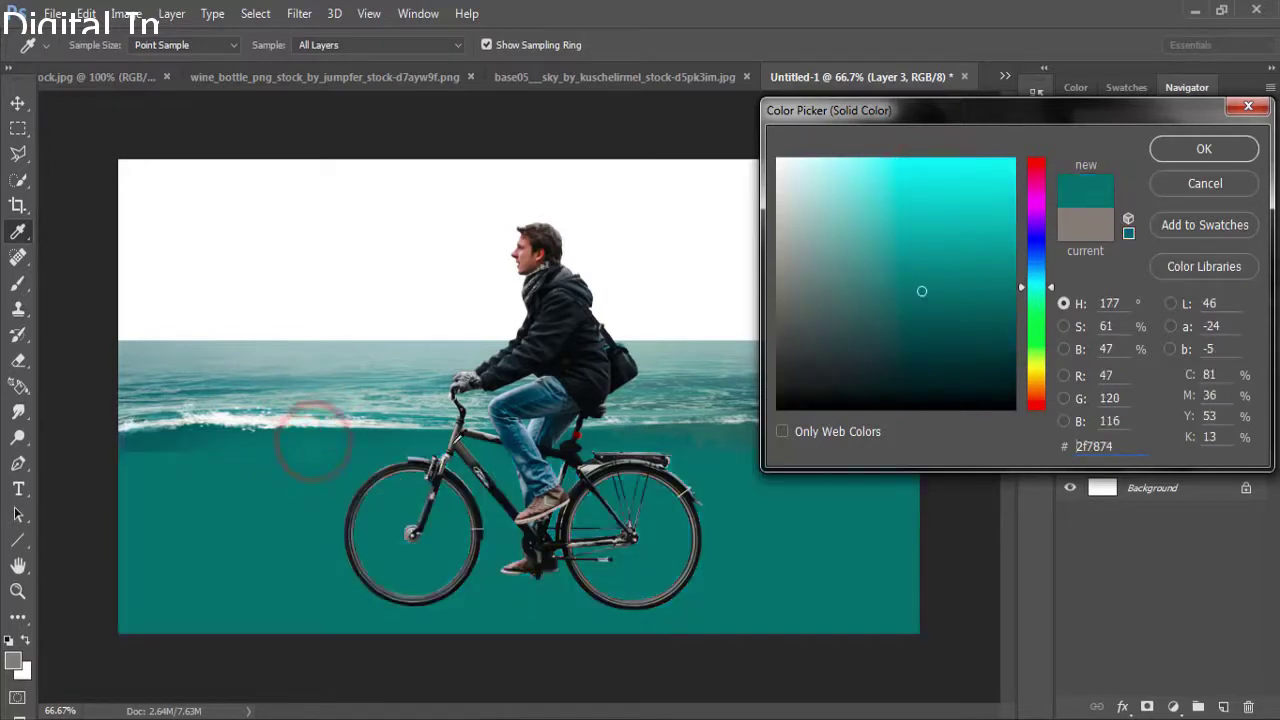
left_click(1182, 156)
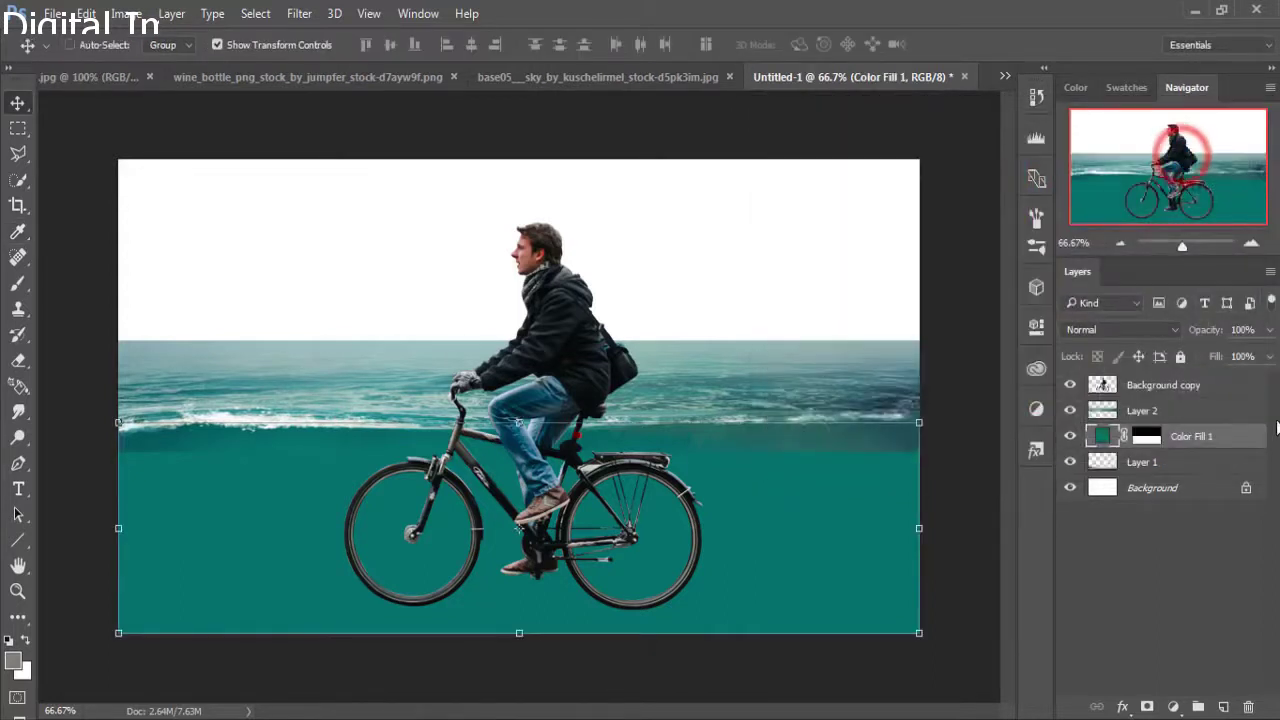
Move the Color Fill 1 layer to the top of the layer stack.
left_click(1195, 438)
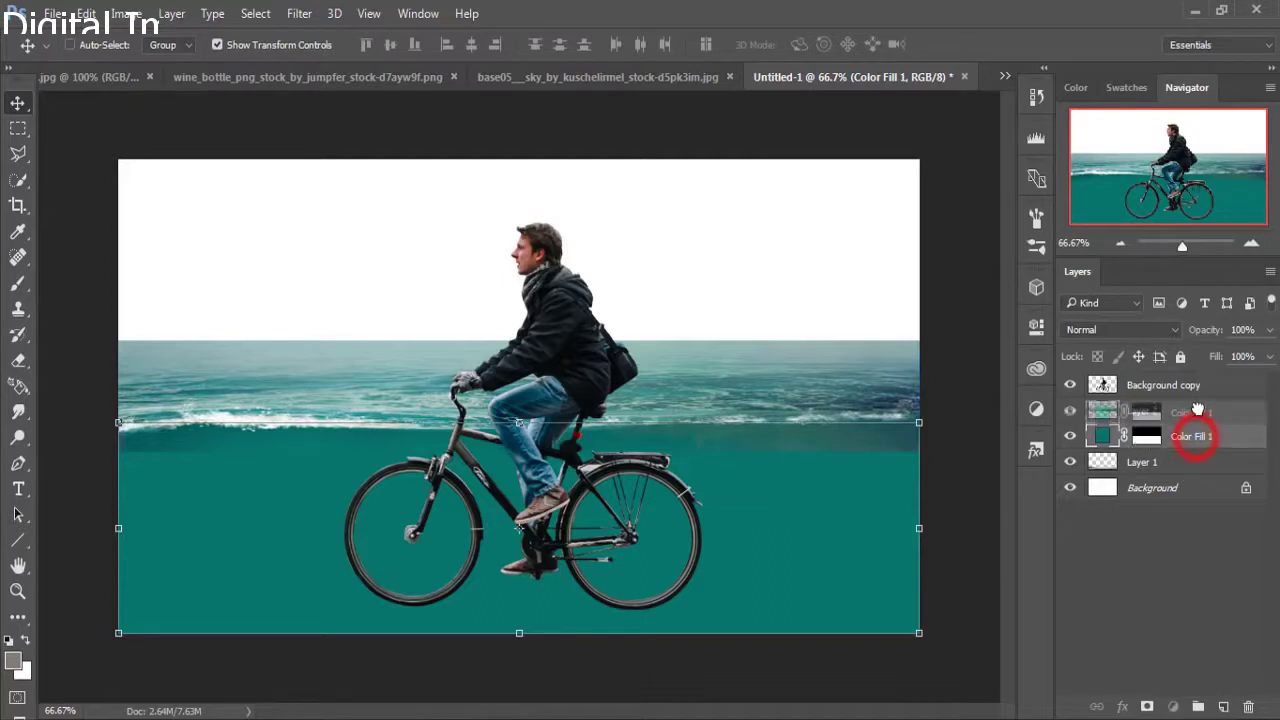
left_click_drag(1197, 443, 1203, 385)
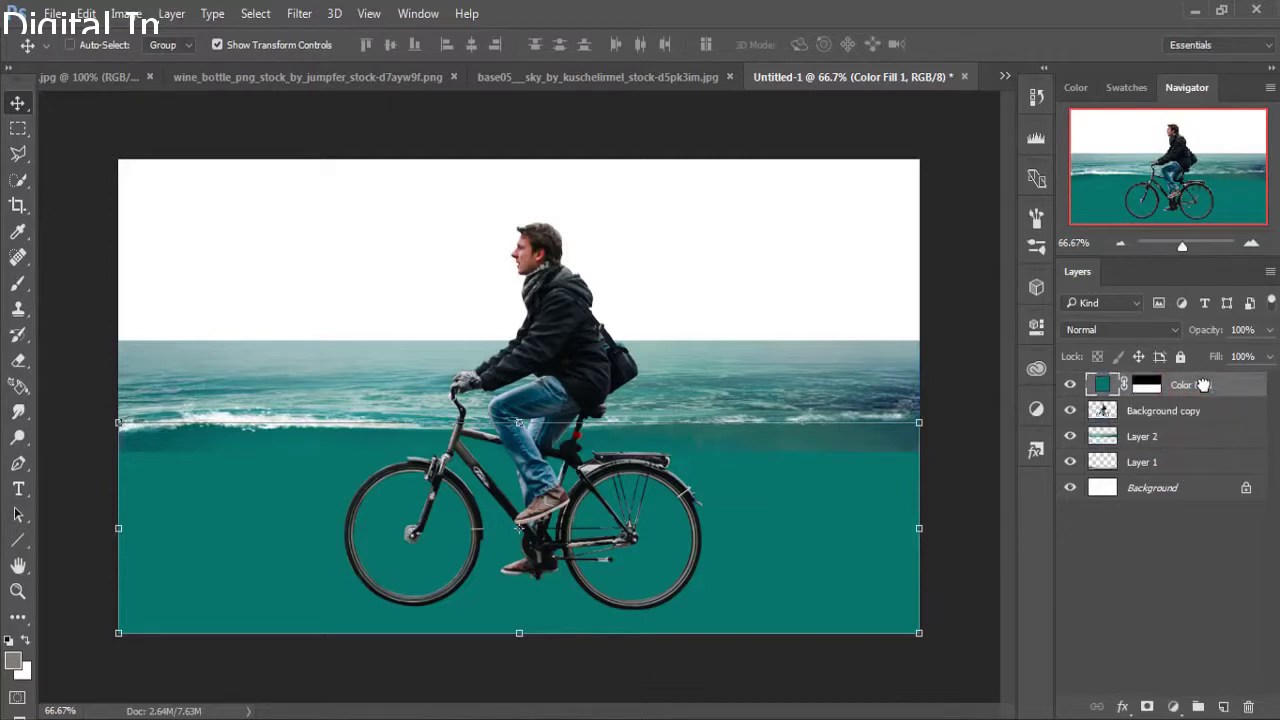
left_click(737, 459)
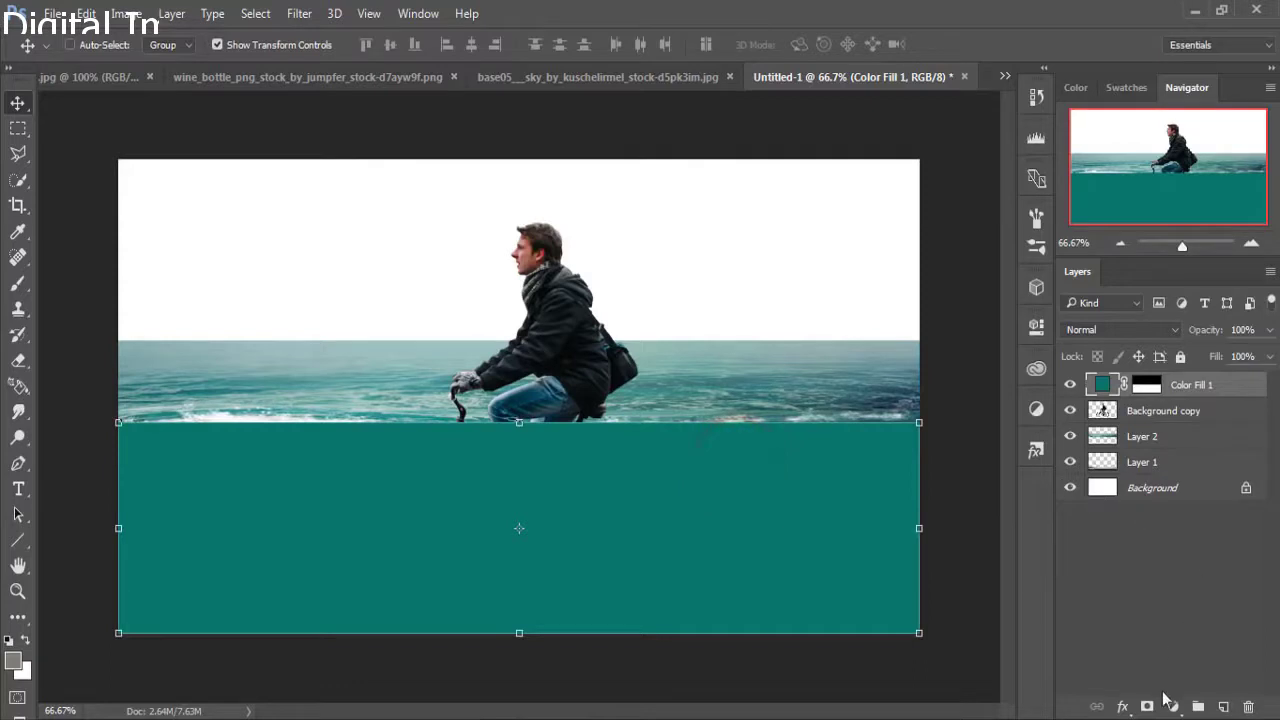
Set Color Fill 1 to 74% opacity and paint black on its mask at the sea's edge and wall.
left_click(1147, 384)
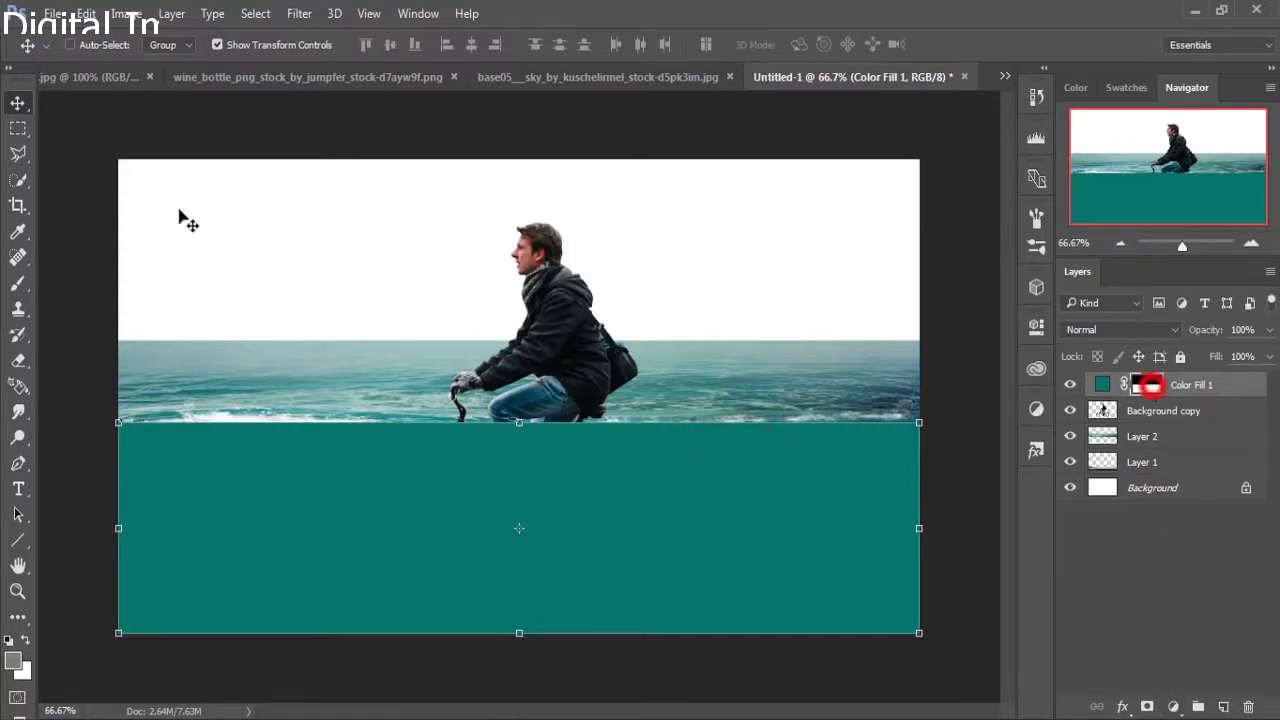
left_click(17, 283)
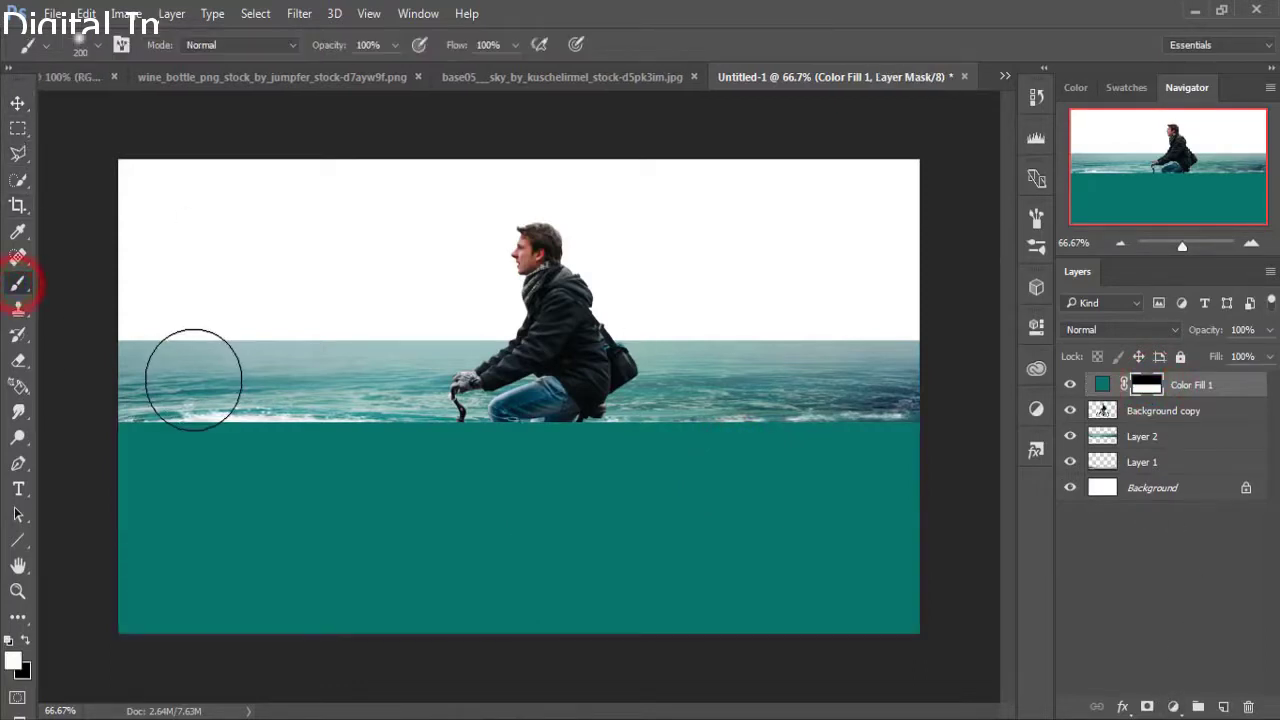
key("bracketleft")
key("bracketleft")
key("bracketleft")
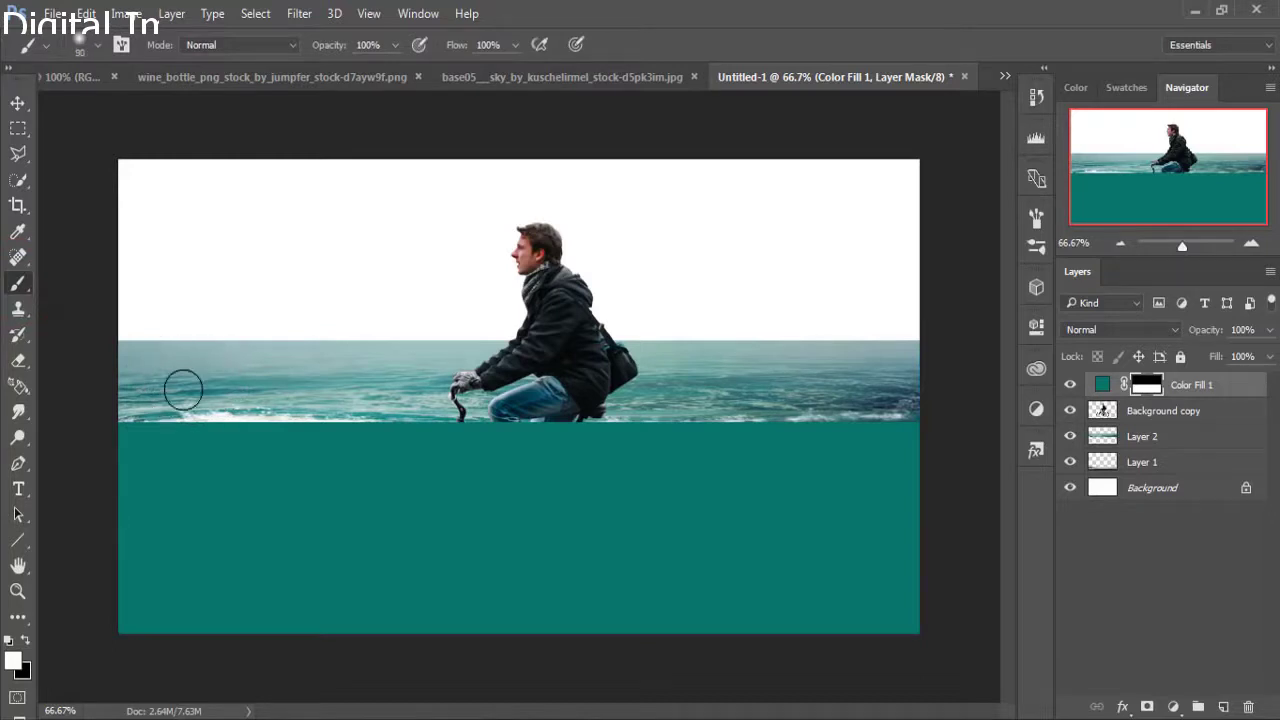
left_click(1268, 332)
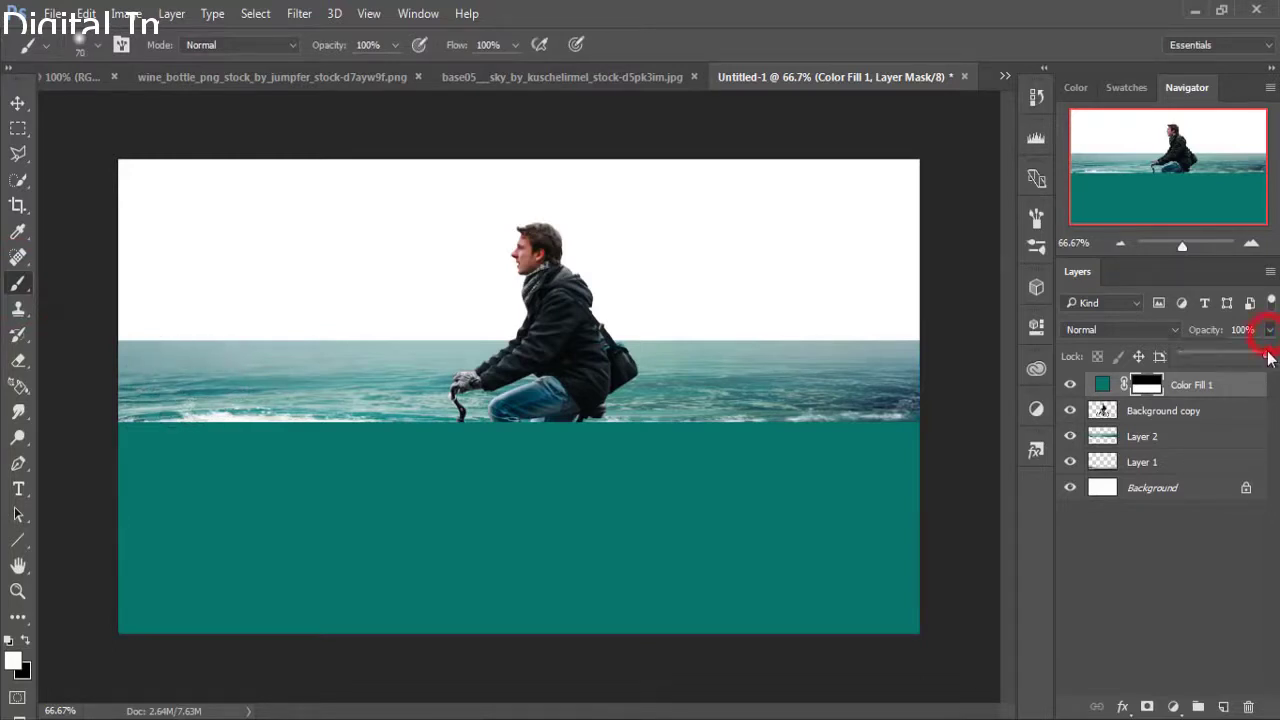
left_click_drag(1247, 360, 1246, 360)
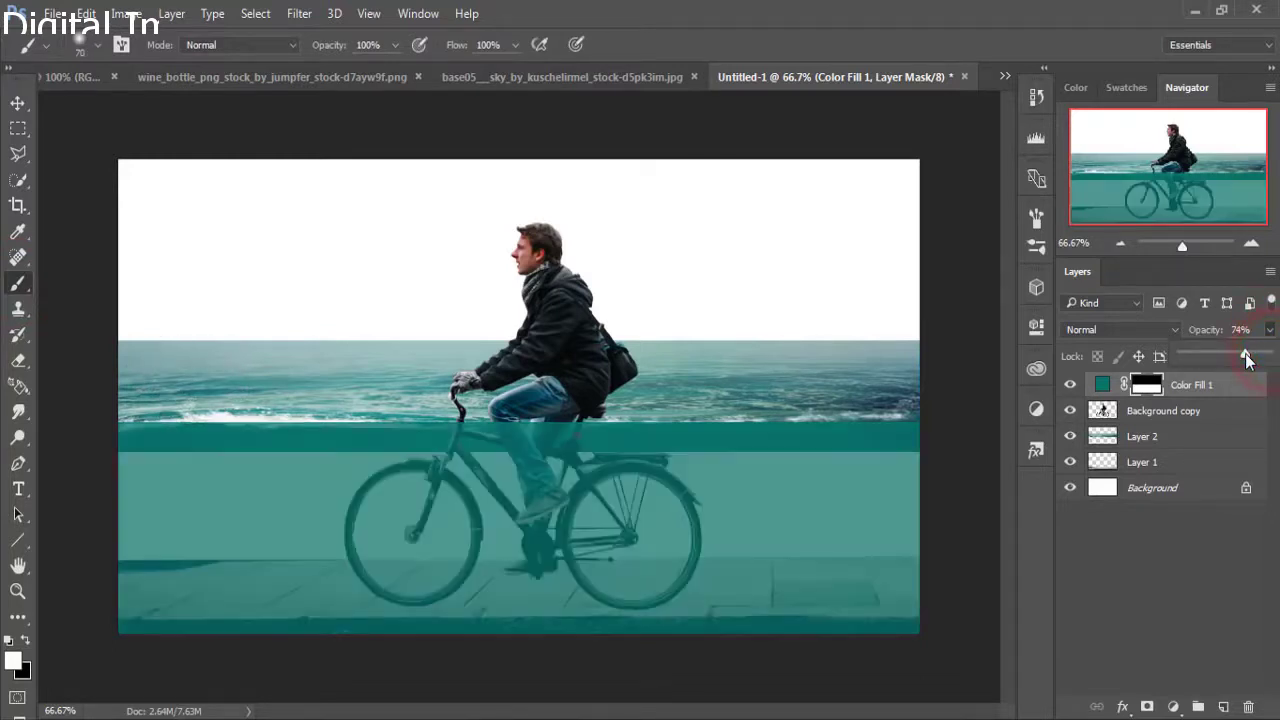
left_click(128, 413)
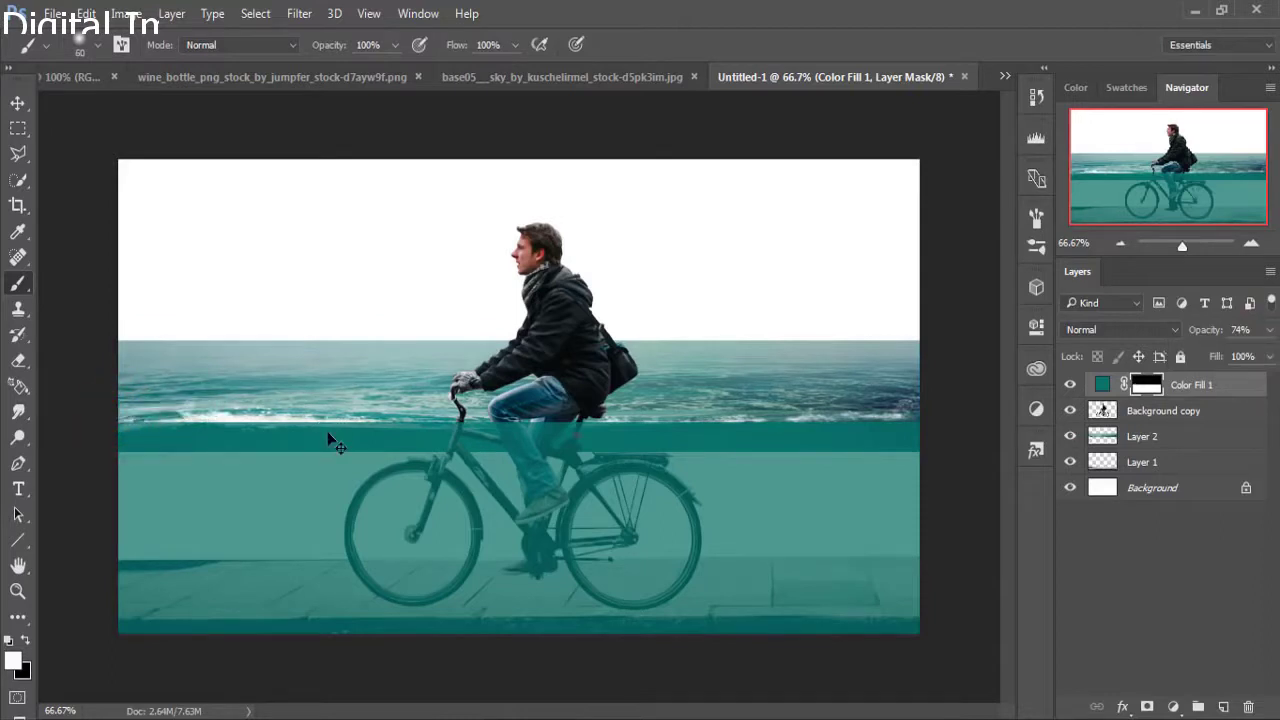
left_click(27, 643)
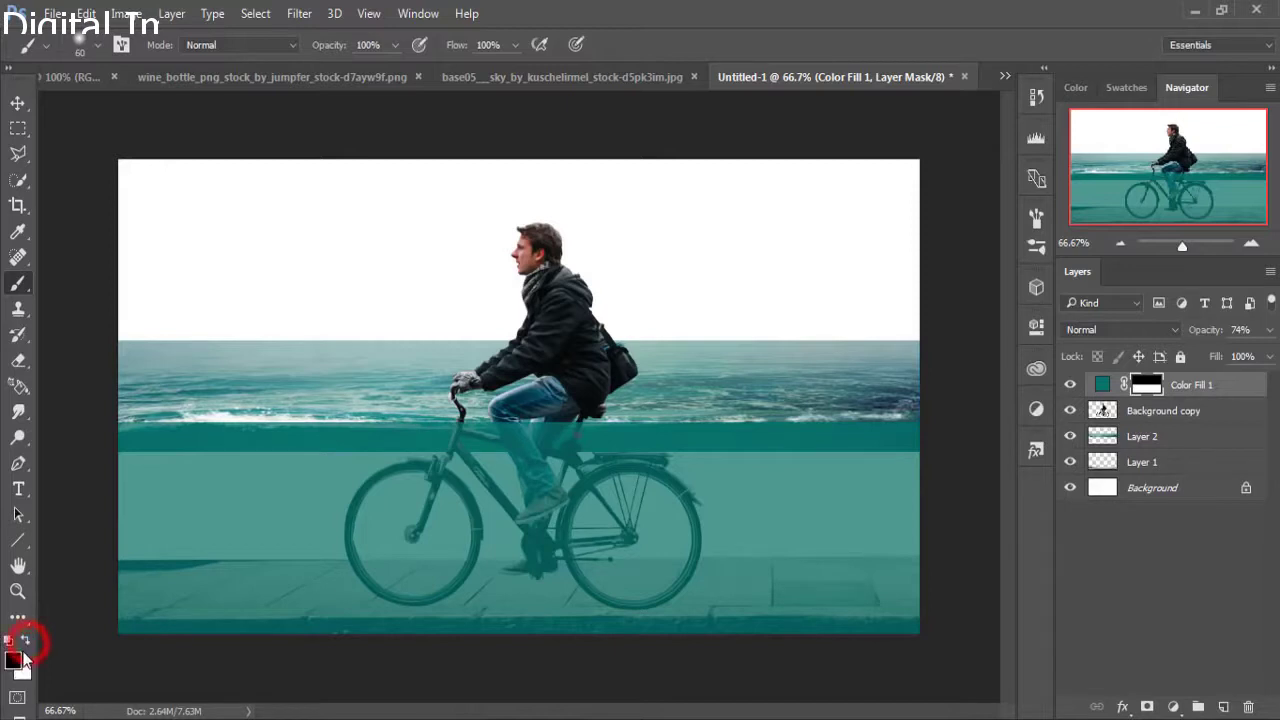
left_click(115, 418)
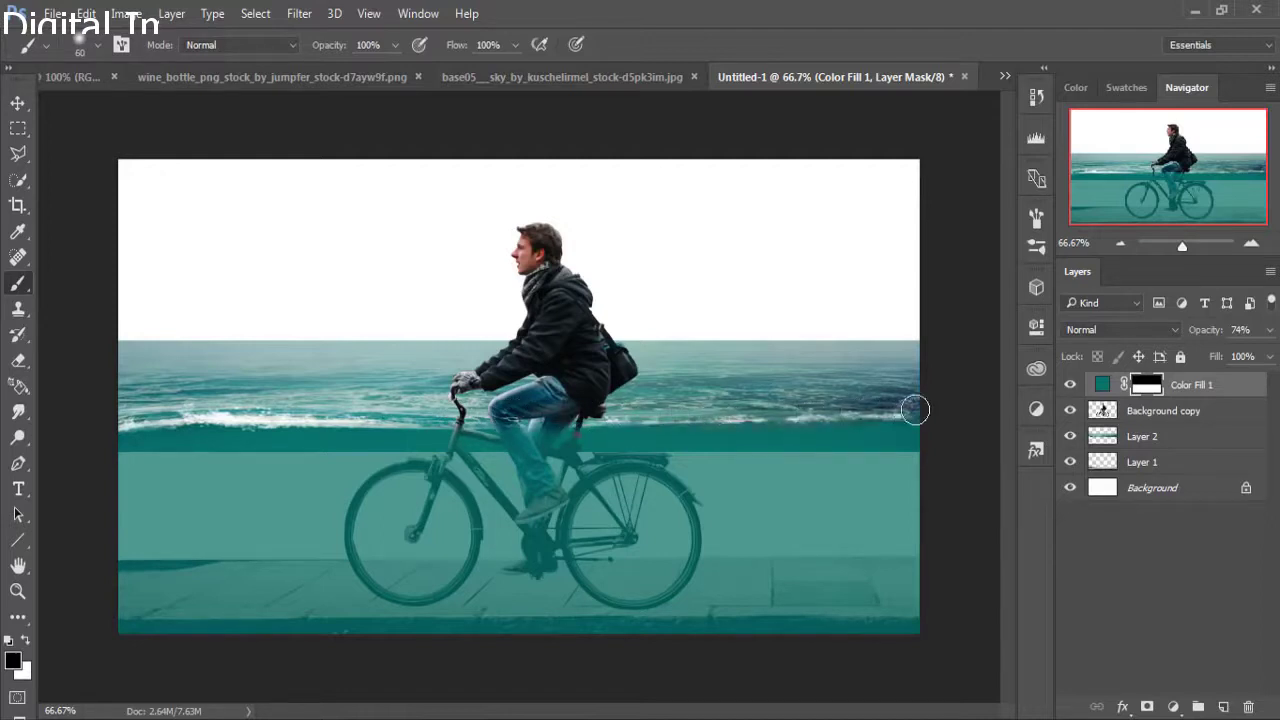
left_click(667, 404)
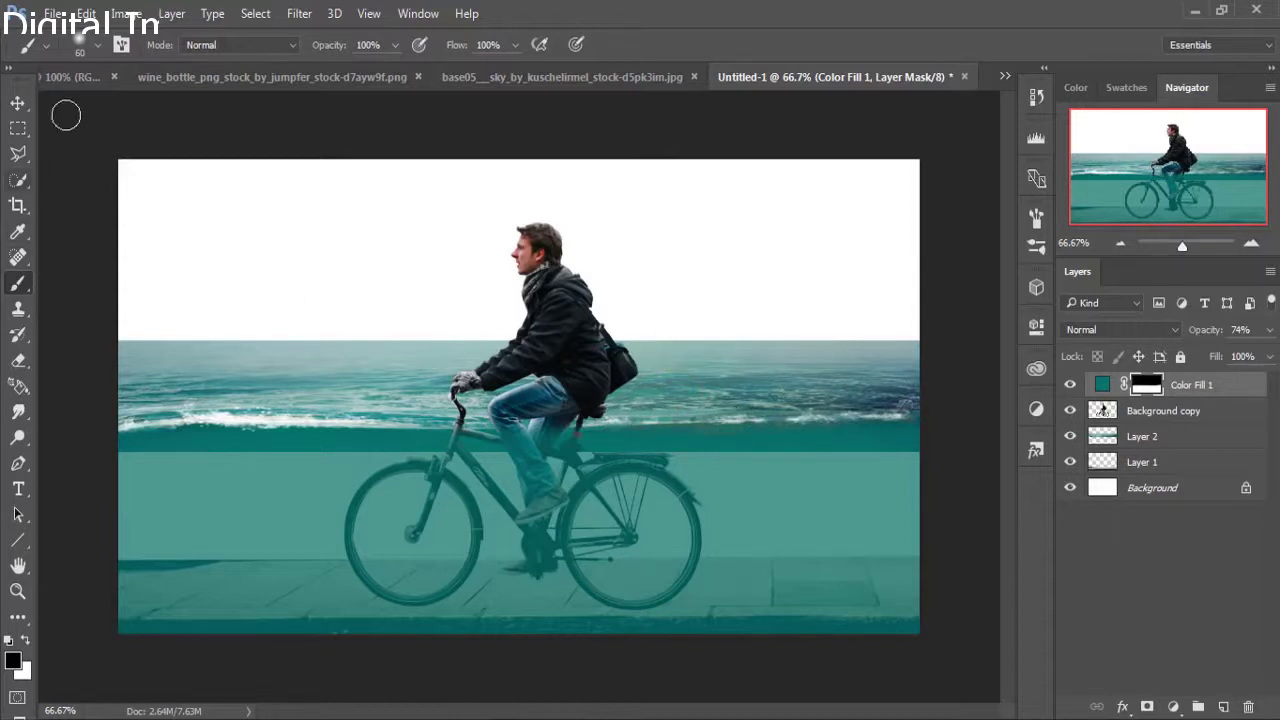
left_click(17, 106)
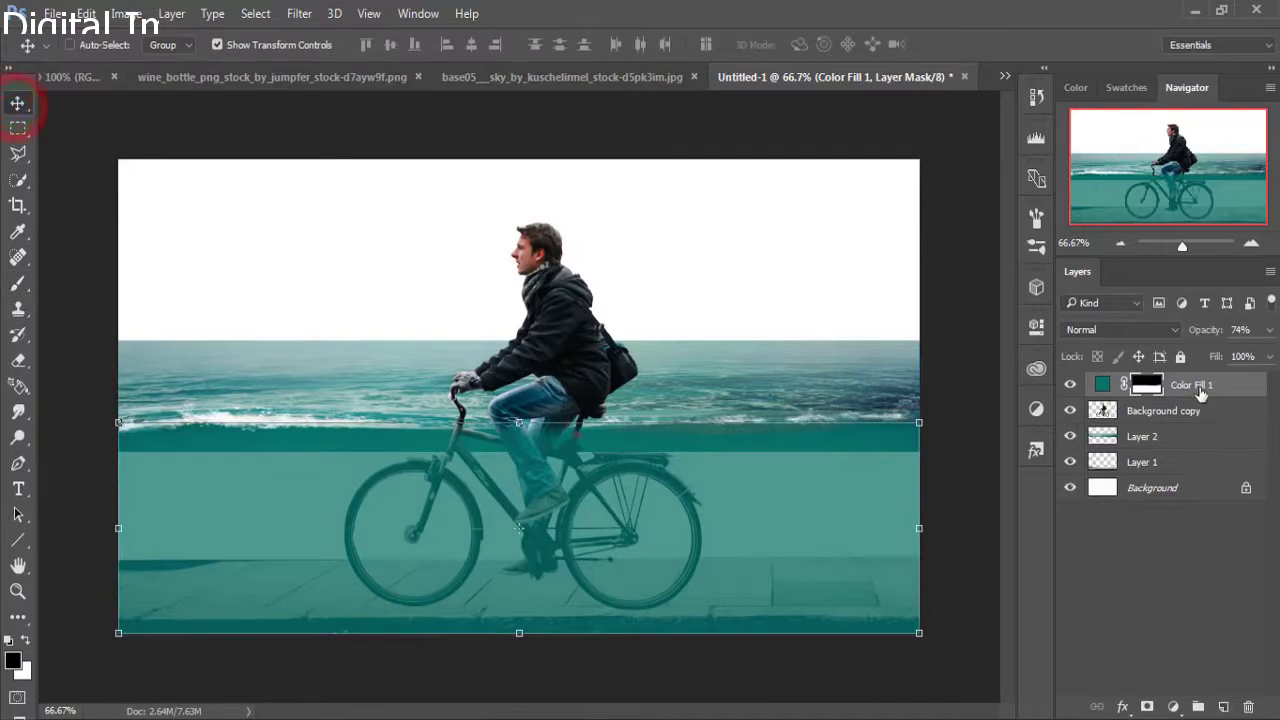
Add a layer mask to the Layer 2 sea band.
left_click(1153, 421)
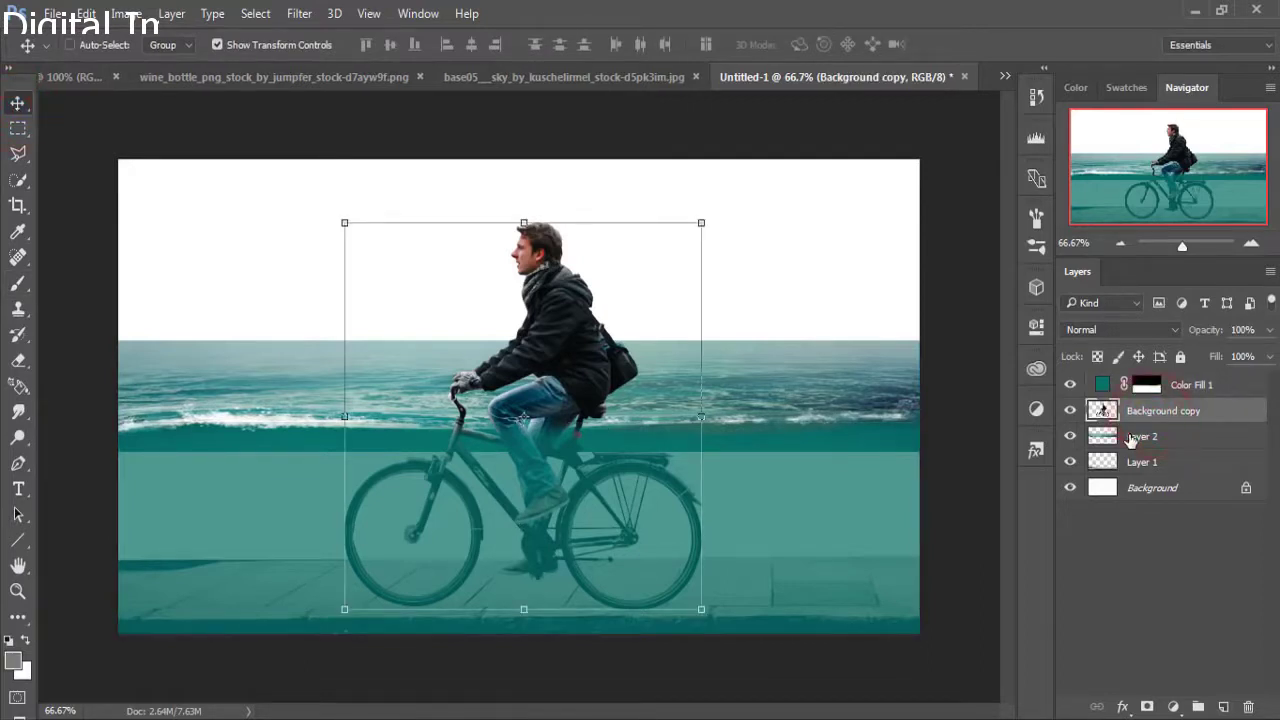
left_click(1146, 440)
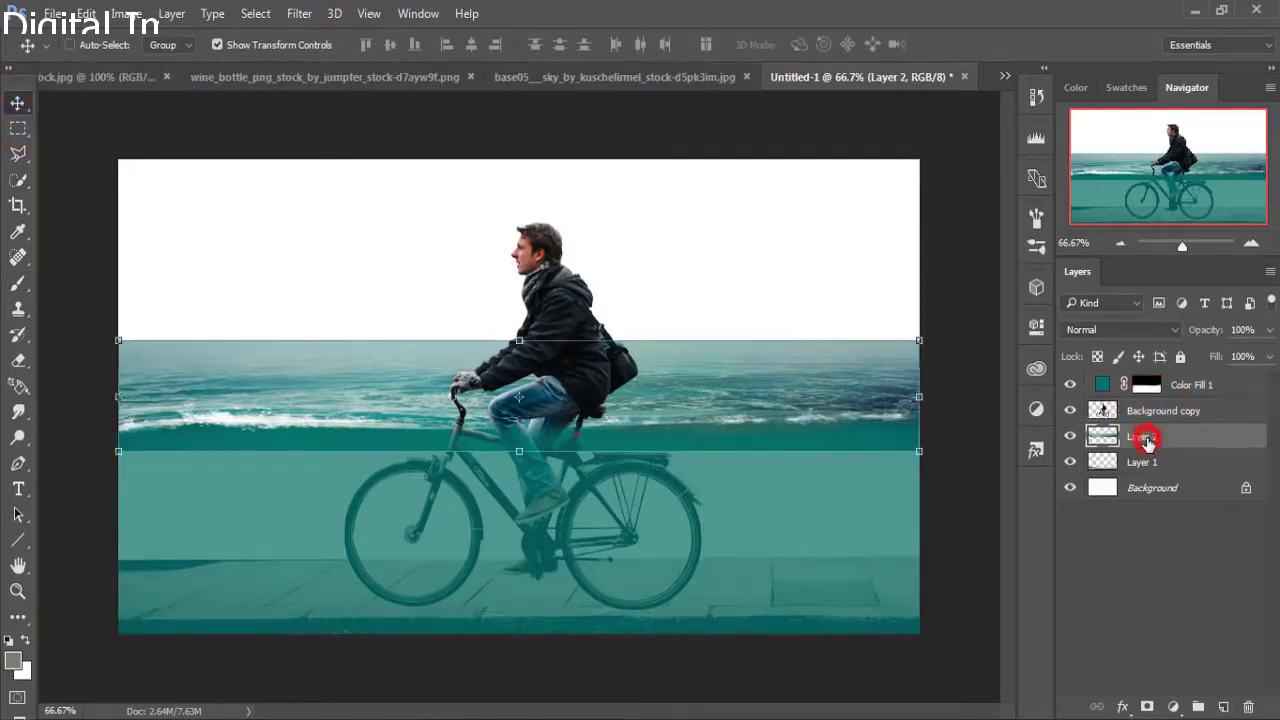
left_click(1146, 707)
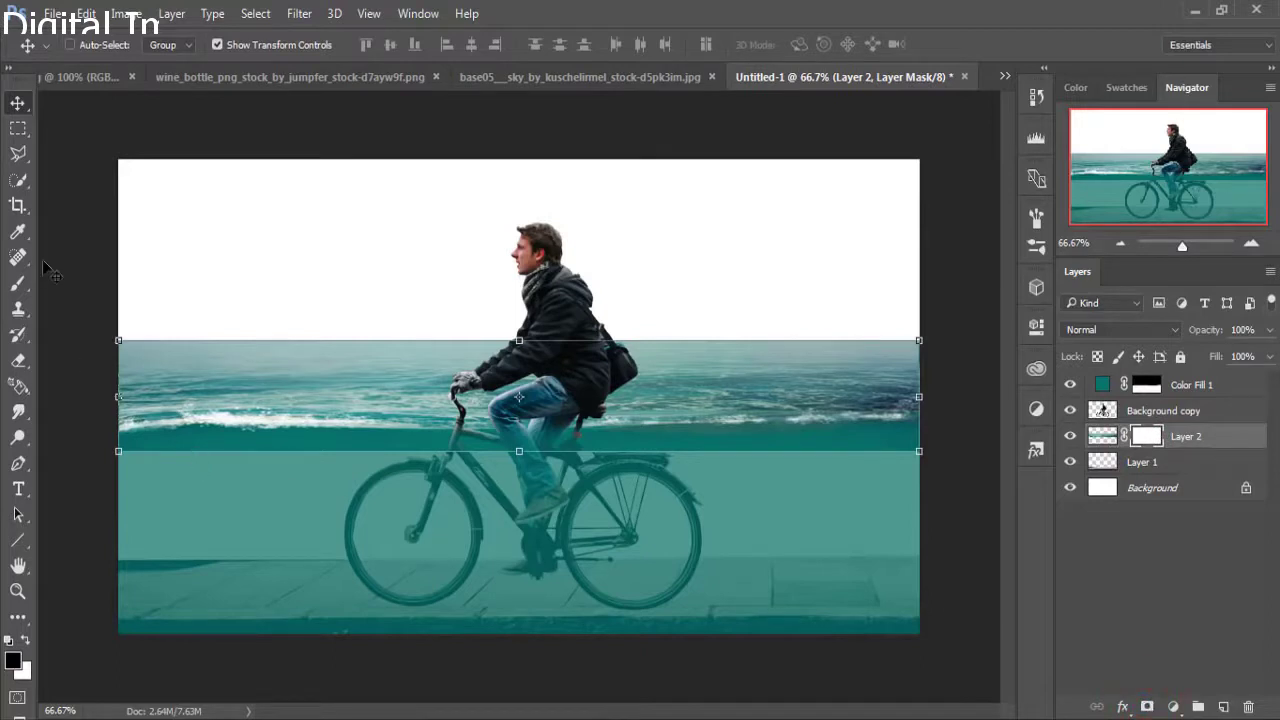
left_click(18, 284)
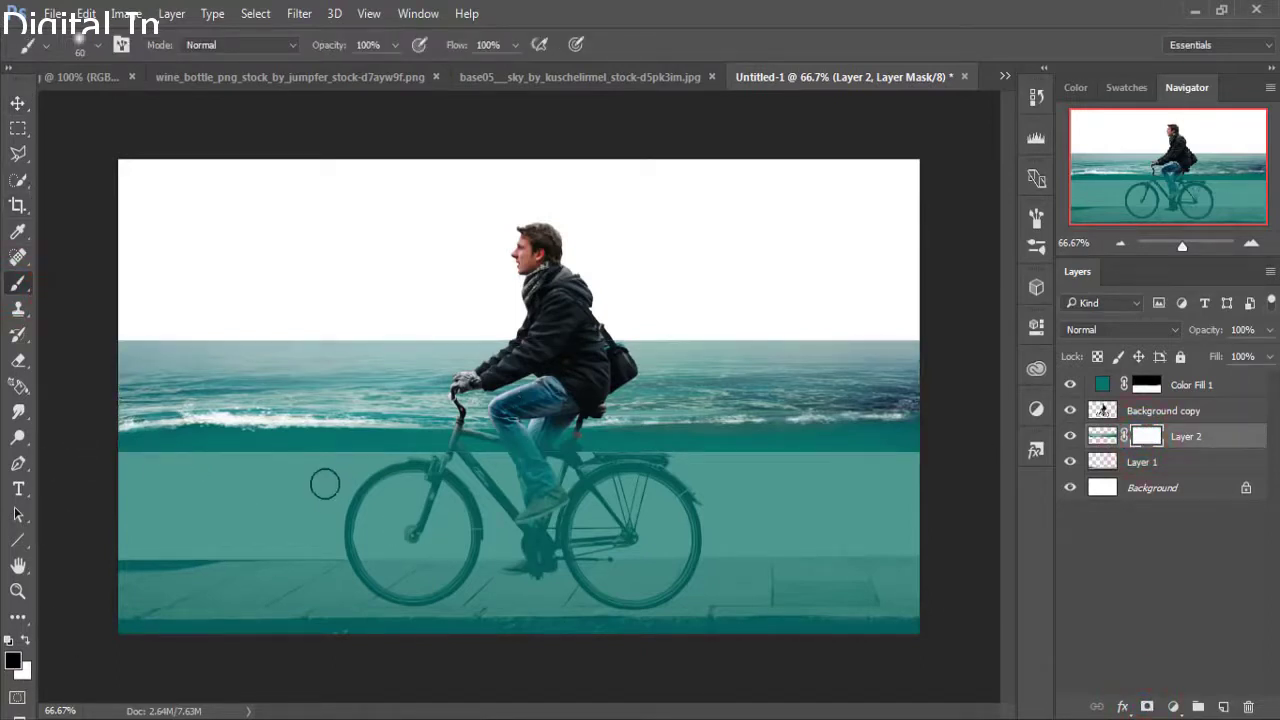
Brush along the waterline on Layer 2's mask to blend the waves into the teal water.
left_click_drag(110, 453, 325, 460)
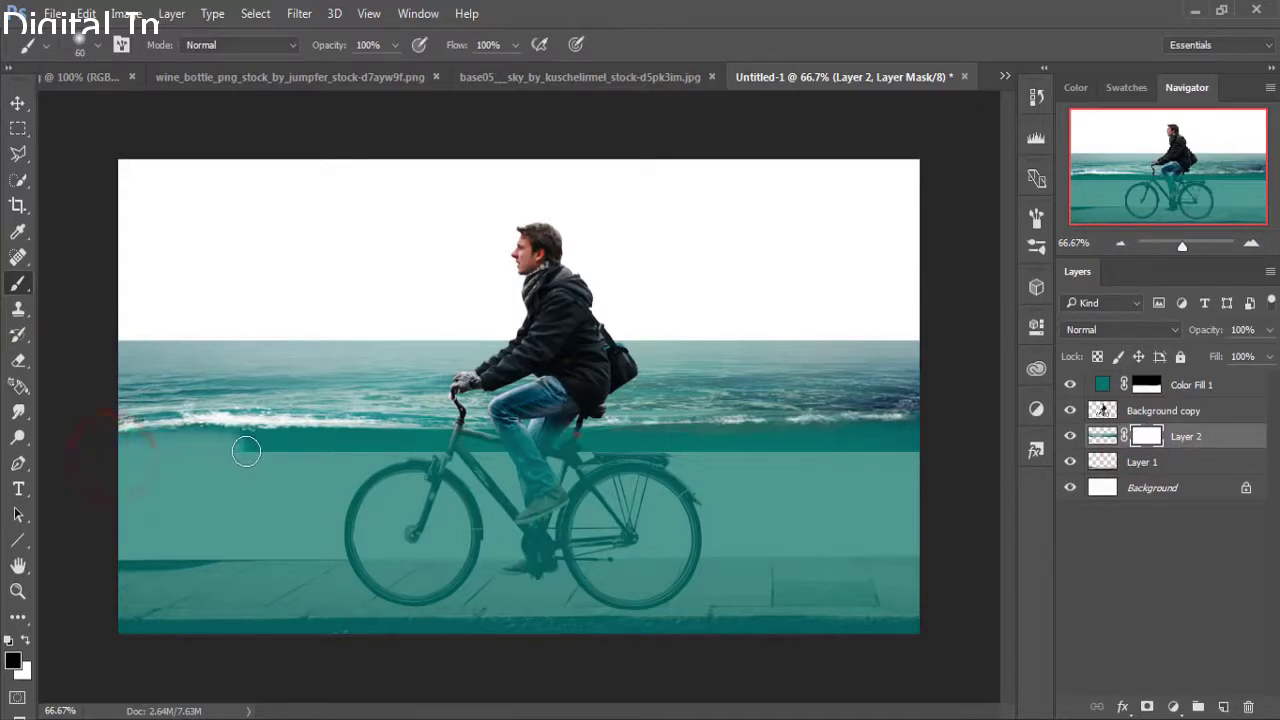
left_click(200, 463)
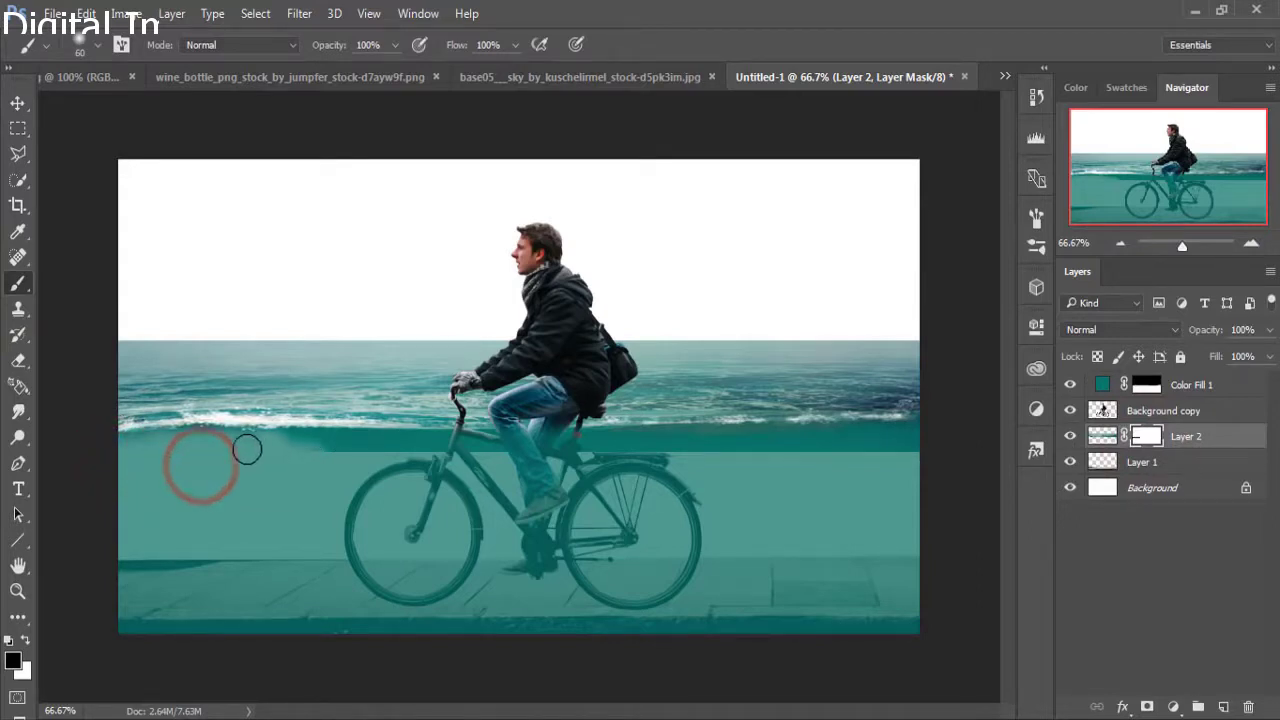
left_click_drag(207, 444, 460, 452)
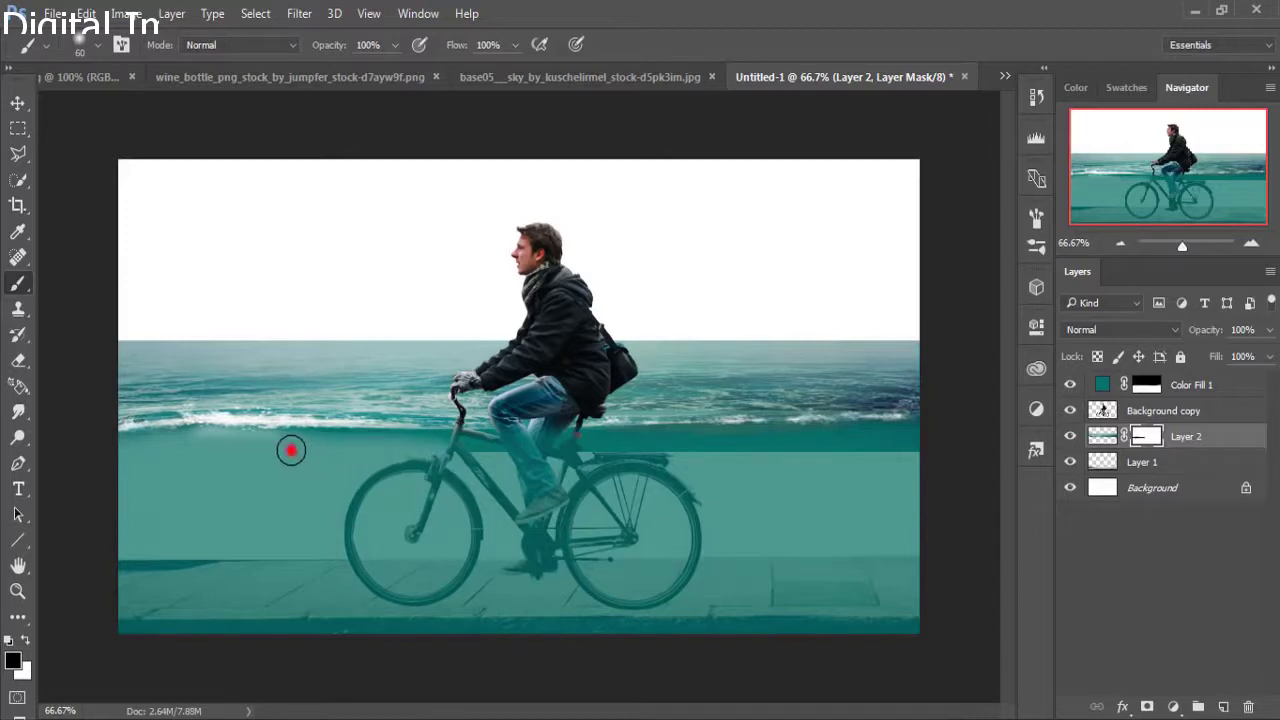
left_click(291, 450)
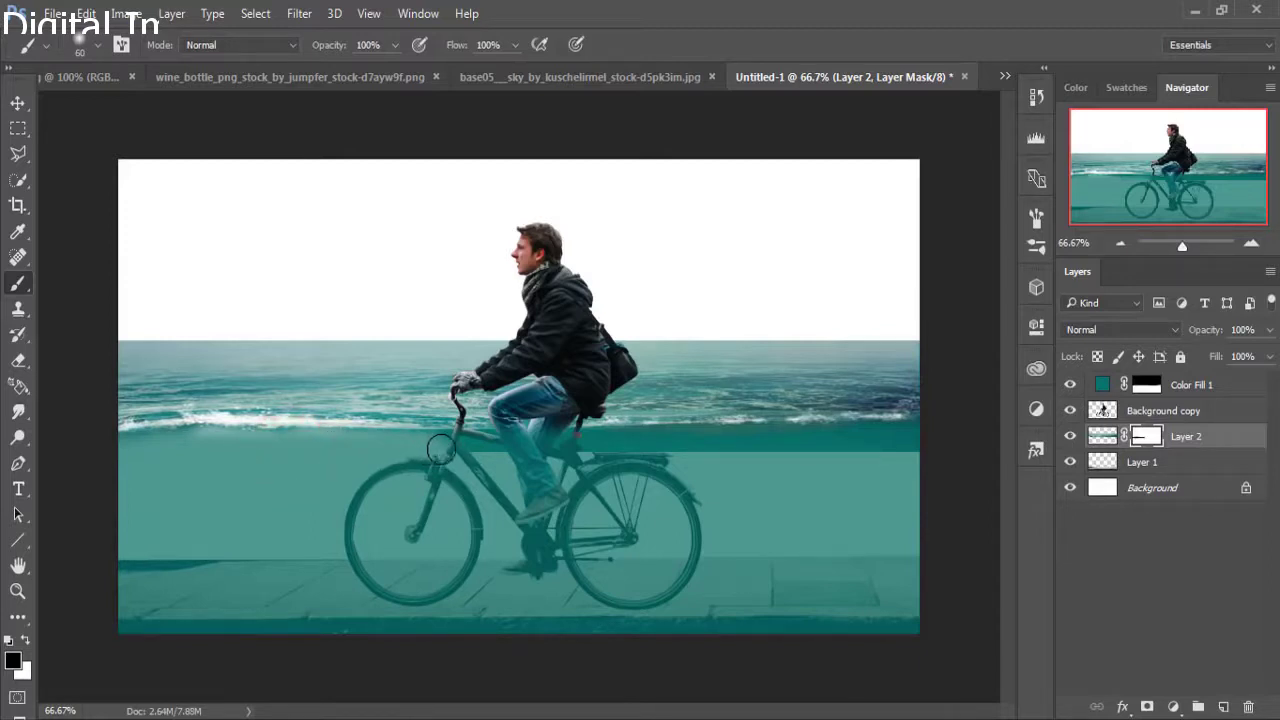
mouse_move(441, 450)
left_mouse_down()
mouse_move(652, 456)
mouse_move(934, 437)
mouse_move(908, 450)
left_mouse_up()
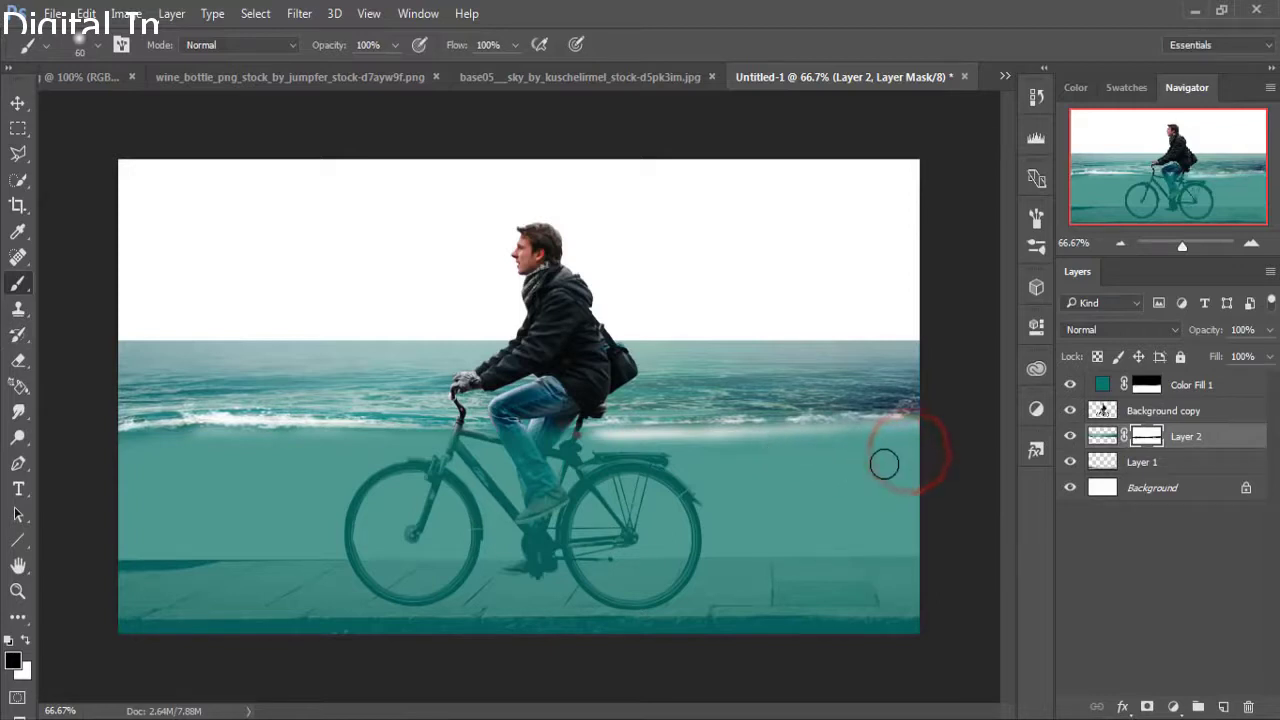
left_click(18, 103)
left_click(1147, 384)
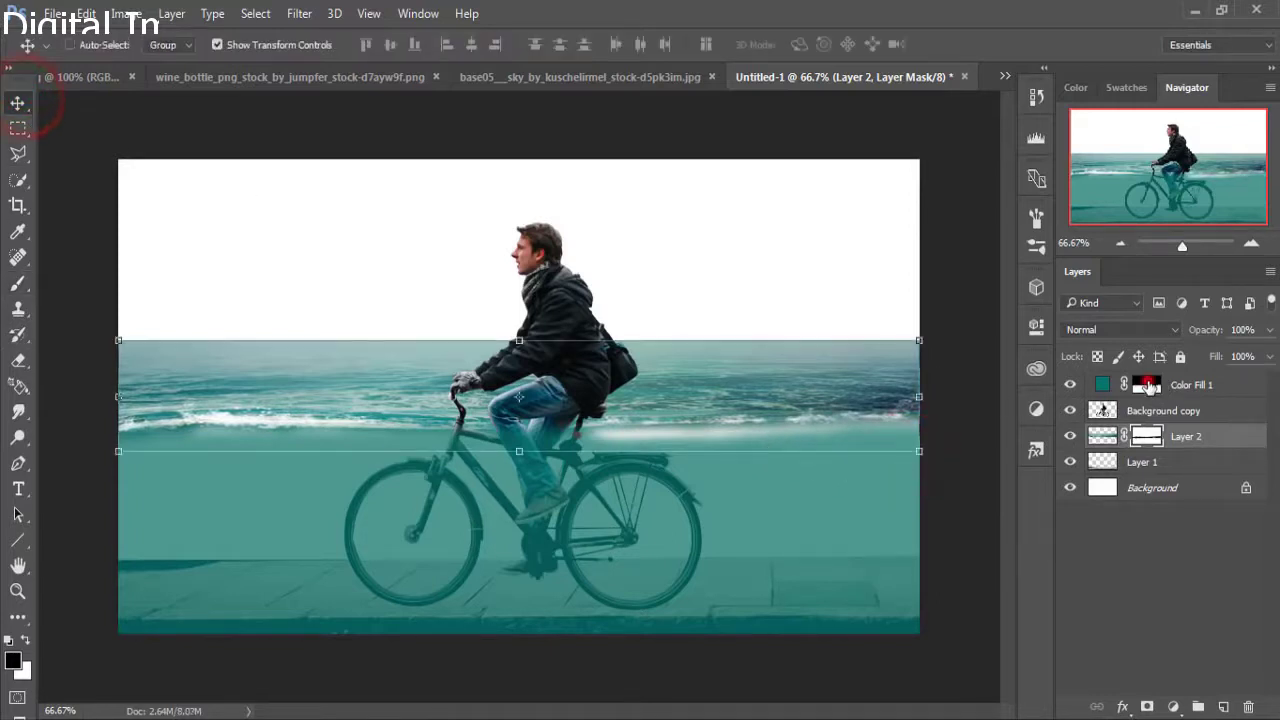
Paint white on Color Fill 1's mask to cover the right waterline's white froth with teal.
left_click(25, 640)
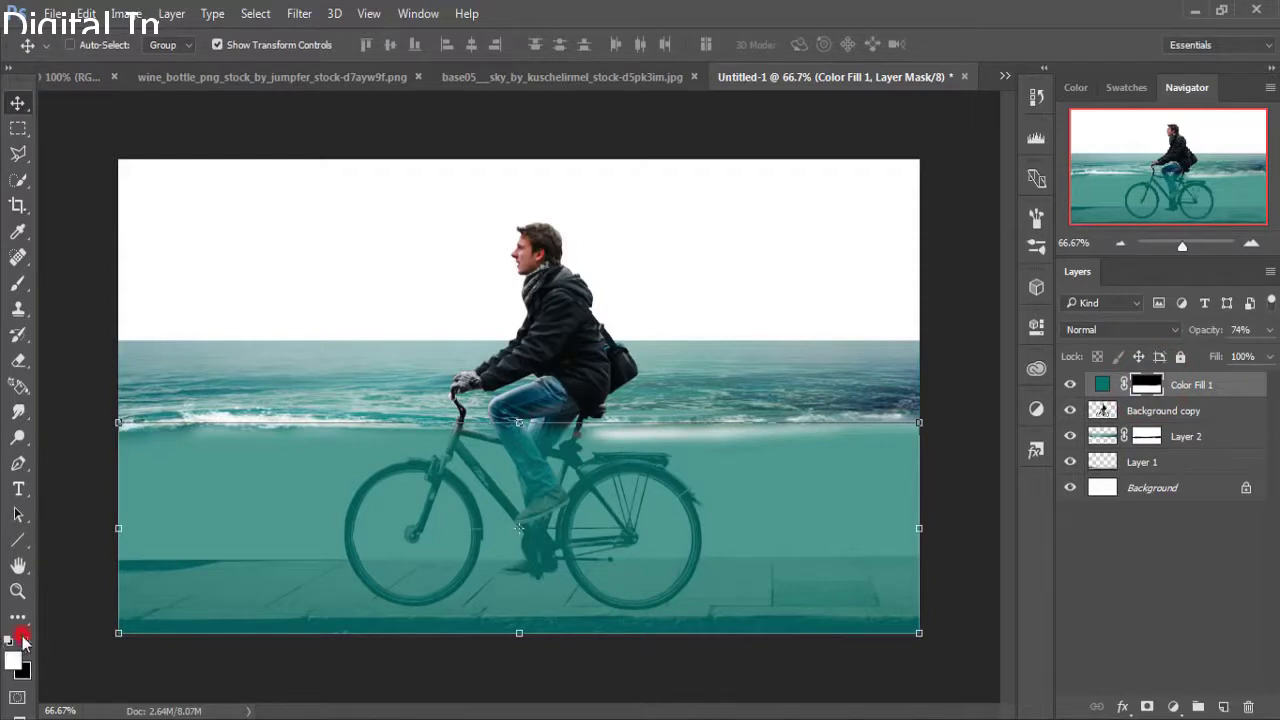
left_click(18, 283)
left_click(593, 449)
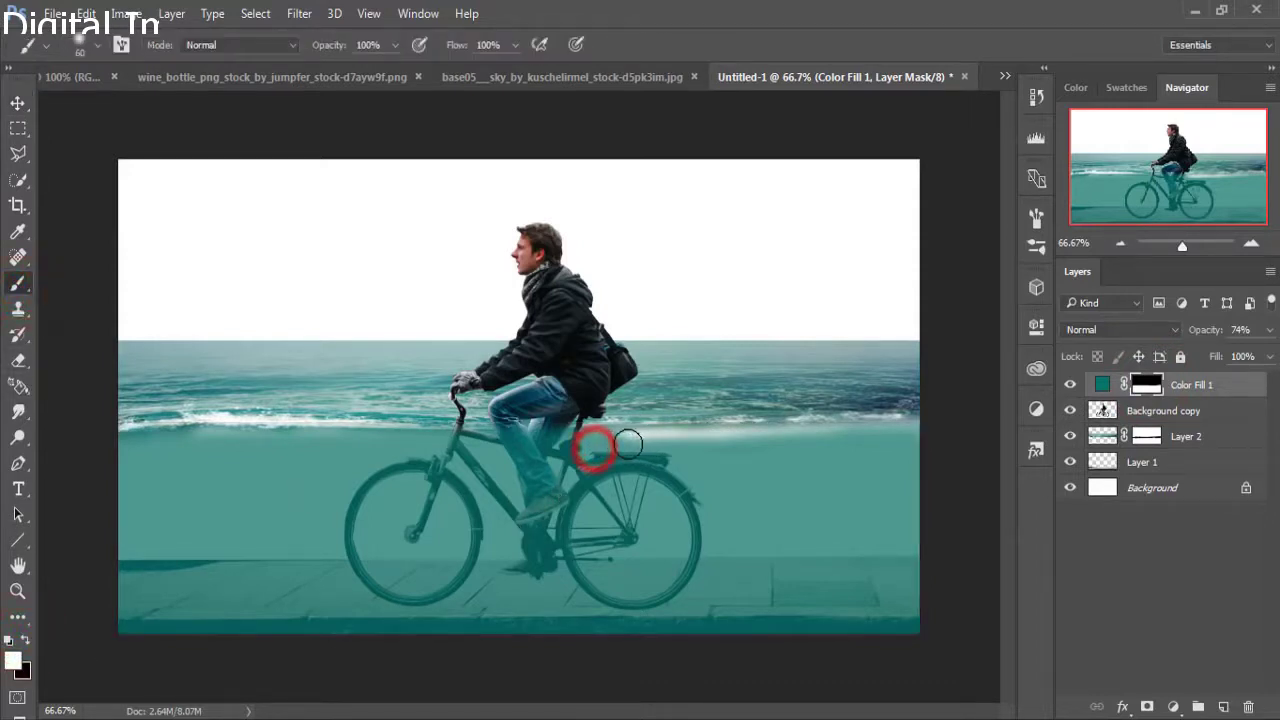
mouse_move(628, 443)
left_mouse_down()
mouse_move(786, 437)
mouse_move(665, 449)
left_mouse_up()
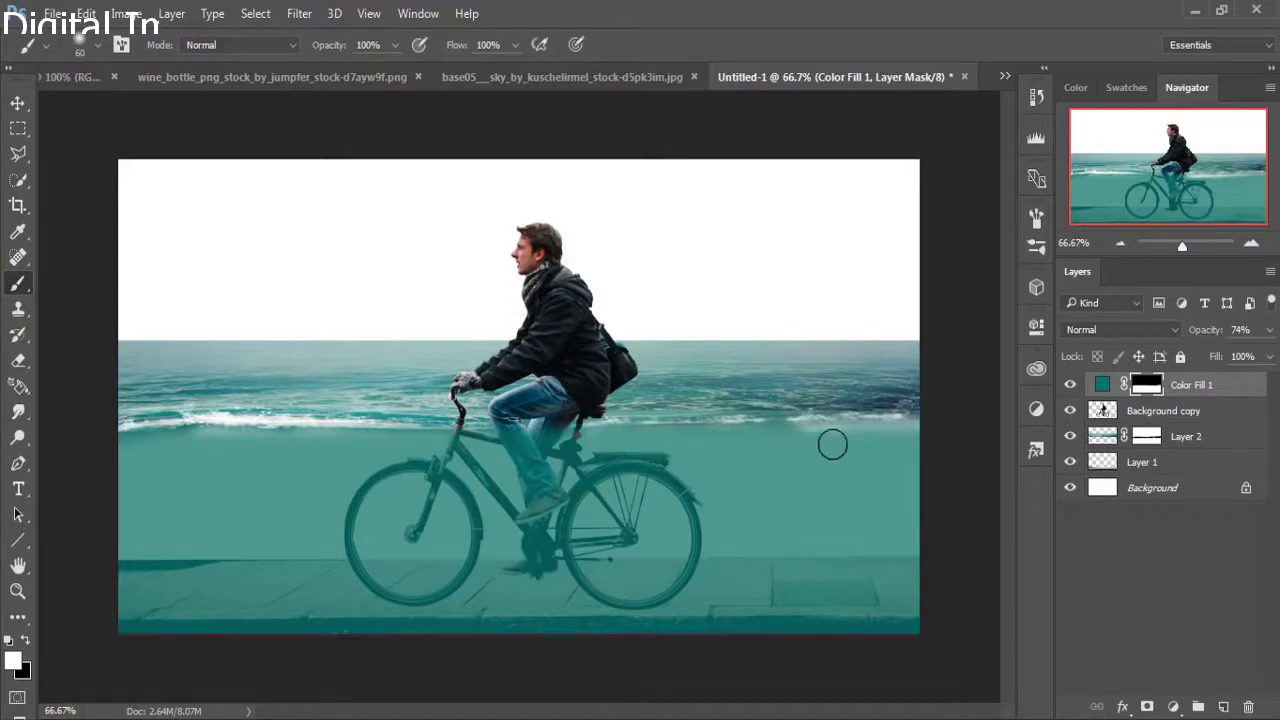
left_click_drag(795, 445, 916, 444)
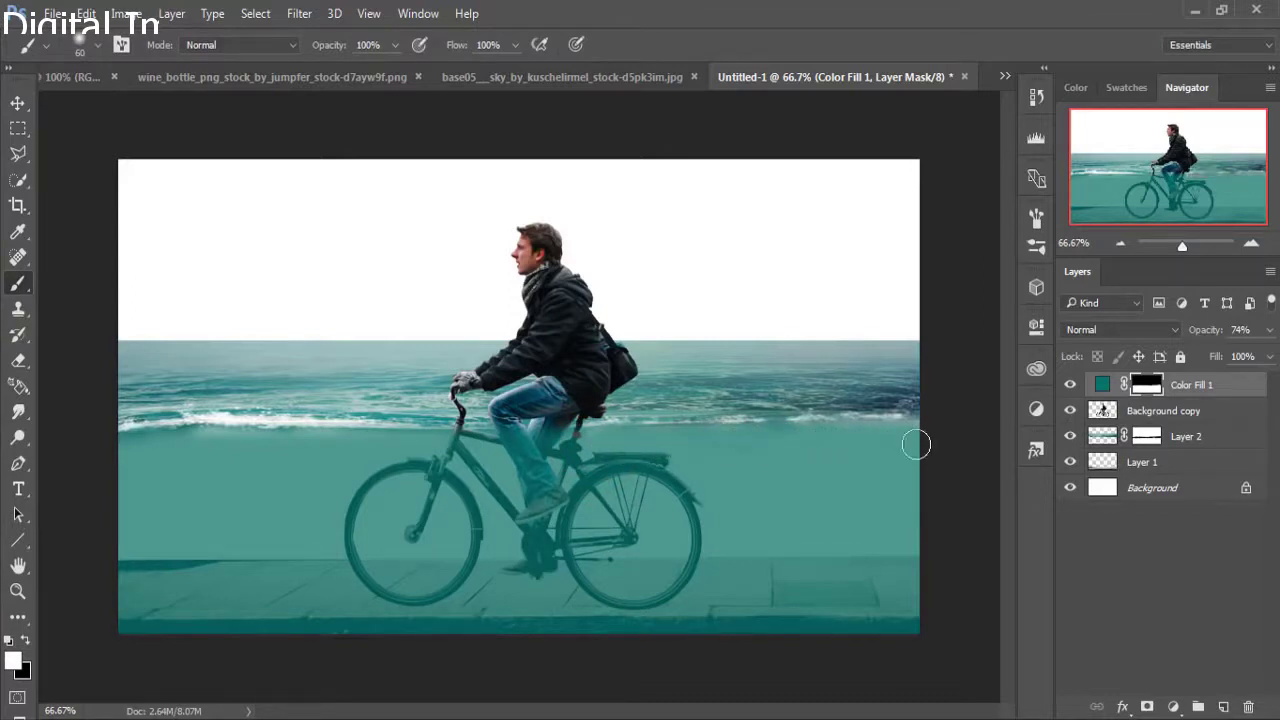
Paint on Layer 2's mask to hide the stray dark waves behind the bike.
left_click(780, 456)
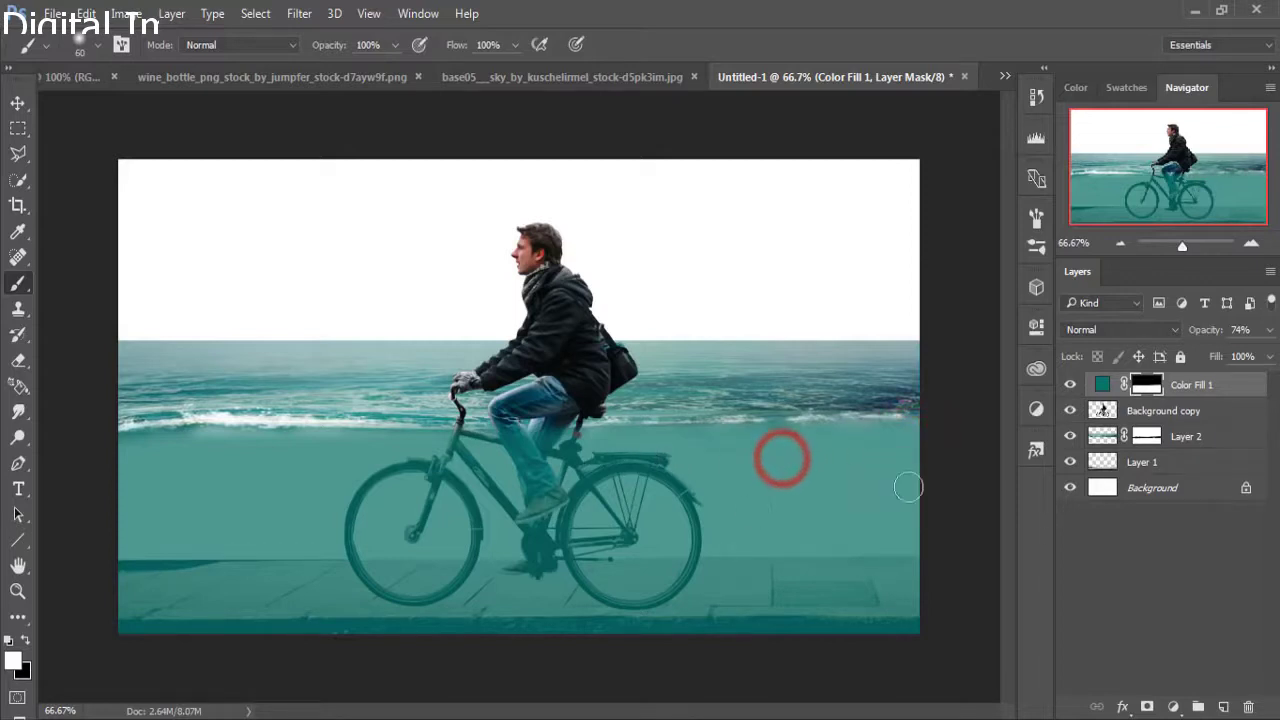
left_click(1155, 436)
left_click_drag(765, 456, 605, 452)
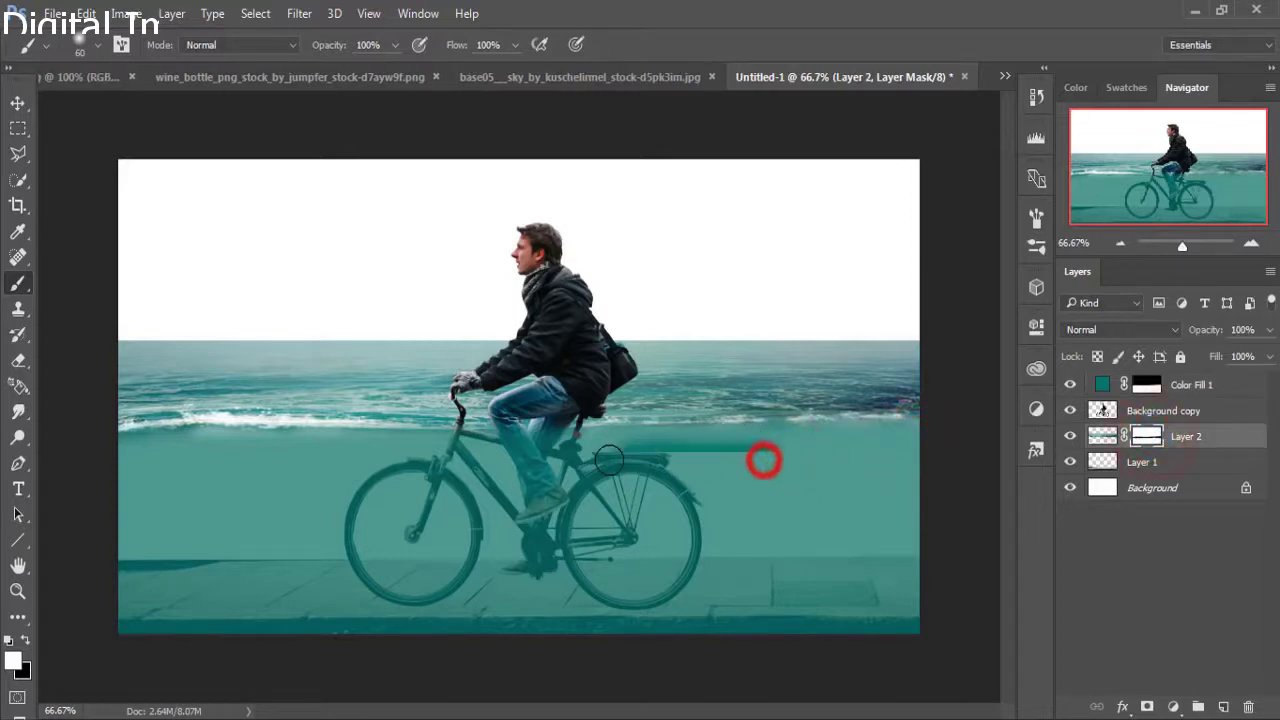
left_click(25, 641)
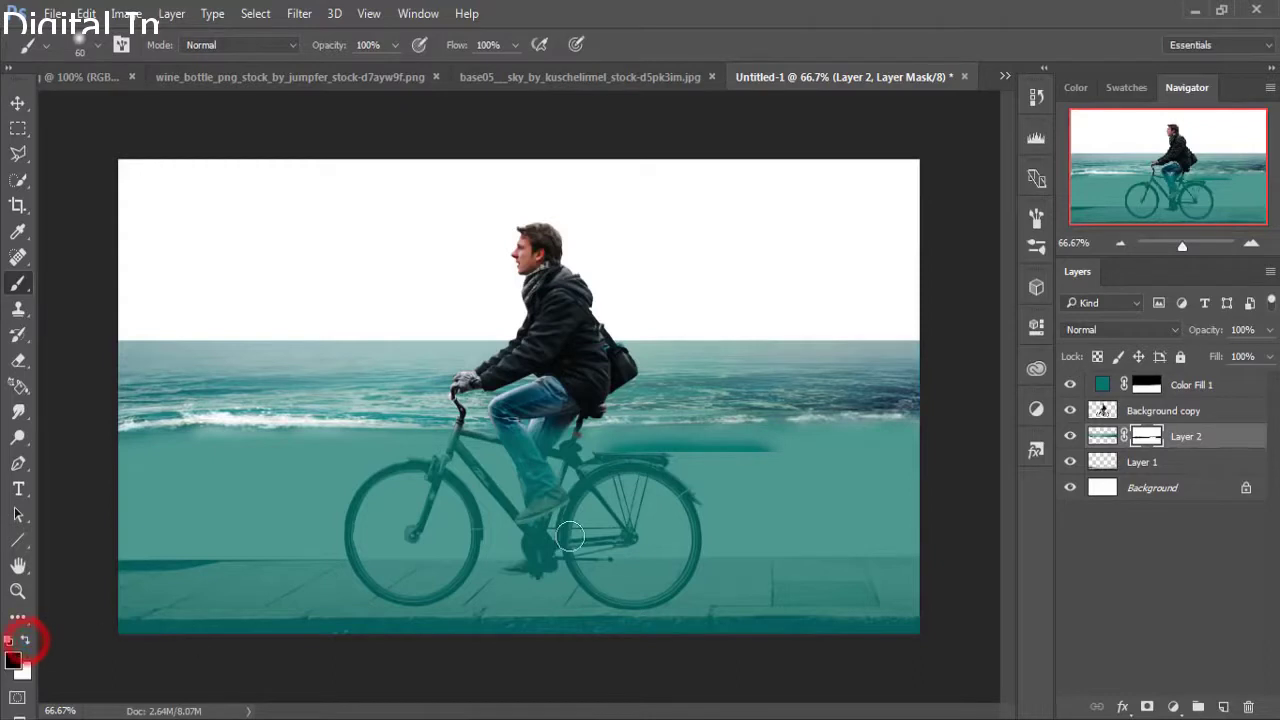
mouse_move(590, 458)
left_mouse_down()
mouse_move(868, 438)
mouse_move(946, 451)
left_mouse_up()
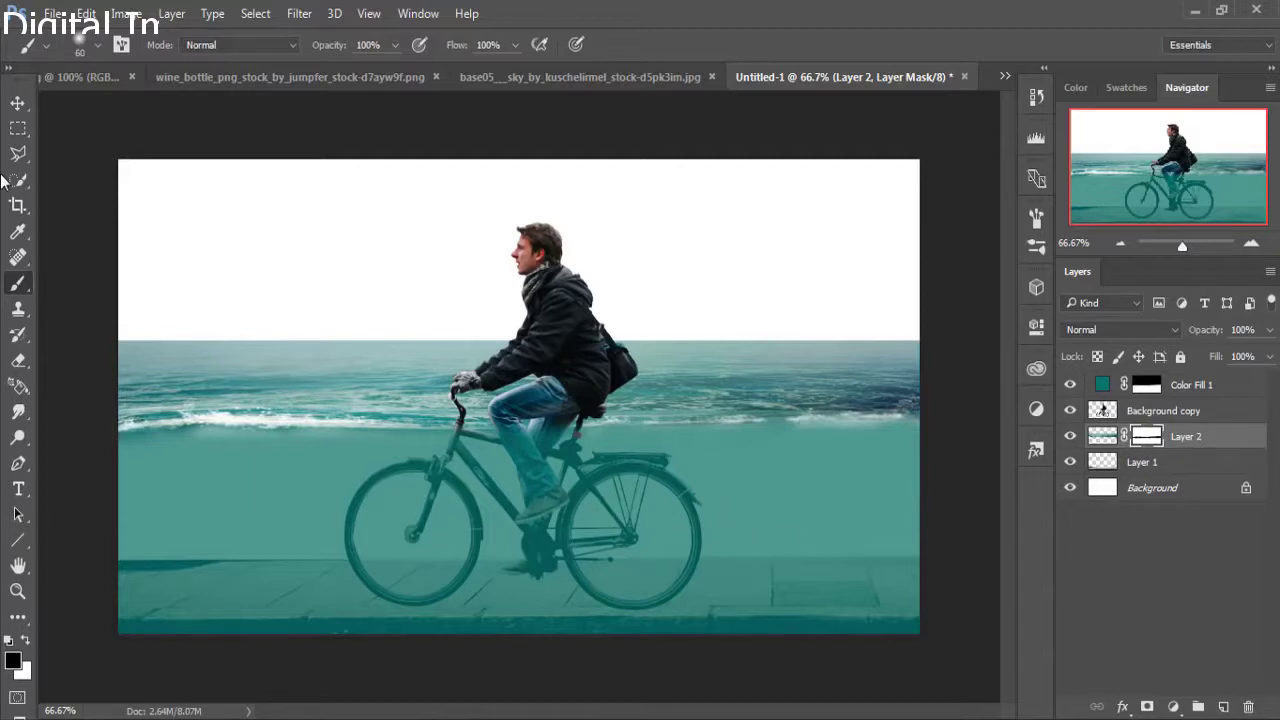
left_click(18, 103)
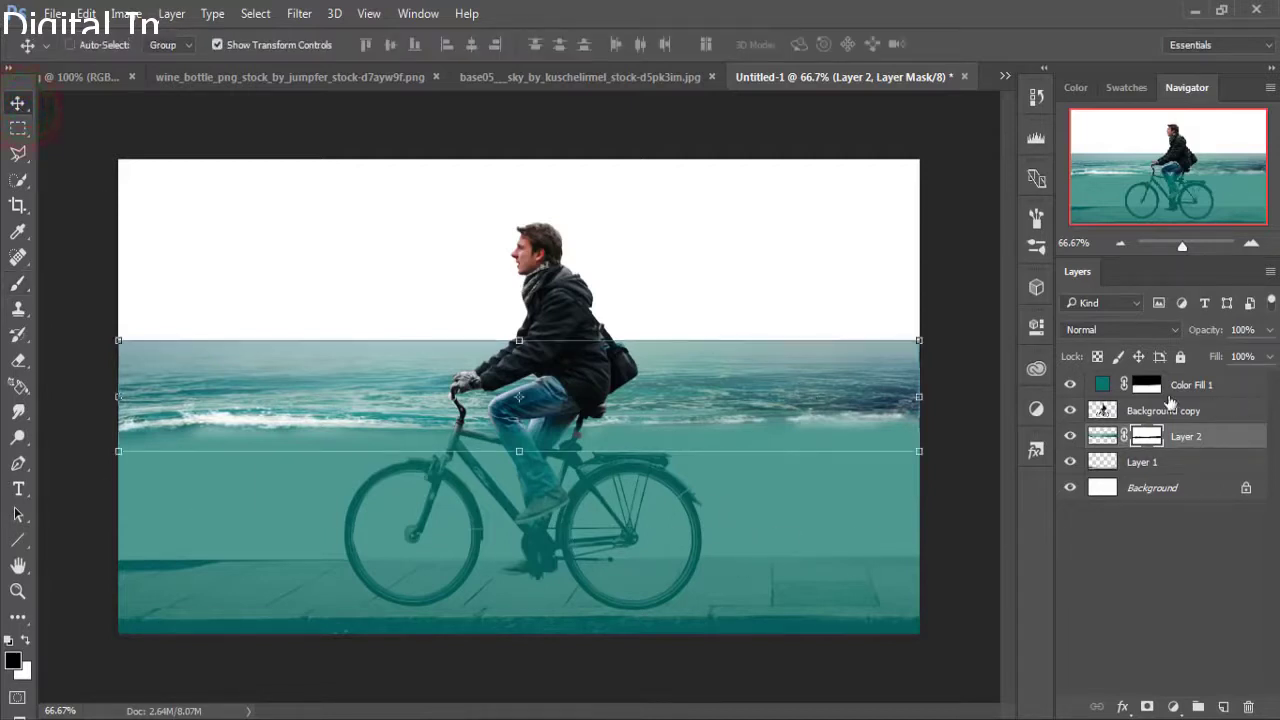
Lower Color Fill 1's opacity to 54% to lighten the teal water.
left_click(1108, 387)
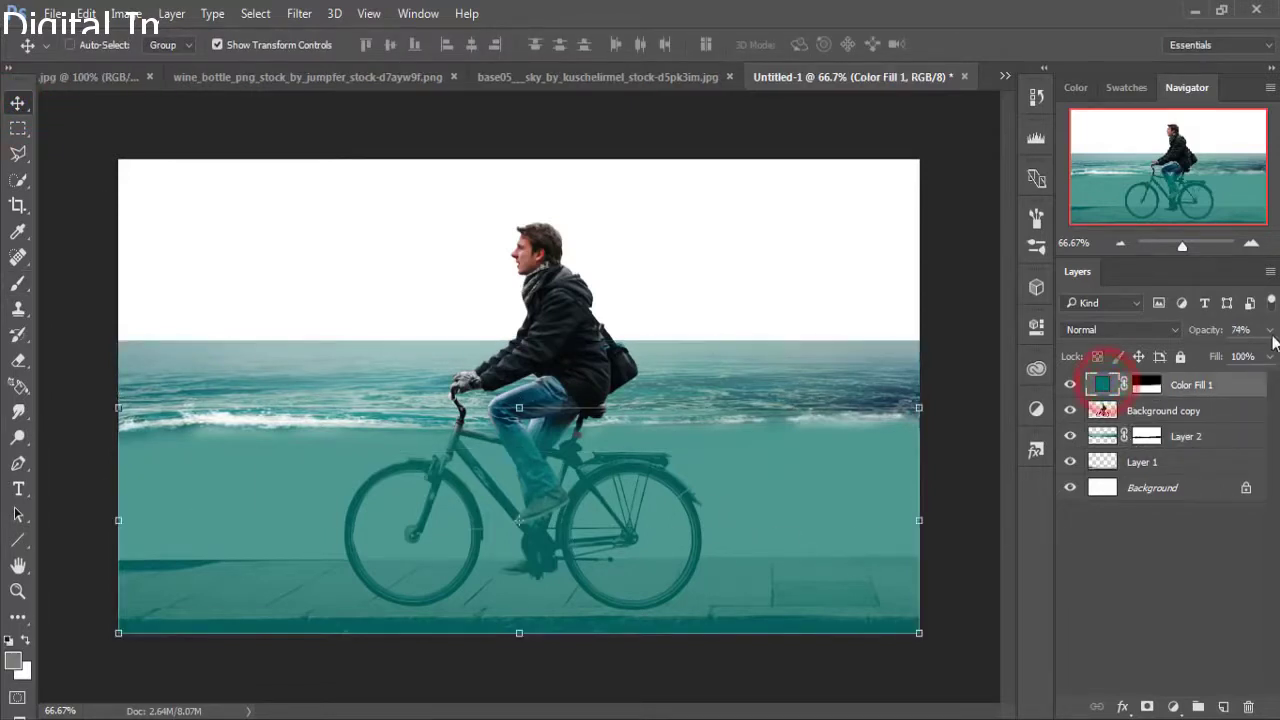
left_click(1269, 330)
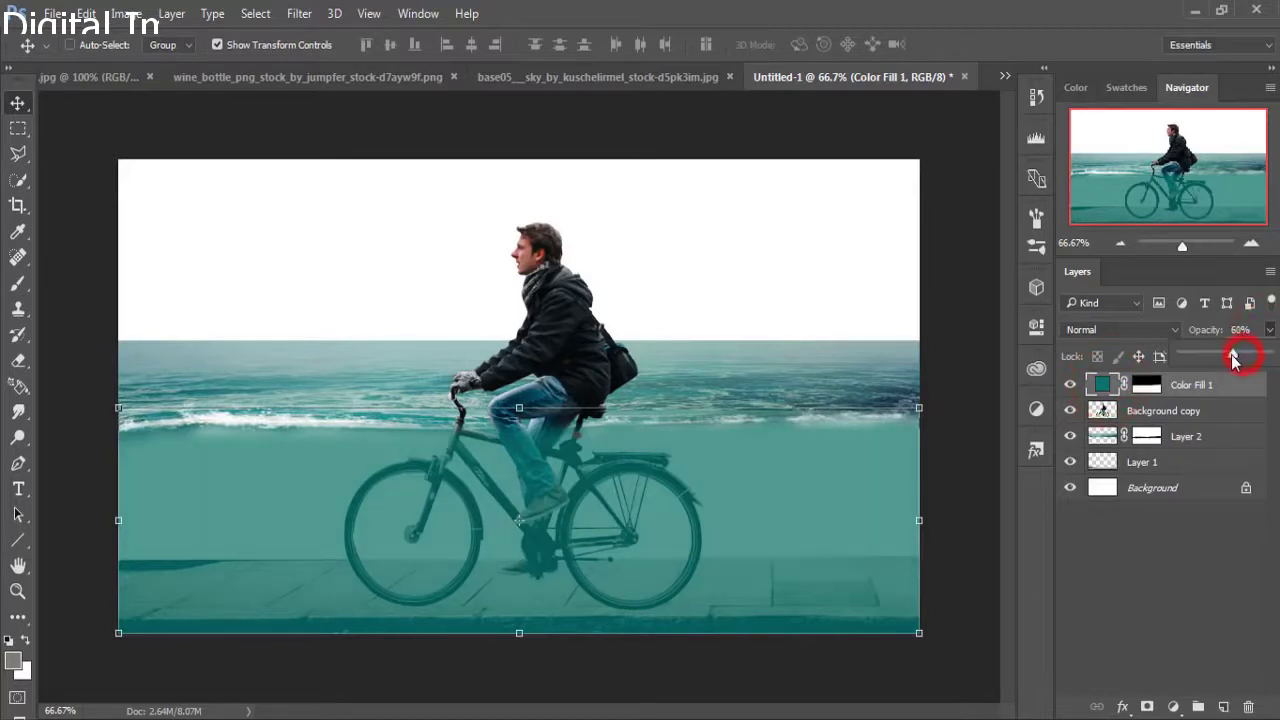
mouse_move(1233, 357)
left_mouse_down()
mouse_move(1215, 357)
mouse_move(1228, 355)
left_mouse_up()
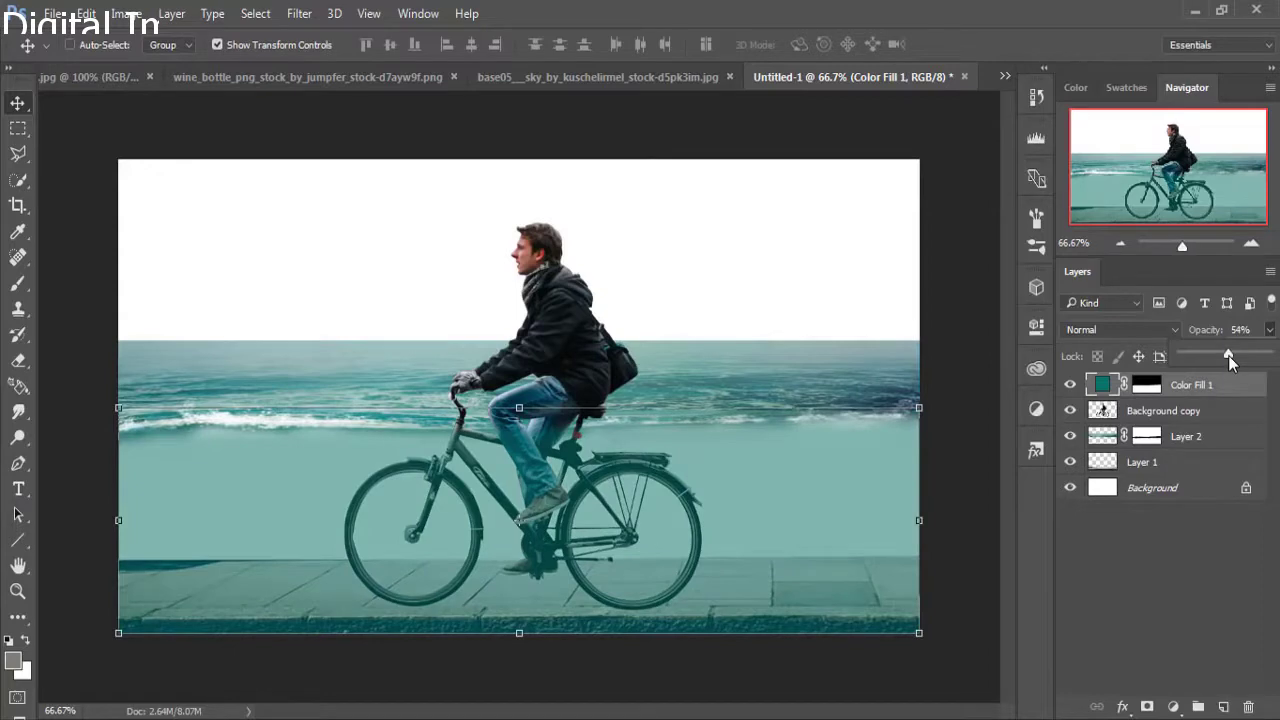
Drag the stormy clouds image from its floating window into Untitled-1 as a new layer.
left_click(907, 80)
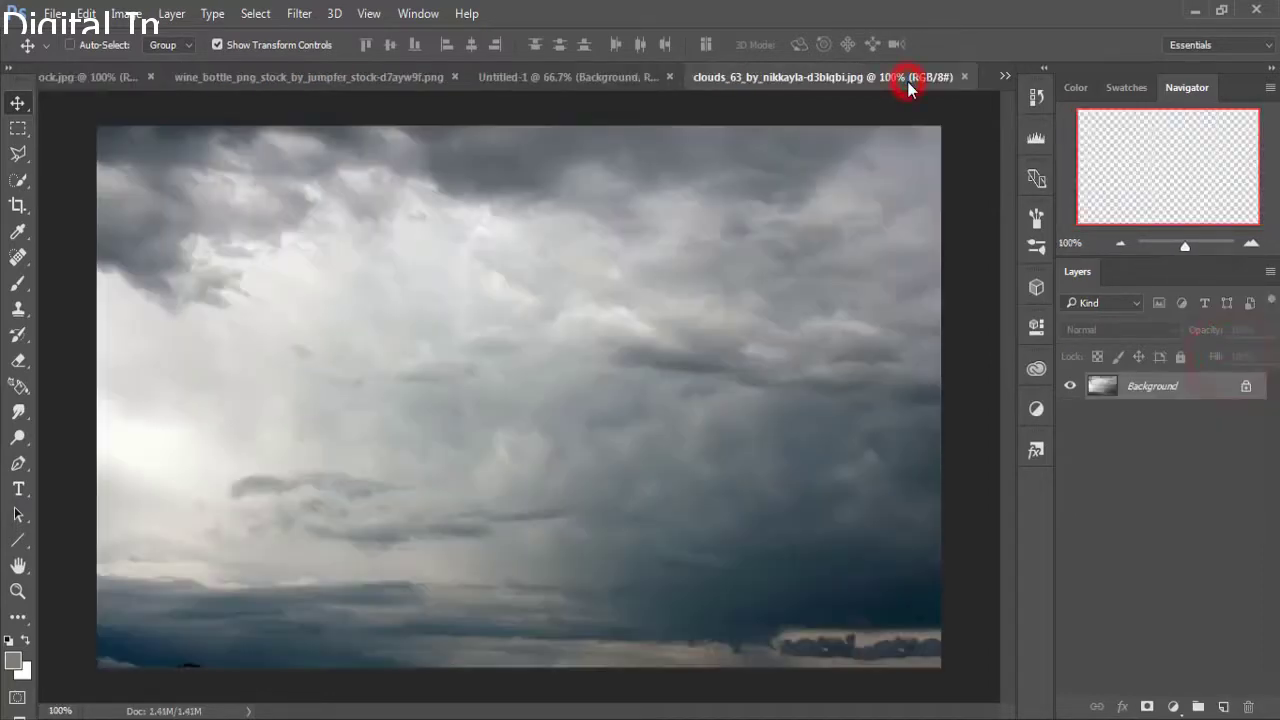
left_click_drag(889, 79, 887, 172)
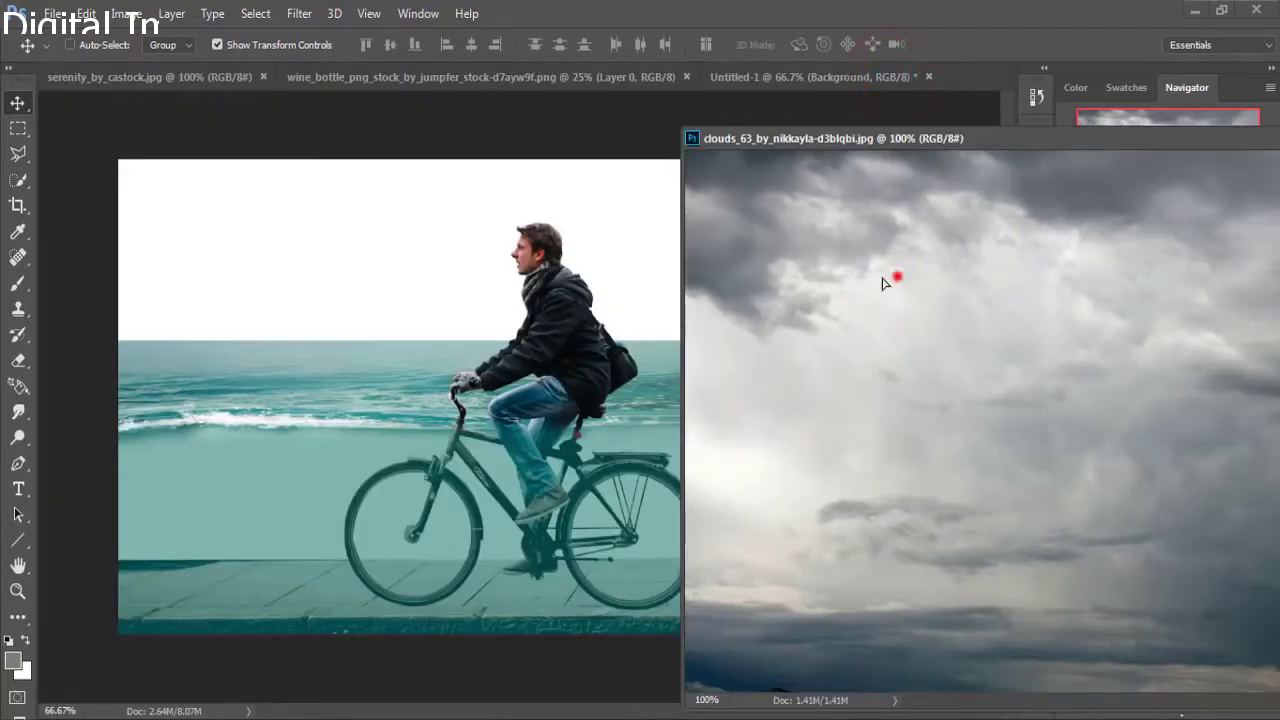
left_click_drag(883, 283, 405, 300)
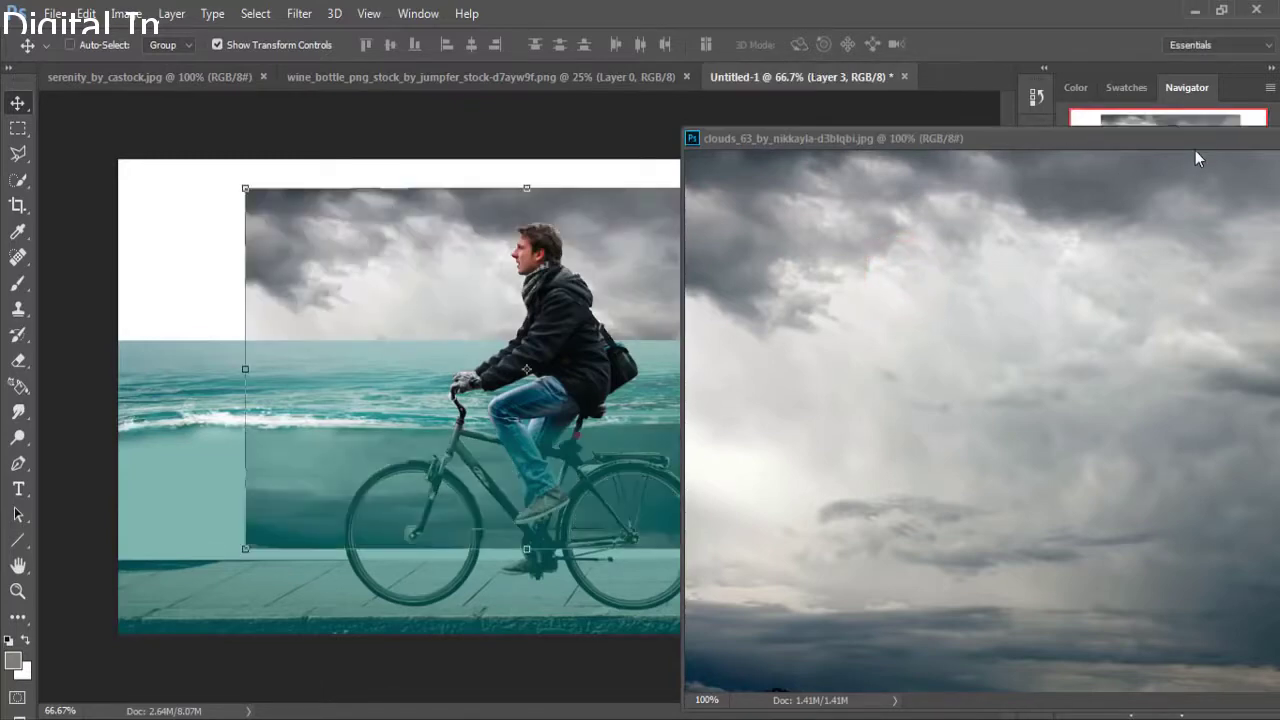
left_click_drag(1192, 142, 1086, 167)
left_click_drag(1189, 161, 1052, 168)
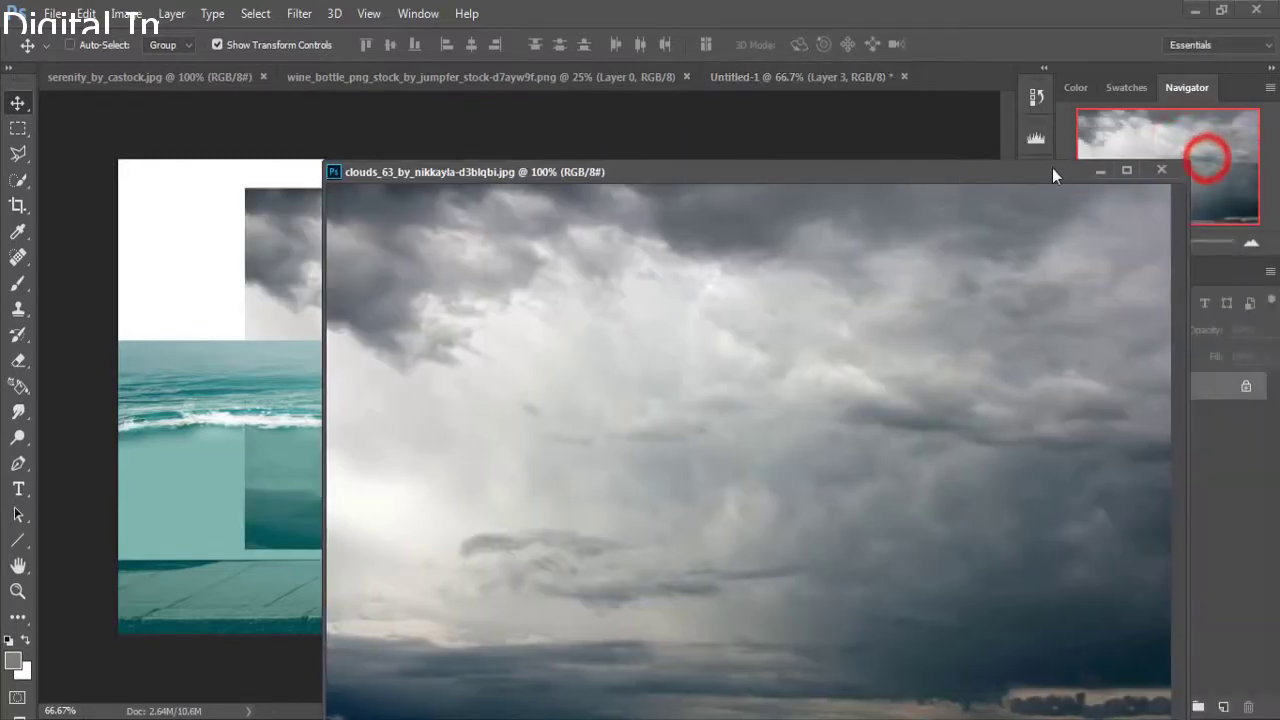
left_click(1100, 171)
Free Transform the clouds layer to the canvas's left, right and top edges and commit.
mouse_move(711, 251)
left_mouse_down()
mouse_move(576, 240)
mouse_move(576, 220)
left_mouse_up()
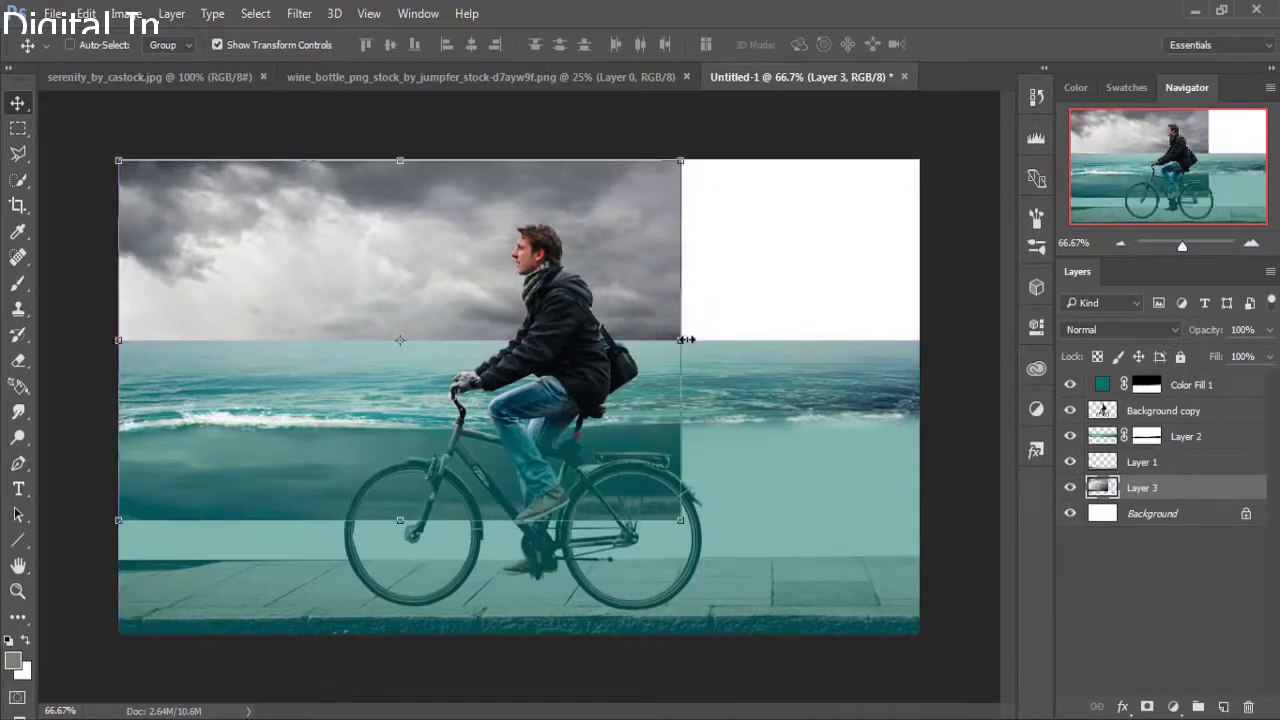
left_click_drag(684, 340, 928, 337)
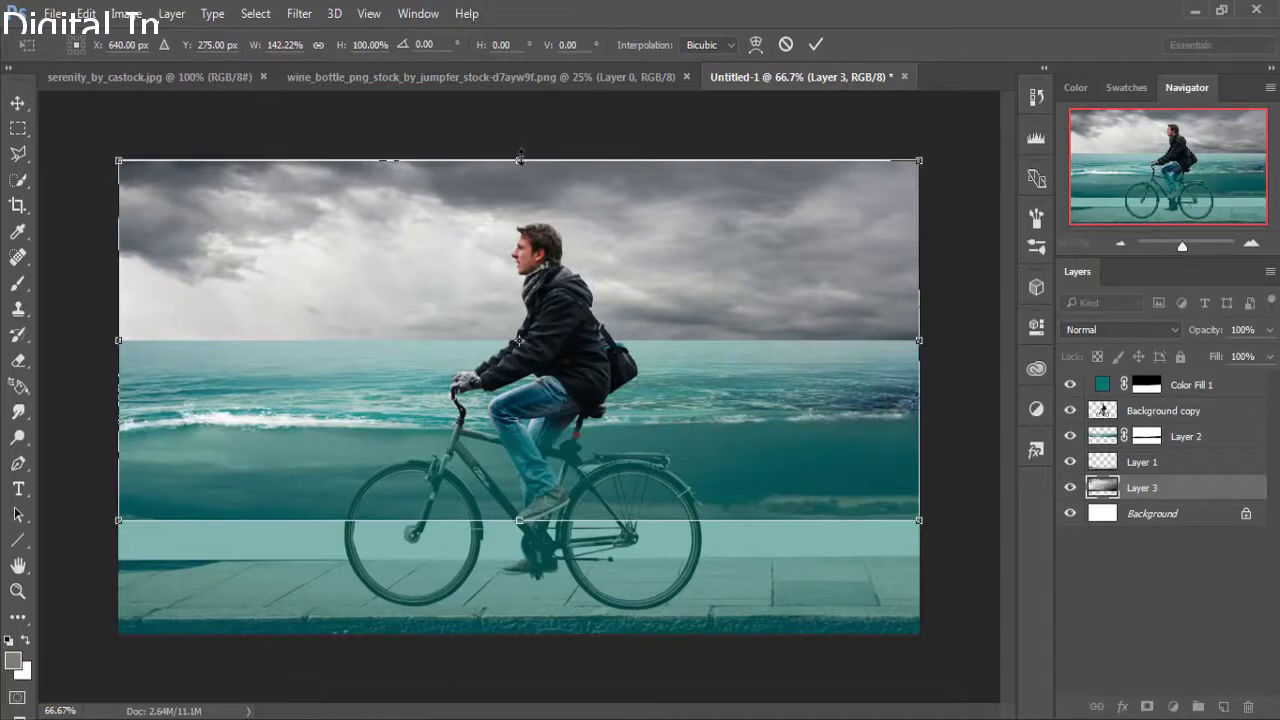
left_click_drag(519, 157, 519, 143)
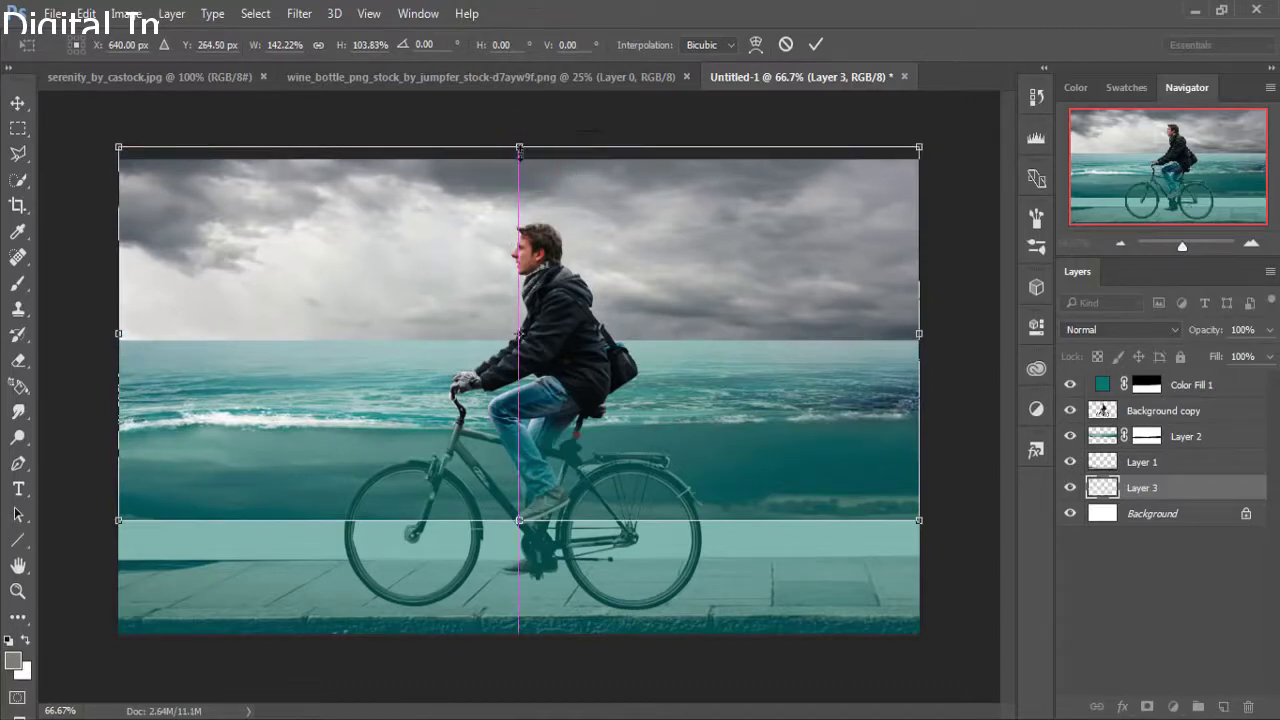
left_click(816, 44)
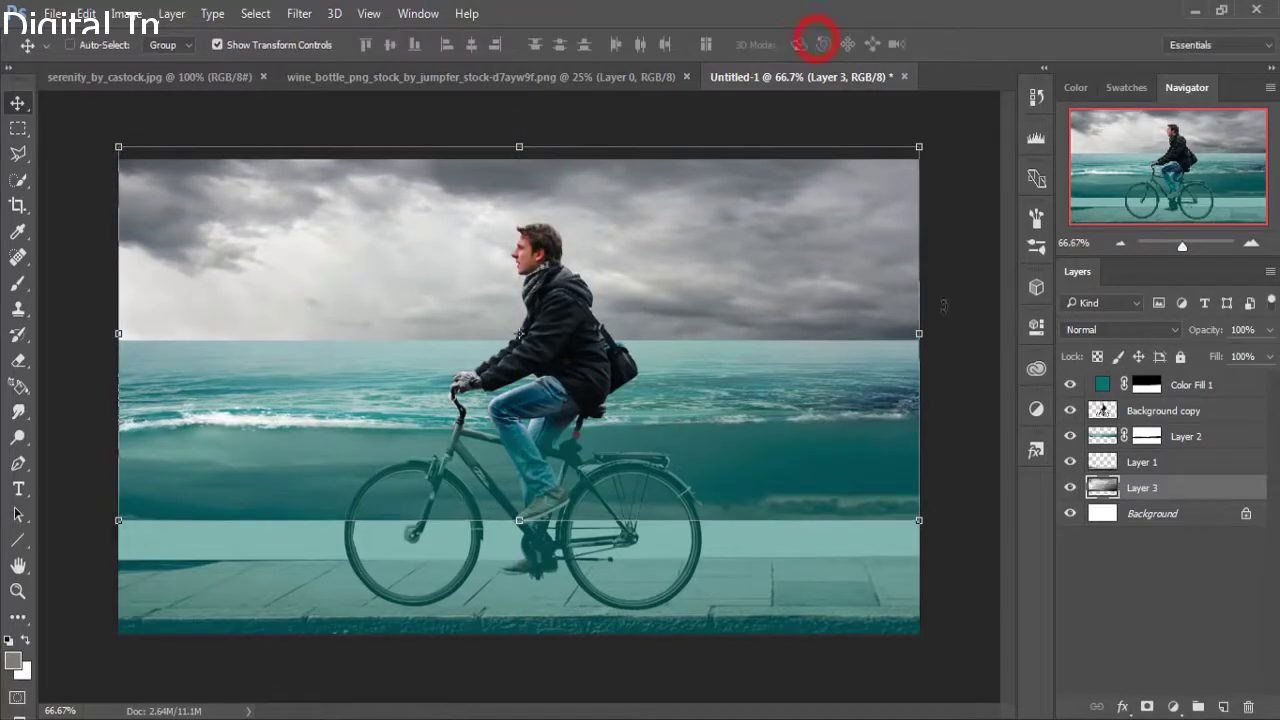
left_click(1105, 437)
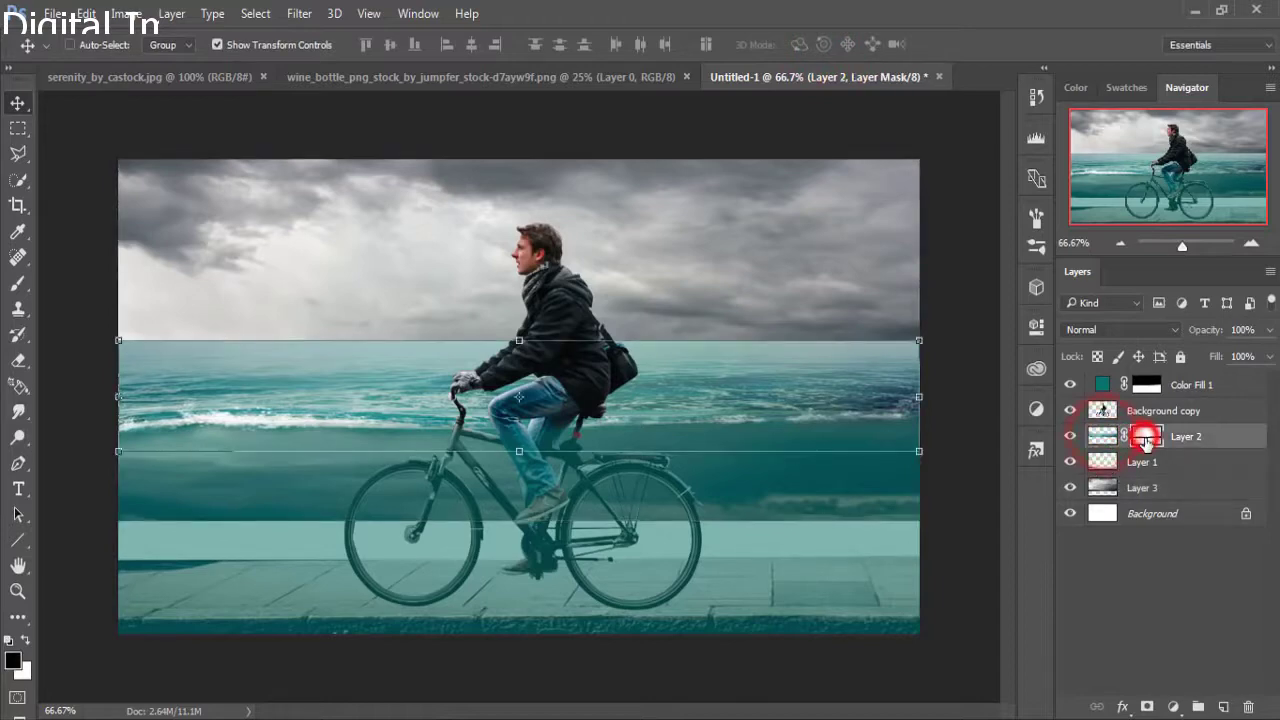
Brush black along the horizon on Layer 2's mask to soften the sea's top edge.
left_click(18, 284)
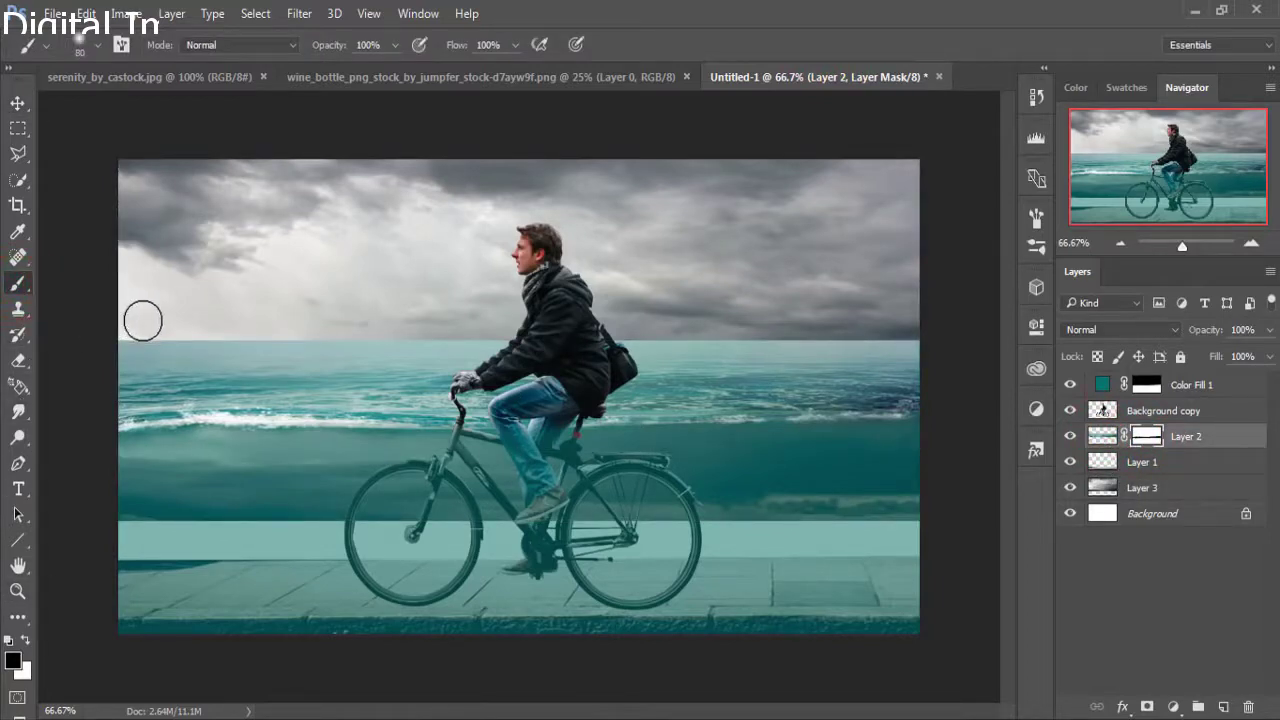
left_click_drag(101, 325, 328, 331)
mouse_move(454, 330)
left_mouse_down()
mouse_move(940, 329)
mouse_move(927, 325)
left_mouse_up()
left_click(927, 325)
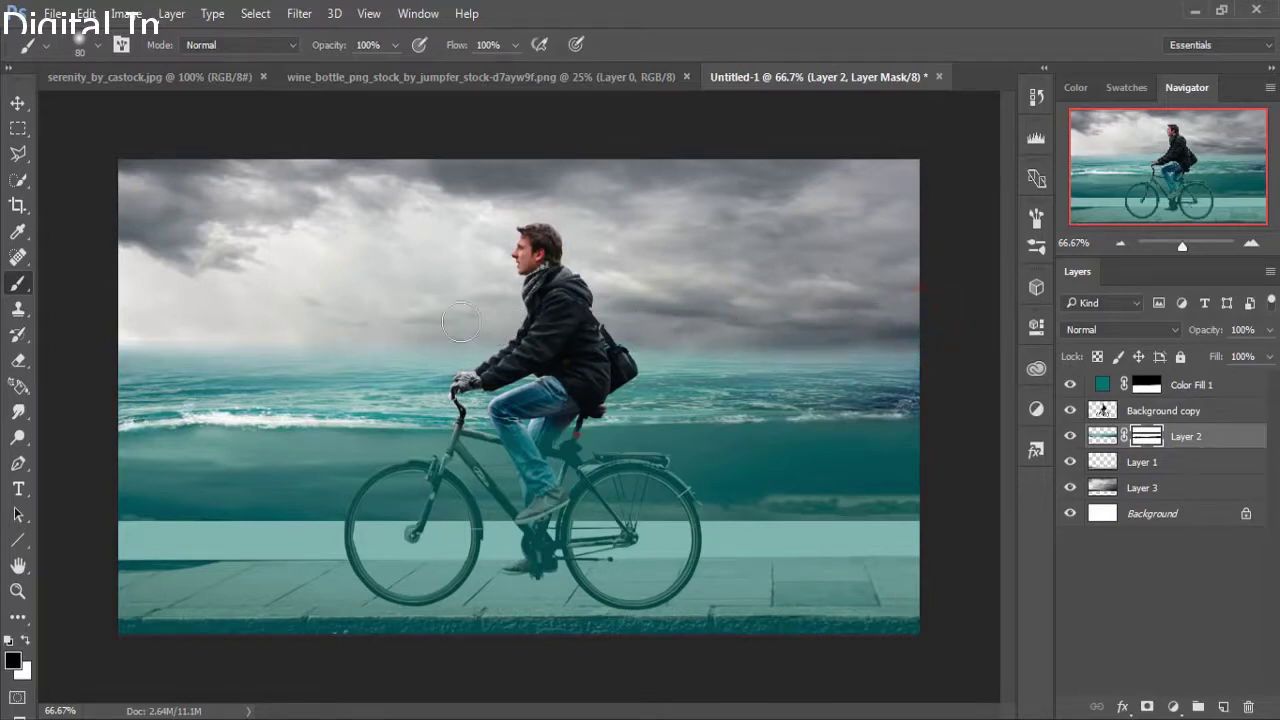
left_click(134, 314)
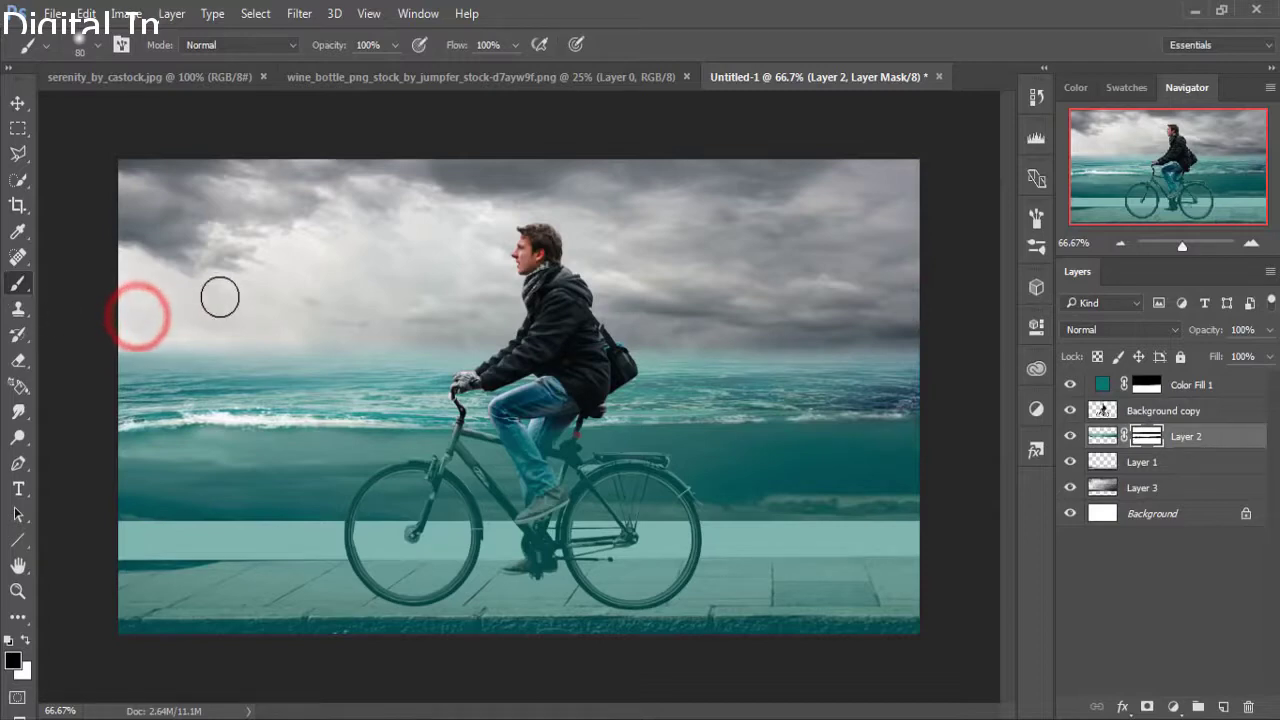
left_click(14, 103)
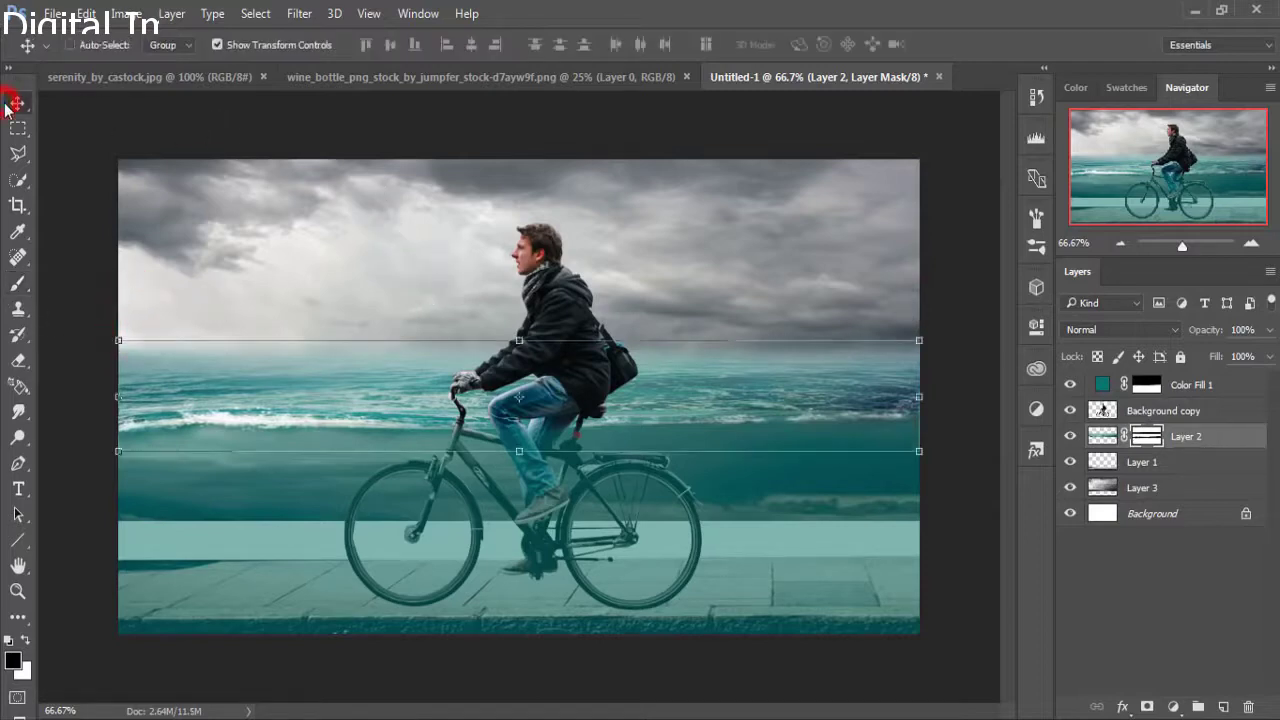
Add a mask to the Background copy layer and paint out the cyclist's legs below the waterline.
left_click(1138, 411)
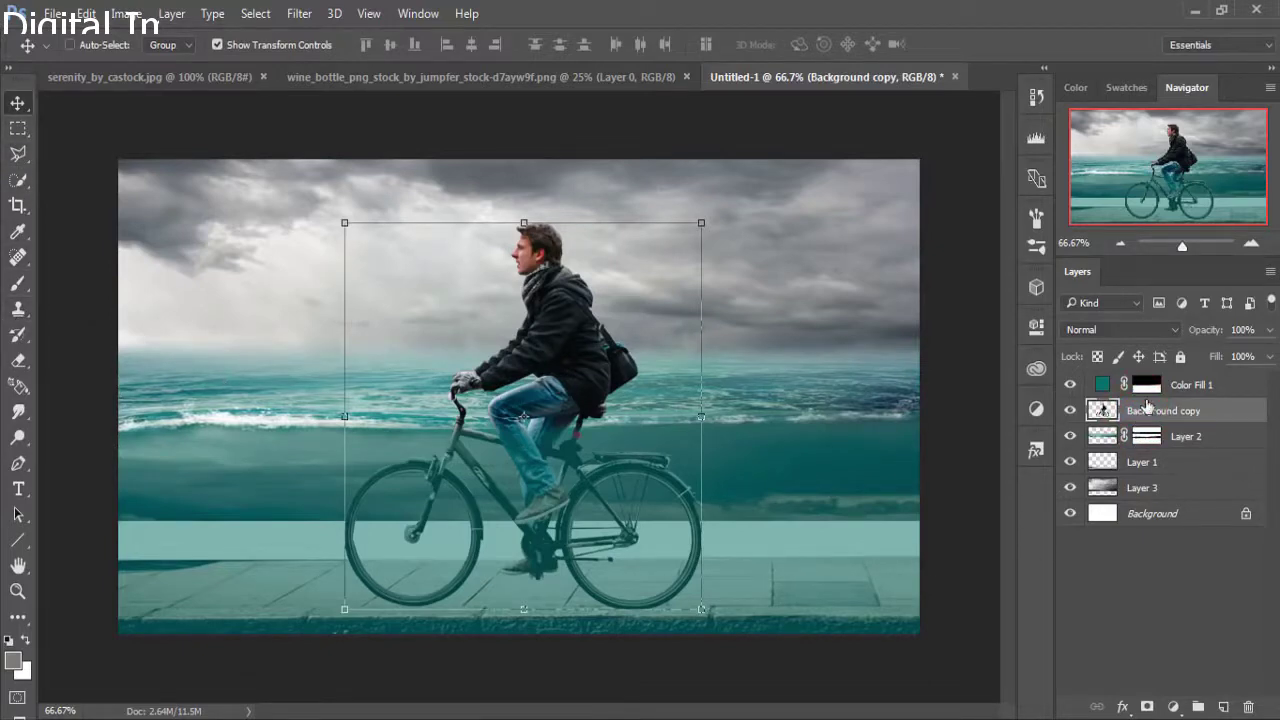
left_click(1148, 707)
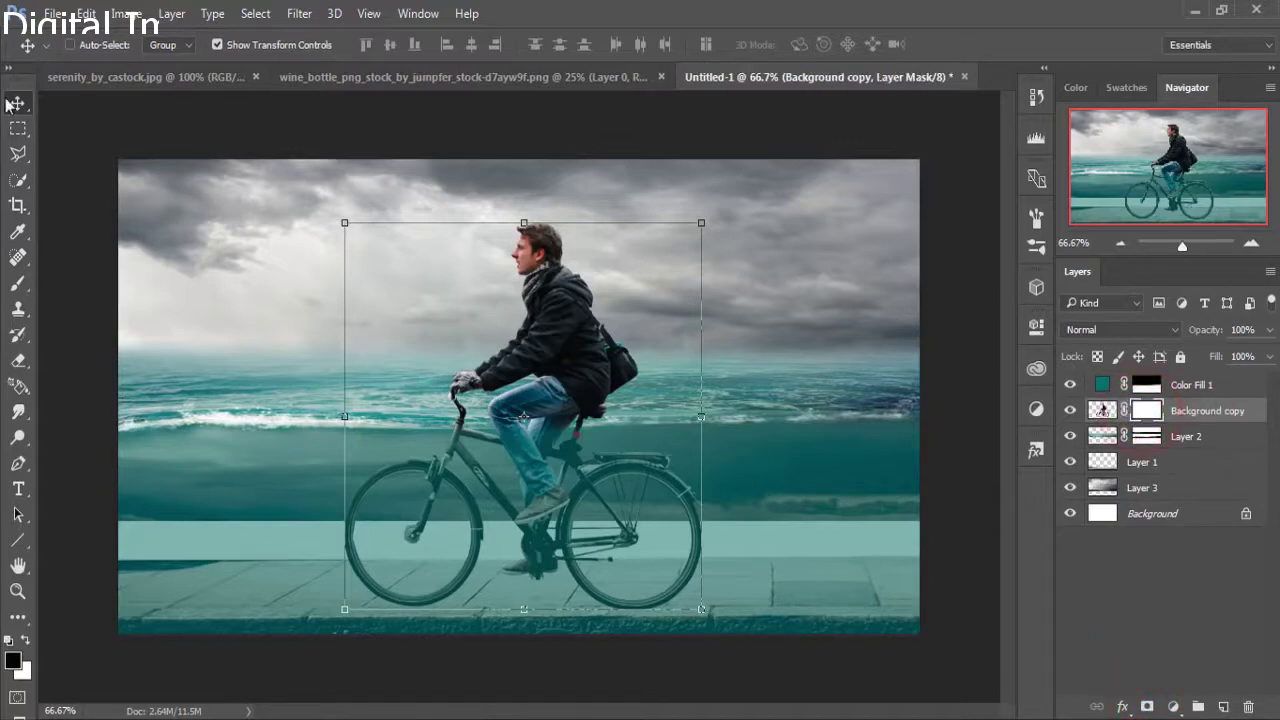
left_click(18, 283)
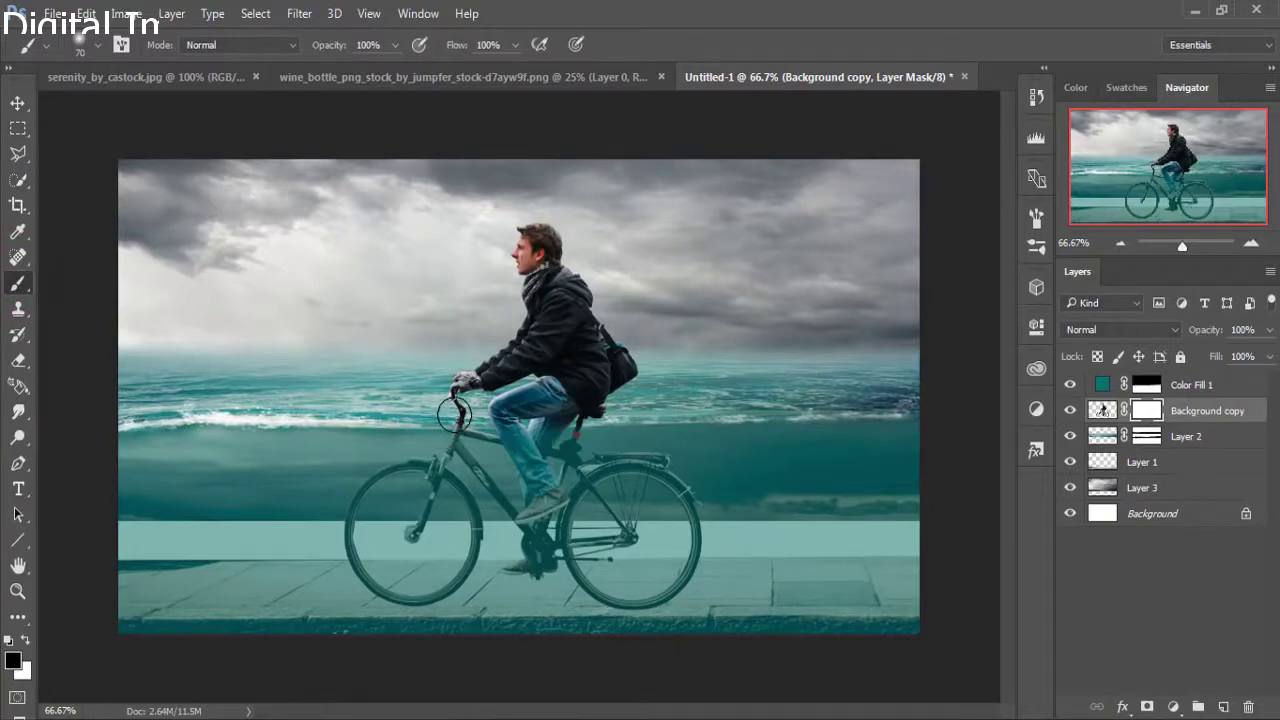
left_click_drag(444, 414, 659, 416)
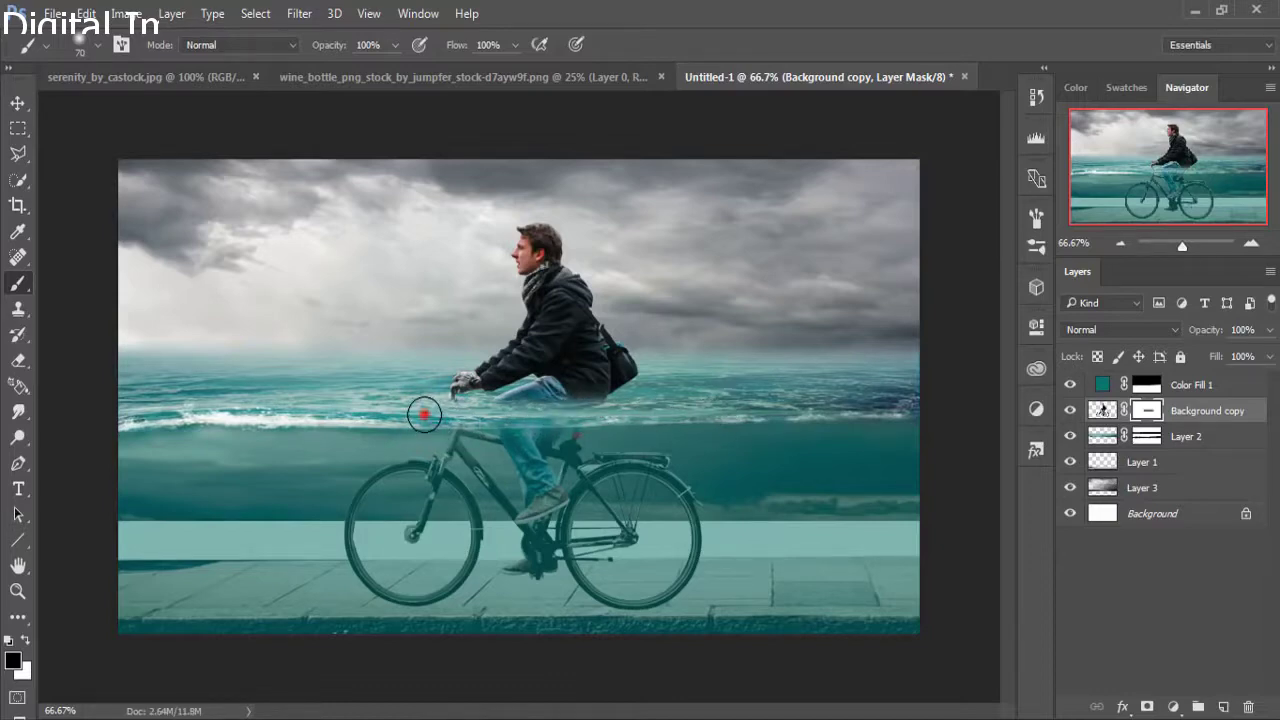
left_click(18, 104)
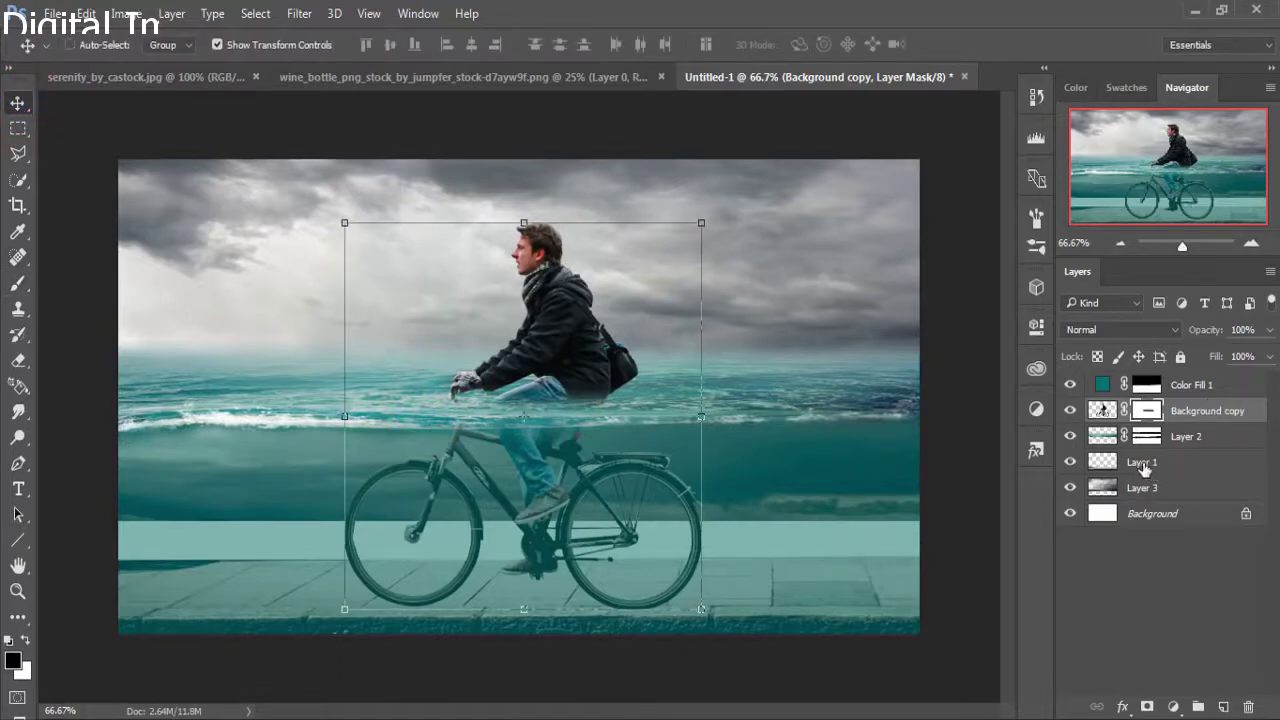
Add a new layer above Layer 2 and set up a black brush at 14% opacity.
left_click(1102, 410)
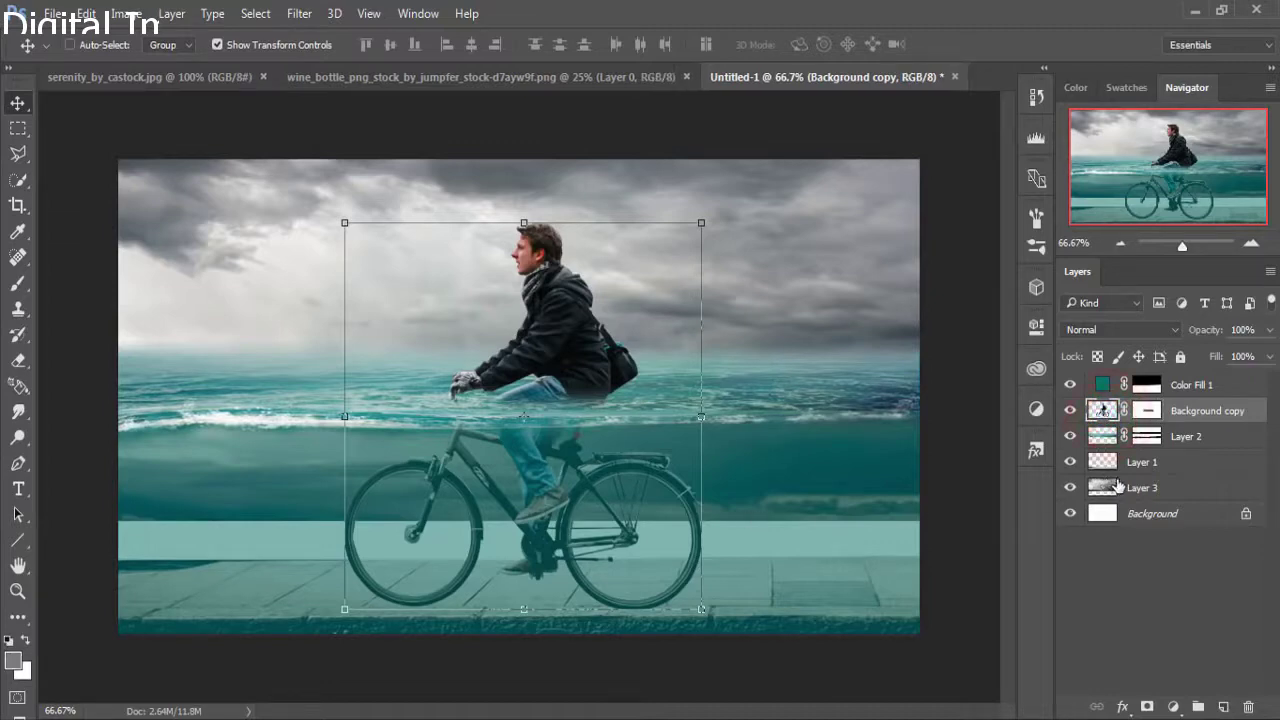
left_click(1180, 445)
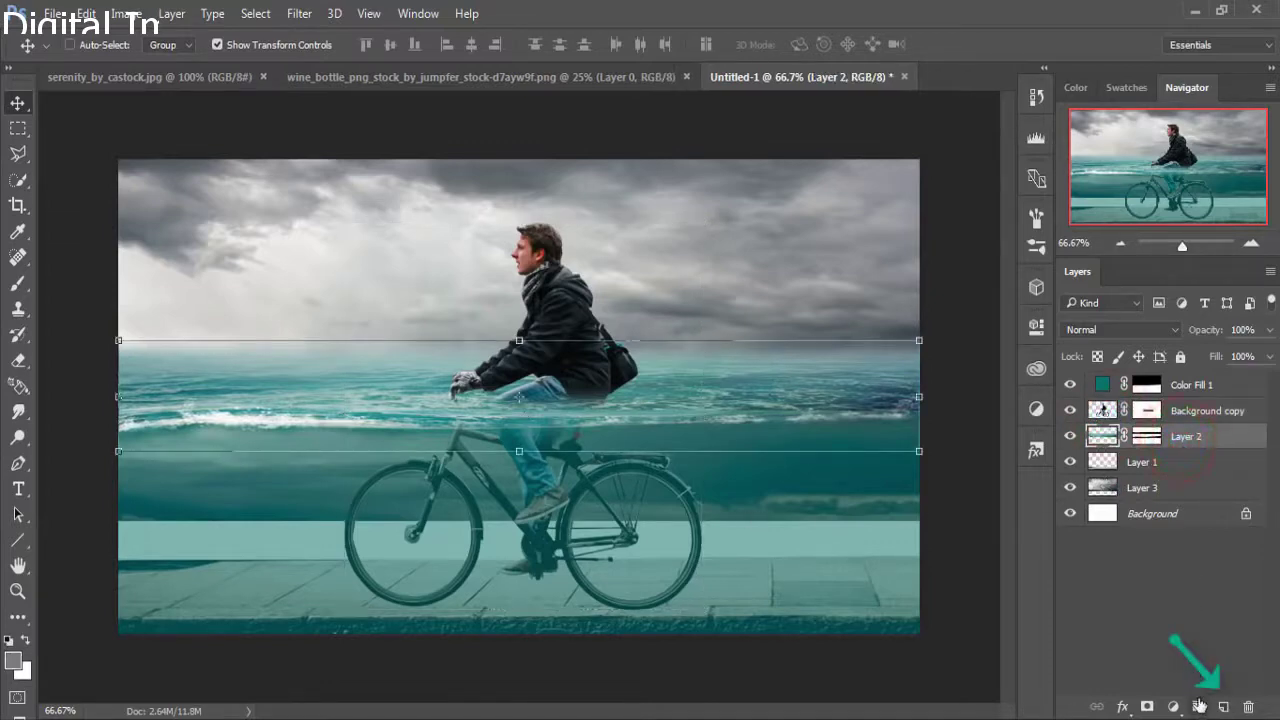
left_click(1221, 707)
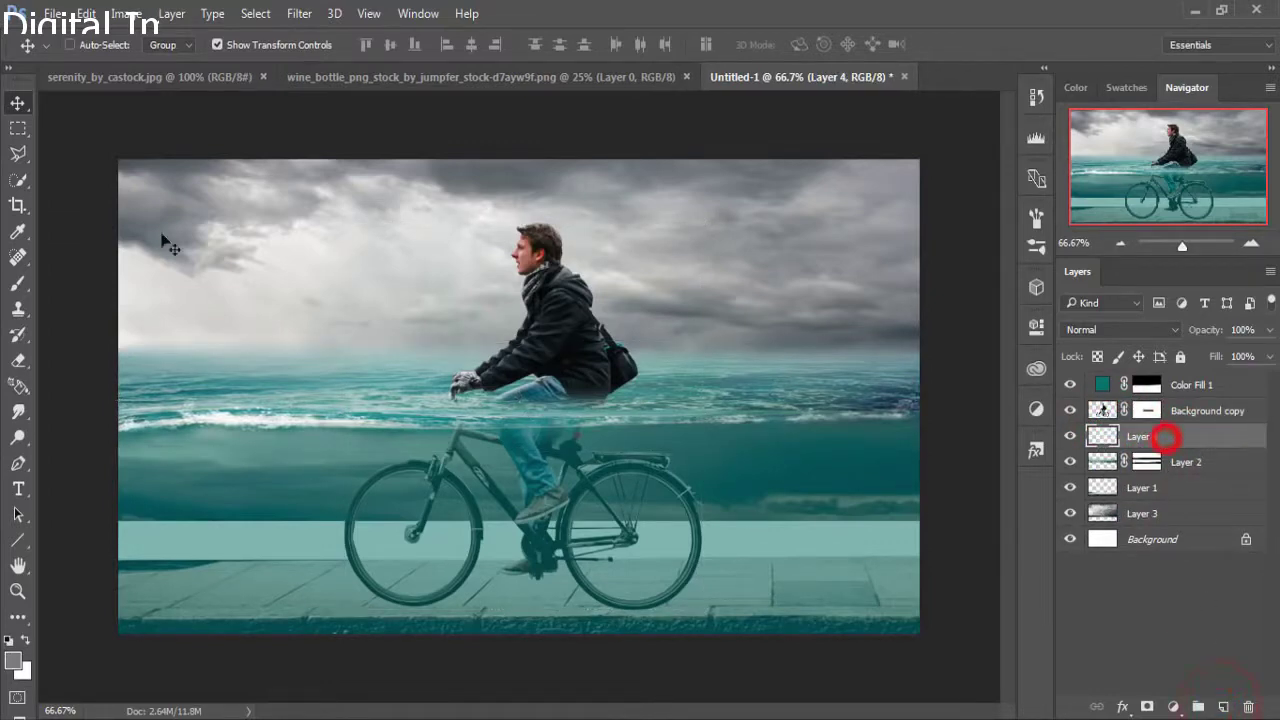
left_click(12, 287)
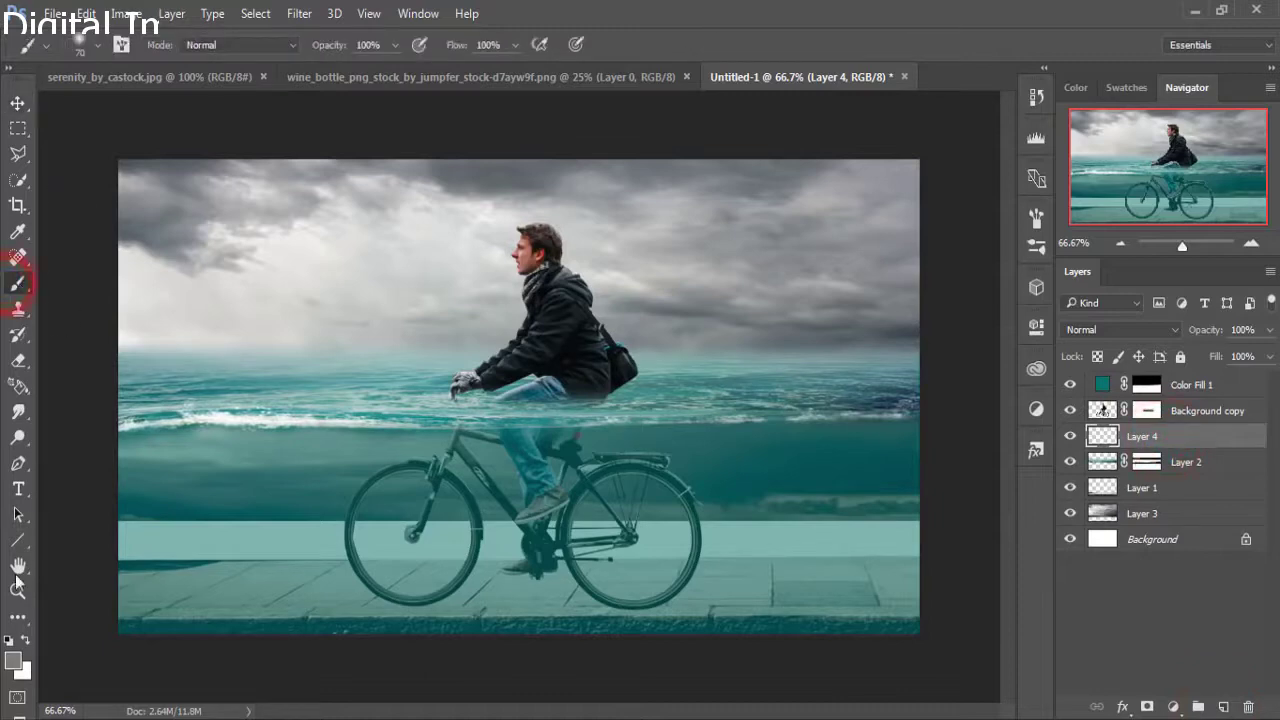
left_click(14, 663)
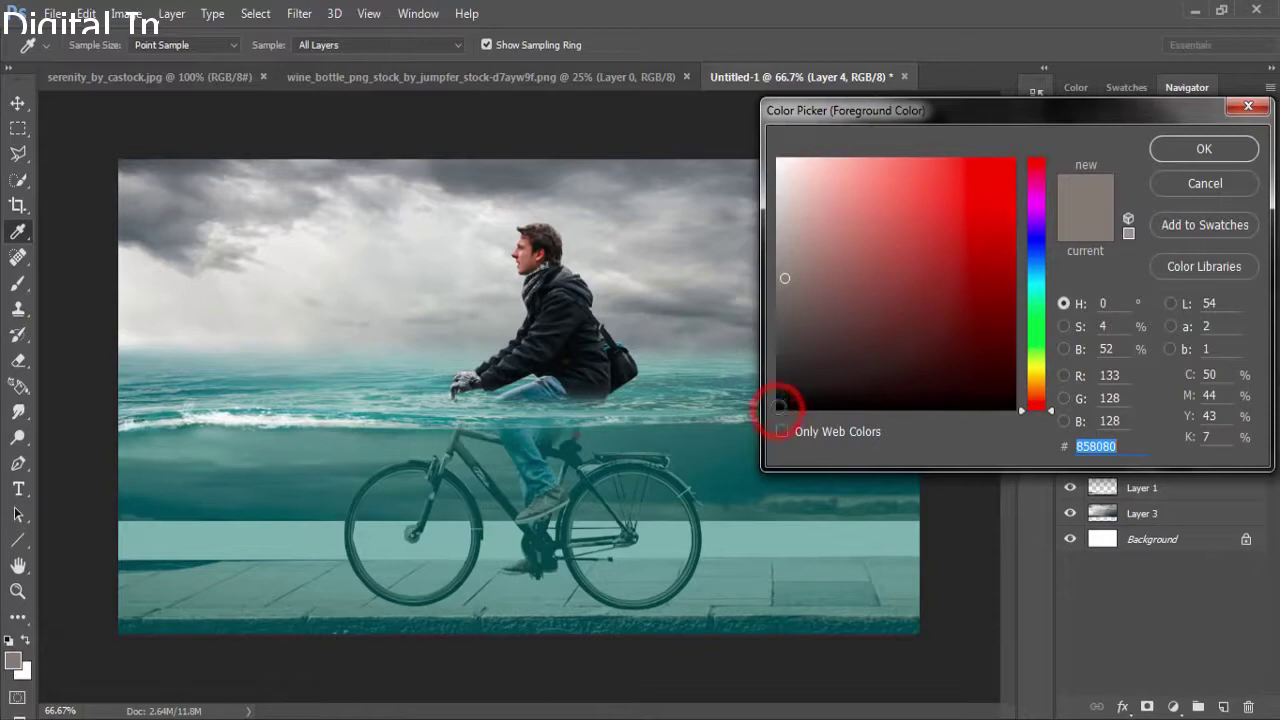
left_click(778, 410)
left_click(1190, 150)
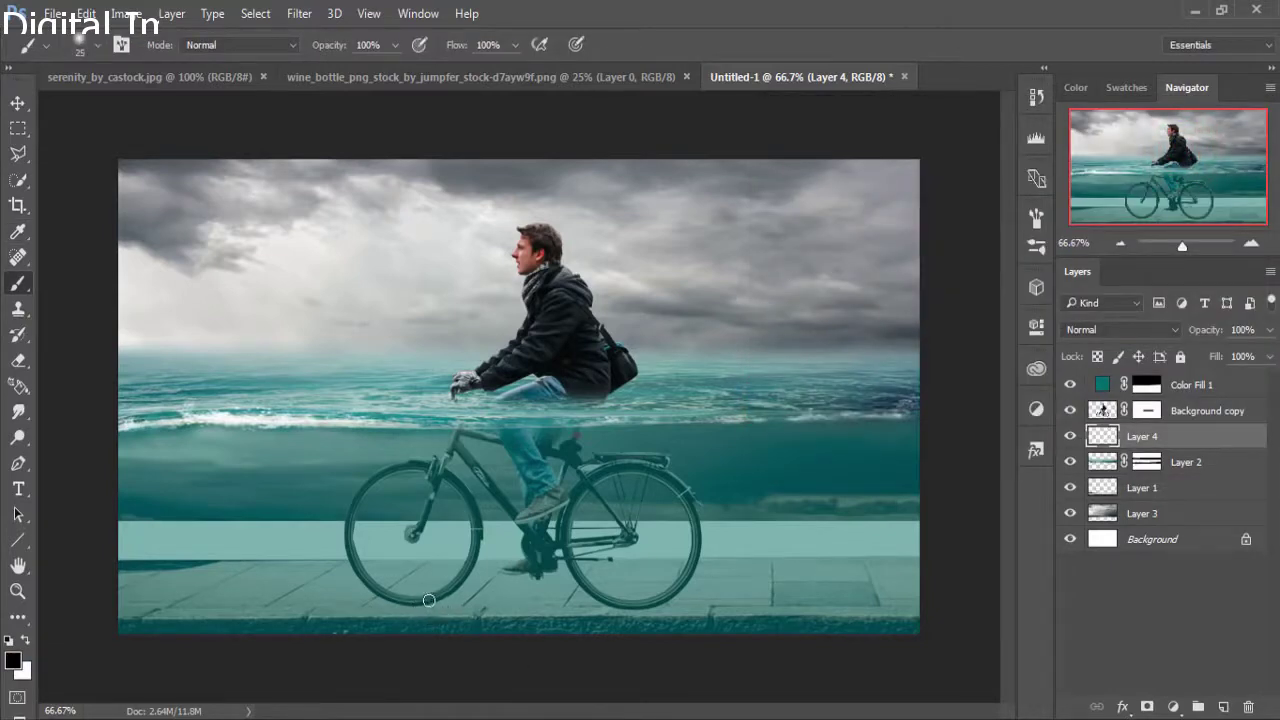
left_click(395, 45)
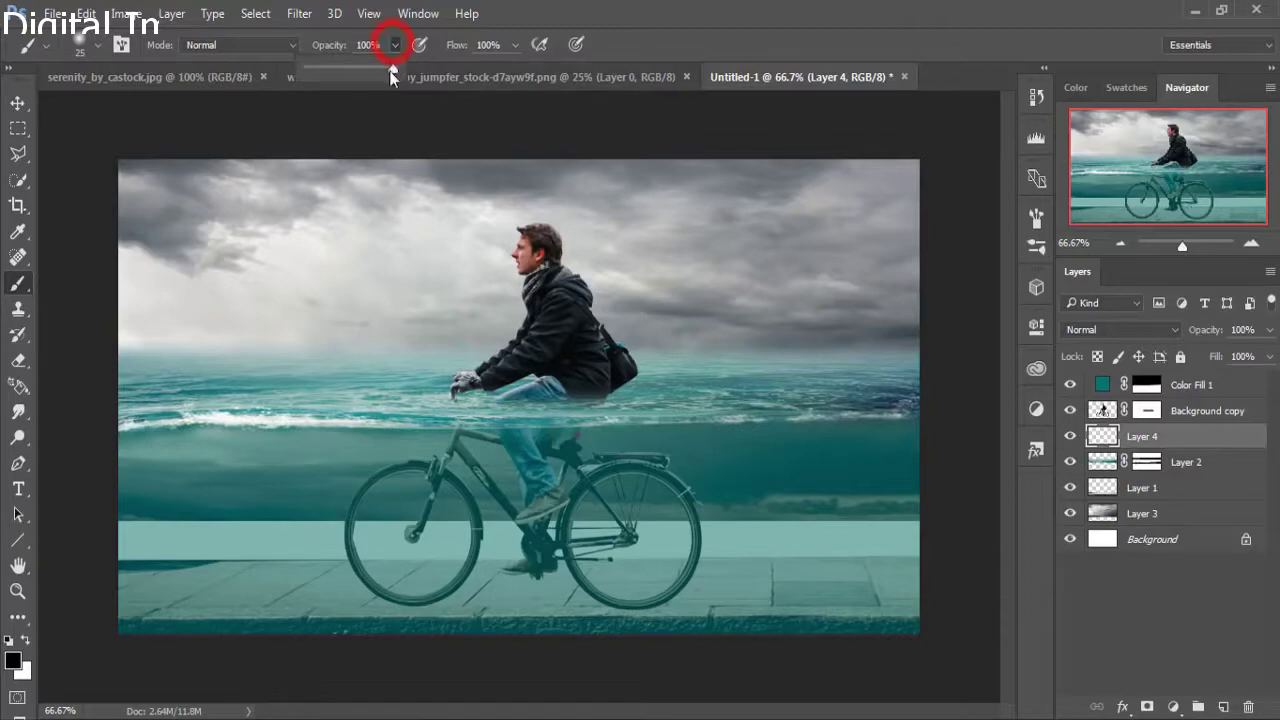
left_click_drag(389, 70, 332, 77)
Zoom to 200% and paint faint shadows on the ground under the front wheel.
key("ctrl+plus")
scroll(465, 637, "down", 5)
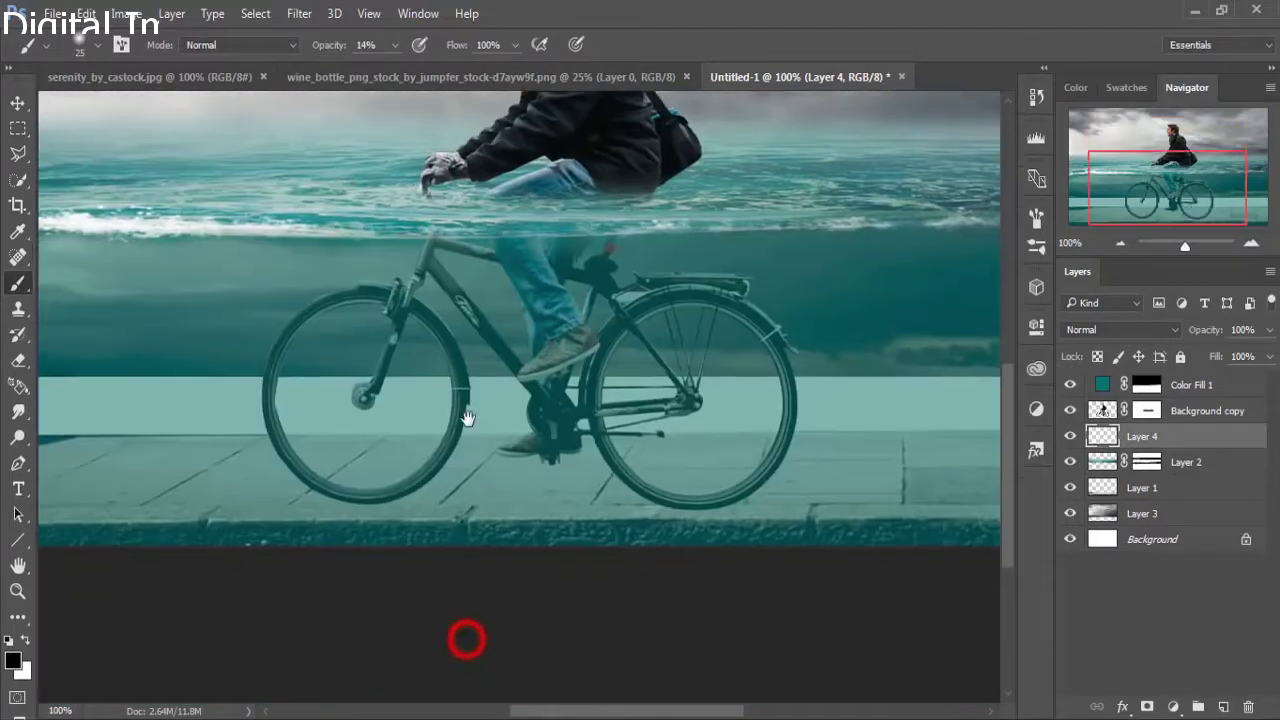
key("ctrl+plus")
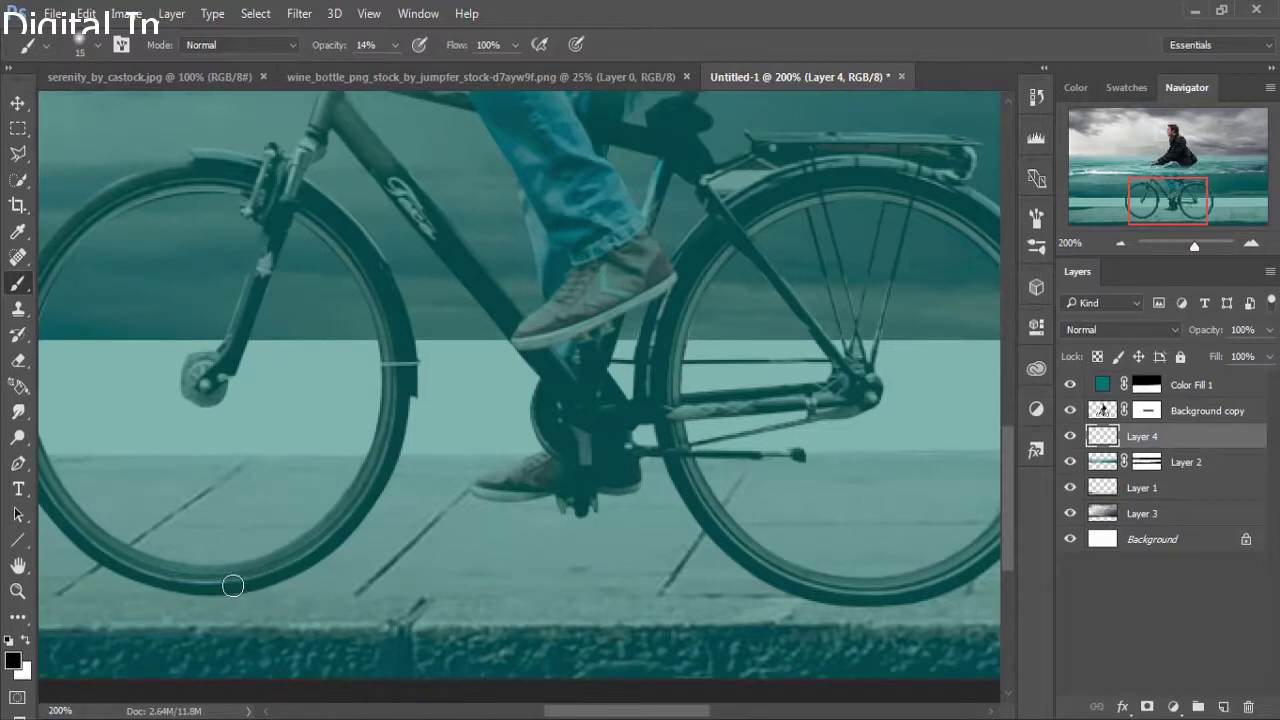
mouse_move(232, 585)
left_mouse_down()
mouse_move(428, 577)
mouse_move(236, 591)
left_mouse_up()
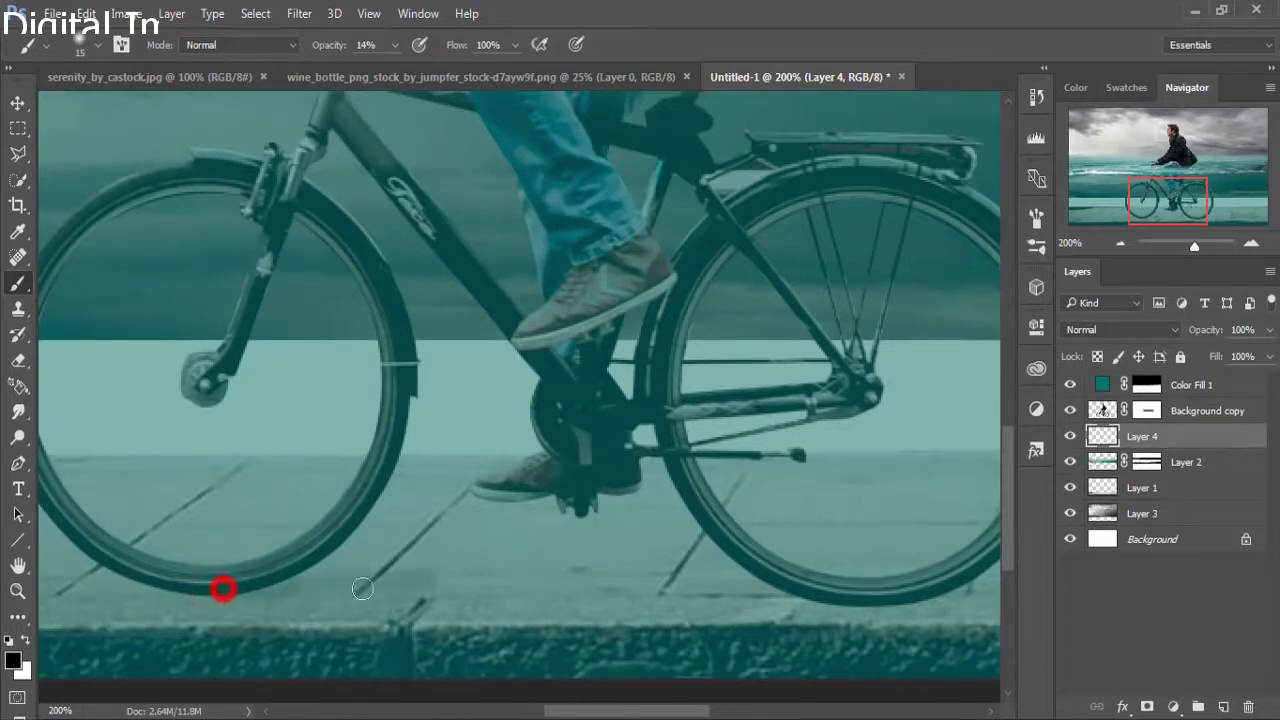
mouse_move(362, 588)
left_mouse_down()
mouse_move(206, 571)
mouse_move(337, 591)
mouse_move(187, 586)
mouse_move(415, 588)
left_mouse_up()
mouse_move(334, 585)
left_mouse_down()
mouse_move(200, 591)
mouse_move(405, 585)
left_mouse_up()
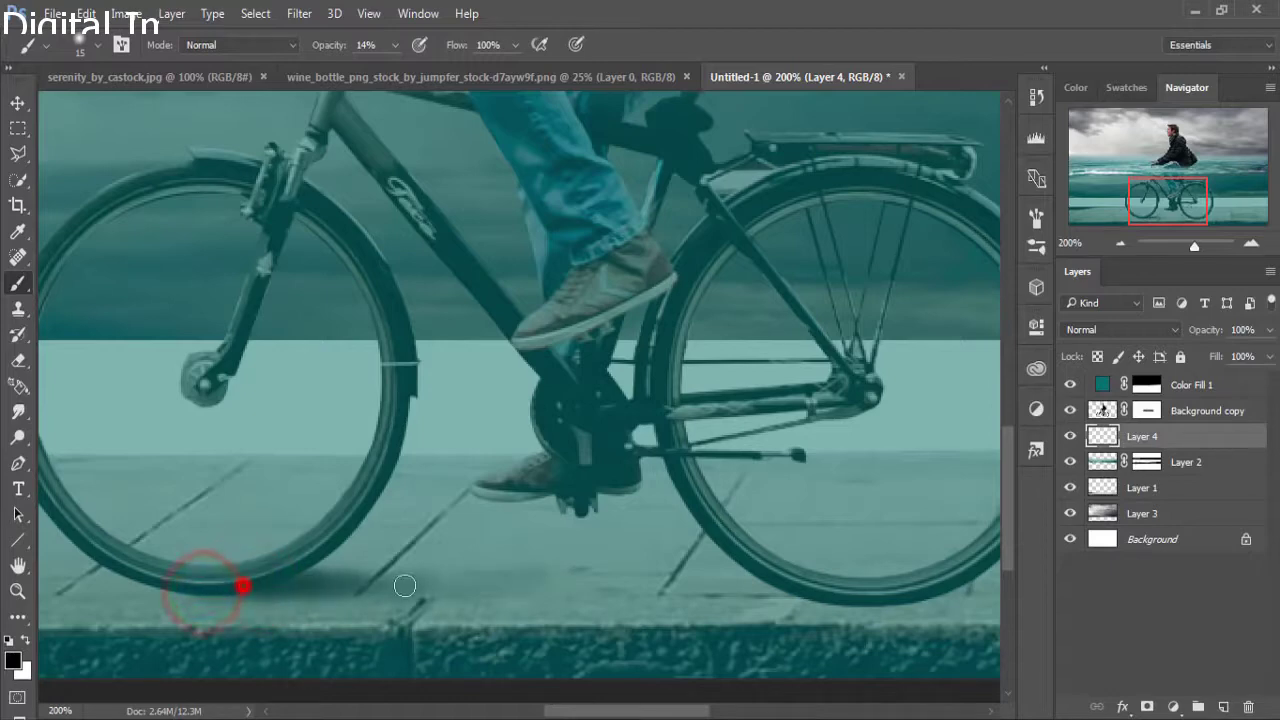
mouse_move(246, 581)
left_mouse_down()
mouse_move(289, 574)
mouse_move(200, 582)
mouse_move(307, 591)
left_mouse_up()
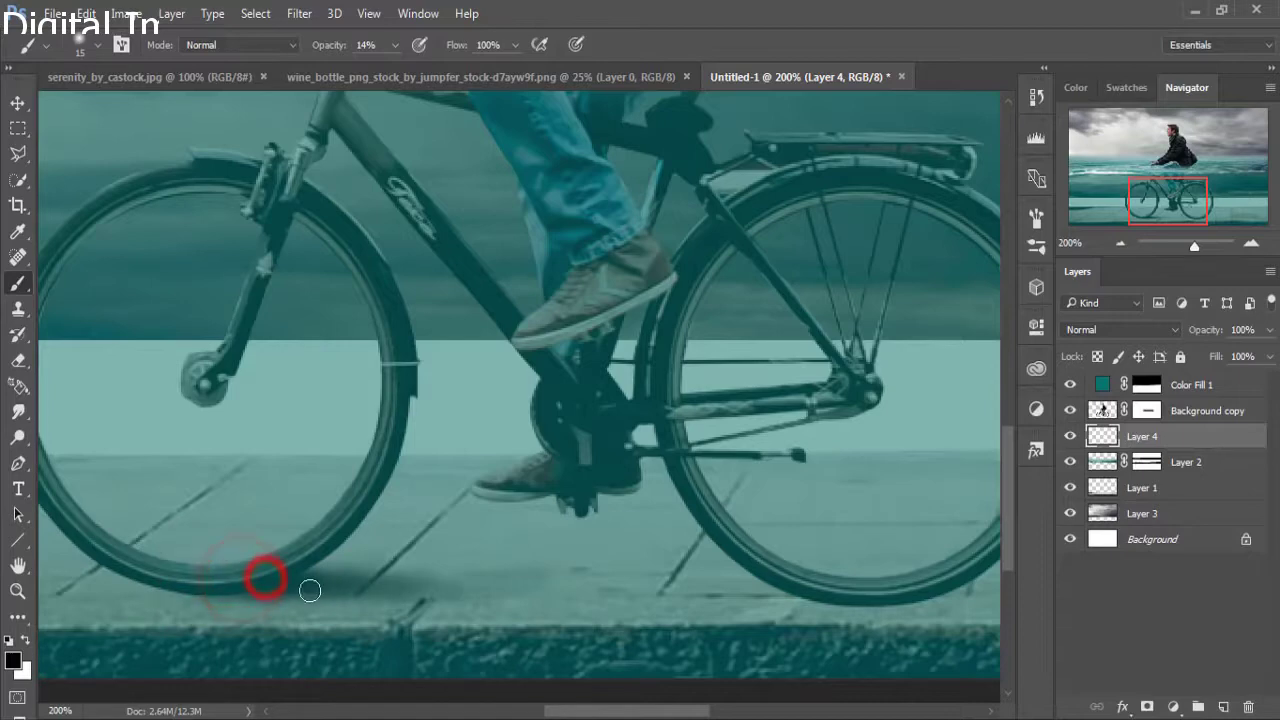
Paint faint shadows below the pedal and rear wheel, then zoom back out.
left_click_drag(678, 572, 331, 505)
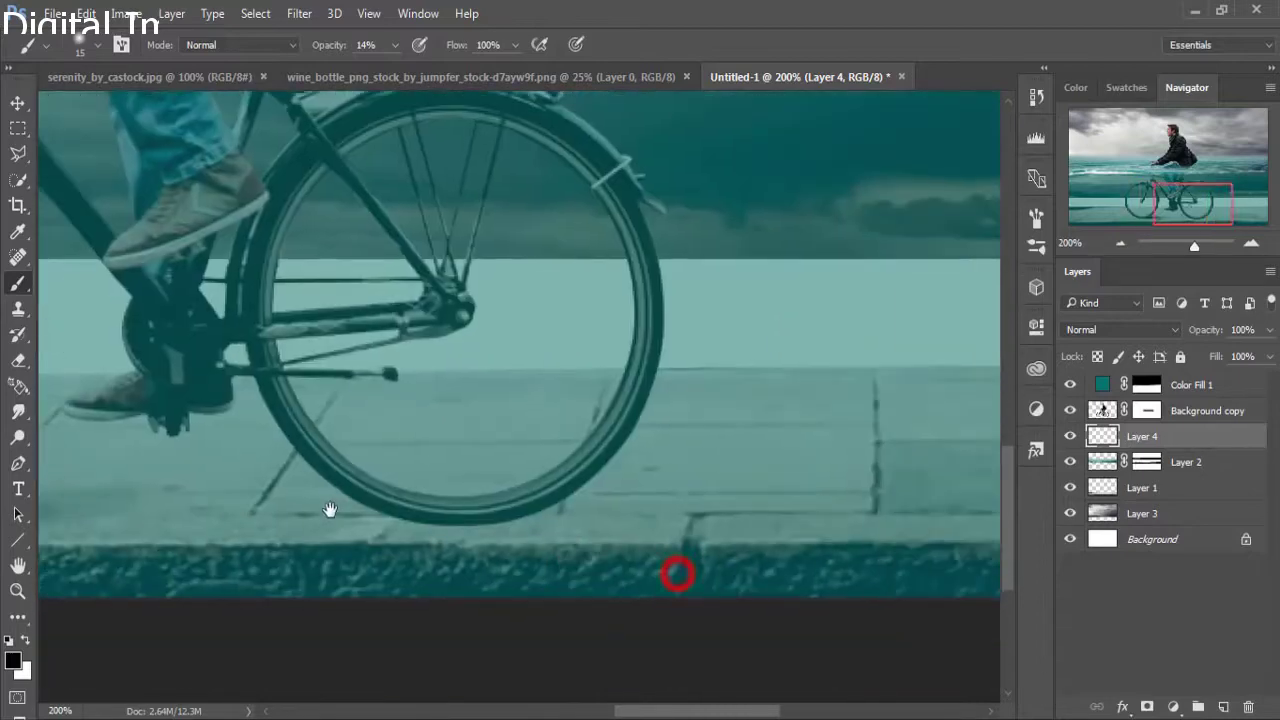
mouse_move(100, 525)
left_mouse_down()
mouse_move(433, 491)
mouse_move(538, 462)
mouse_move(514, 463)
mouse_move(534, 417)
mouse_move(446, 434)
mouse_move(534, 449)
left_mouse_up()
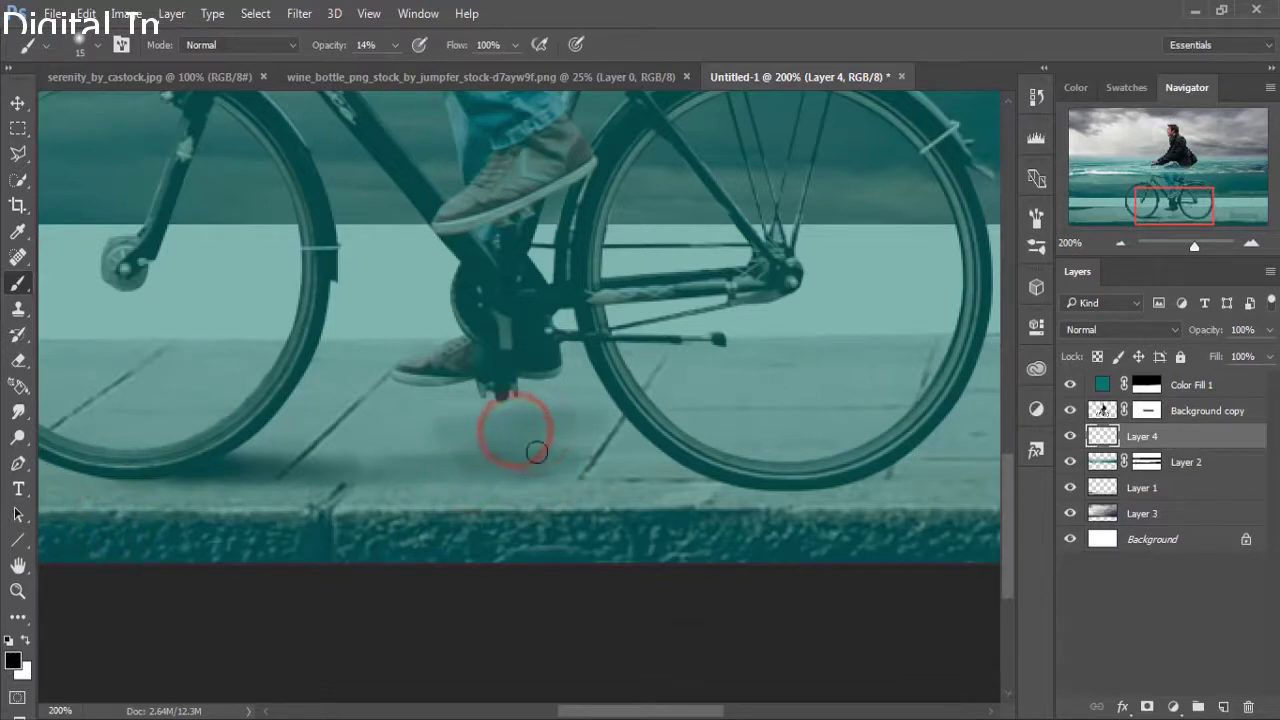
left_click_drag(805, 509, 490, 505)
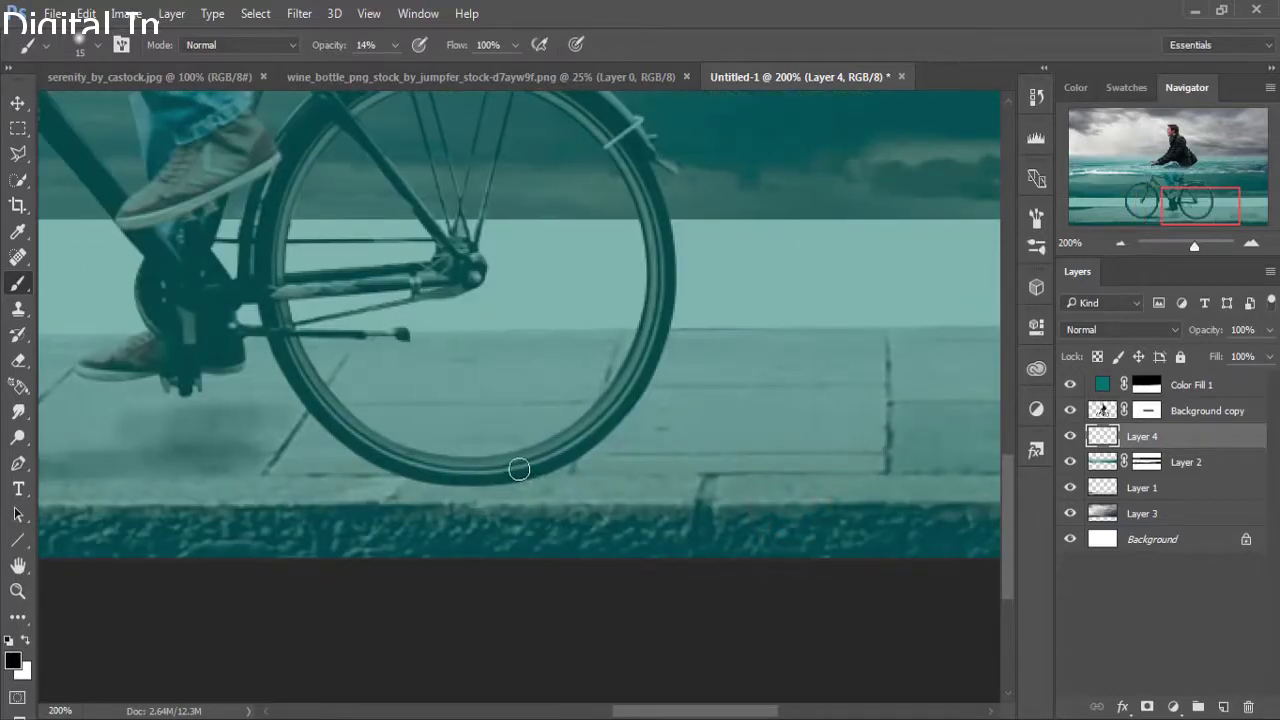
left_click_drag(506, 466, 721, 461)
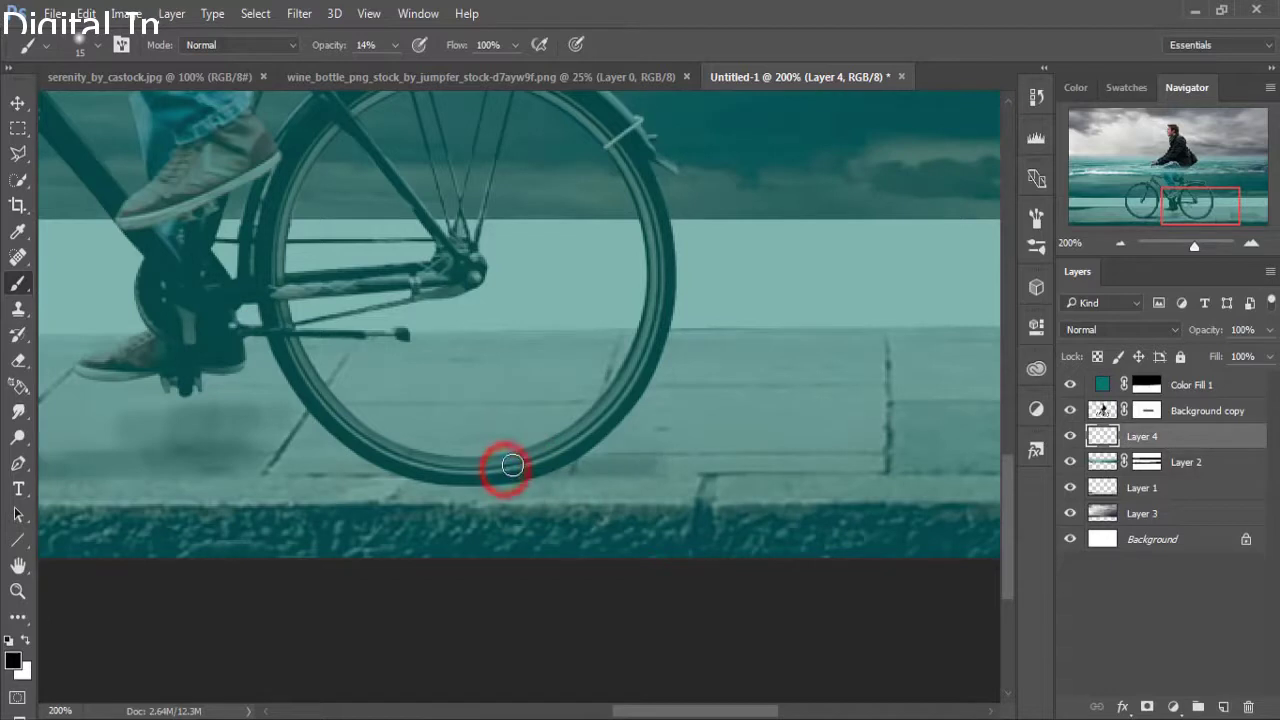
left_click_drag(538, 452, 700, 460)
mouse_move(506, 466)
left_mouse_down()
mouse_move(700, 465)
mouse_move(720, 452)
left_mouse_up()
left_click(547, 457)
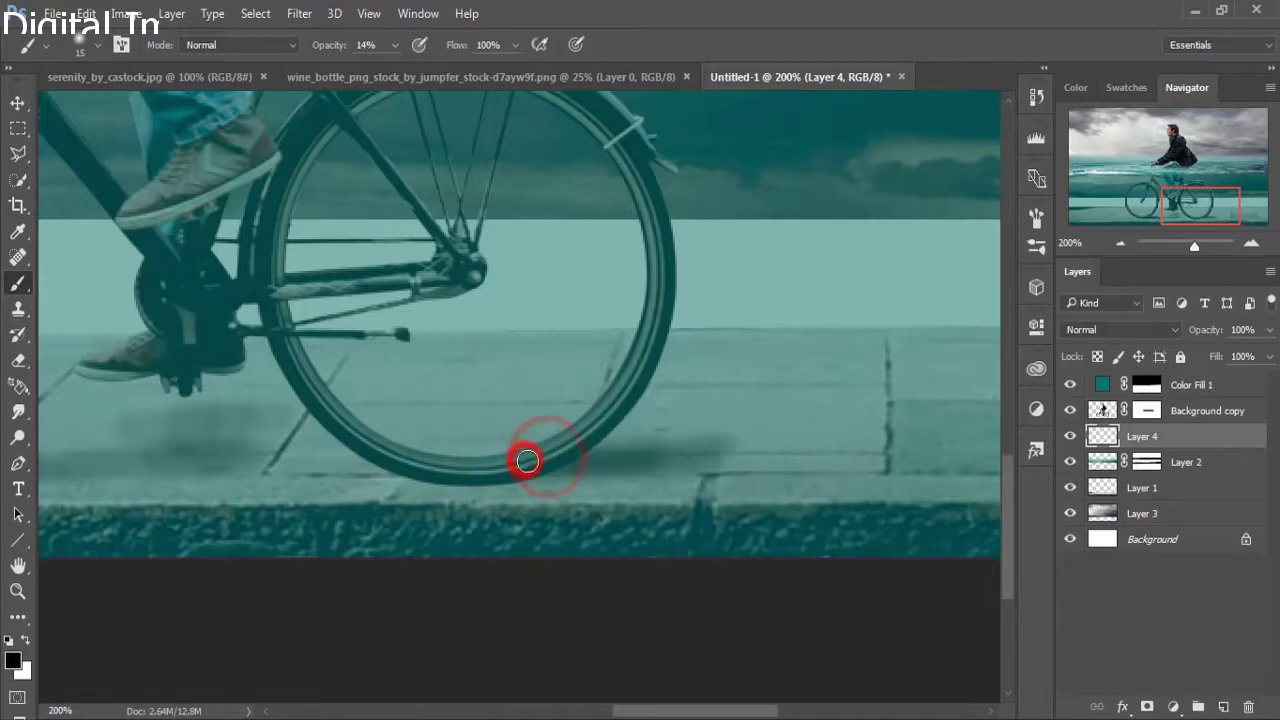
mouse_move(518, 468)
left_mouse_down()
mouse_move(630, 474)
mouse_move(574, 463)
left_mouse_up()
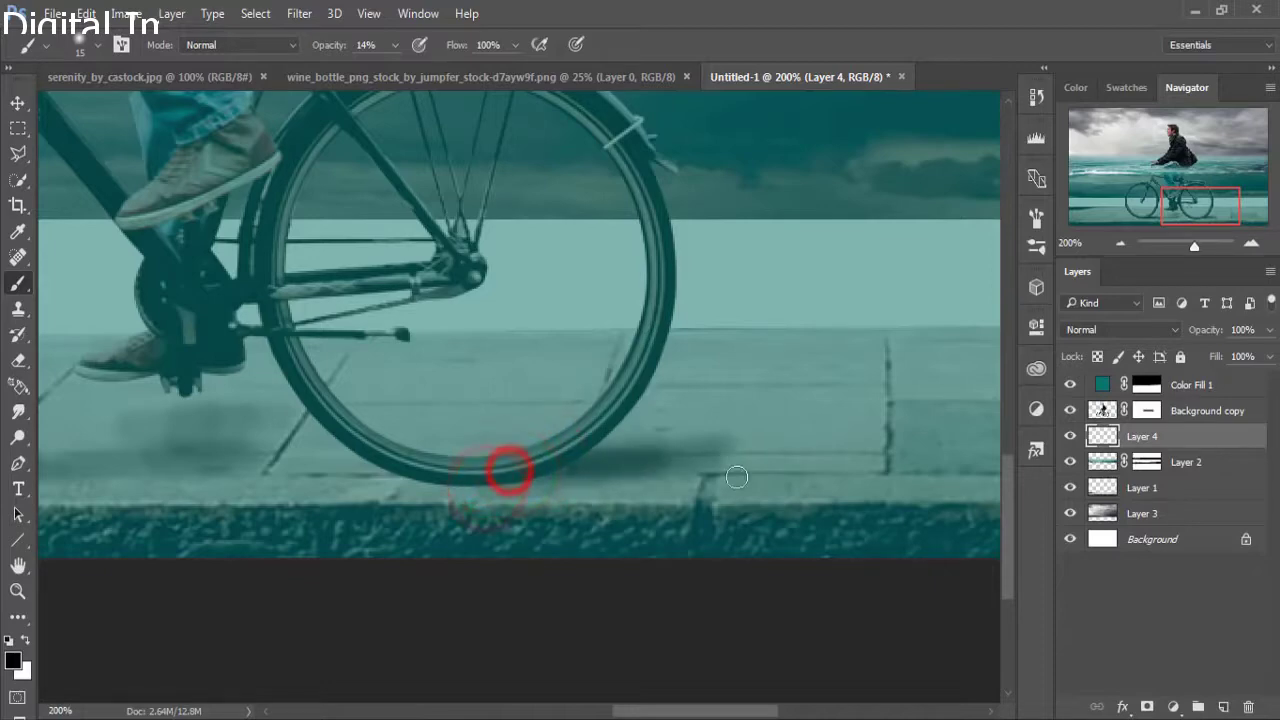
key("ctrl+minus")
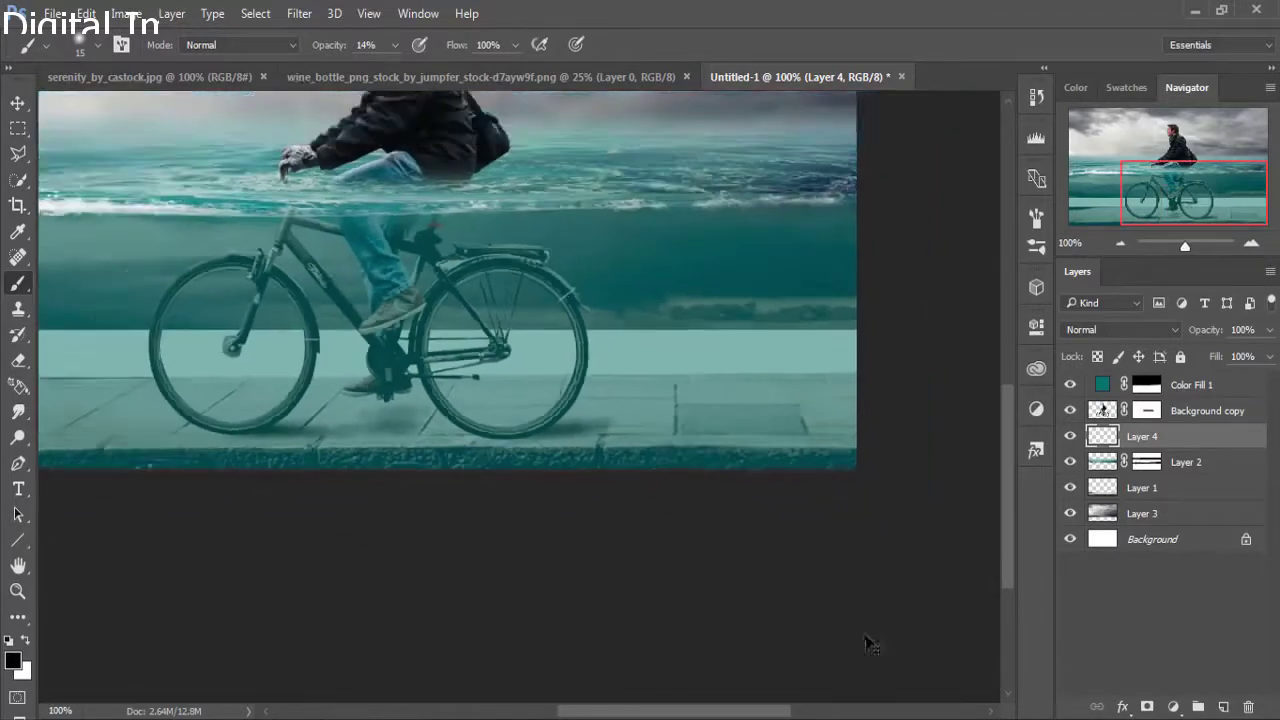
key("ctrl+minus")
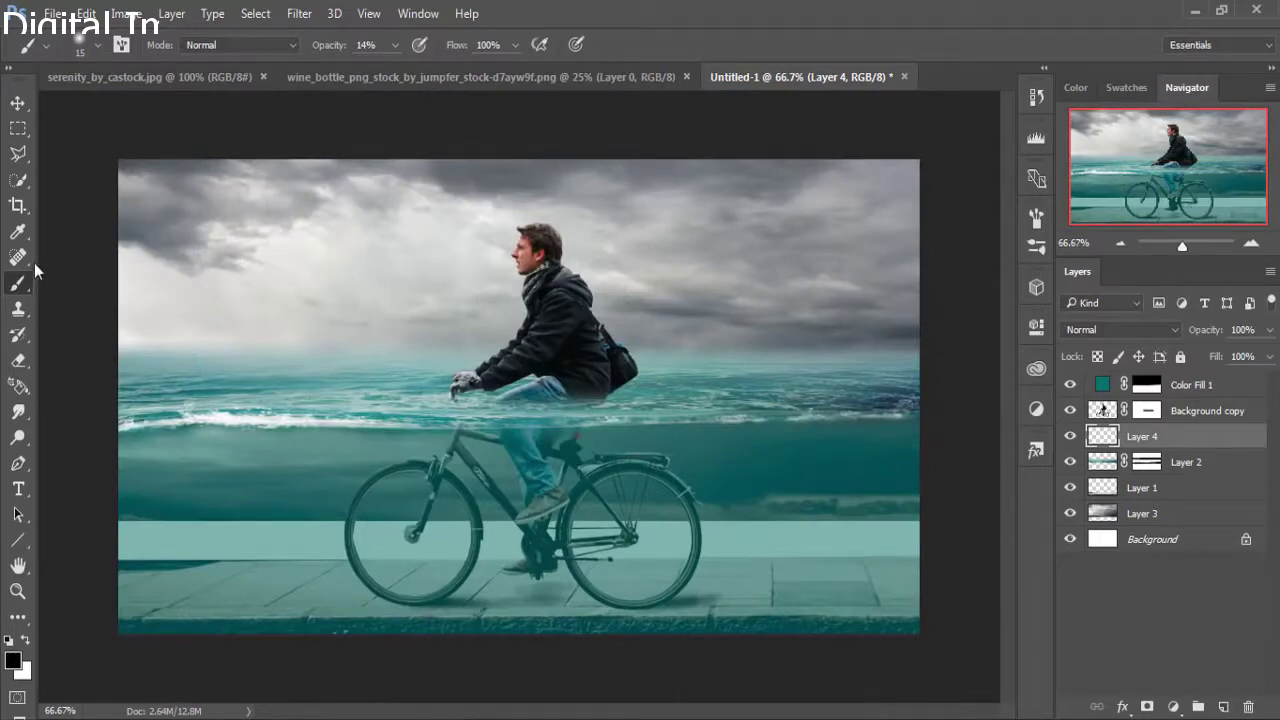
Add a mask to Layer 3 and paint black at 100% opacity, size 175, over the dark water band.
left_click(17, 101)
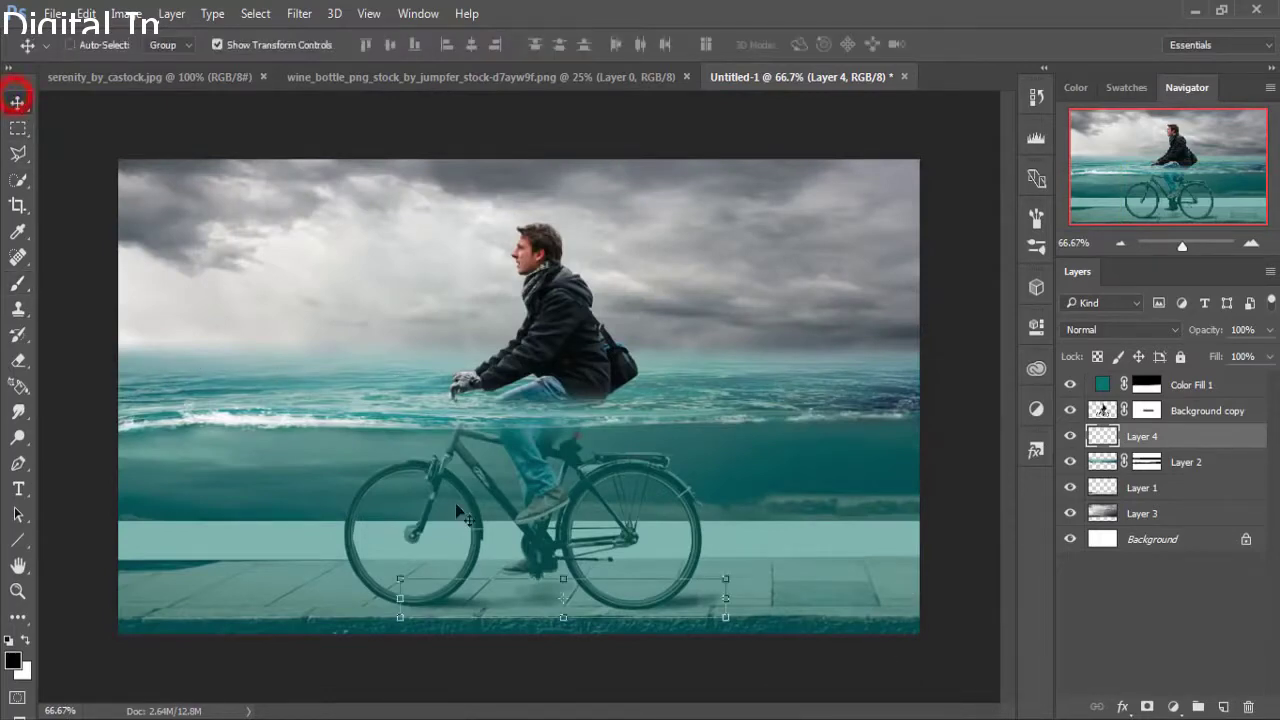
left_click(1137, 513)
left_click(1147, 706)
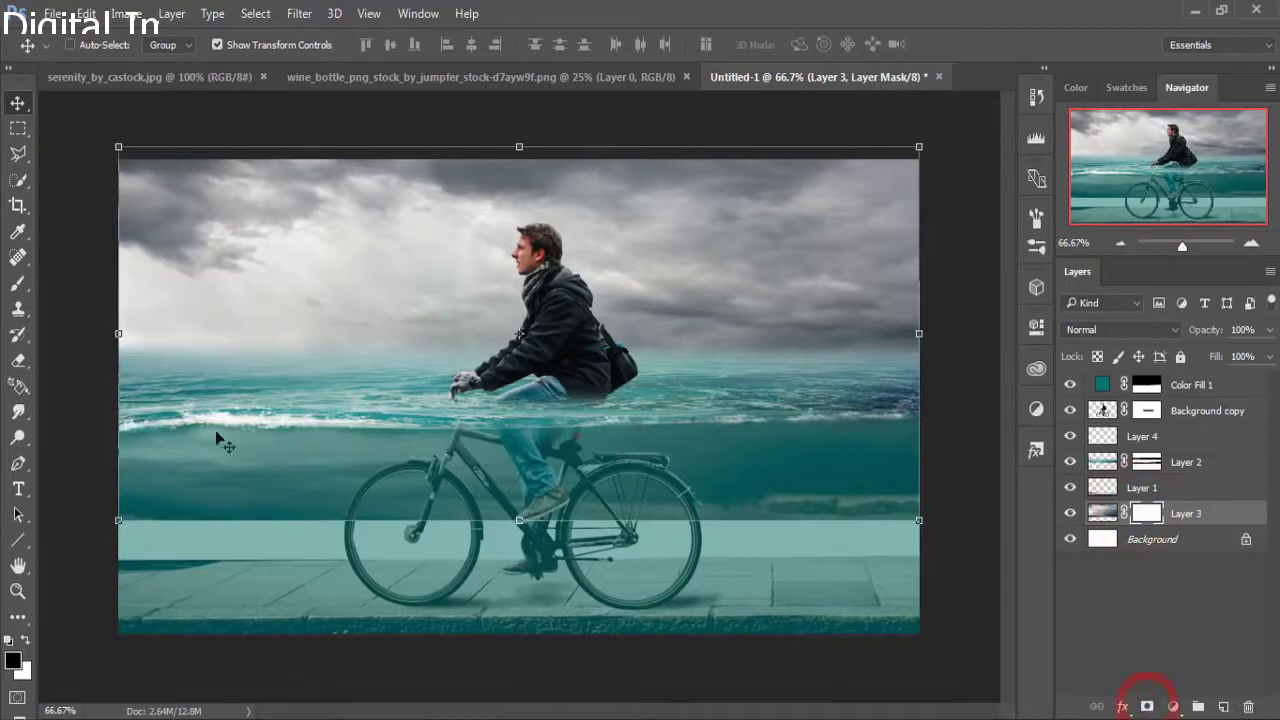
left_click(20, 280)
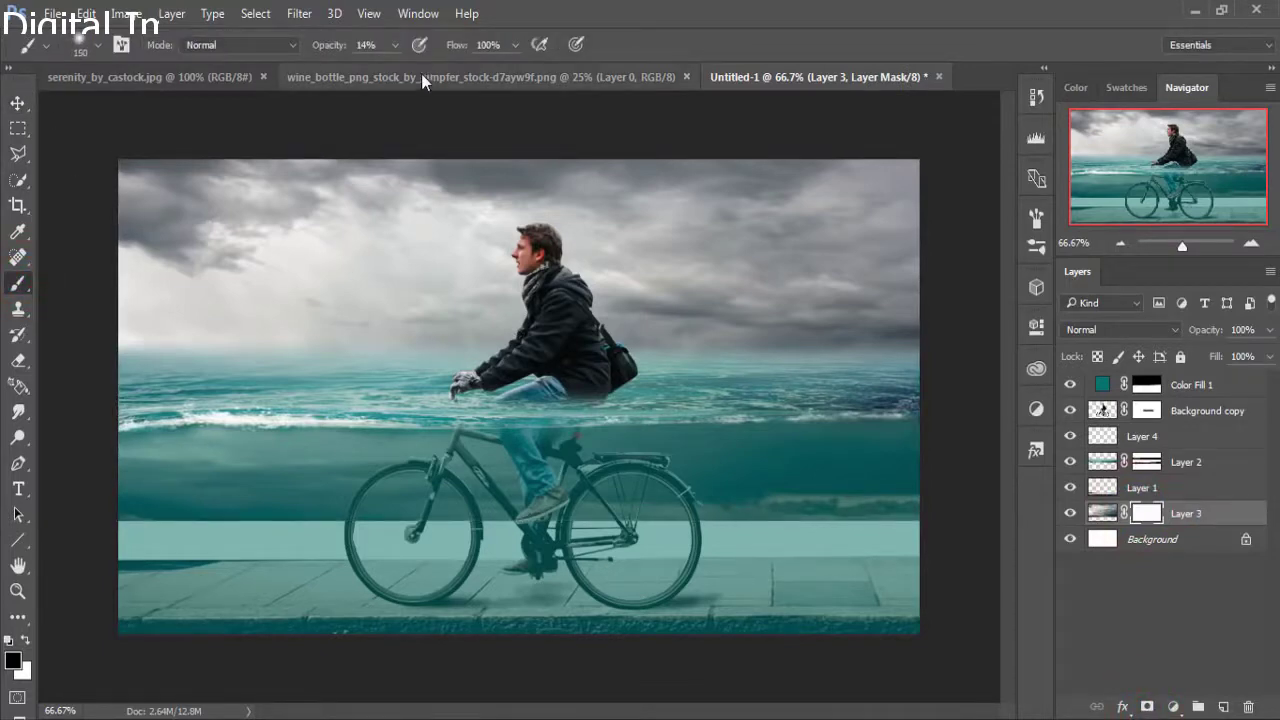
left_click(395, 44)
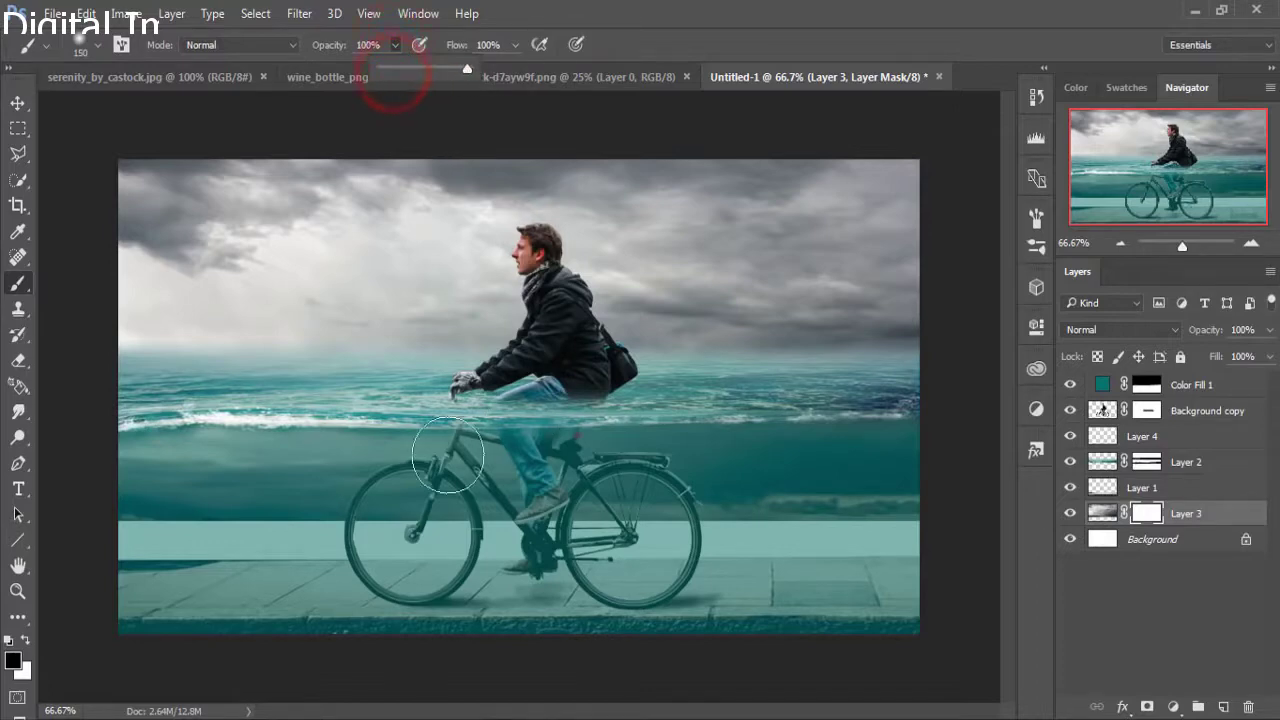
key("bracketright")
left_click(153, 513)
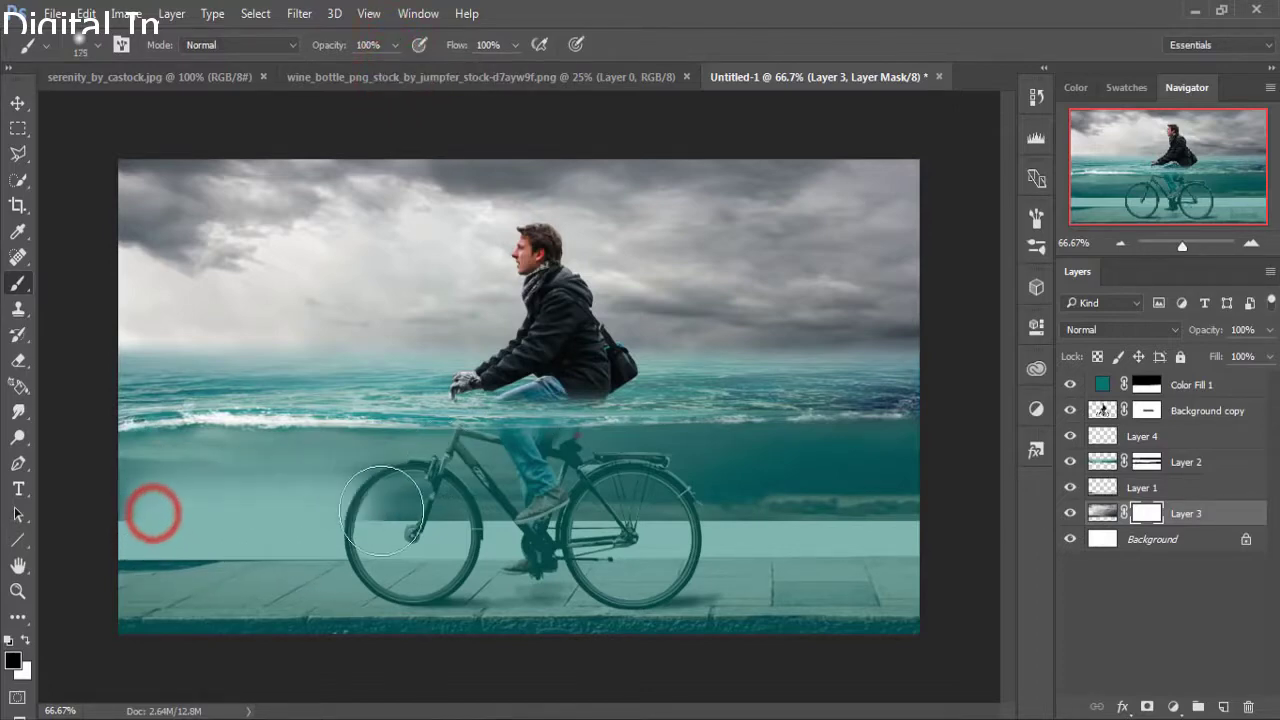
mouse_move(153, 513)
left_mouse_down()
mouse_move(130, 510)
mouse_move(426, 512)
mouse_move(642, 464)
mouse_move(912, 503)
left_mouse_up()
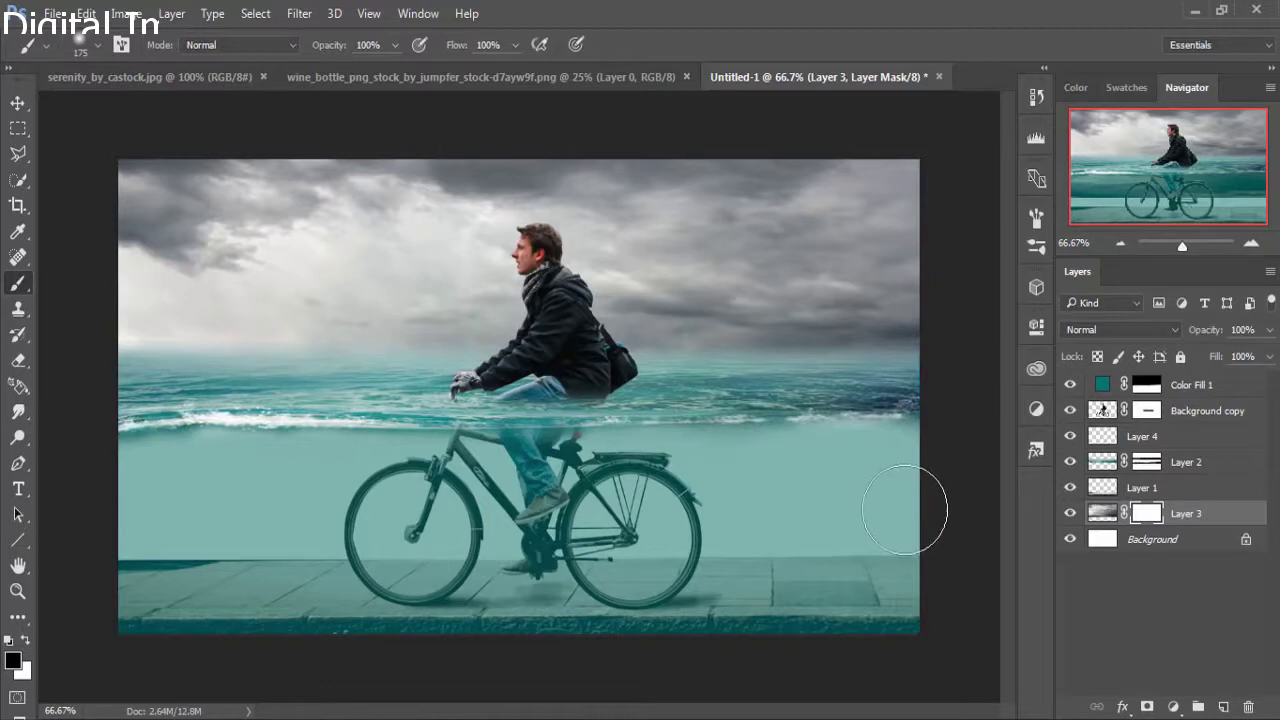
left_click(204, 477)
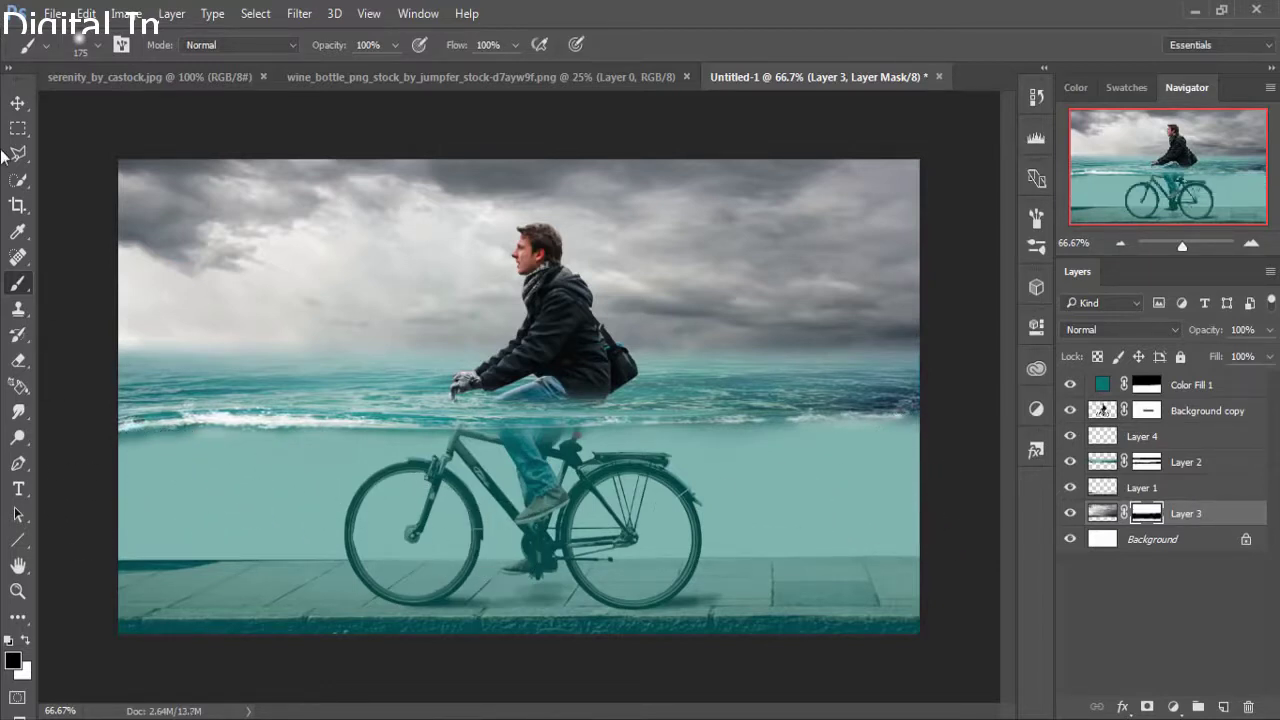
left_click(19, 102)
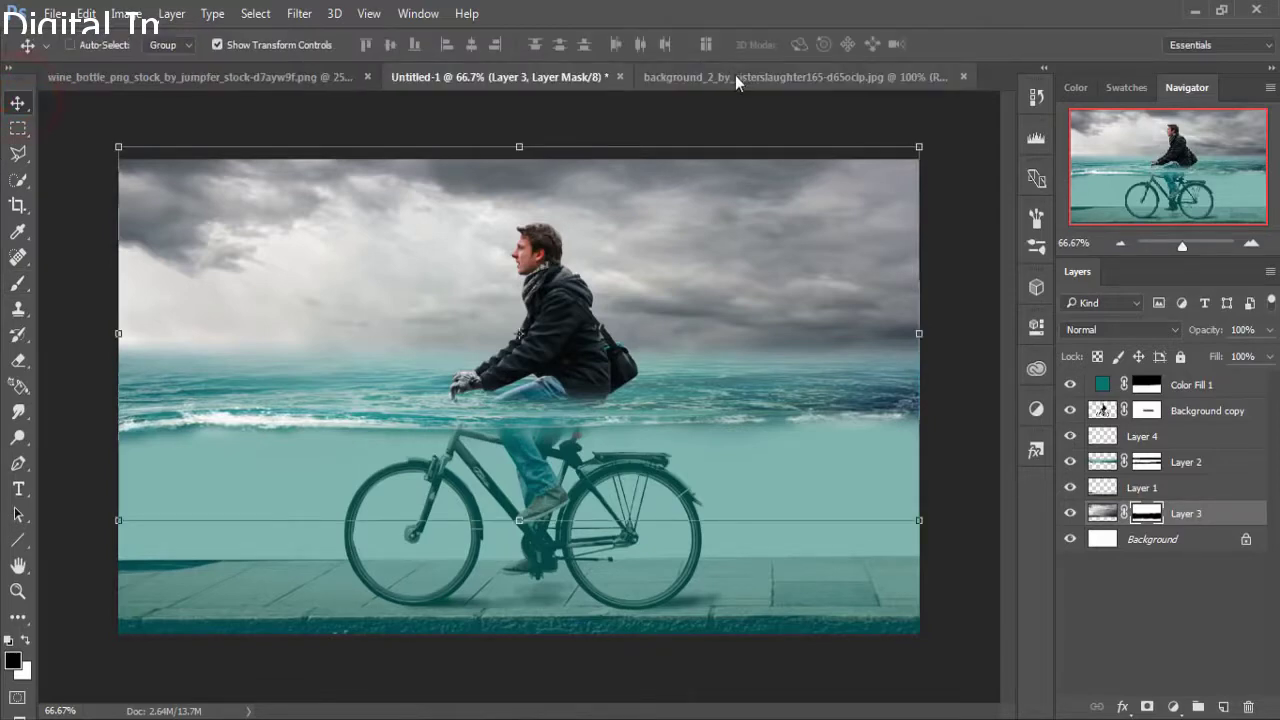
Drag the background_2 grass image from its floating window into Untitled-1 as a new layer.
left_click(735, 77)
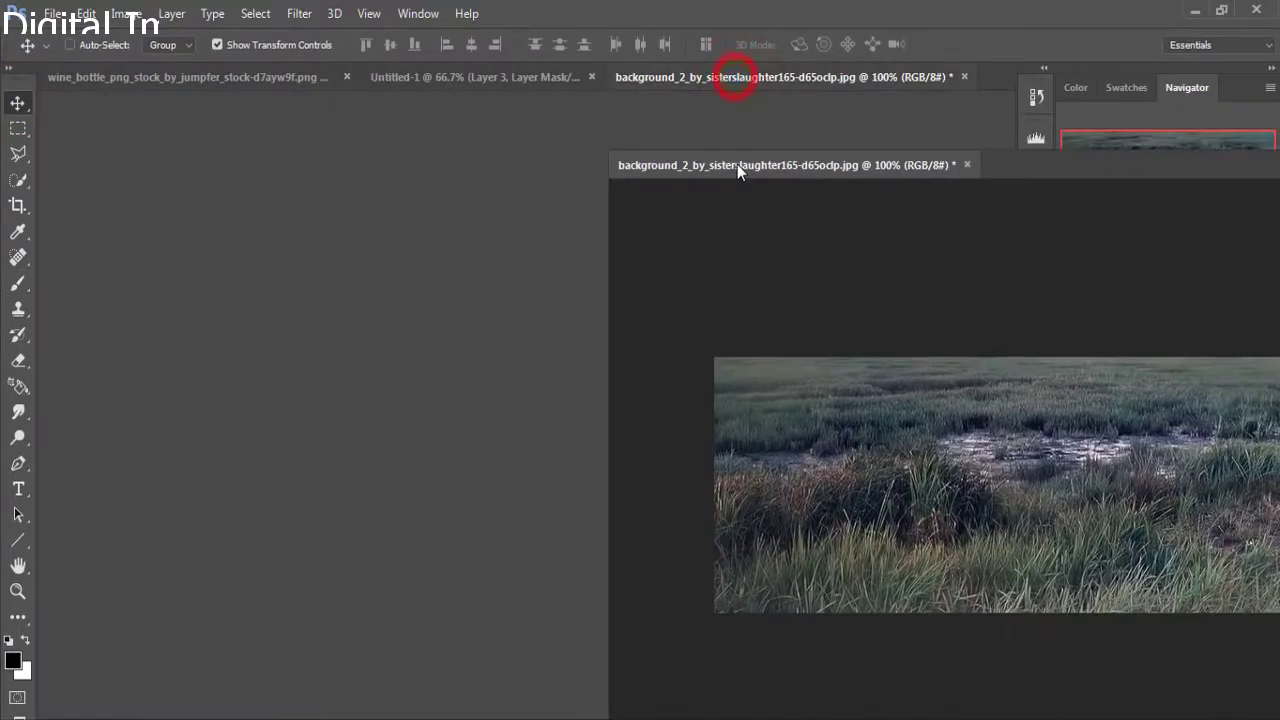
left_click_drag(735, 78, 737, 165)
left_click_drag(830, 340, 358, 449)
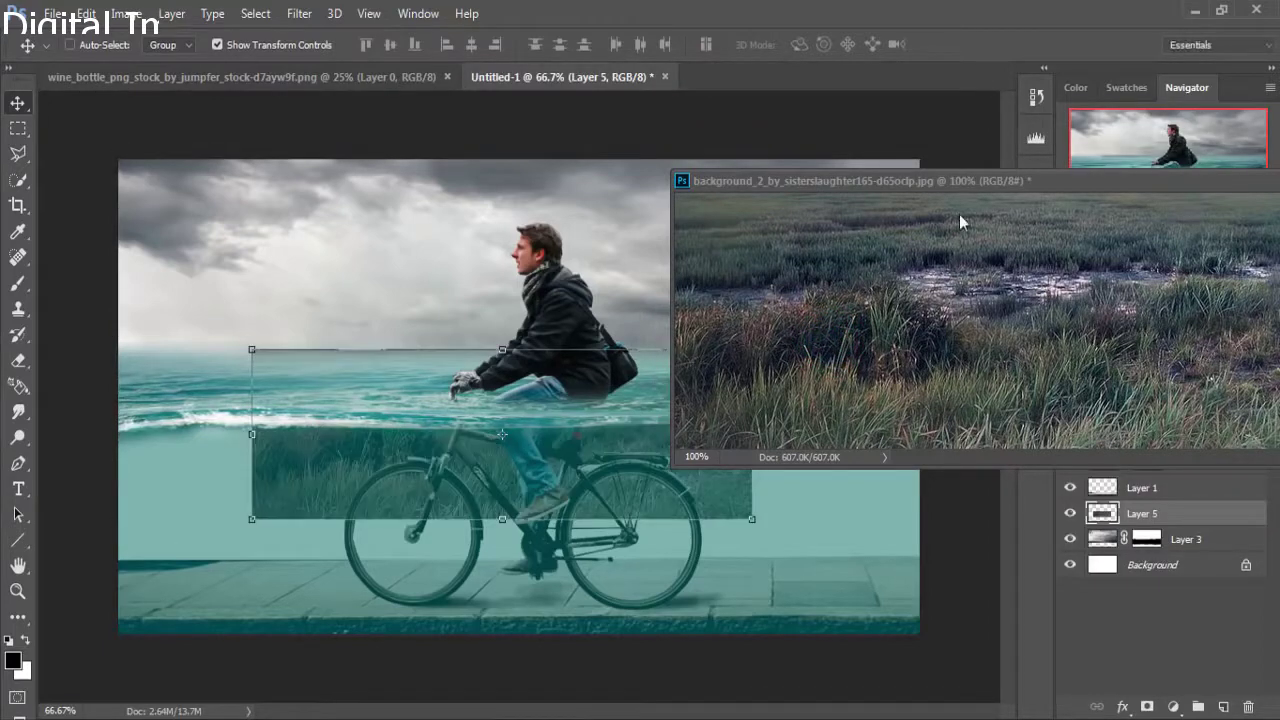
left_click_drag(1139, 185, 912, 267)
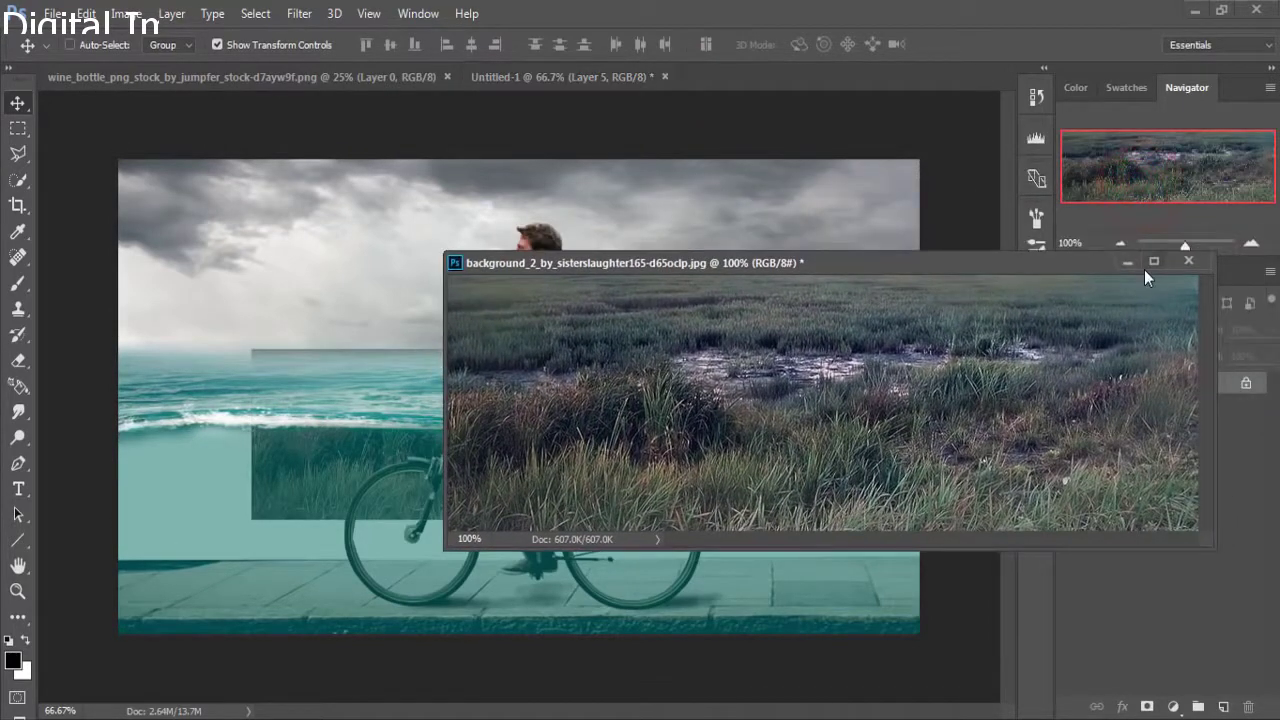
left_click(1126, 262)
Free Transform the grass layer to span the canvas width and bottom edge, then commit.
mouse_move(683, 397)
left_mouse_down()
mouse_move(600, 478)
mouse_move(546, 472)
left_mouse_up()
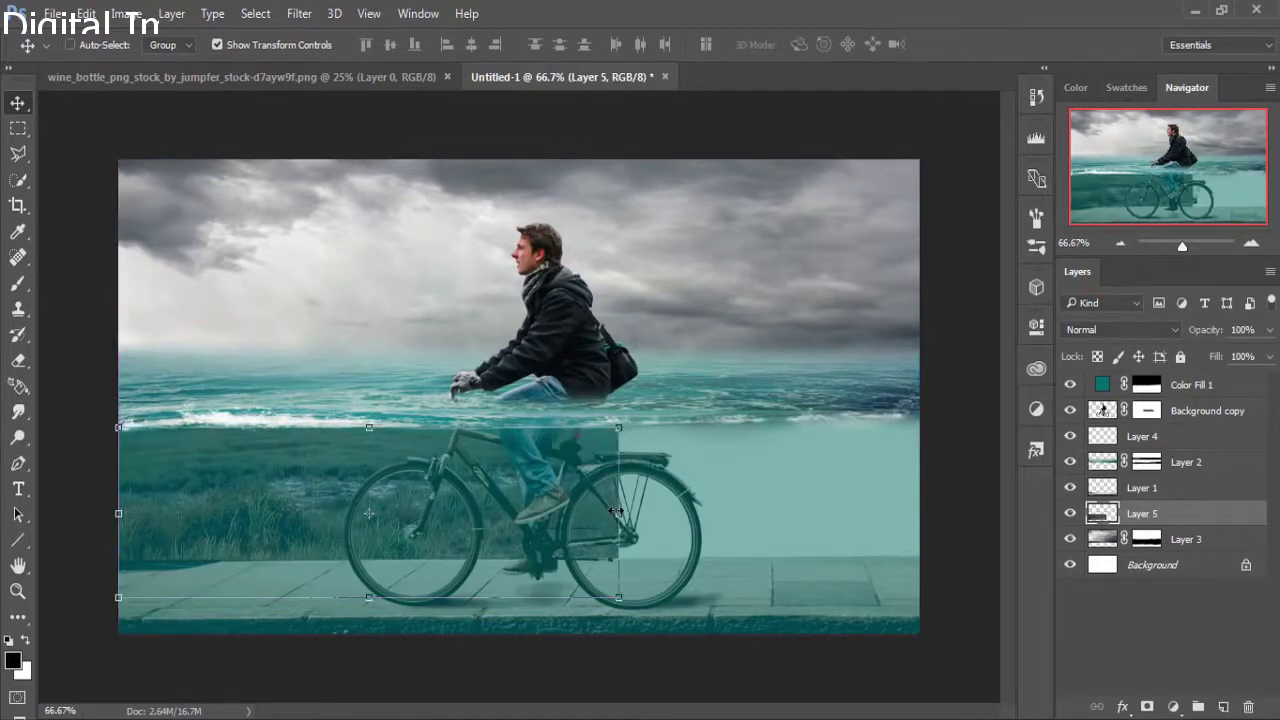
left_click_drag(617, 512, 921, 517)
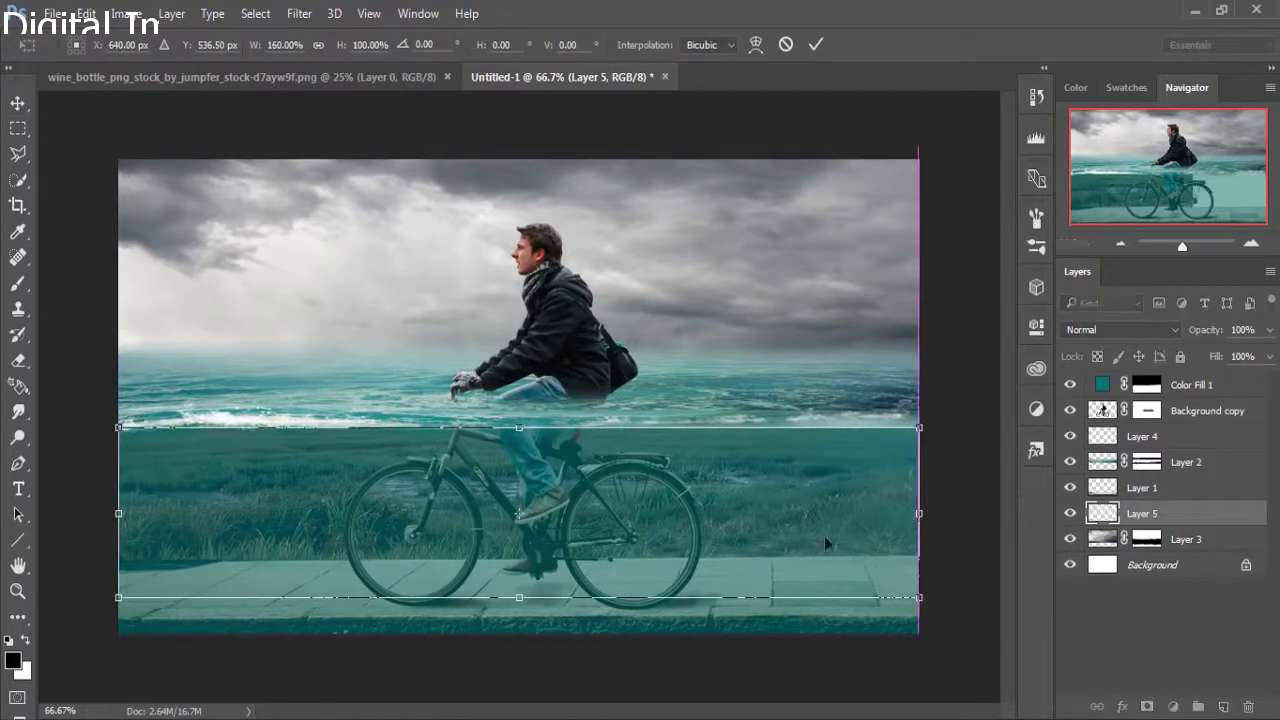
left_click_drag(520, 597, 519, 651)
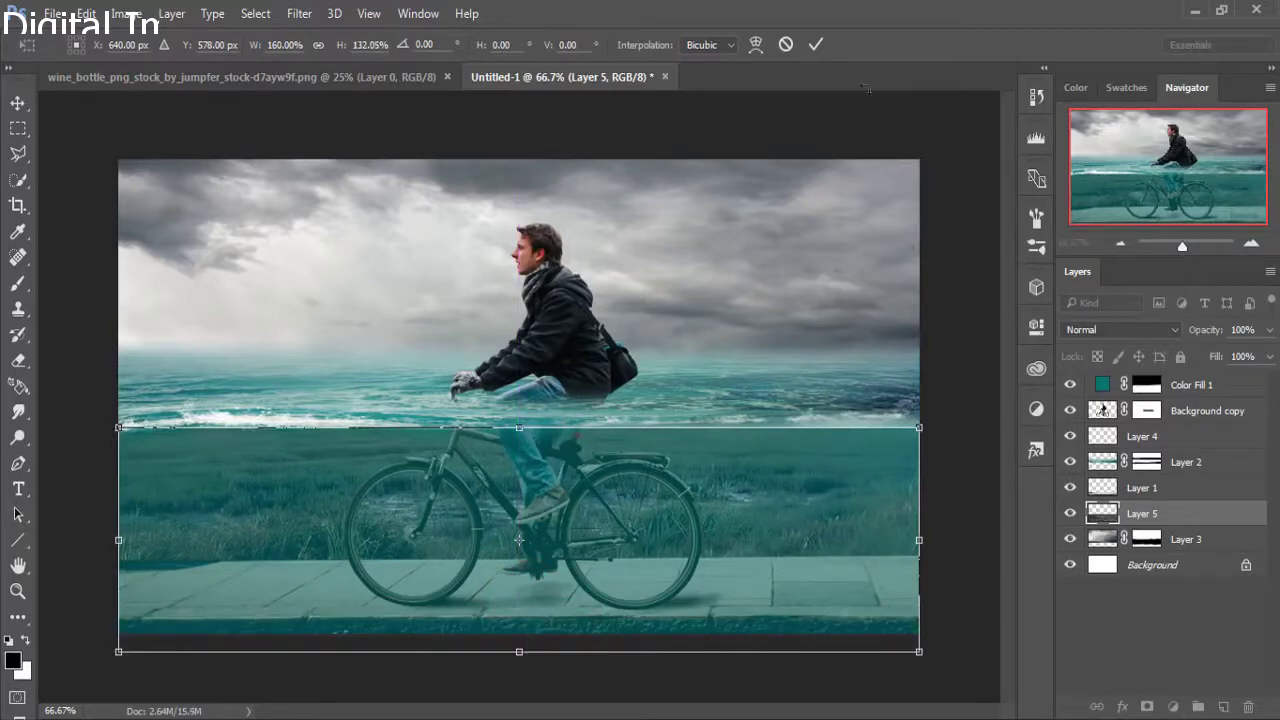
left_click(815, 45)
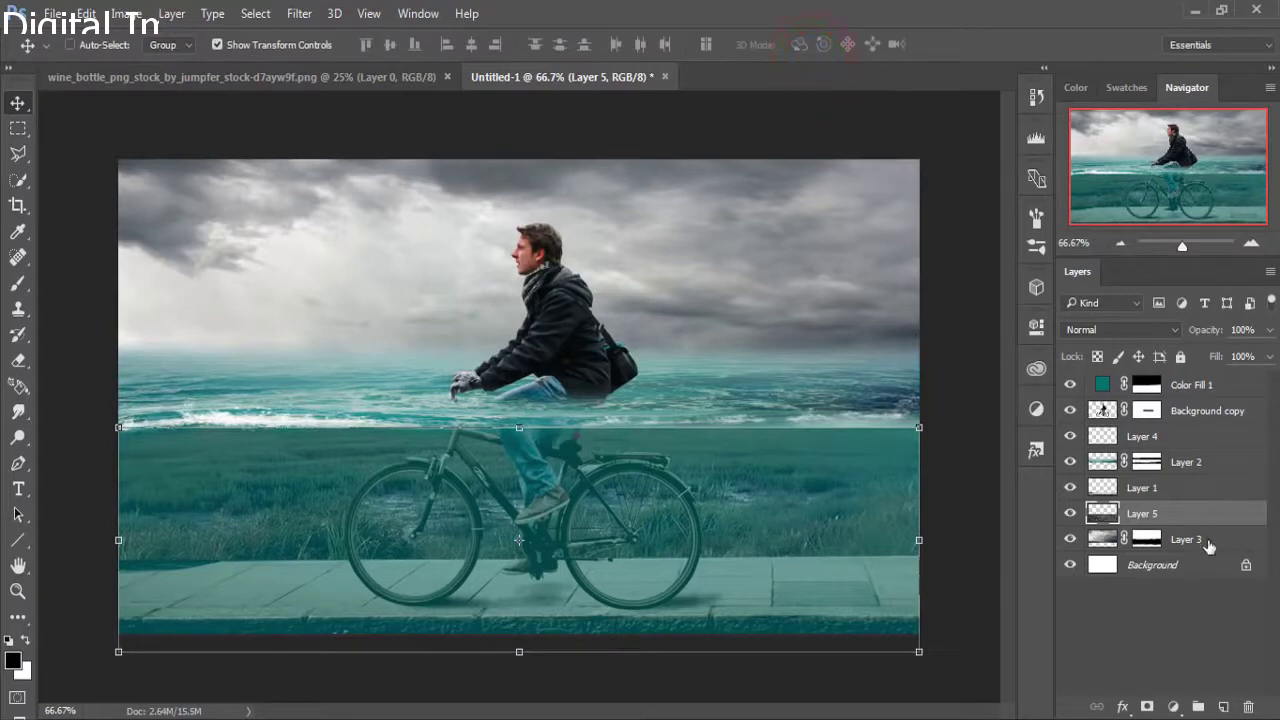
Set the grass layer to 80% opacity and bring up the wine_bottle image.
left_click(1269, 333)
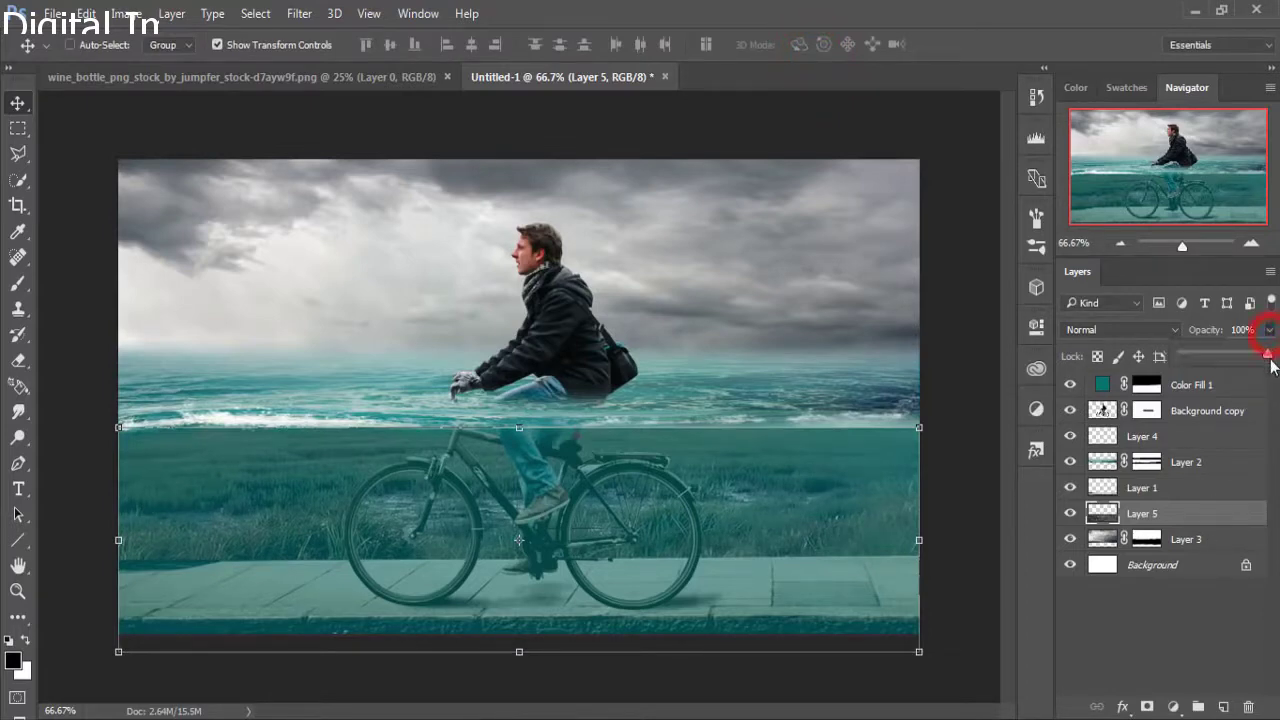
mouse_move(1261, 364)
left_mouse_down()
mouse_move(1240, 370)
mouse_move(1253, 363)
left_mouse_up()
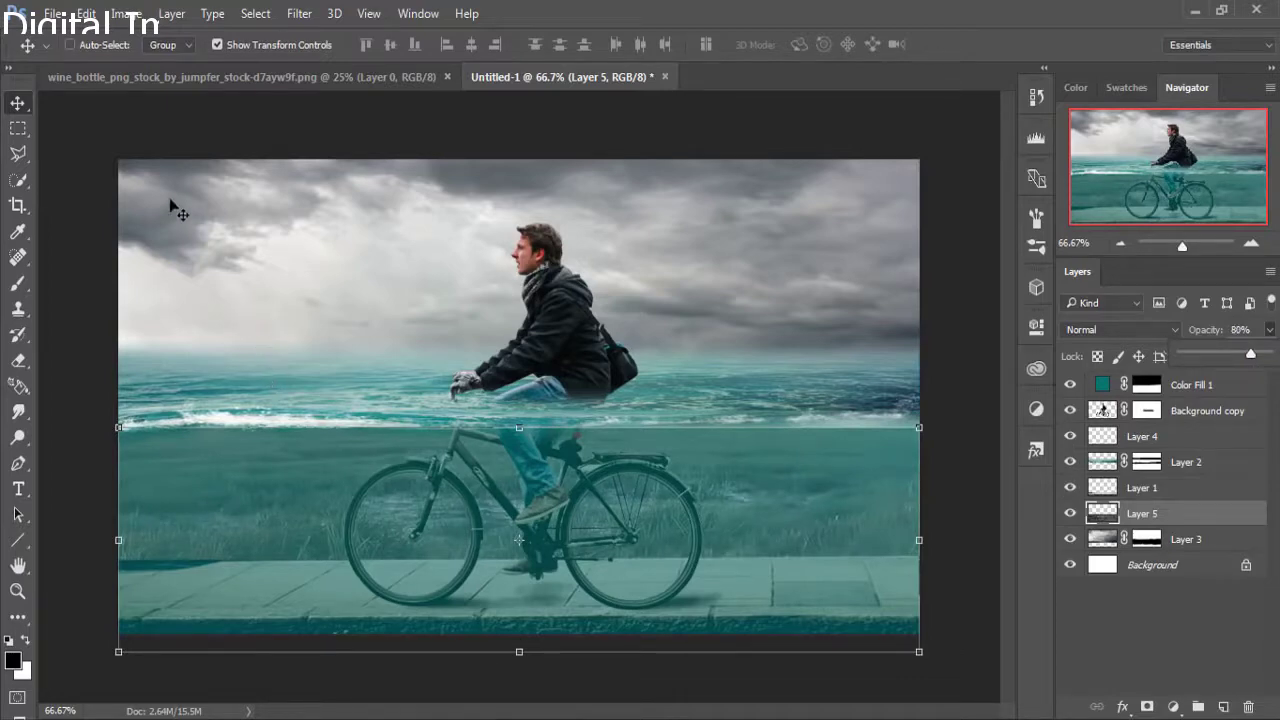
left_click(15, 106)
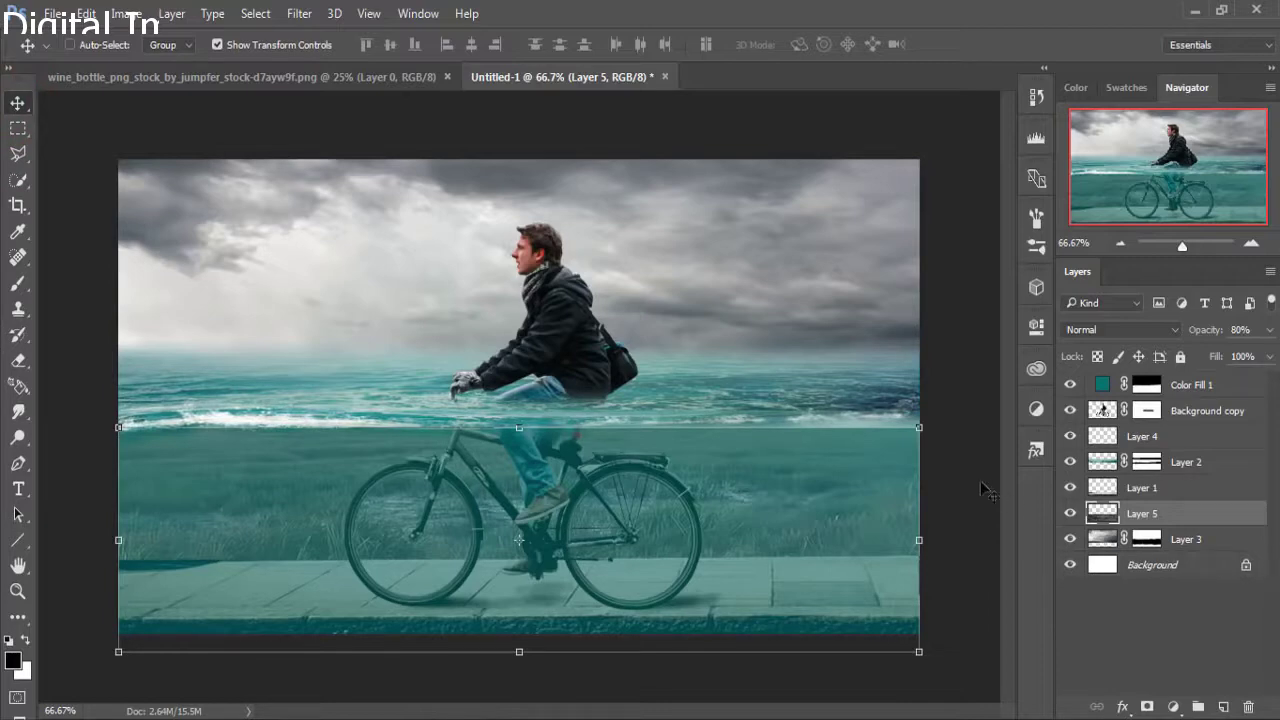
left_click(181, 82)
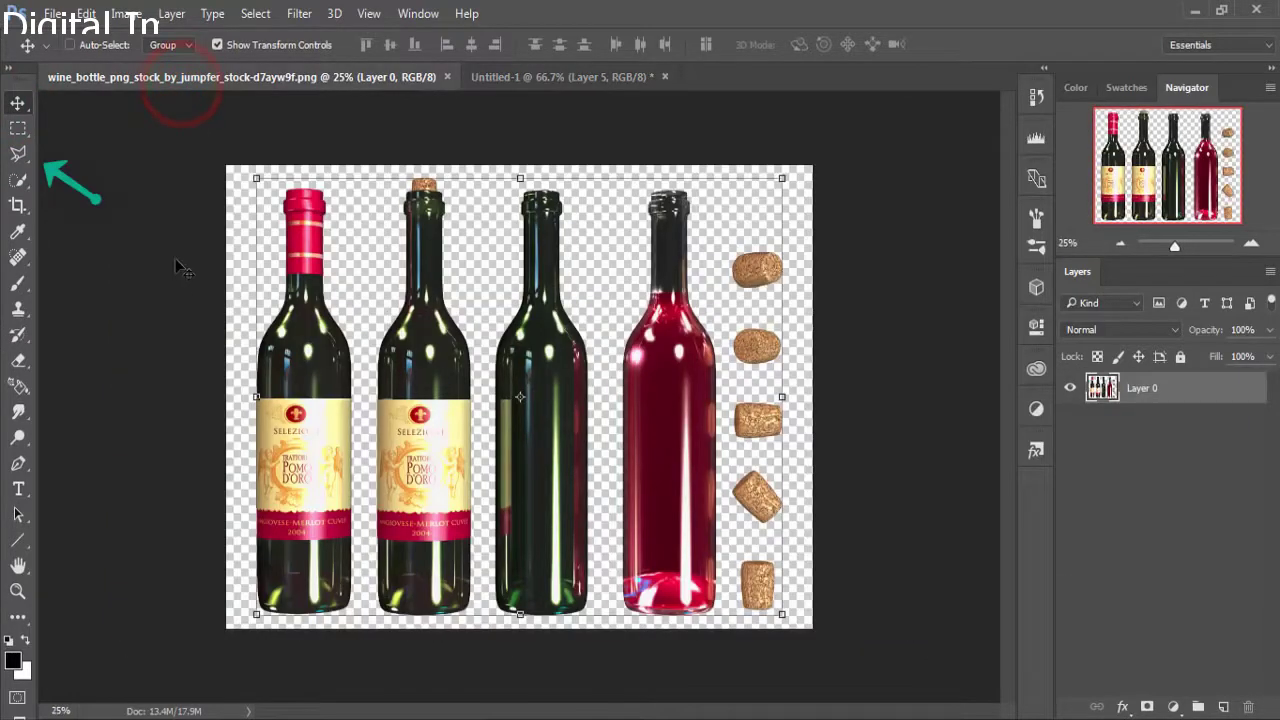
Select the first wine bottle with the Polygonal Lasso.
left_click(19, 154)
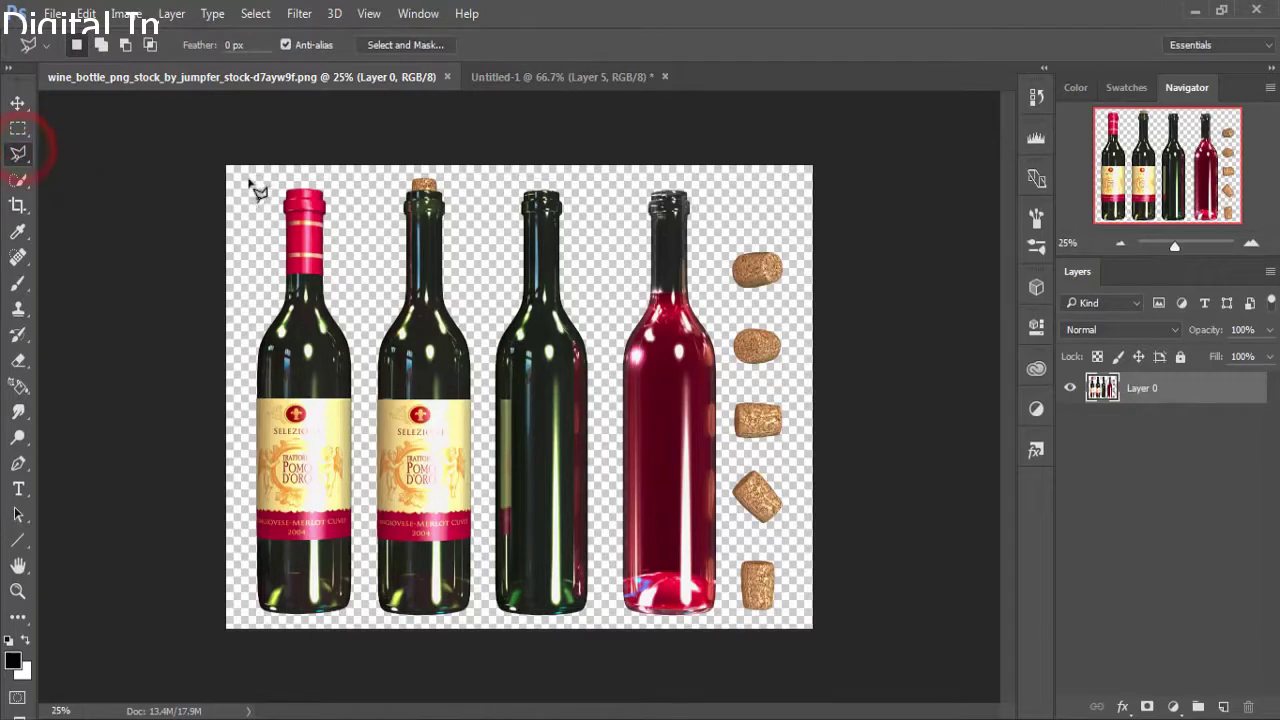
left_click(347, 178)
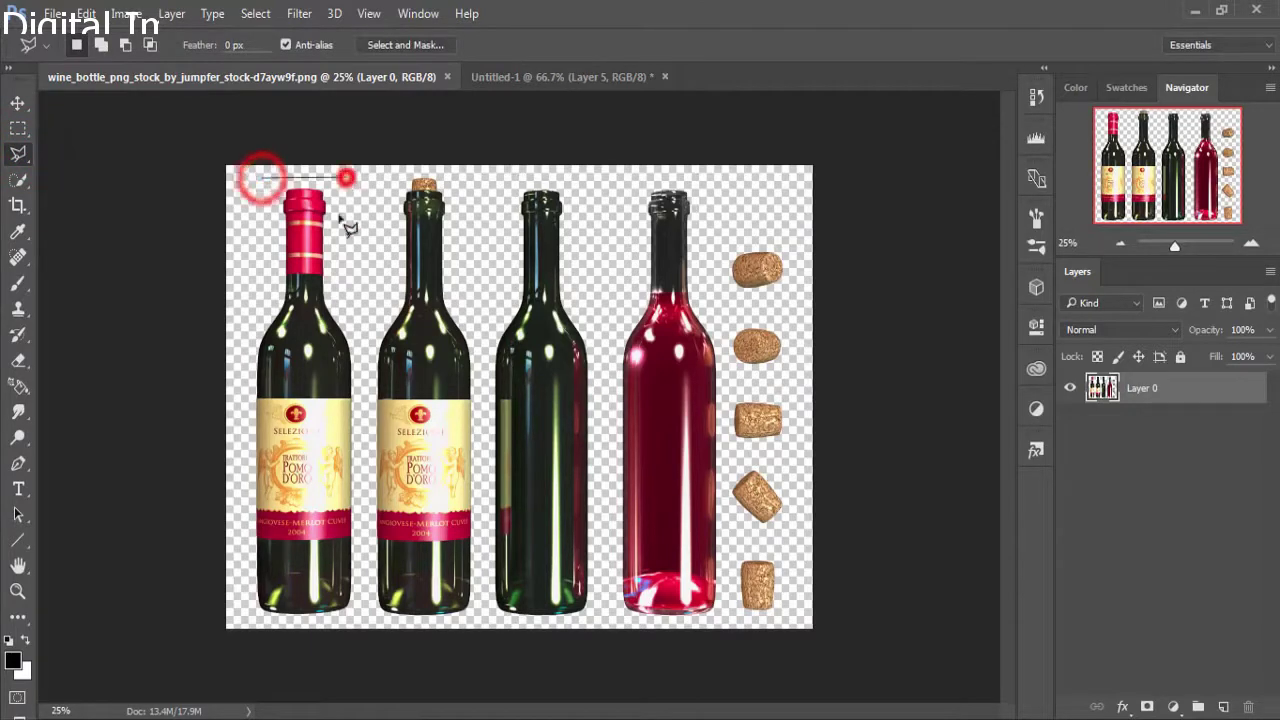
left_click(364, 437)
left_click(356, 610)
left_click(272, 618)
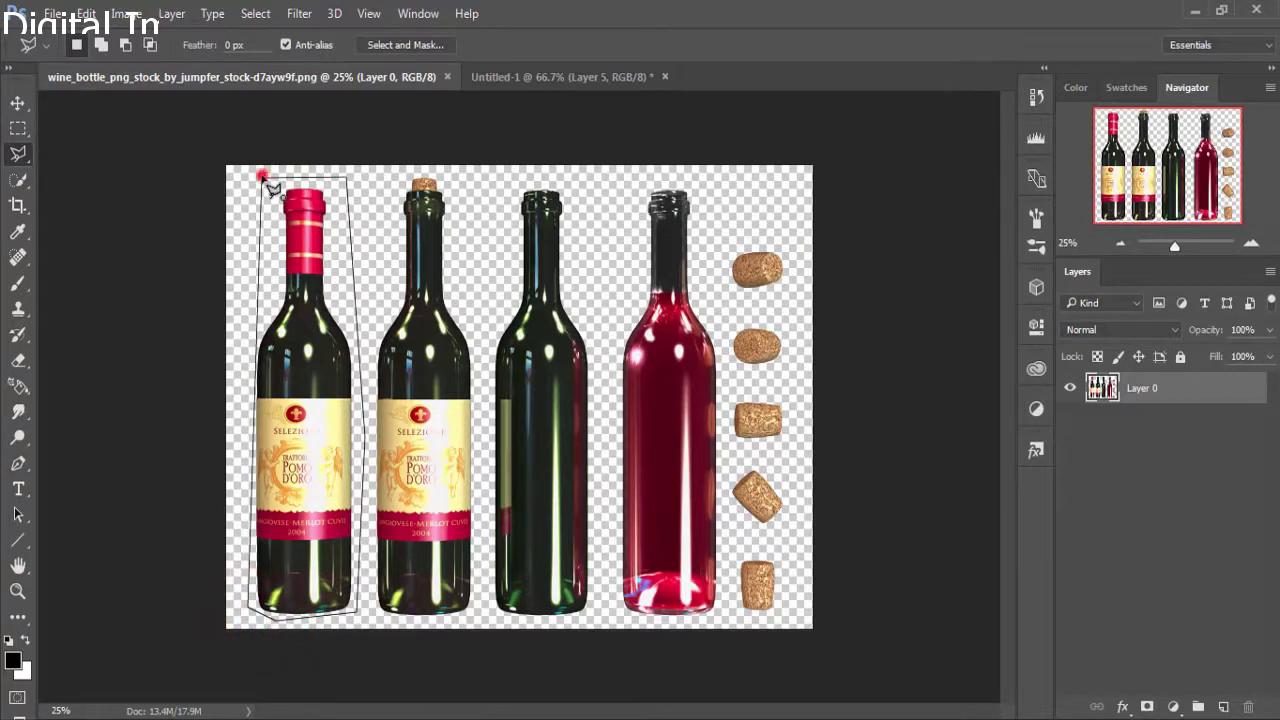
left_click(263, 180)
Drag the selected bottle into Untitled-1 as a new layer on the canvas's left side.
left_click(18, 103)
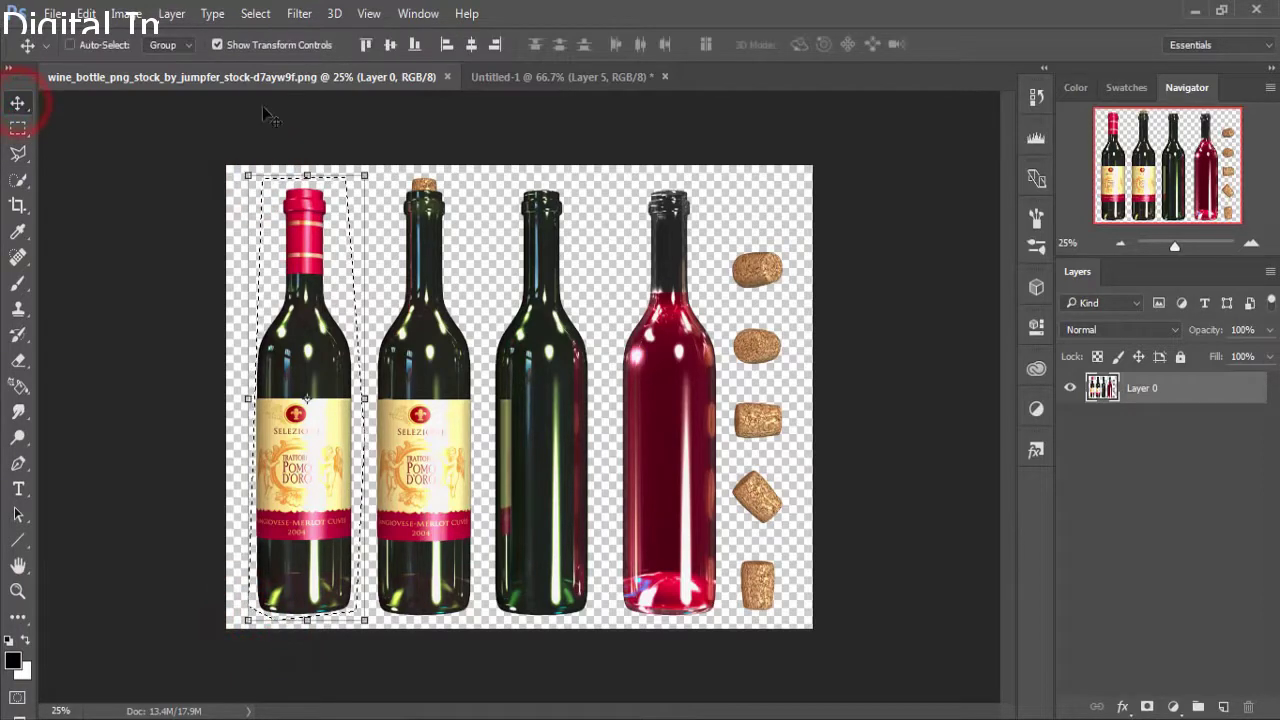
mouse_move(257, 76)
left_mouse_down()
mouse_move(254, 122)
mouse_move(839, 144)
left_mouse_up()
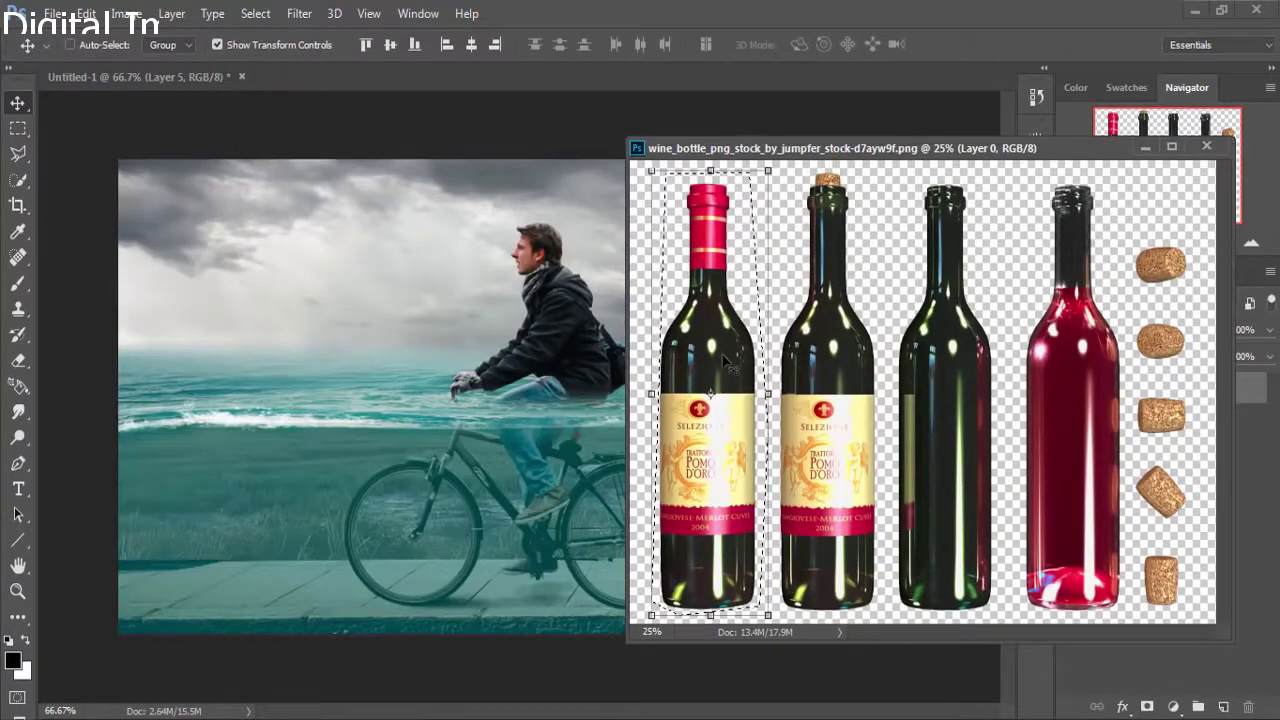
left_click_drag(724, 360, 273, 354)
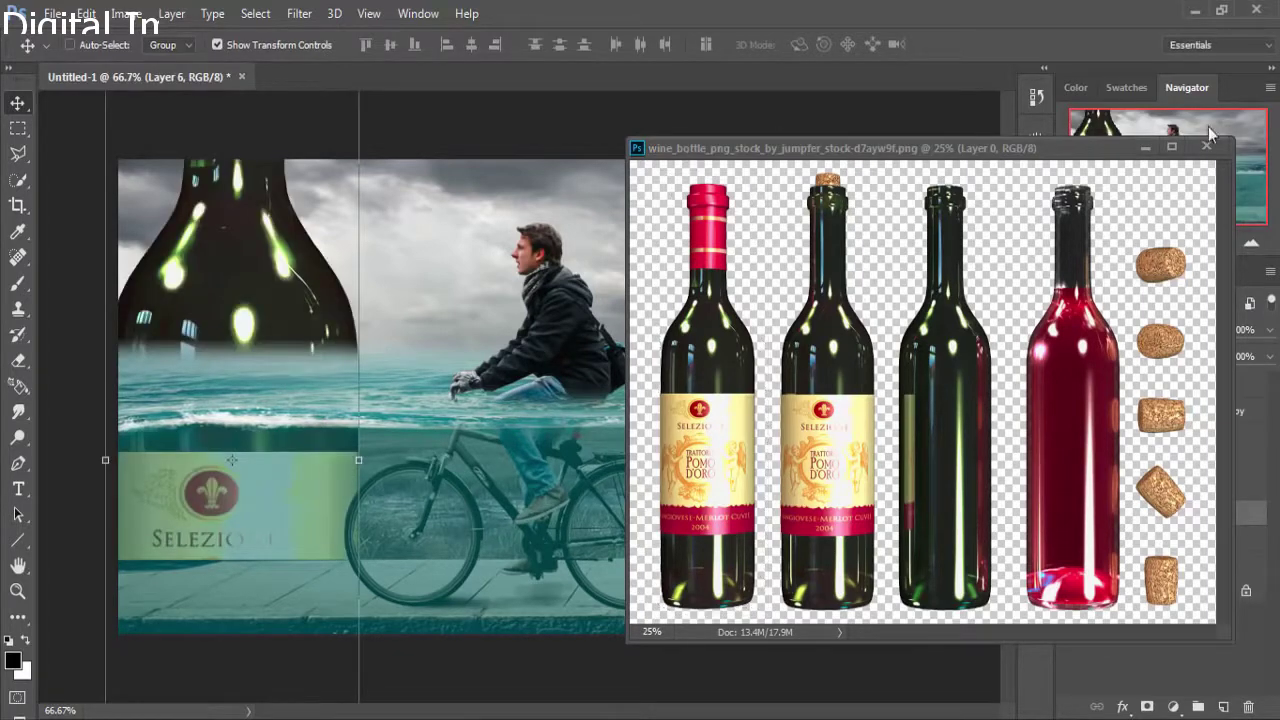
left_click(1145, 147)
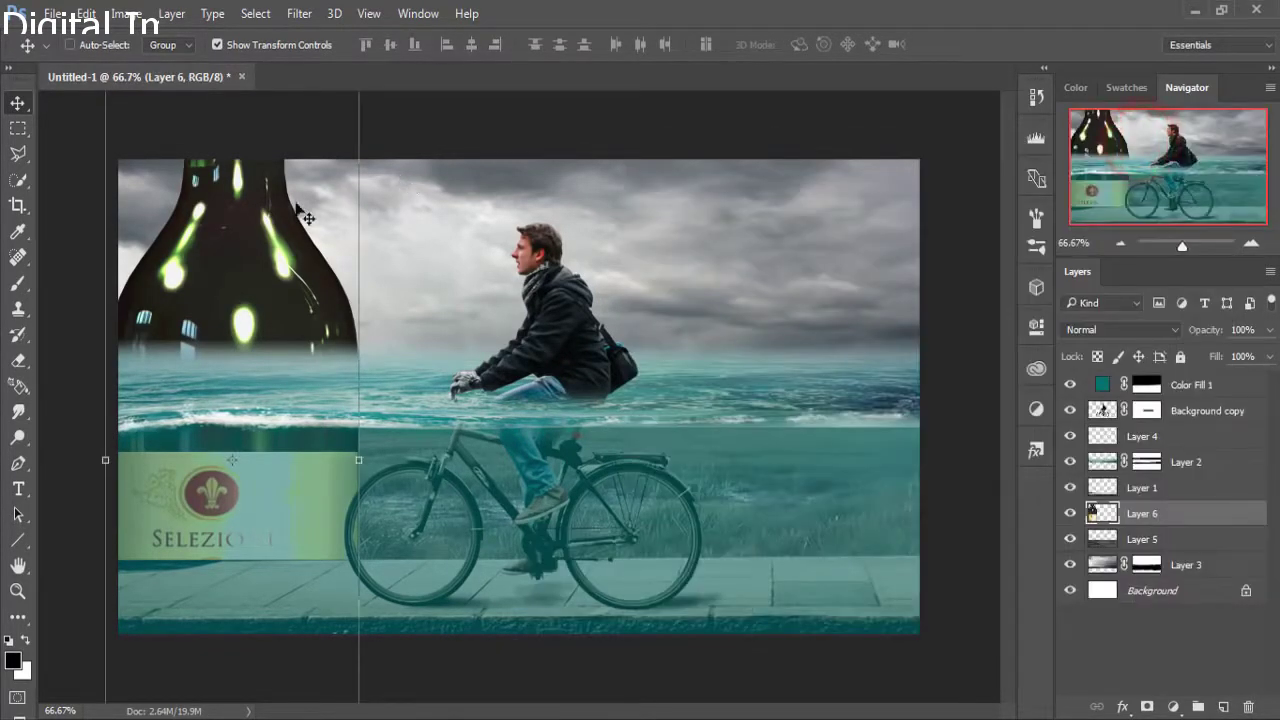
Shrink the wine bottle to a small size and place it at the waterline left of the cyclist.
left_click_drag(281, 232, 299, 540)
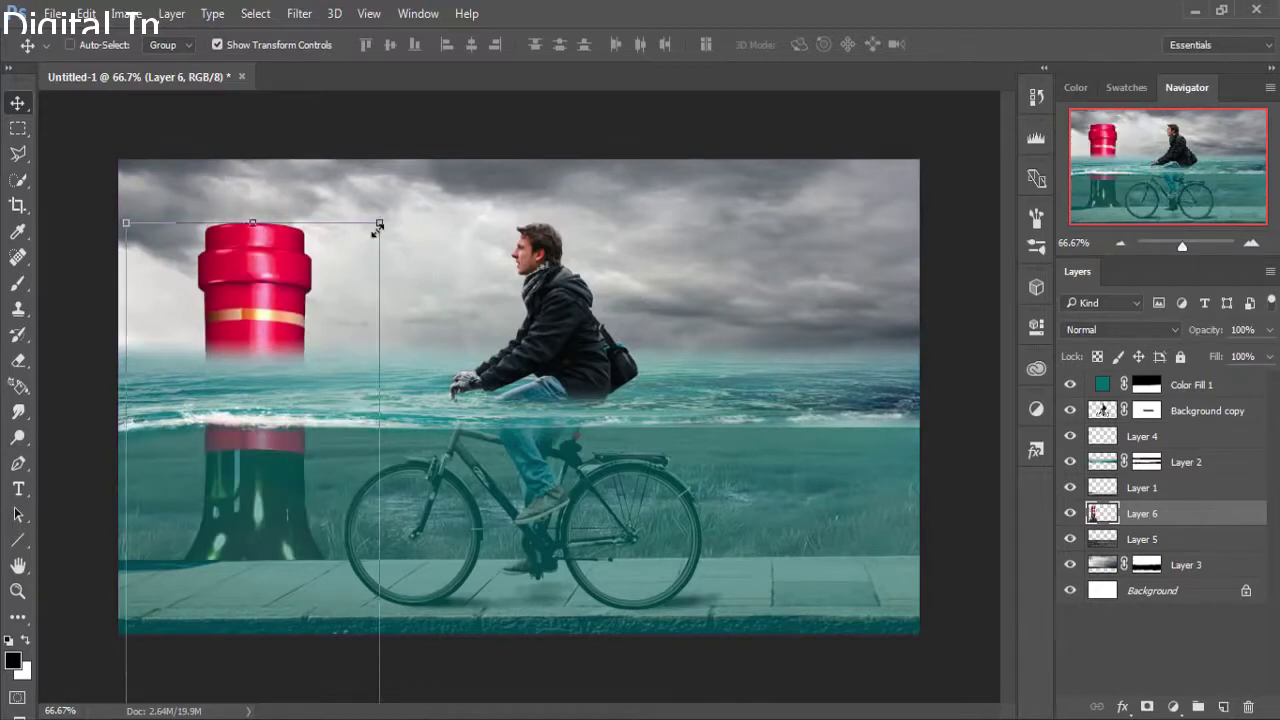
left_click_drag(376, 229, 320, 486)
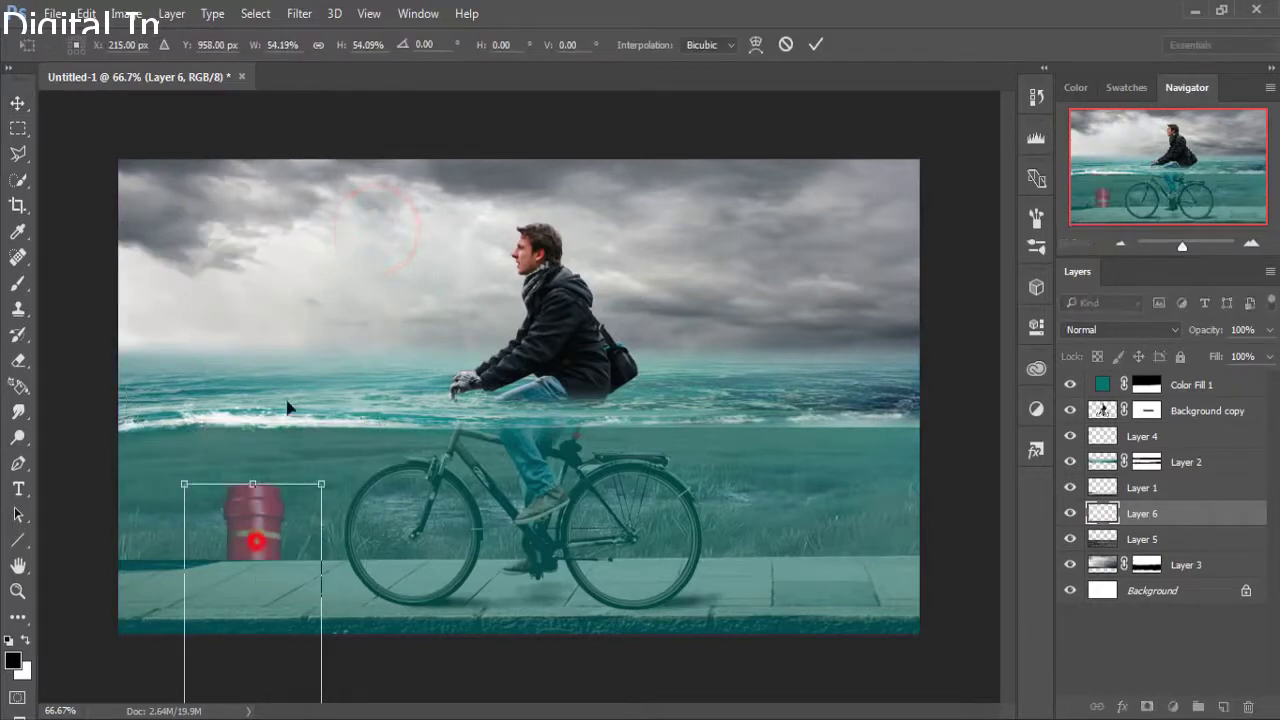
left_click_drag(256, 541, 347, 190)
left_click_drag(411, 103, 395, 351)
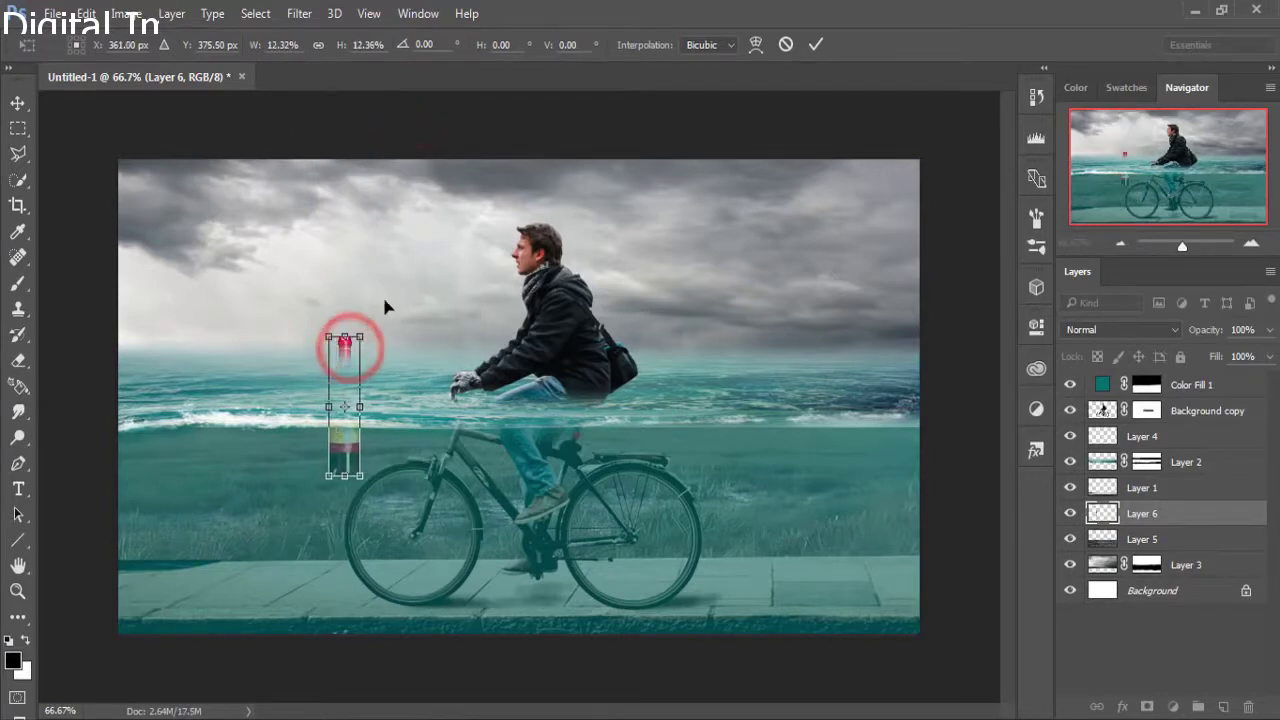
left_click_drag(351, 352, 303, 328)
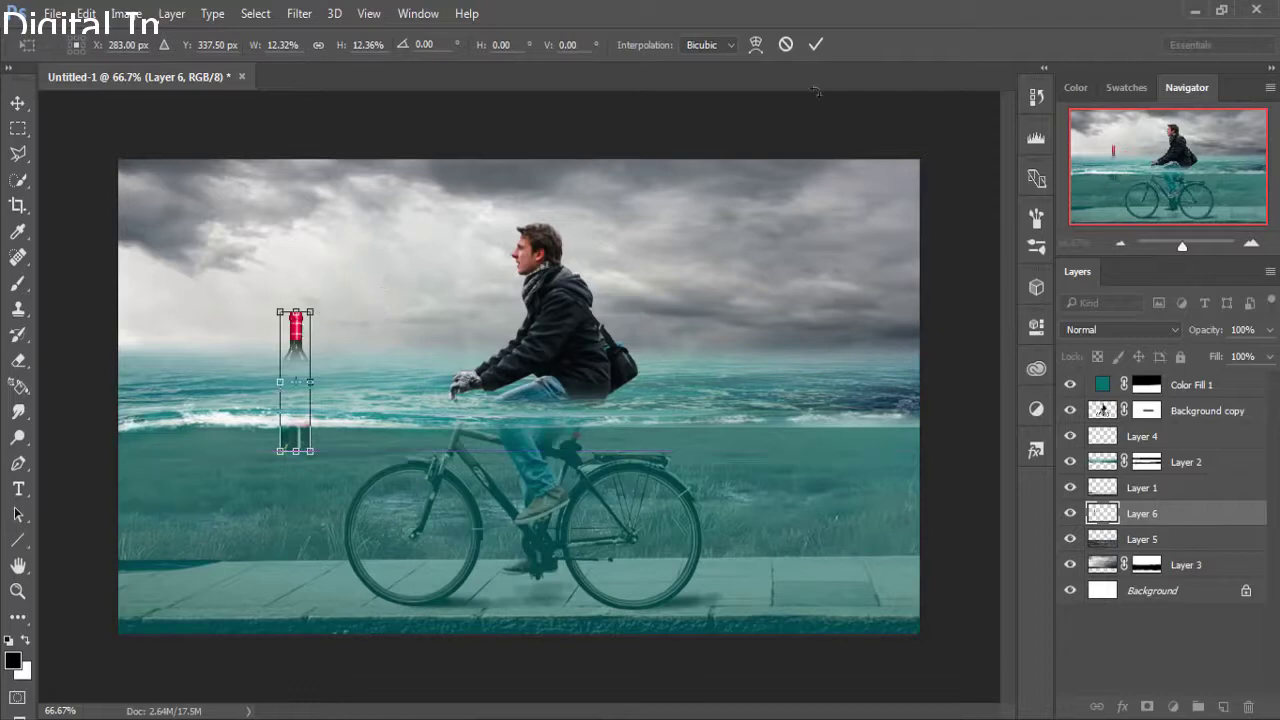
left_click(813, 46)
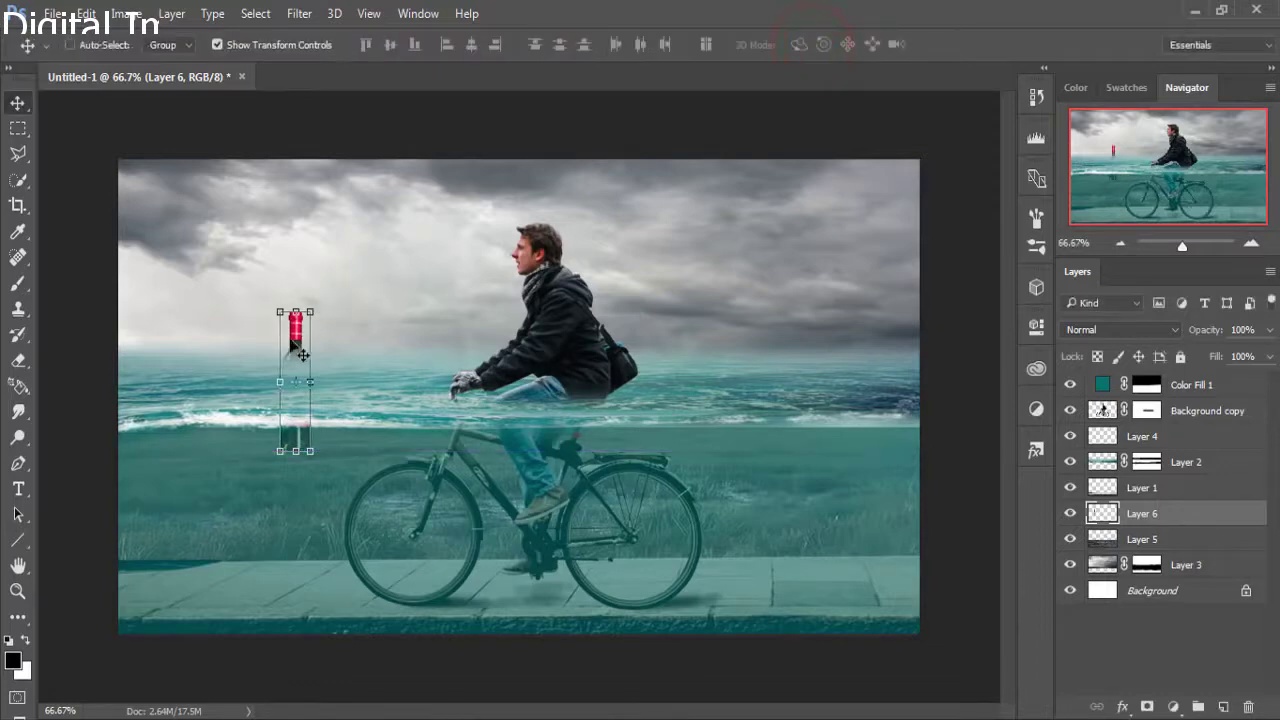
Move Layer 6 above Background copy and tilt the bottle about −49° to lie flatter.
left_click_drag(1192, 519, 1206, 411)
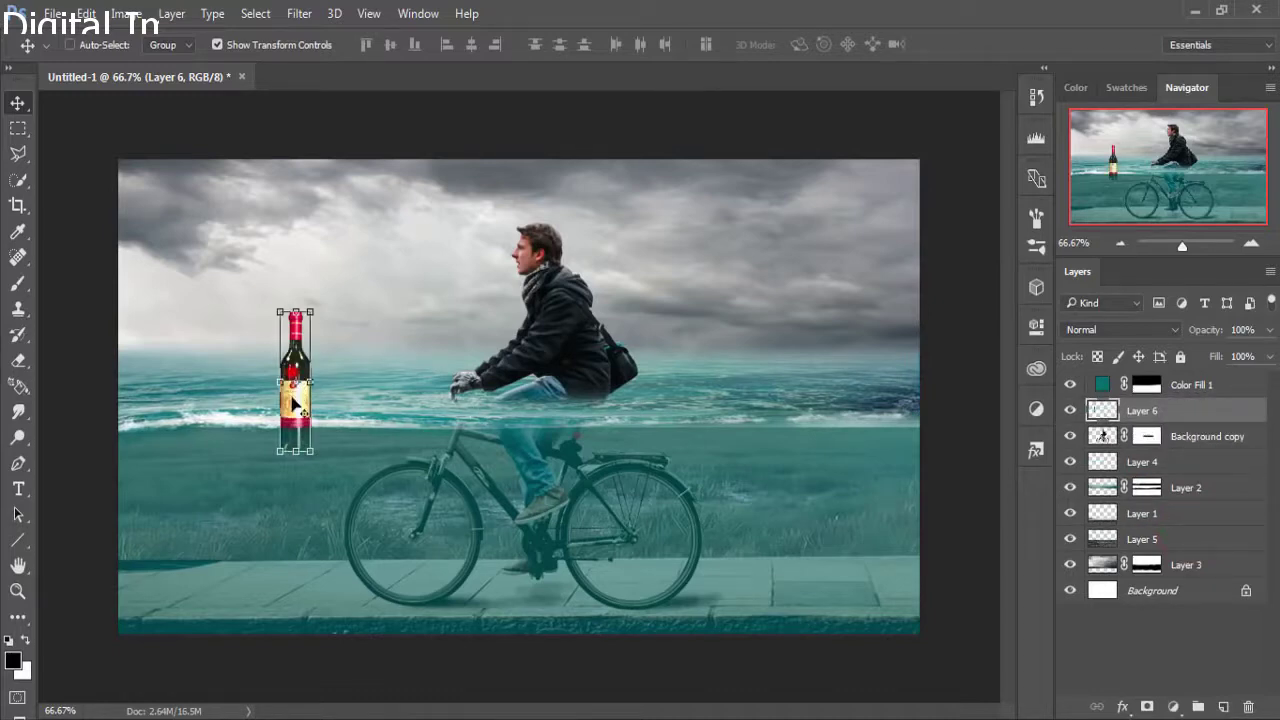
mouse_move(296, 386)
left_mouse_down()
mouse_move(299, 364)
mouse_move(242, 400)
left_mouse_up()
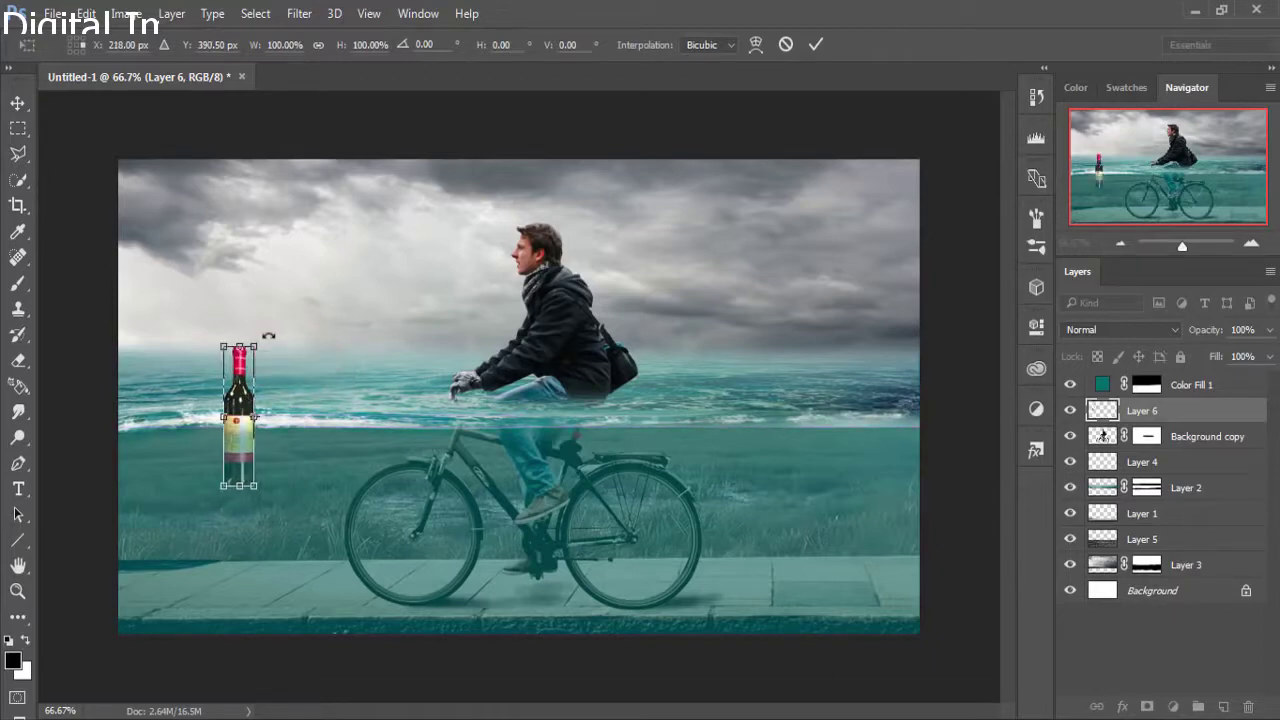
left_click_drag(226, 312, 198, 294)
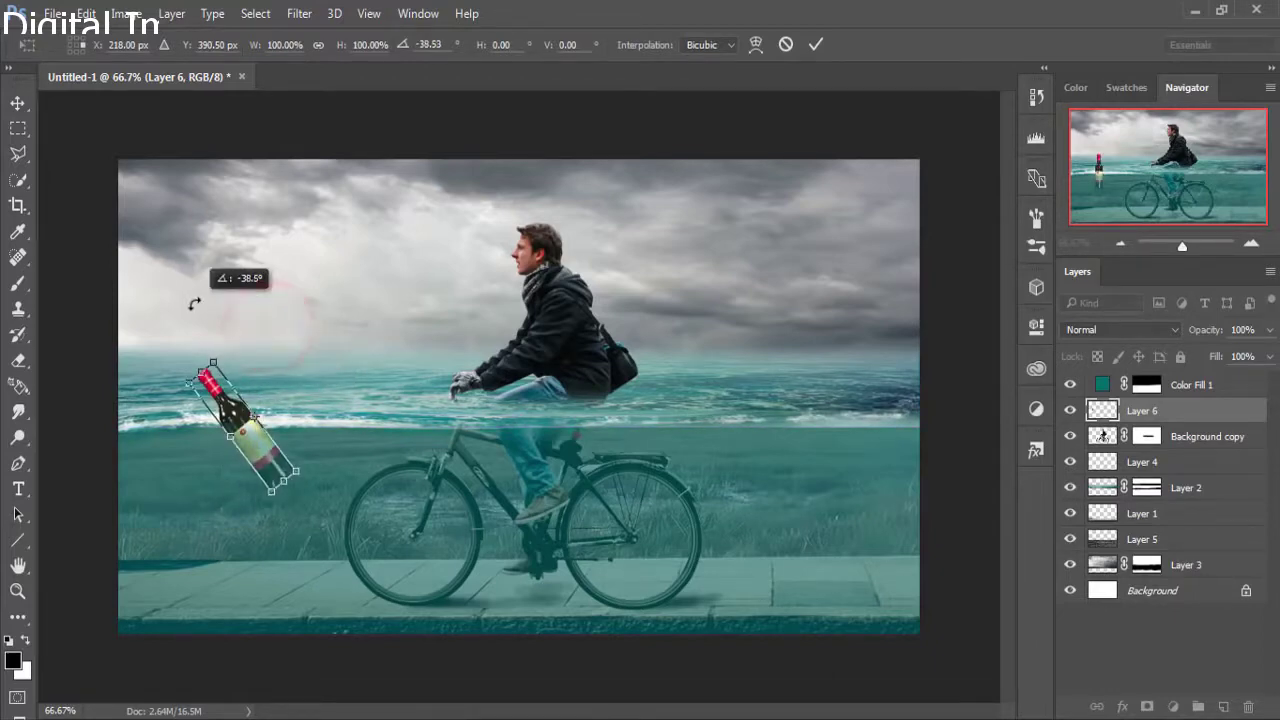
left_click_drag(255, 418, 265, 405)
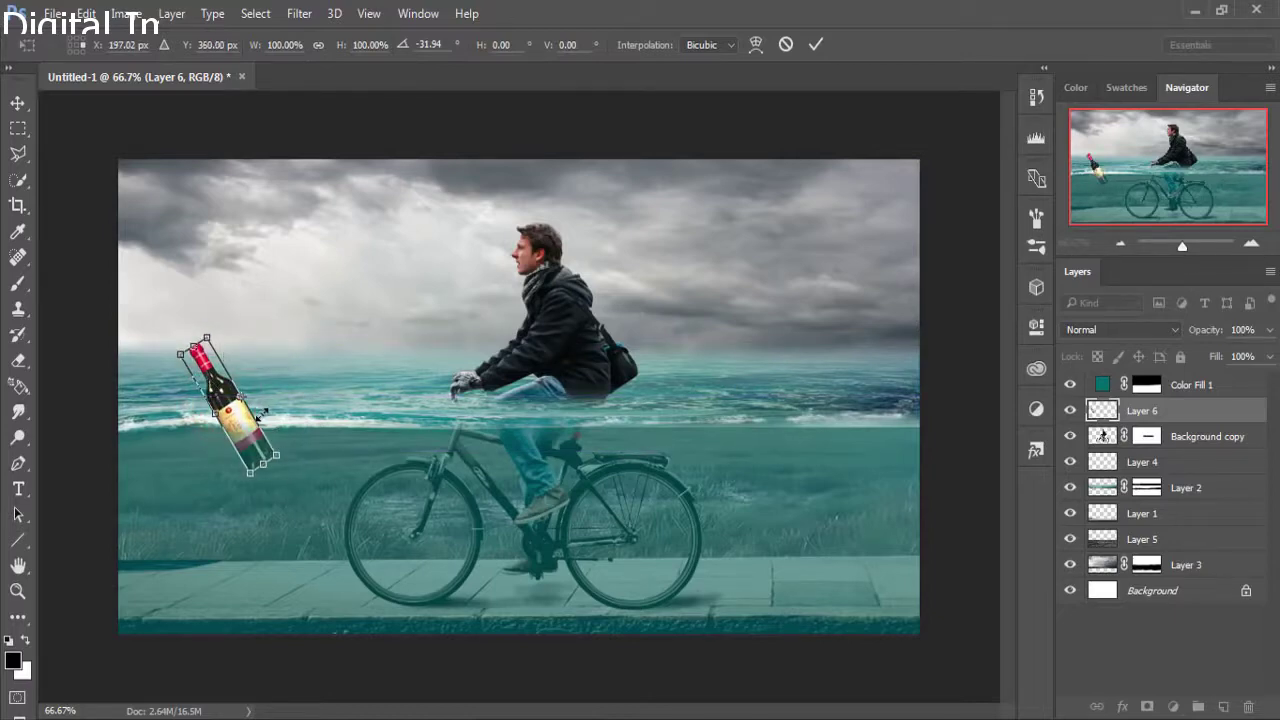
left_click_drag(207, 335, 219, 356)
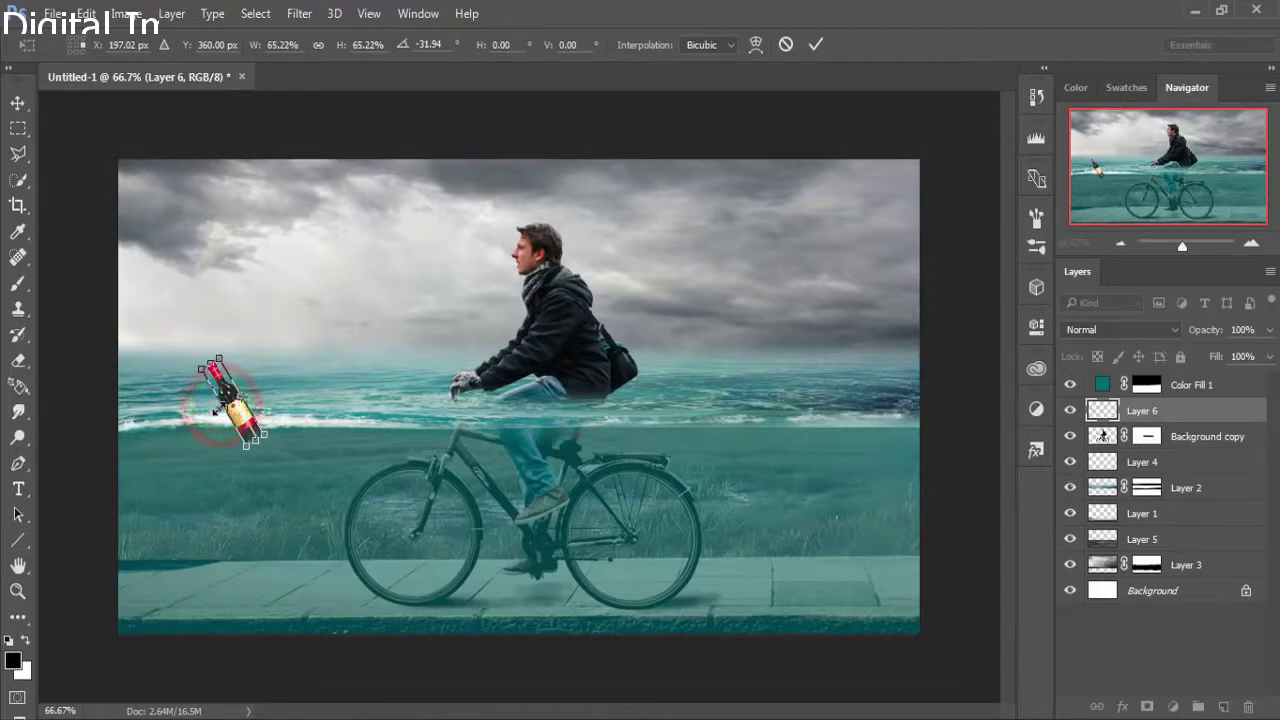
left_click_drag(224, 404, 215, 408)
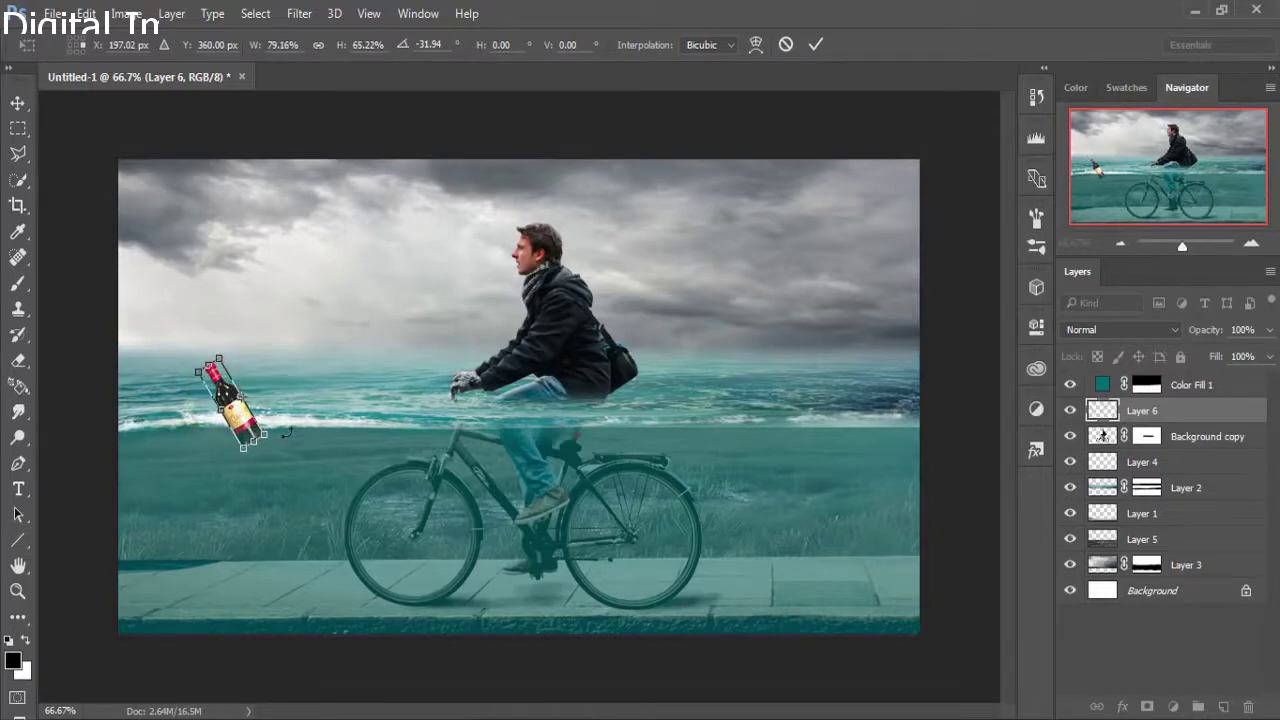
left_click_drag(283, 437, 288, 426)
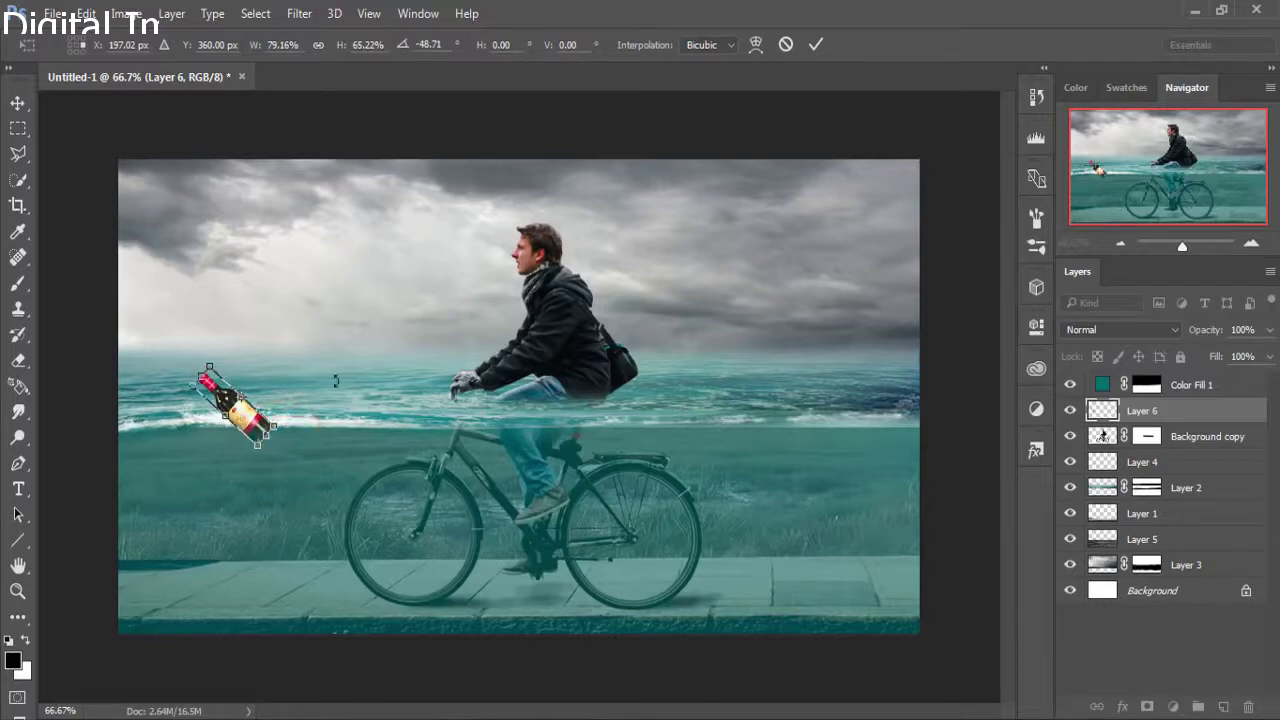
left_click_drag(245, 418, 245, 421)
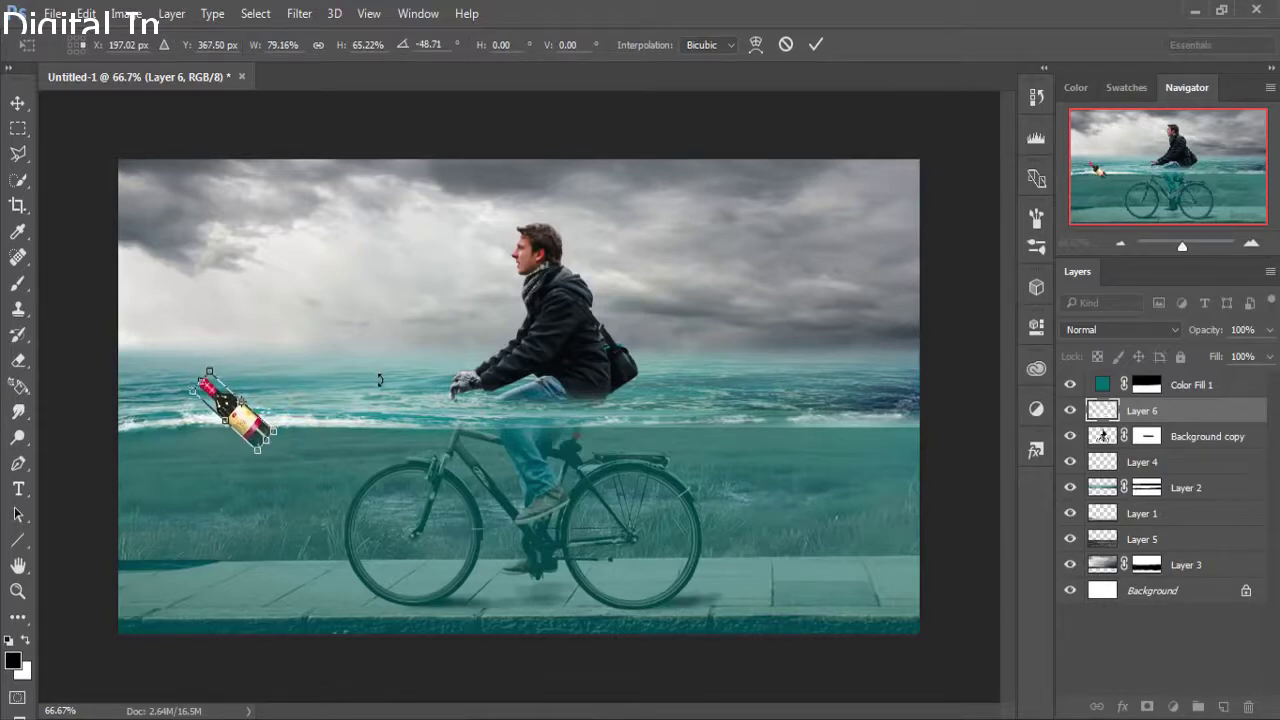
left_click(818, 46)
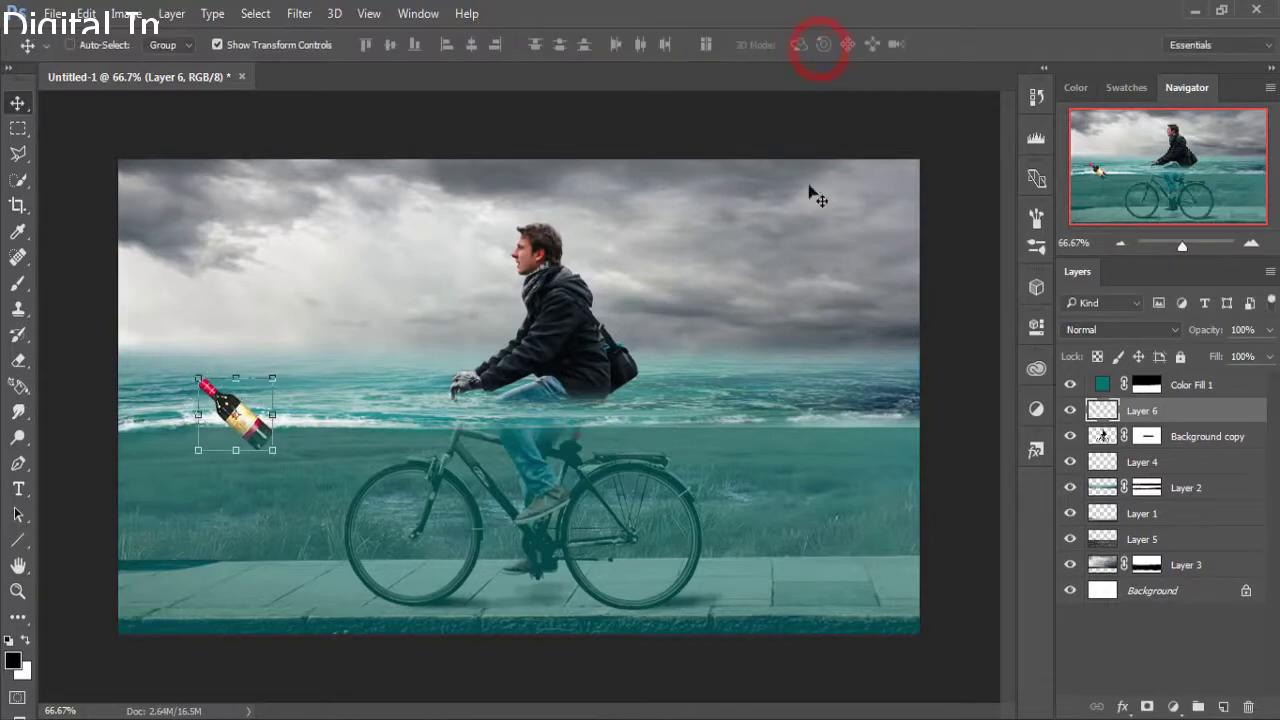
Add a mask to Layer 6 and paint black across the bottle's middle with a smaller brush.
left_click(1147, 706)
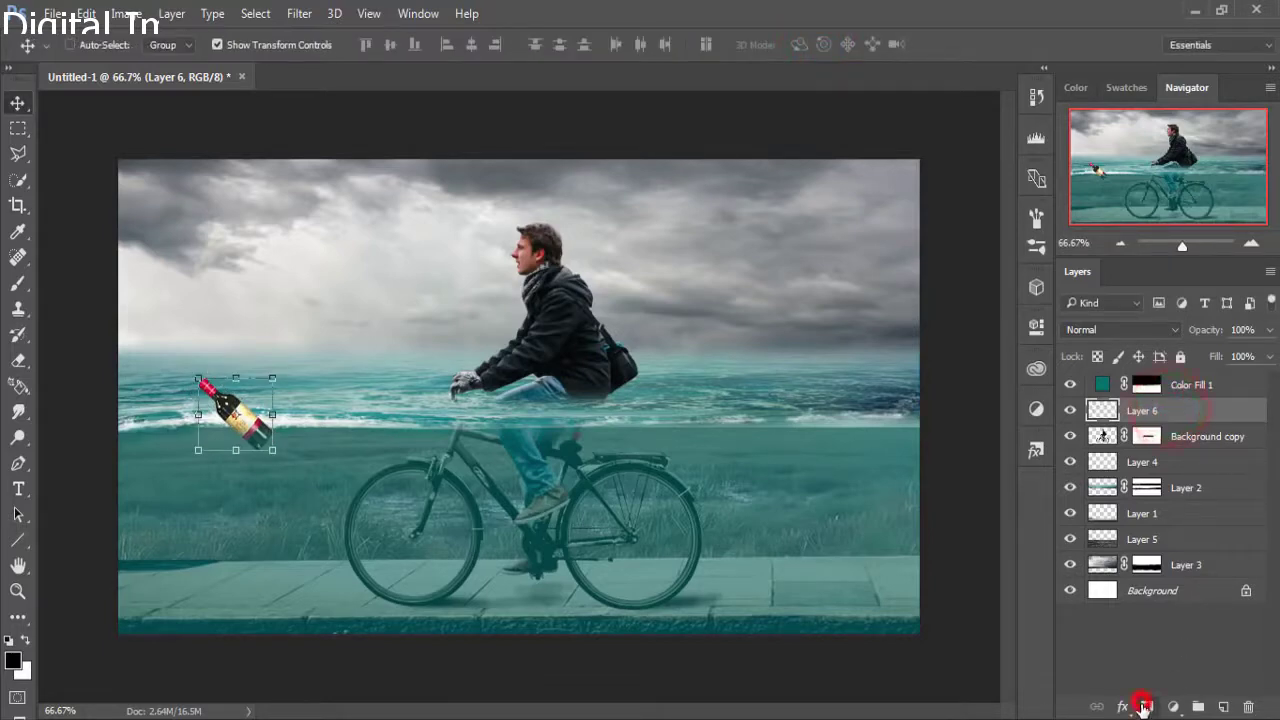
left_click(17, 283)
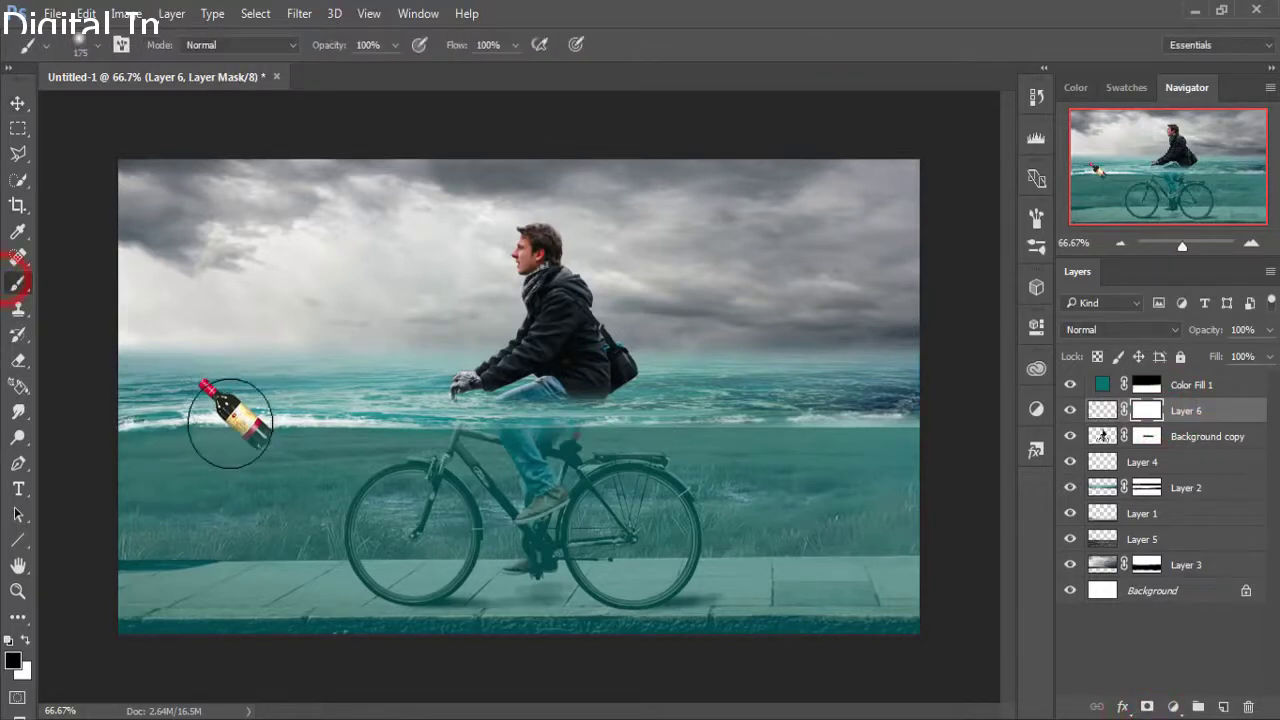
key("bracketleft")
key("bracketleft")
key("bracketleft")
key("bracketleft")
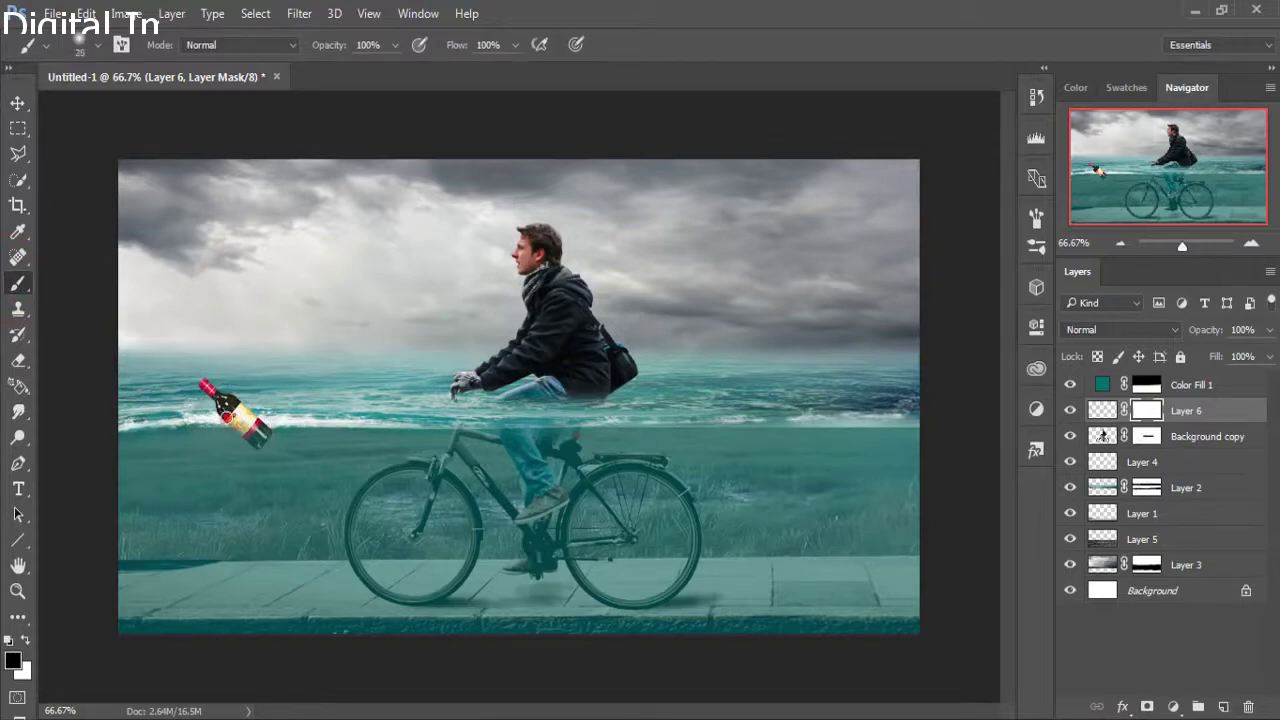
left_click_drag(225, 415, 282, 418)
left_click(16, 104)
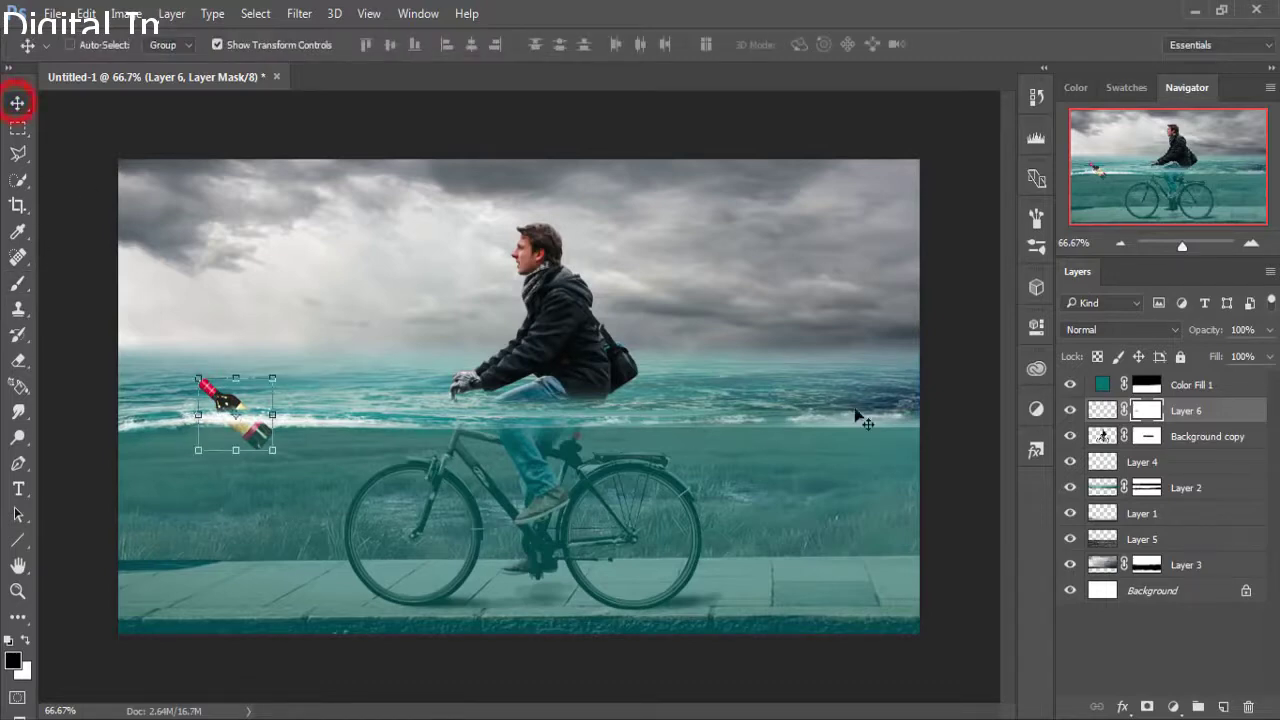
Duplicate Layer 6, move the copy to the right waterline, and rotate it the opposite way.
right_click(1196, 420)
left_click(878, 192)
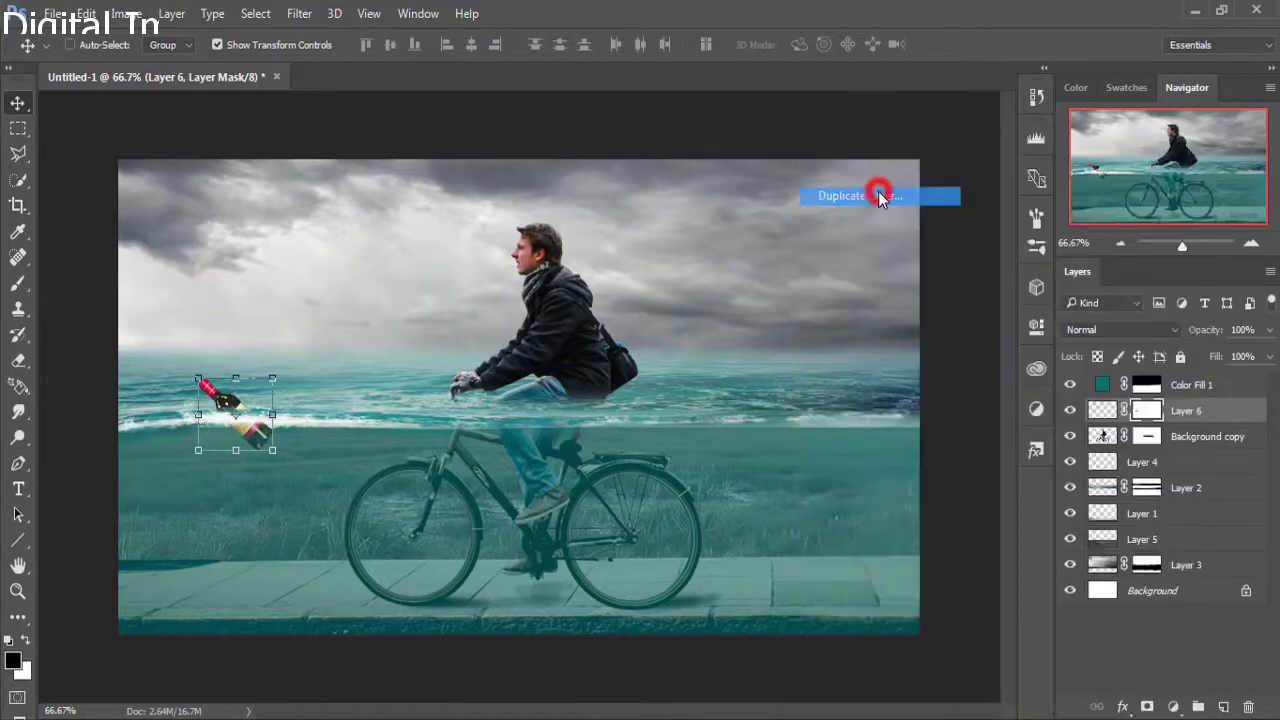
left_click(1187, 235)
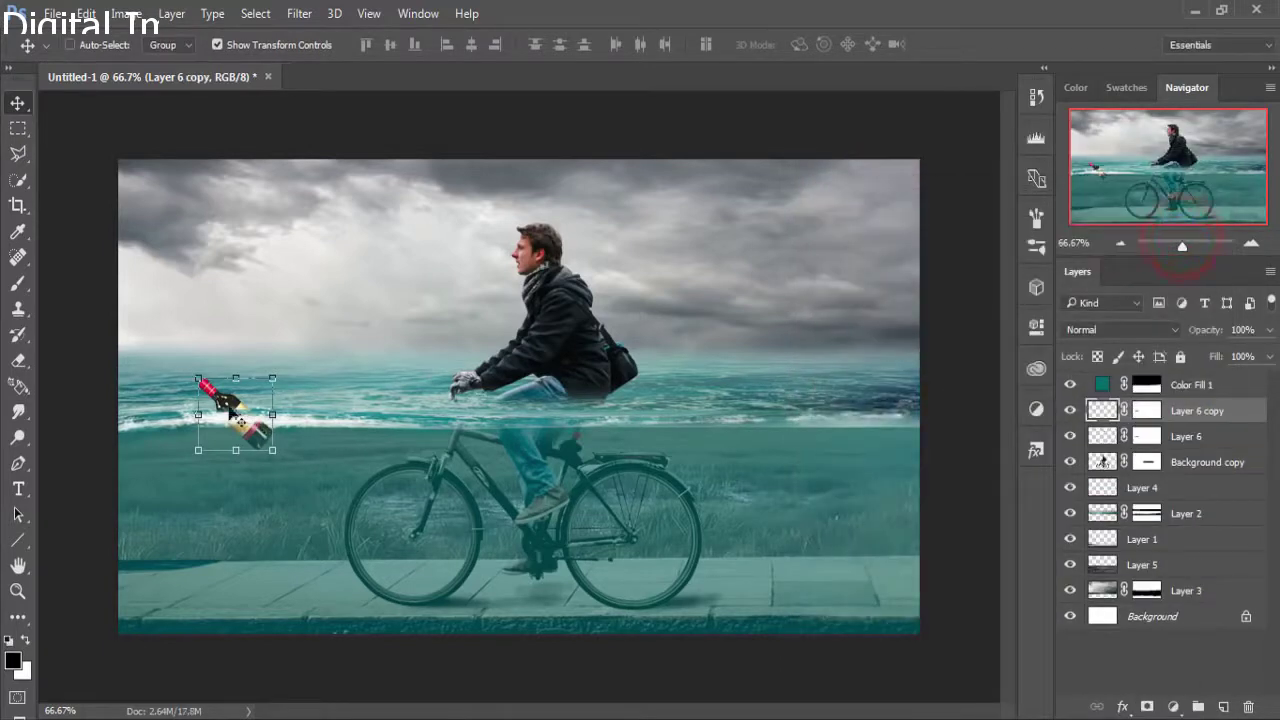
left_click_drag(238, 413, 800, 404)
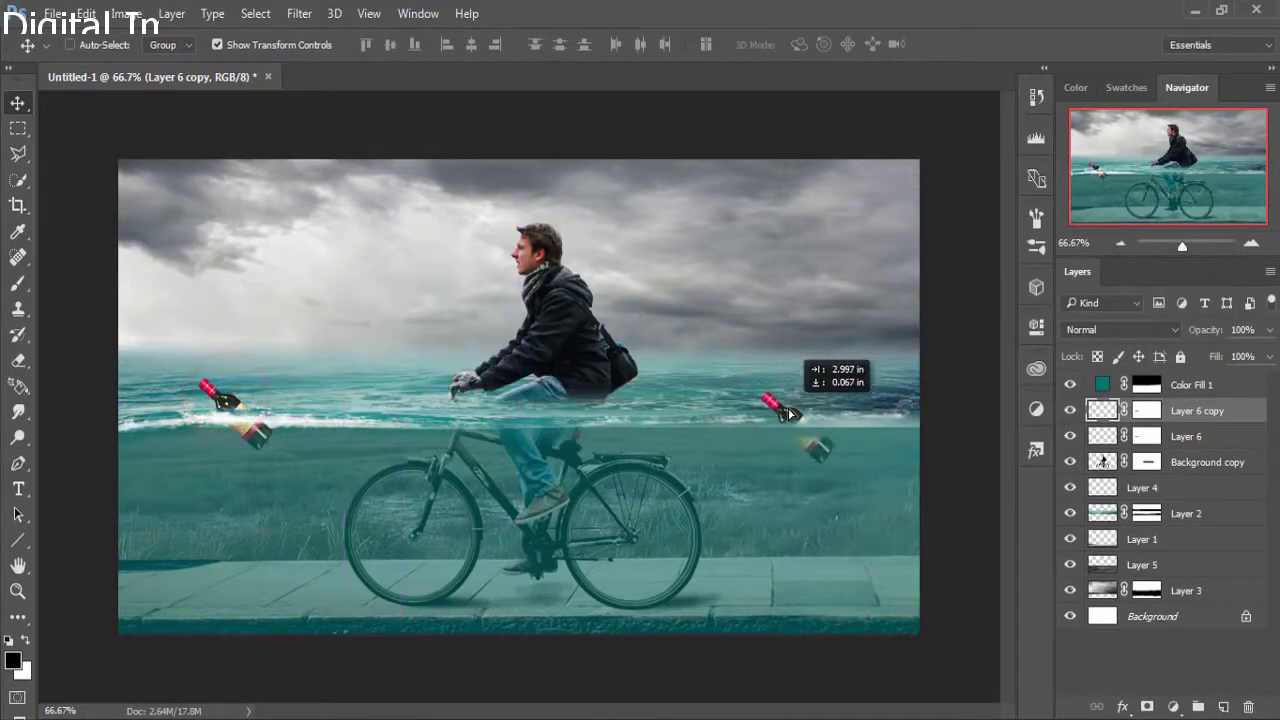
left_click_drag(800, 404, 800, 404)
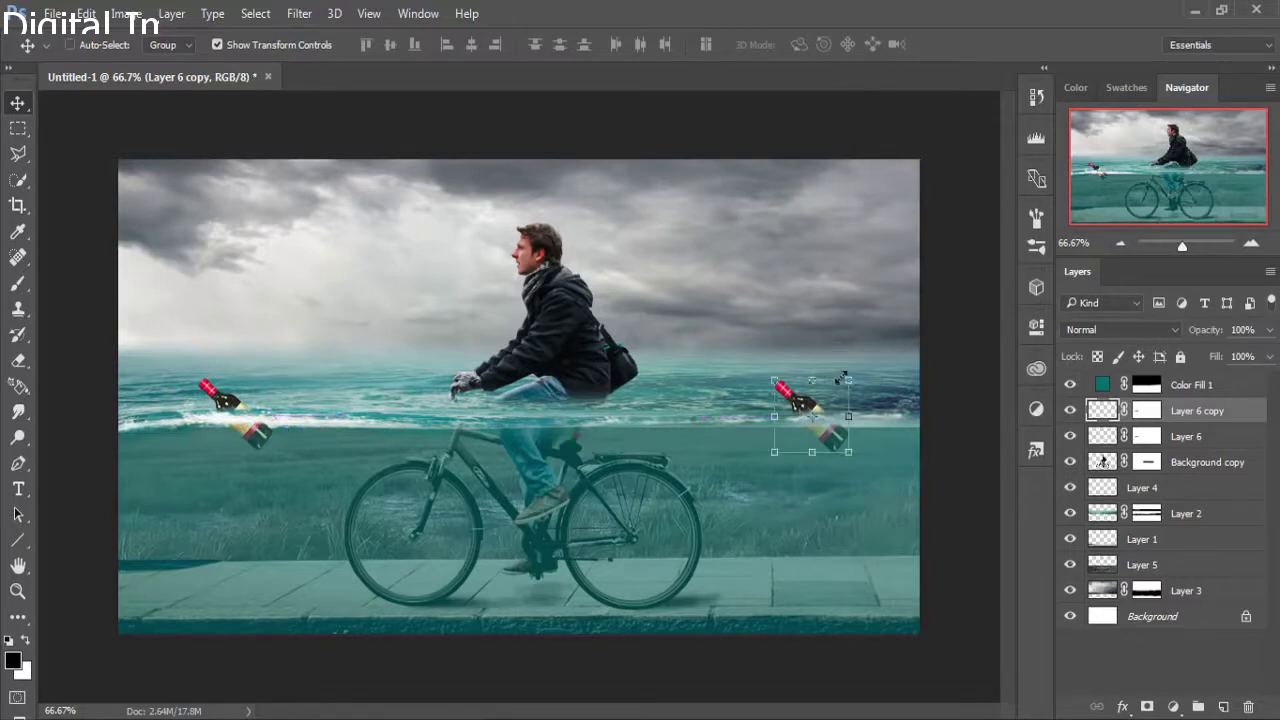
left_click_drag(865, 365, 913, 549)
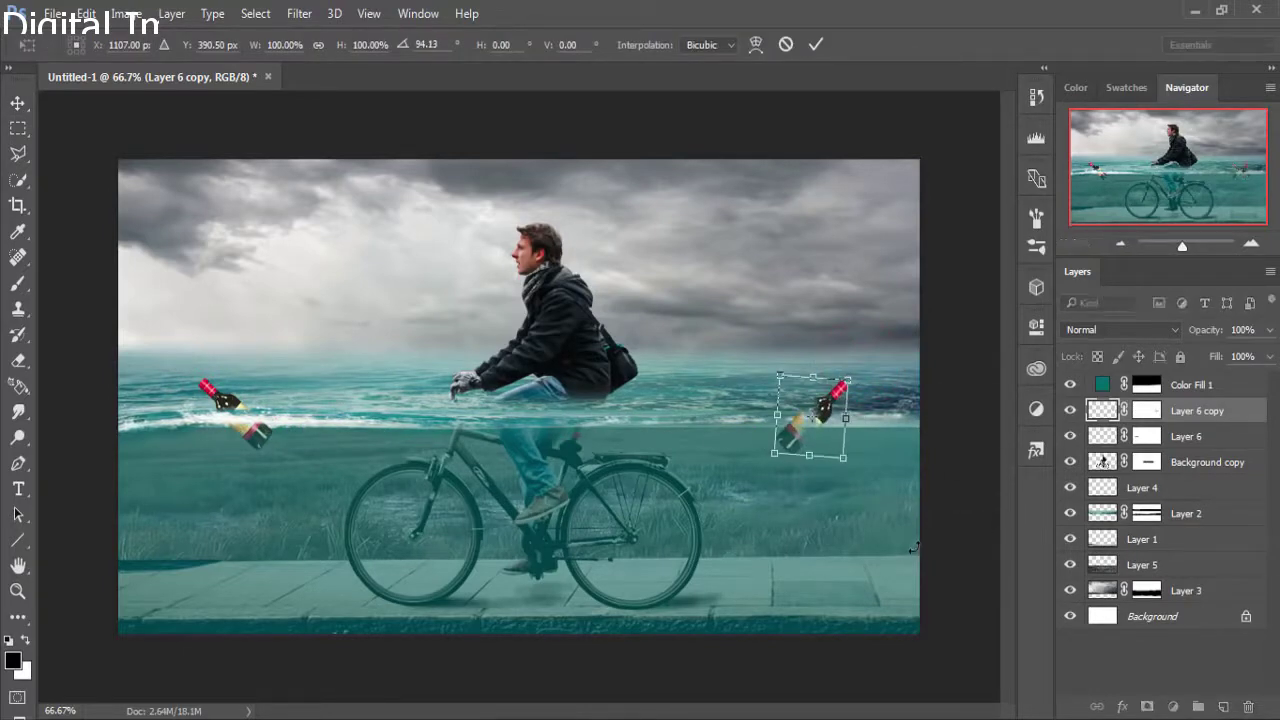
Commit the copy's rotation and paint its mask to adjust how much bottle shows above water.
left_click(814, 45)
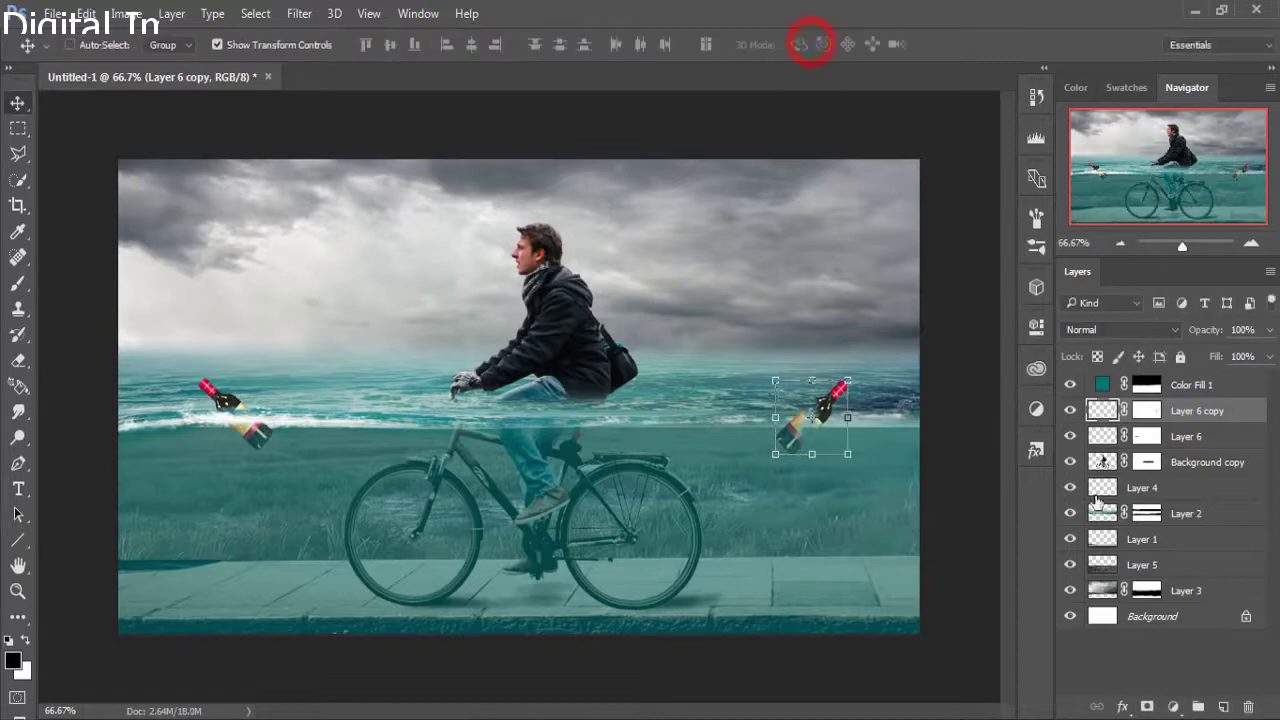
left_click(14, 287)
left_click(1146, 400)
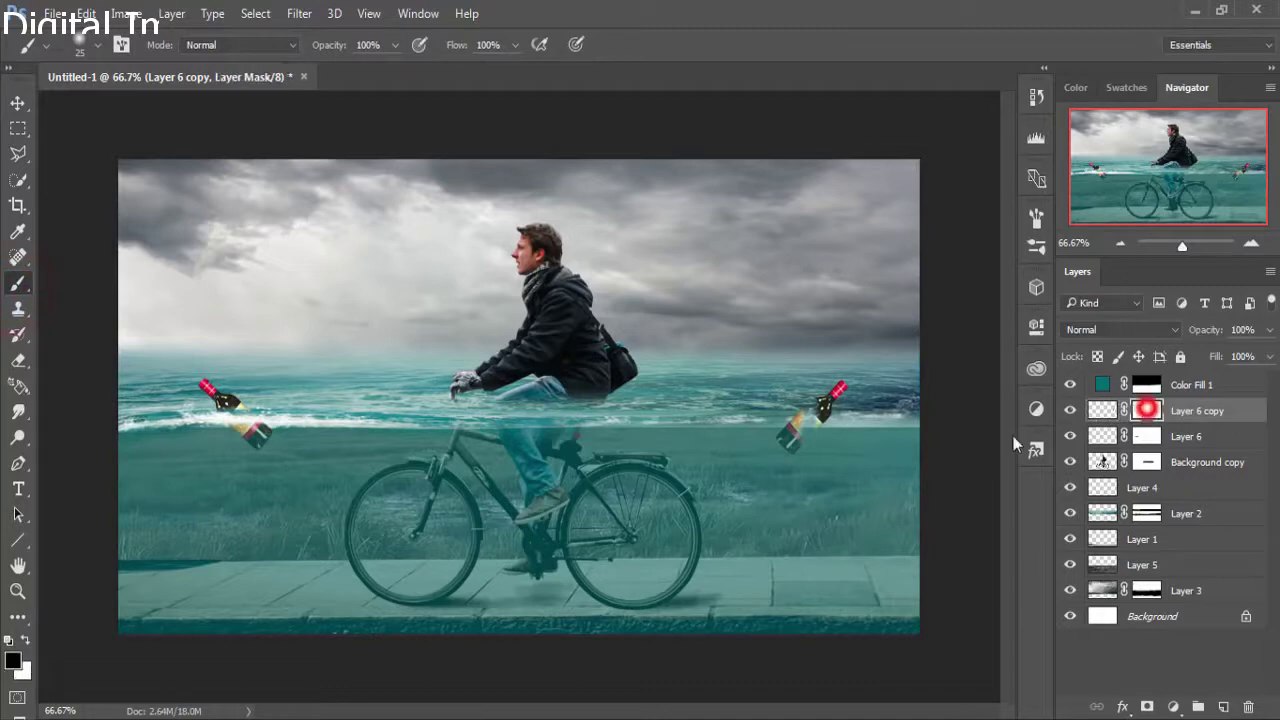
key("x")
left_click_drag(806, 430, 778, 430)
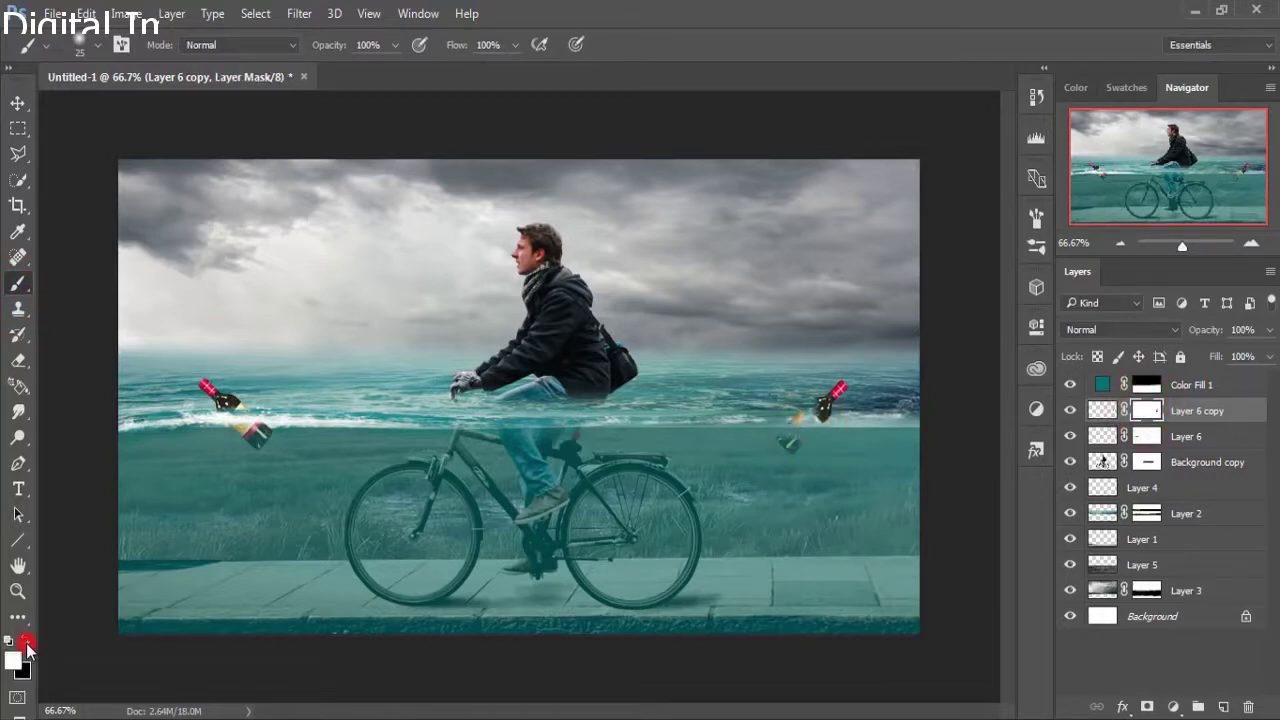
left_click_drag(771, 434, 831, 432)
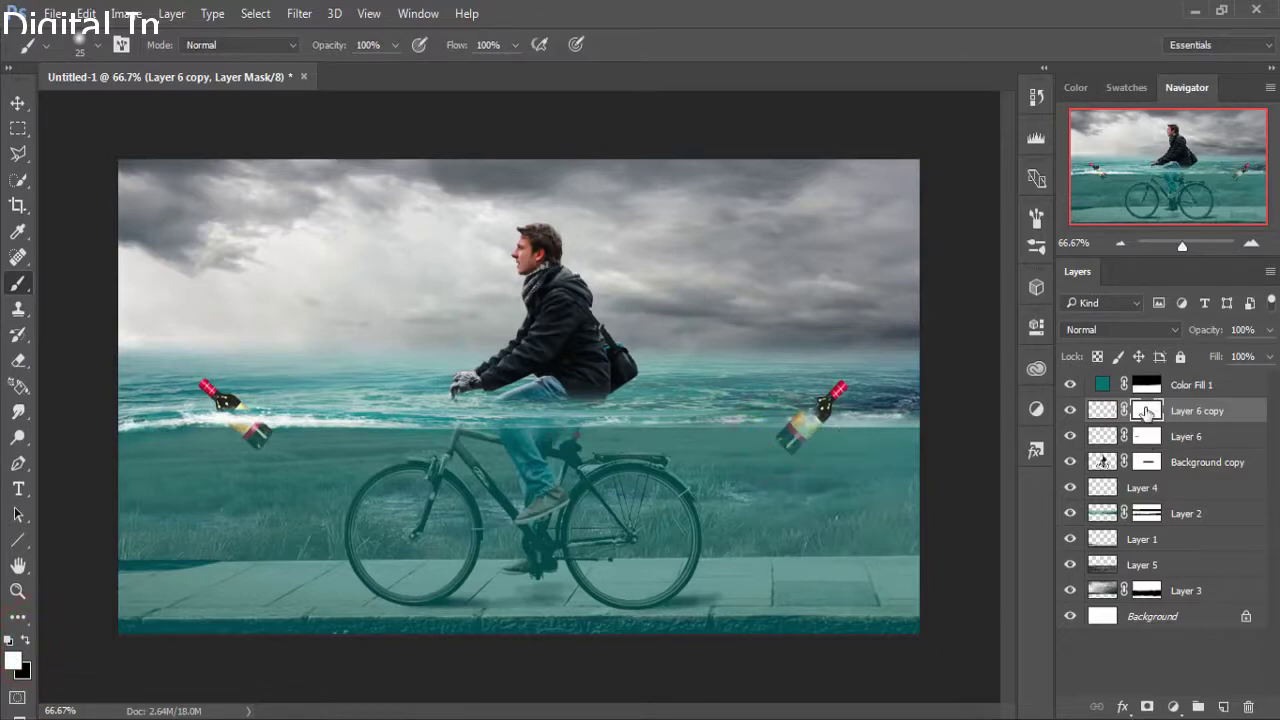
left_click(792, 414)
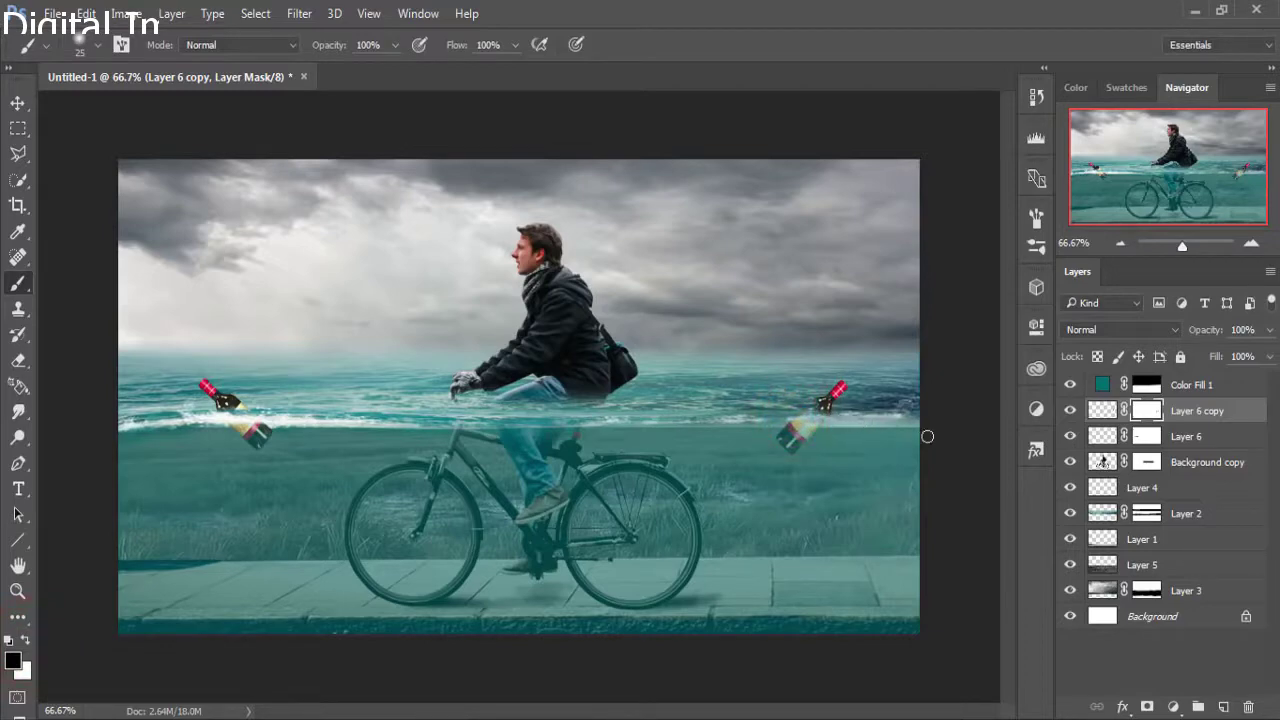
Rotate the right bottle to about −59° so it stands nearly upright.
left_click(20, 101)
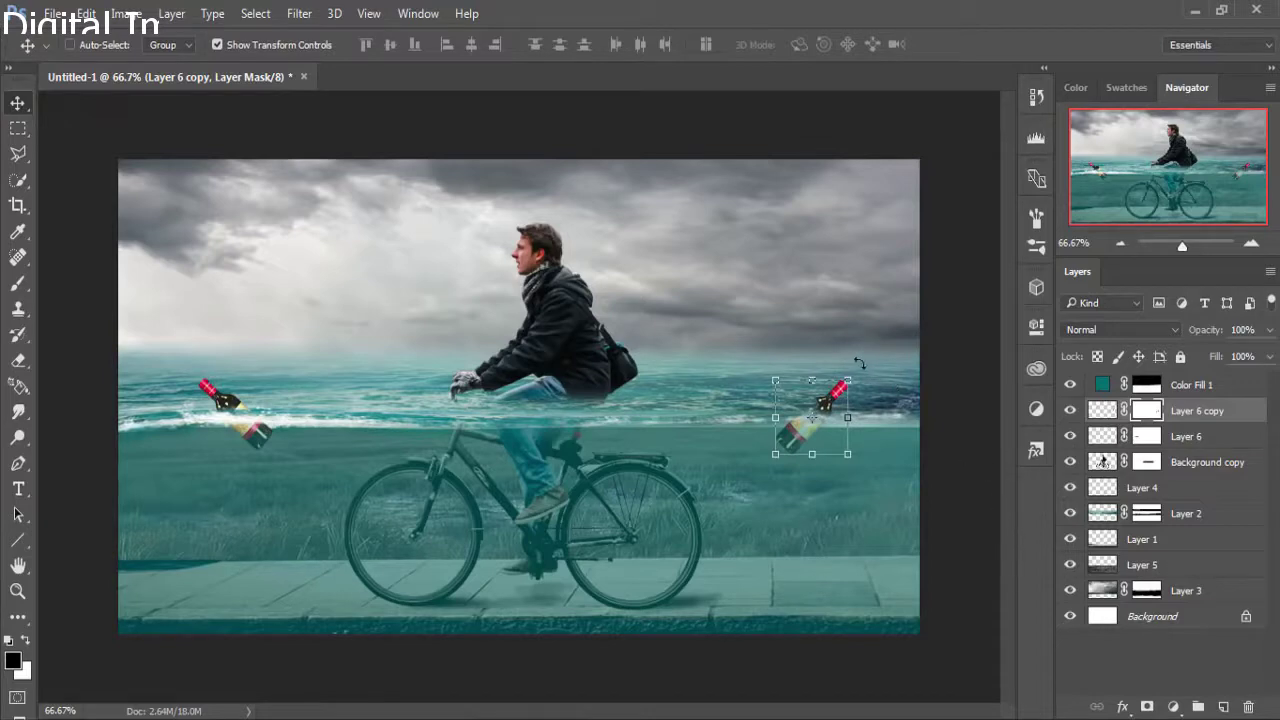
left_click_drag(859, 364, 789, 350)
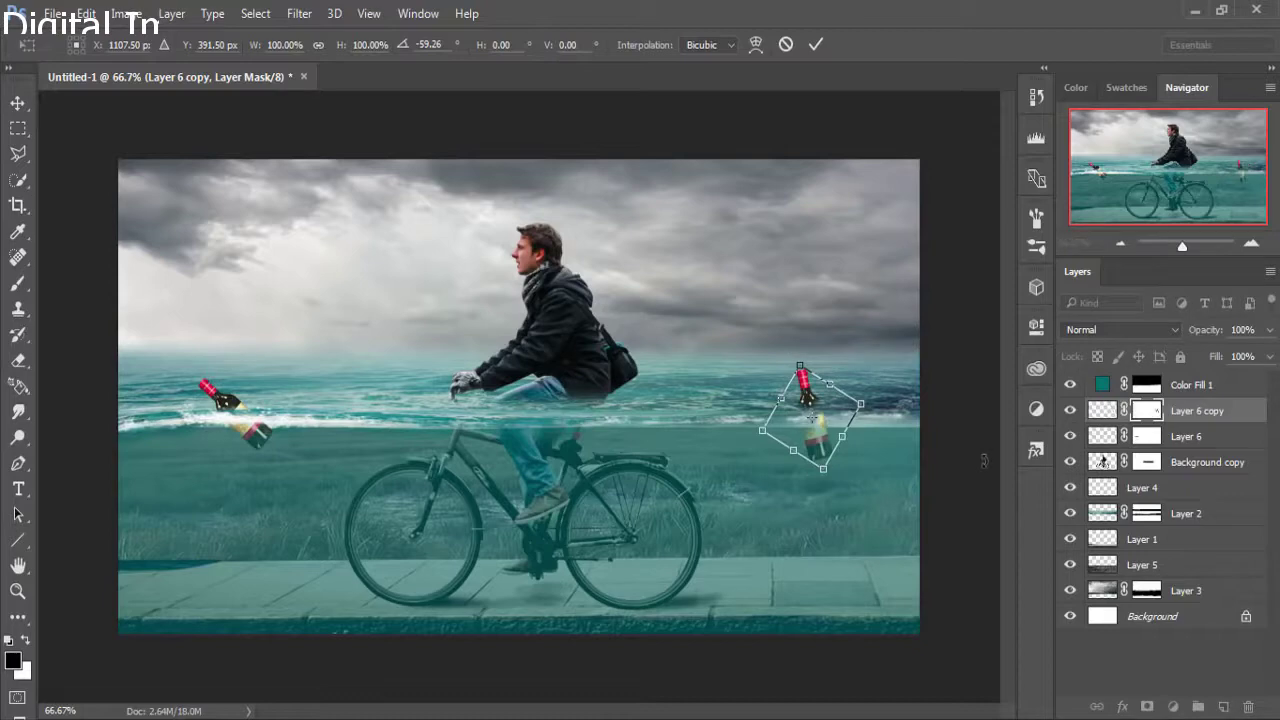
left_click(816, 45)
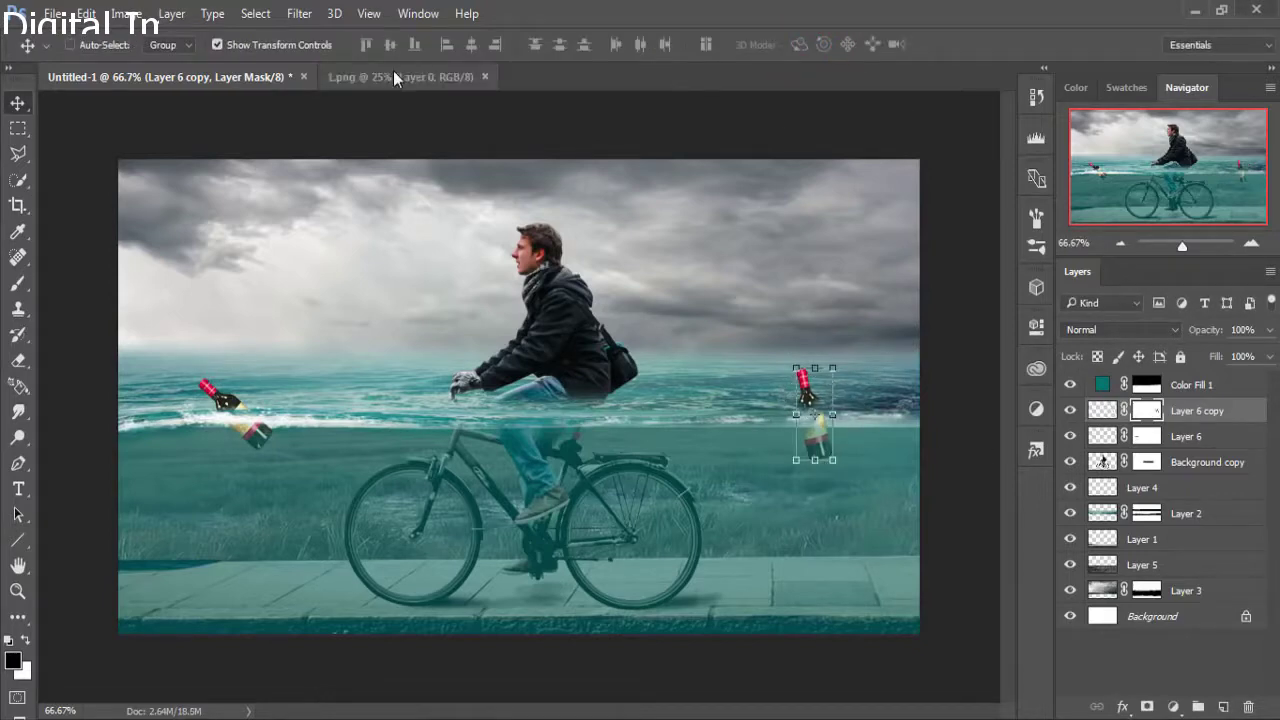
Lasso the top-left sheet-music page in 1.png and float that image window.
left_click(395, 78)
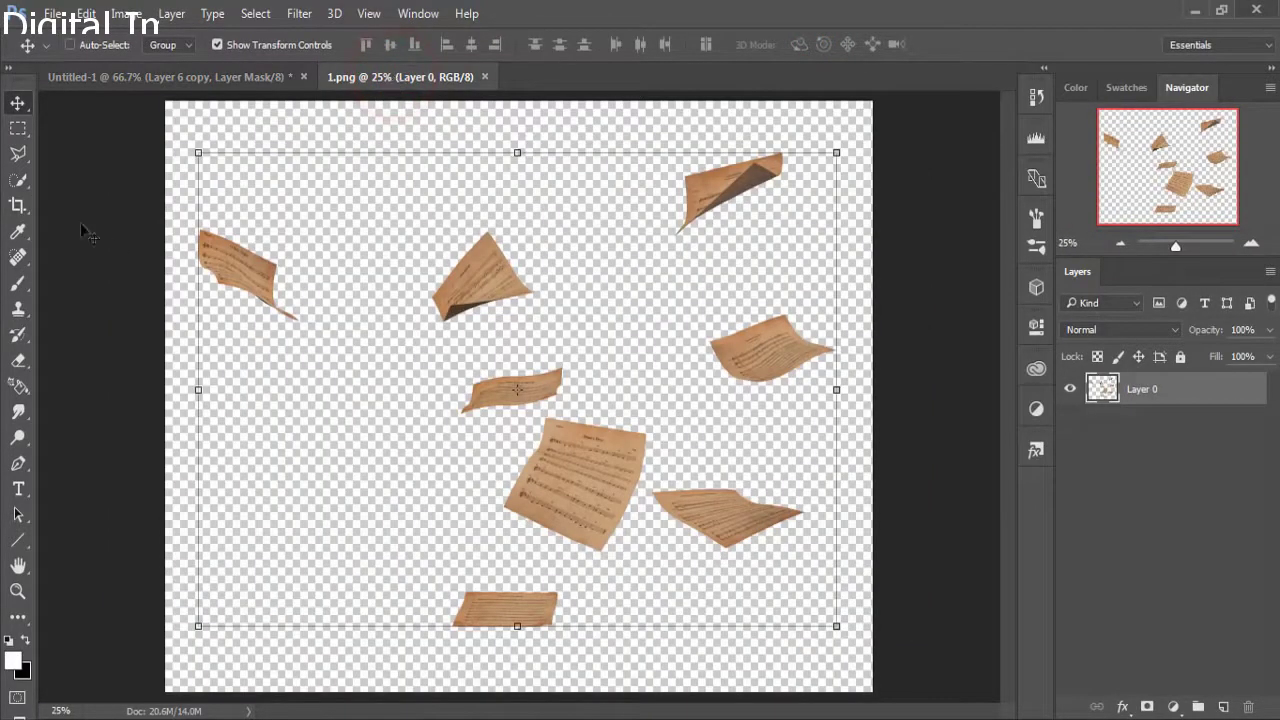
left_click(17, 155)
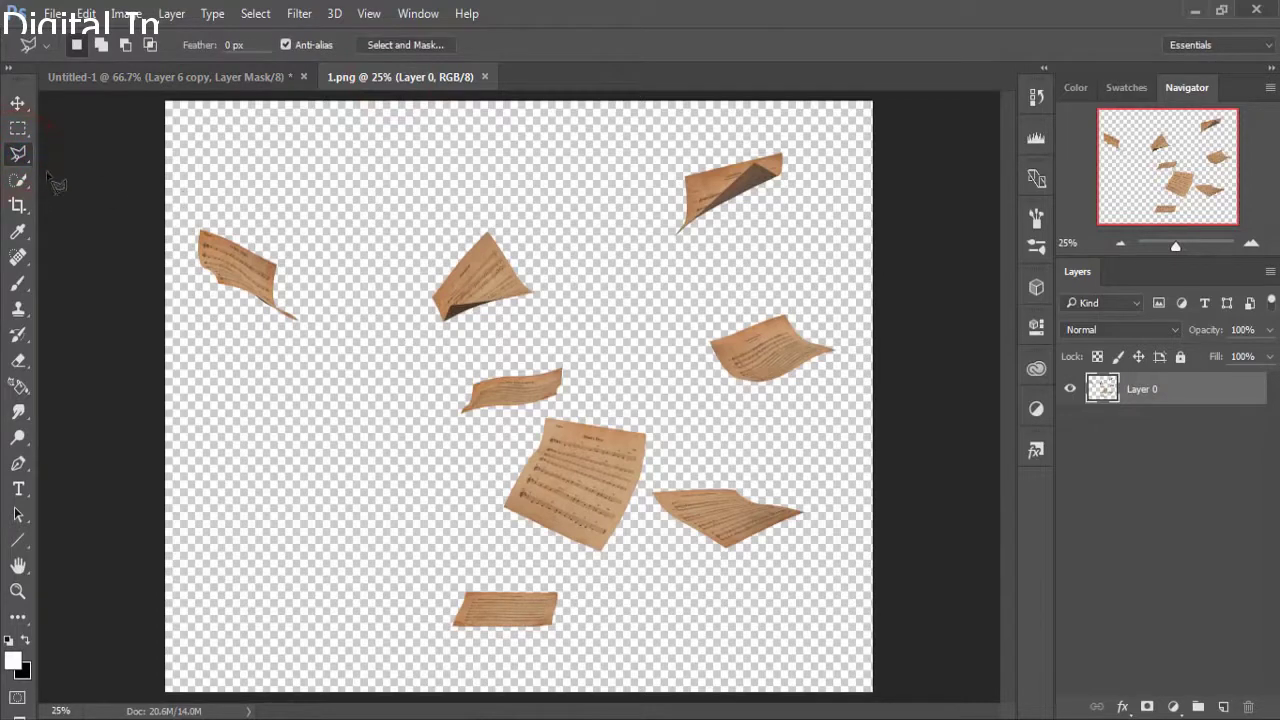
left_click_drag(28, 165, 106, 162)
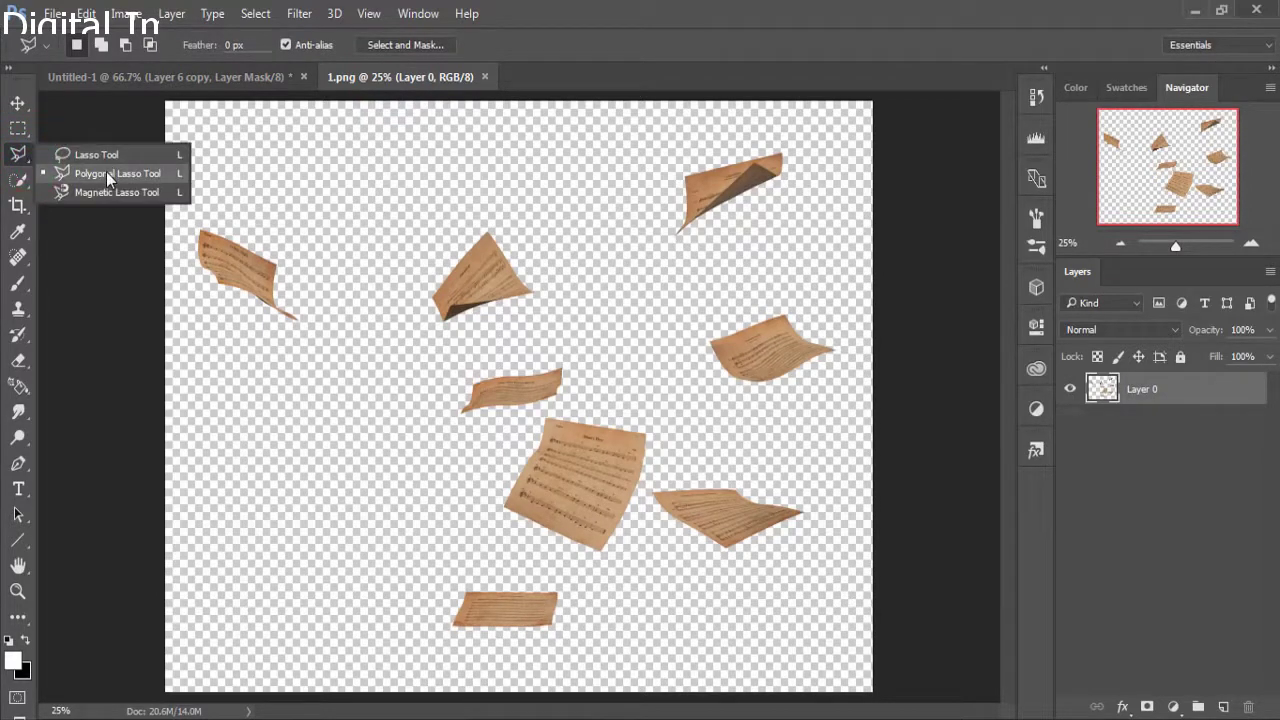
mouse_move(323, 243)
left_mouse_down()
mouse_move(298, 313)
mouse_move(309, 252)
mouse_move(322, 346)
left_mouse_up()
left_click(330, 280)
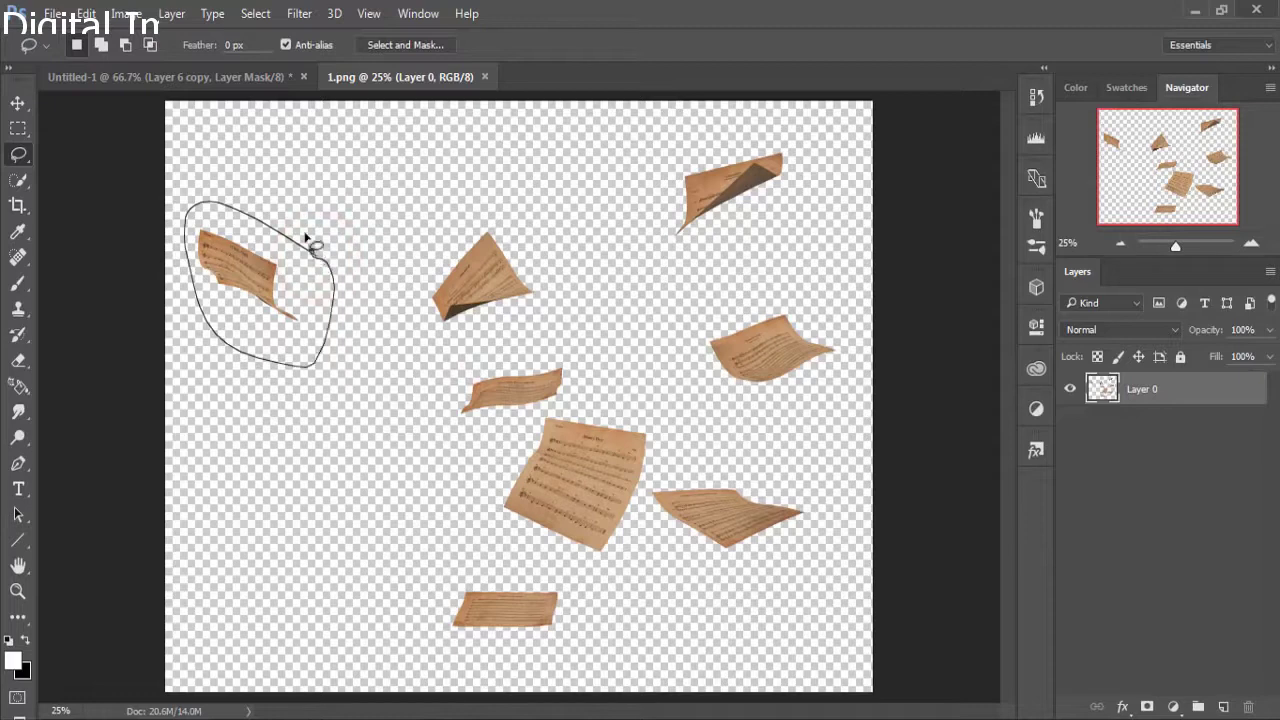
left_click_drag(307, 237, 310, 245)
left_click(17, 102)
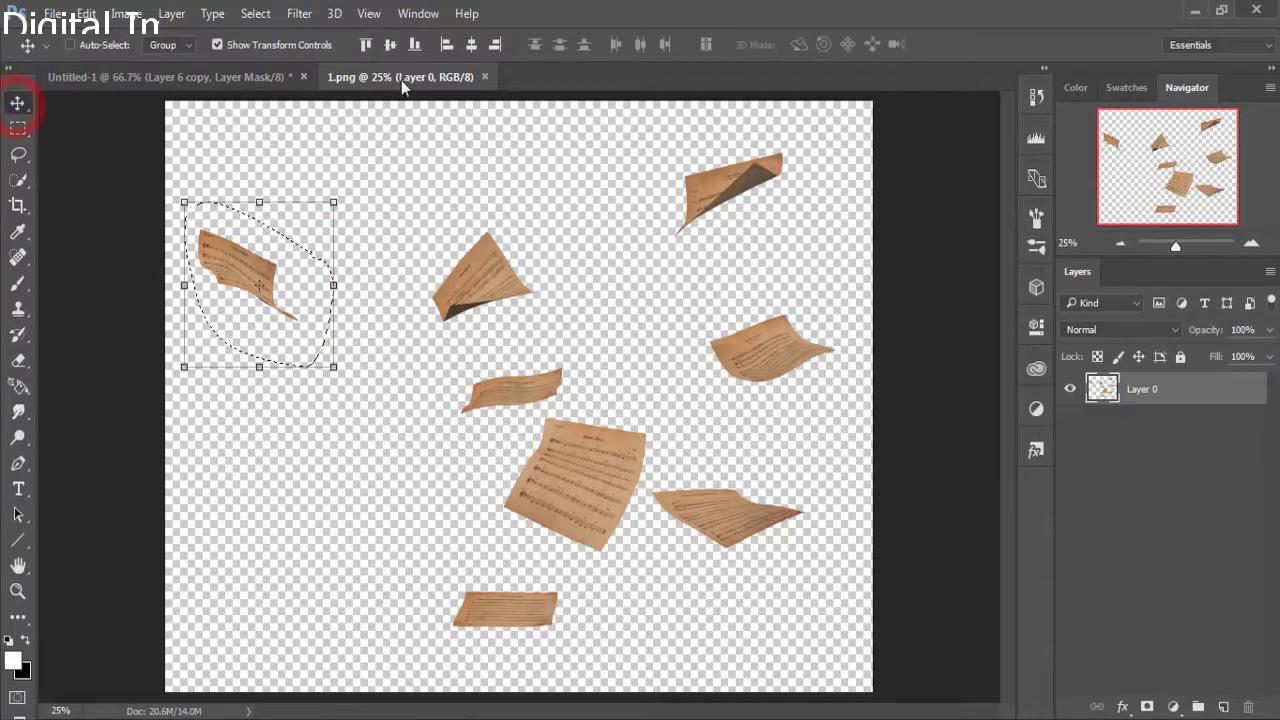
left_click_drag(401, 77, 411, 132)
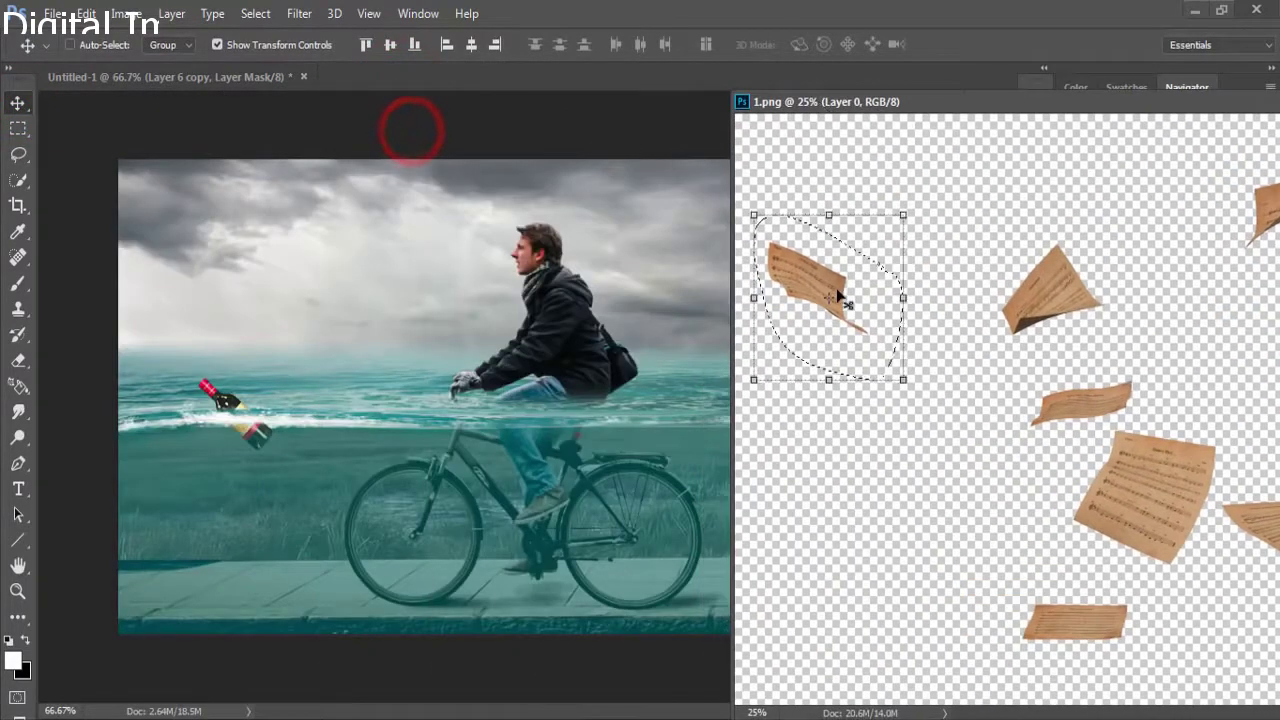
Drag the page into the composite and scale it to about 15% in the sky left of the cyclist.
left_click_drag(820, 285, 318, 280)
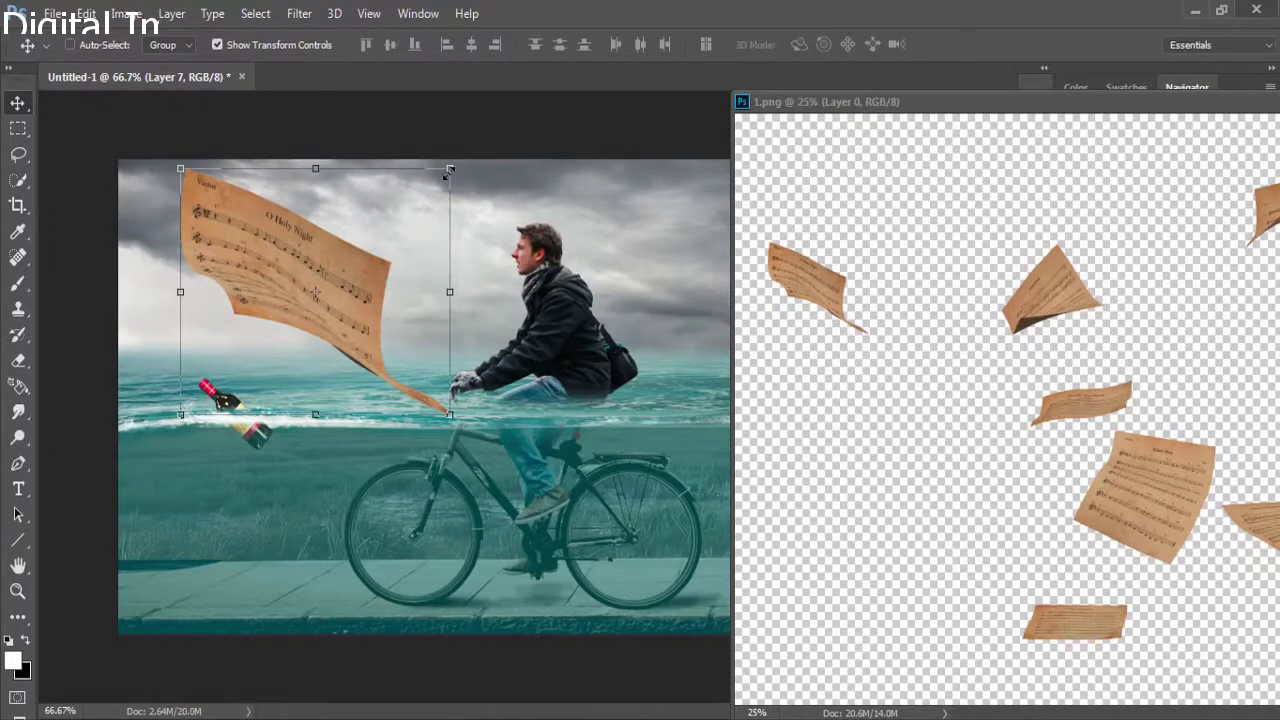
left_click_drag(450, 170, 397, 314)
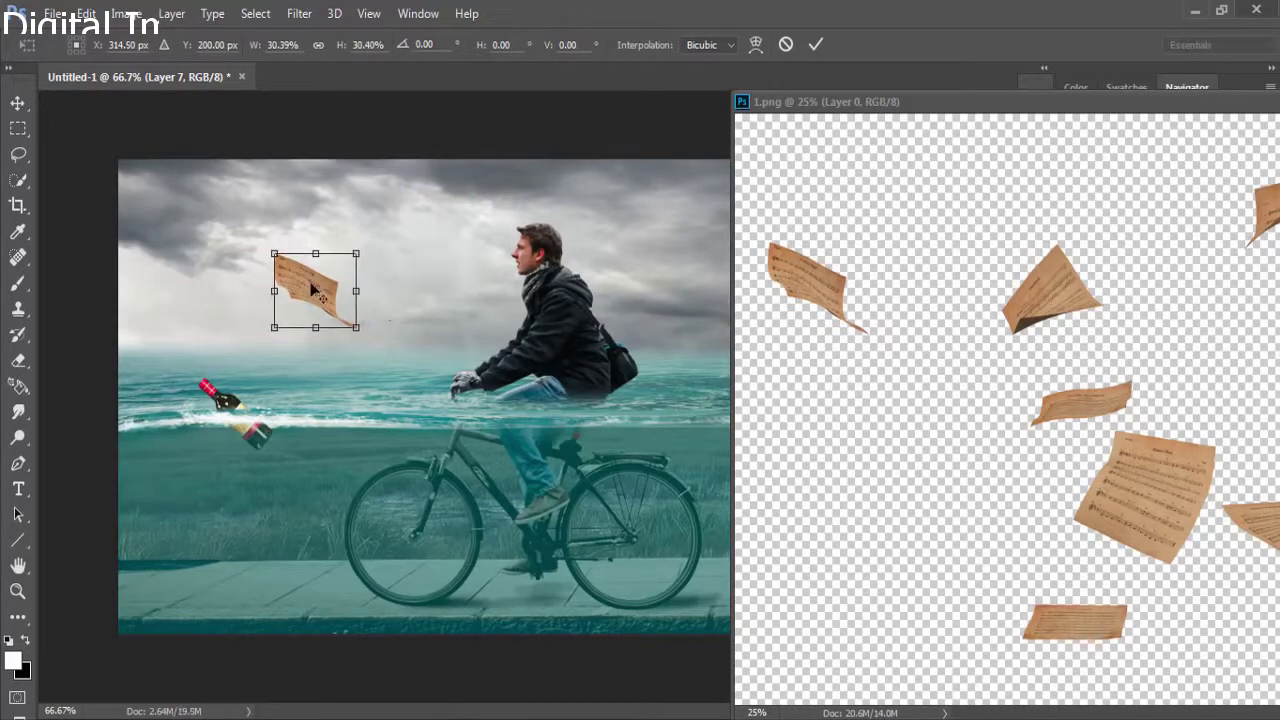
mouse_move(298, 285)
left_mouse_down()
mouse_move(251, 274)
mouse_move(177, 300)
left_mouse_up()
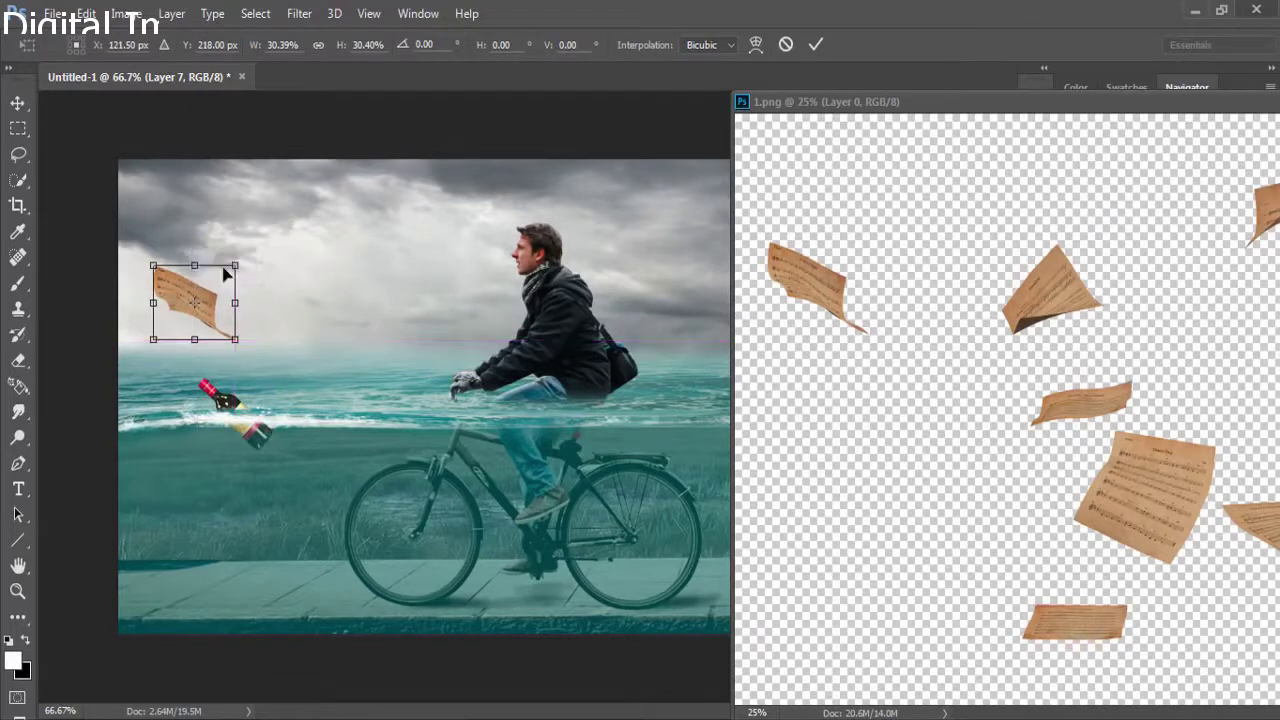
left_click_drag(236, 268, 218, 290)
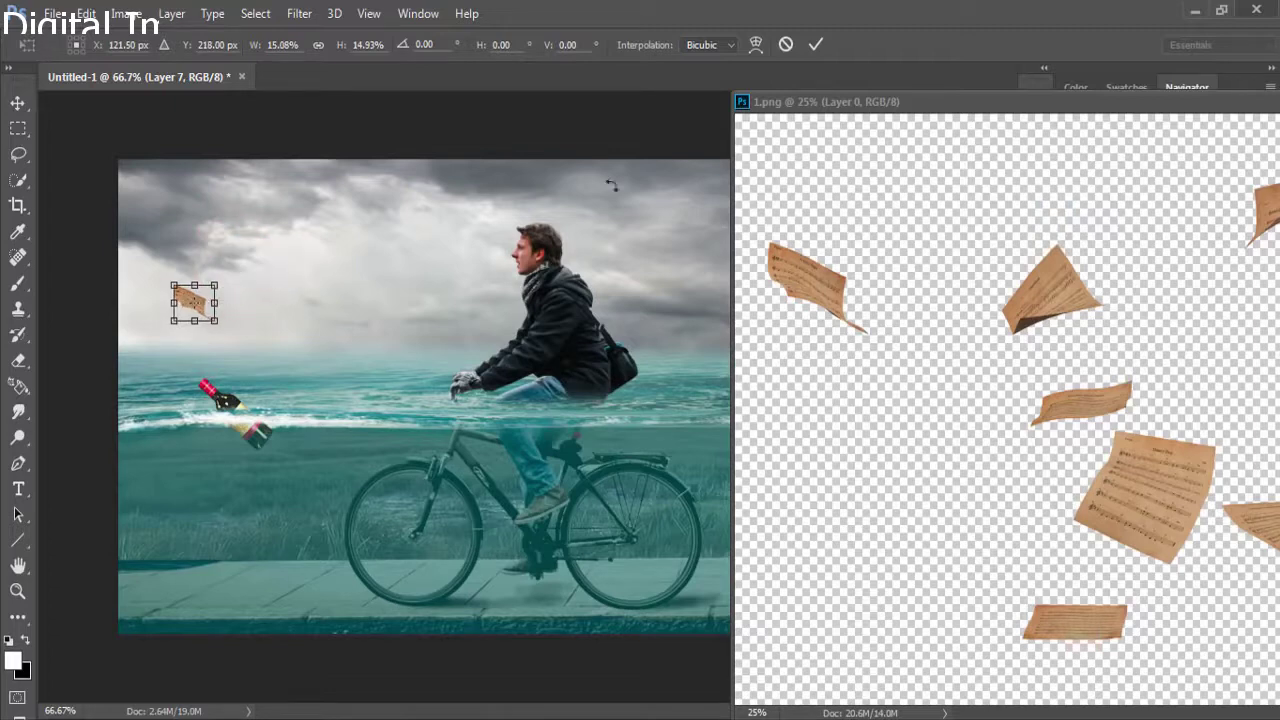
left_click(815, 46)
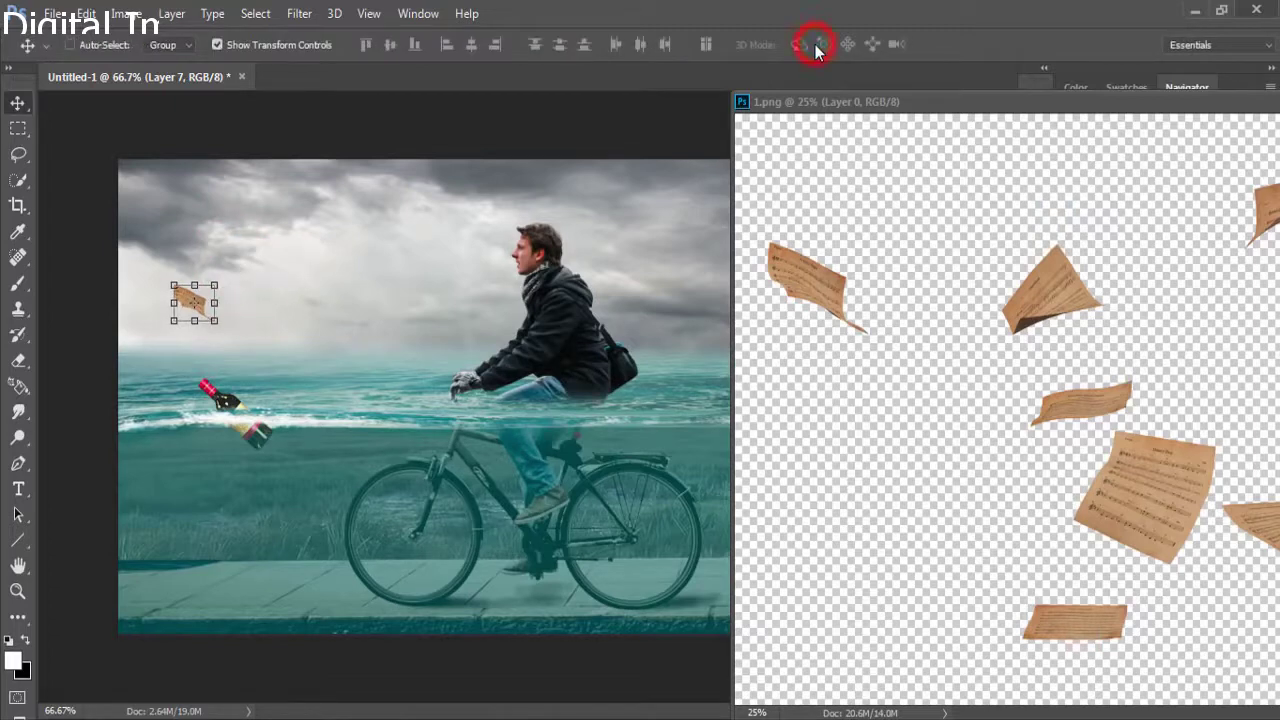
left_click(849, 287)
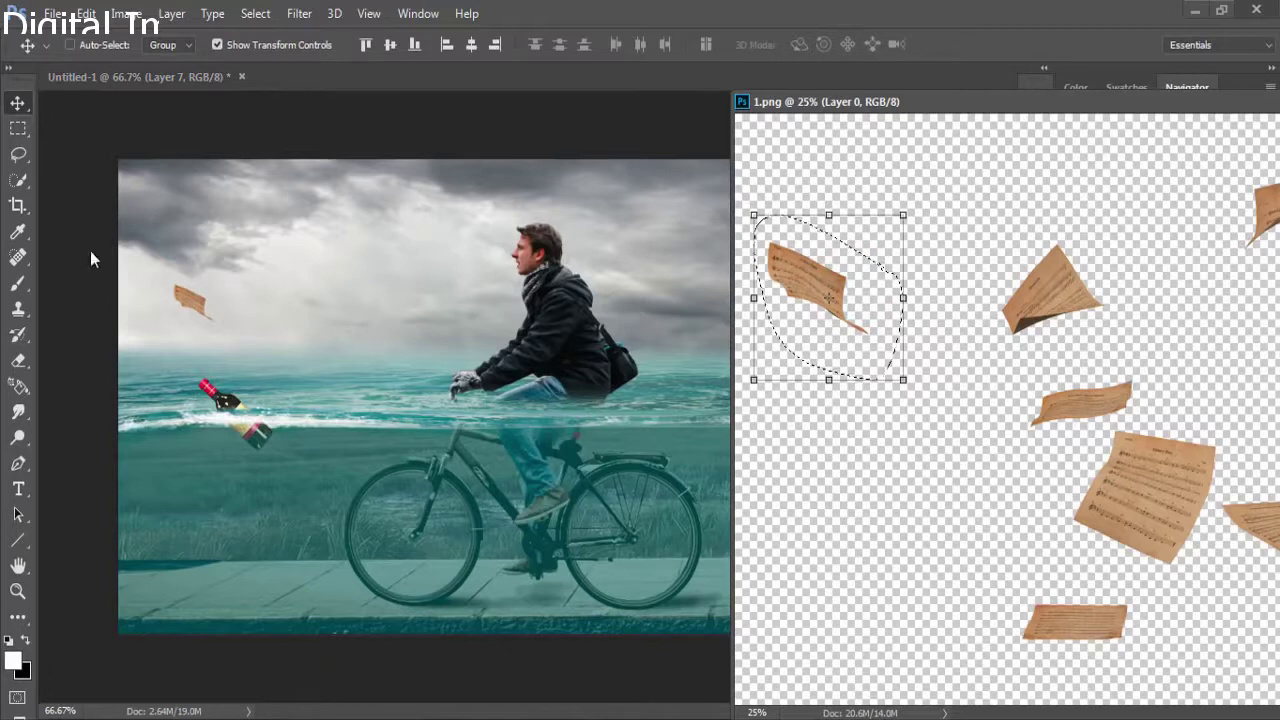
Lasso the triangular paper from 1.png, drag it into the composite, and shrink it.
left_click(18, 152)
left_click_drag(1068, 212, 1050, 230)
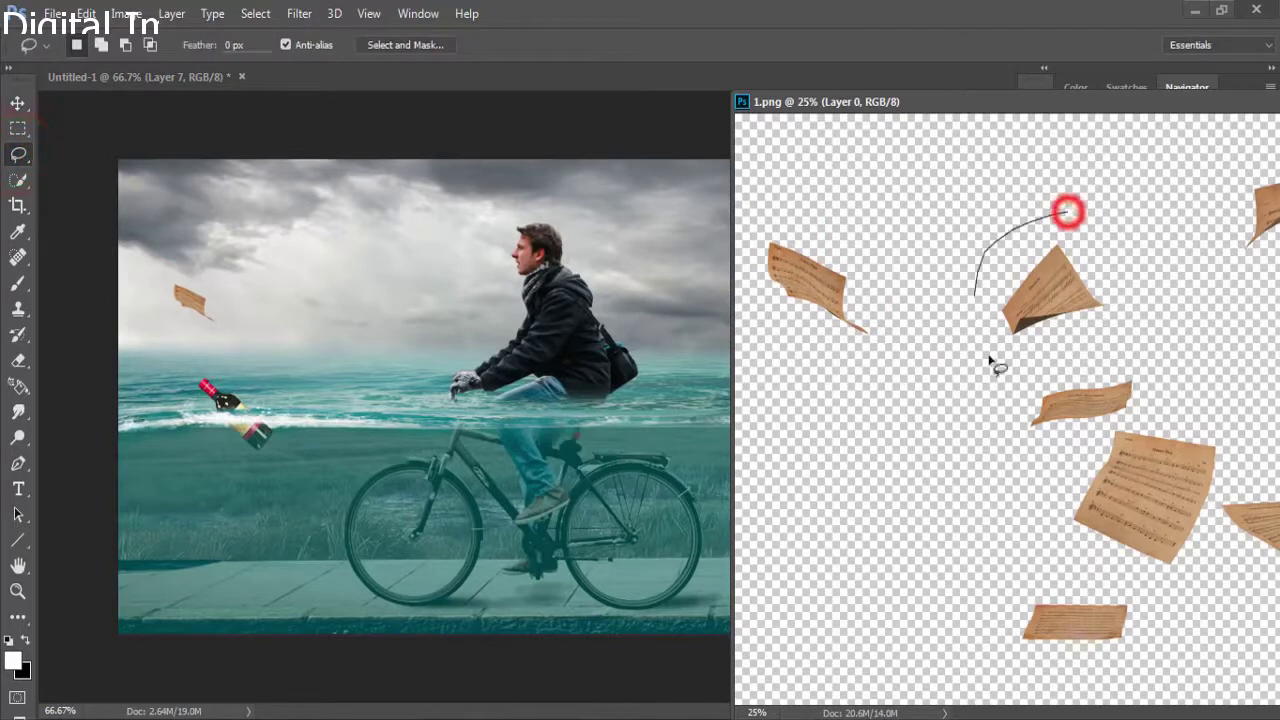
left_click(18, 103)
left_click_drag(1037, 294, 473, 316)
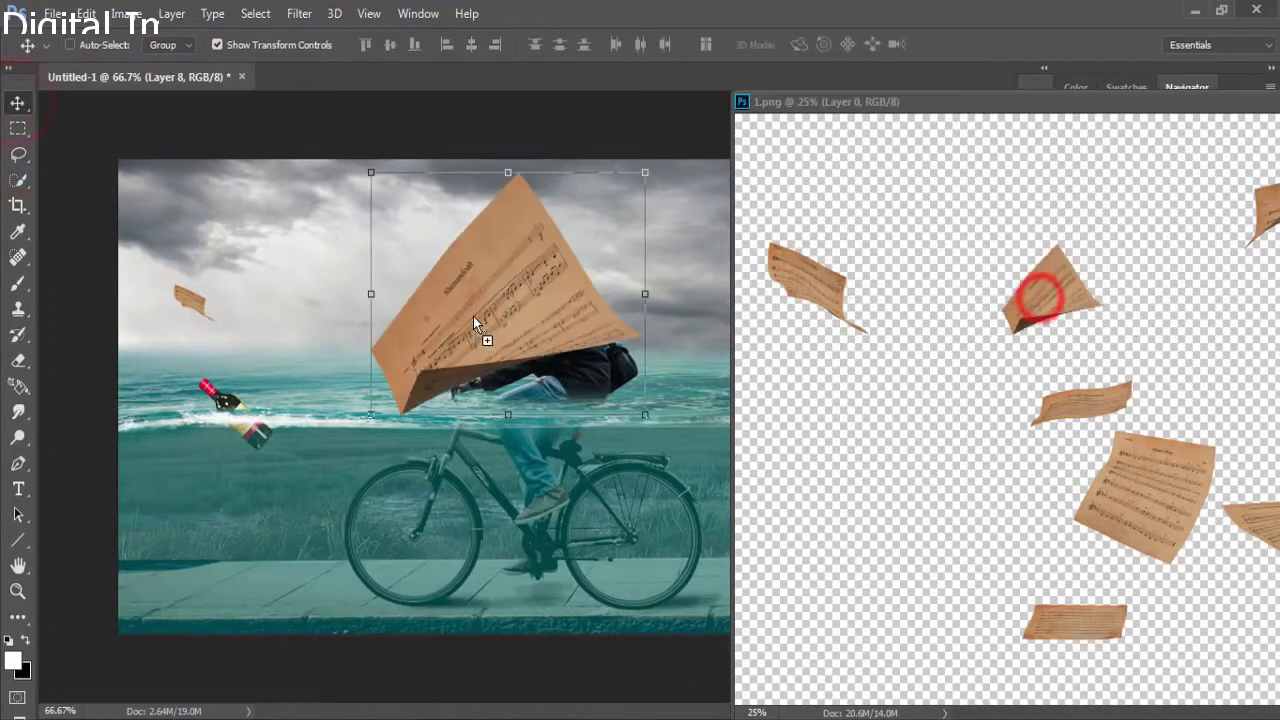
mouse_move(650, 171)
left_mouse_down()
mouse_move(600, 237)
mouse_move(368, 352)
left_mouse_up()
left_click(812, 46)
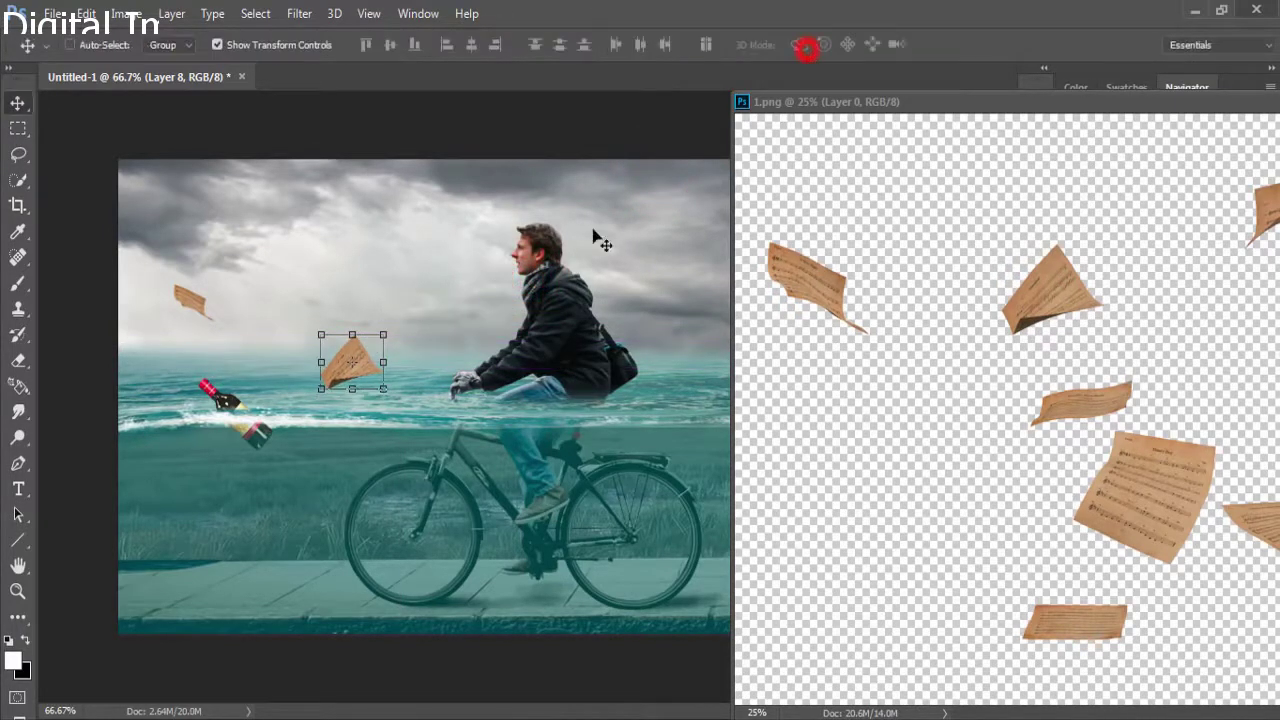
Lasso a music-sheet page and place it in the composite's sky.
key("l")
left_click_drag(1198, 411, 1163, 427)
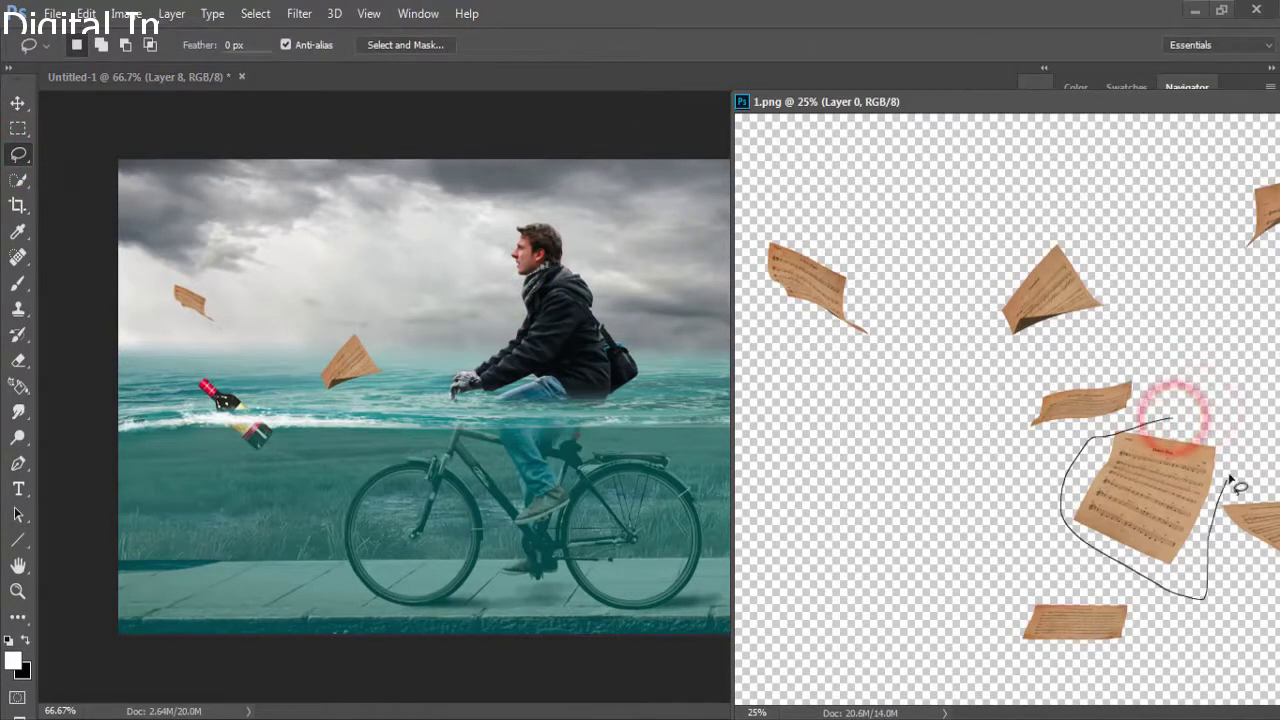
key("v")
mouse_move(1150, 490)
left_mouse_down()
mouse_move(763, 423)
mouse_move(500, 194)
mouse_move(441, 204)
mouse_move(323, 310)
mouse_move(430, 293)
mouse_move(312, 298)
mouse_move(343, 291)
mouse_move(340, 263)
left_mouse_up()
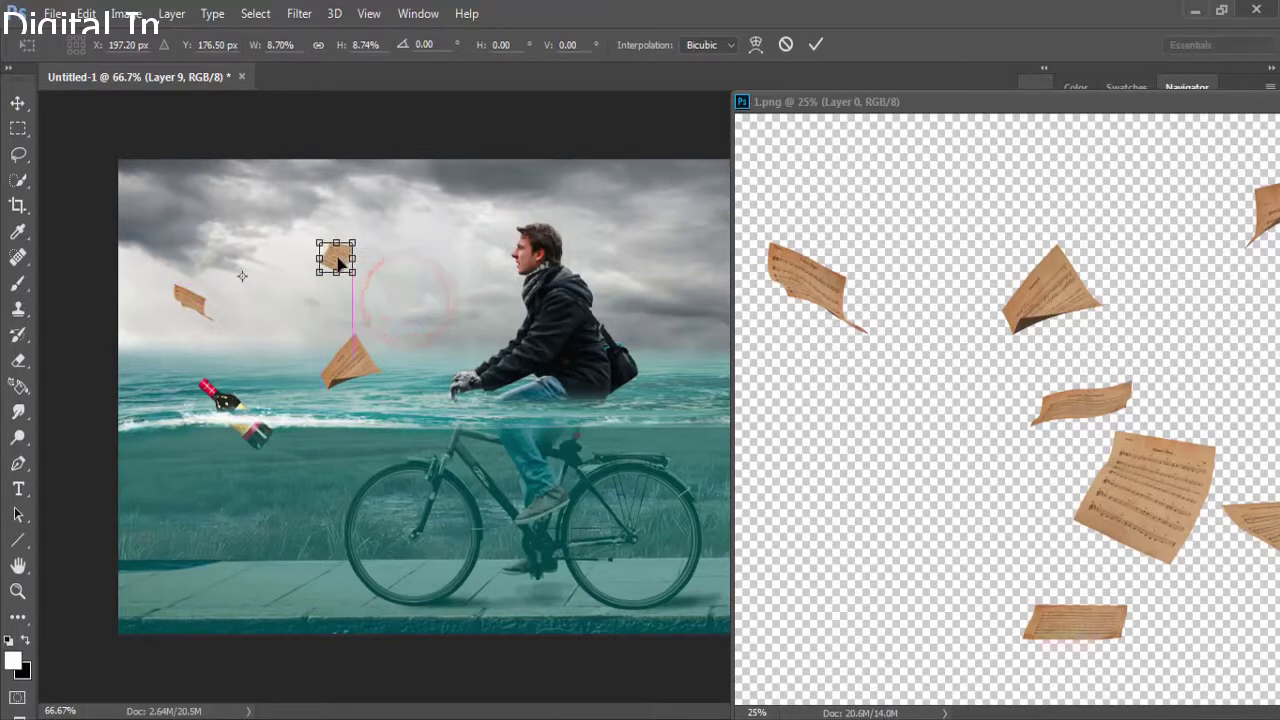
left_click(816, 46)
Bring another paper piece into the composite and shrink it in the upper sky.
left_click(18, 154)
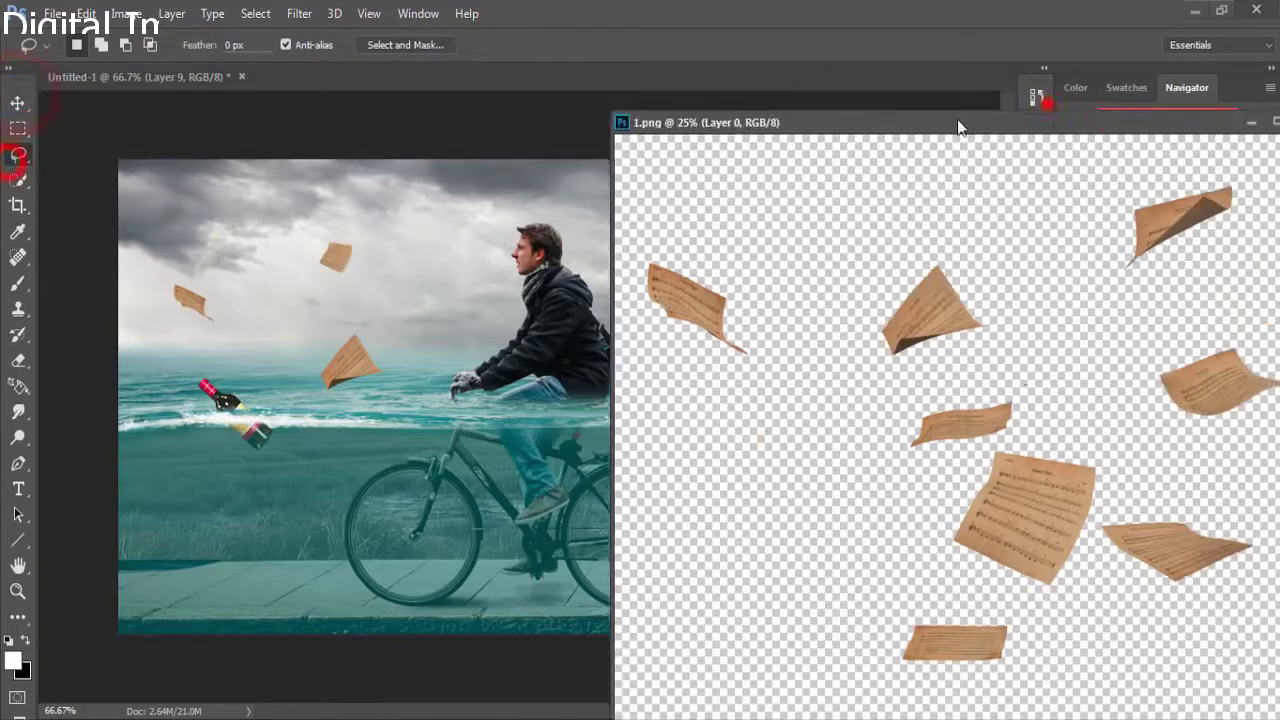
left_click_drag(1043, 100, 827, 451)
left_click_drag(1157, 506, 1160, 512)
key("v")
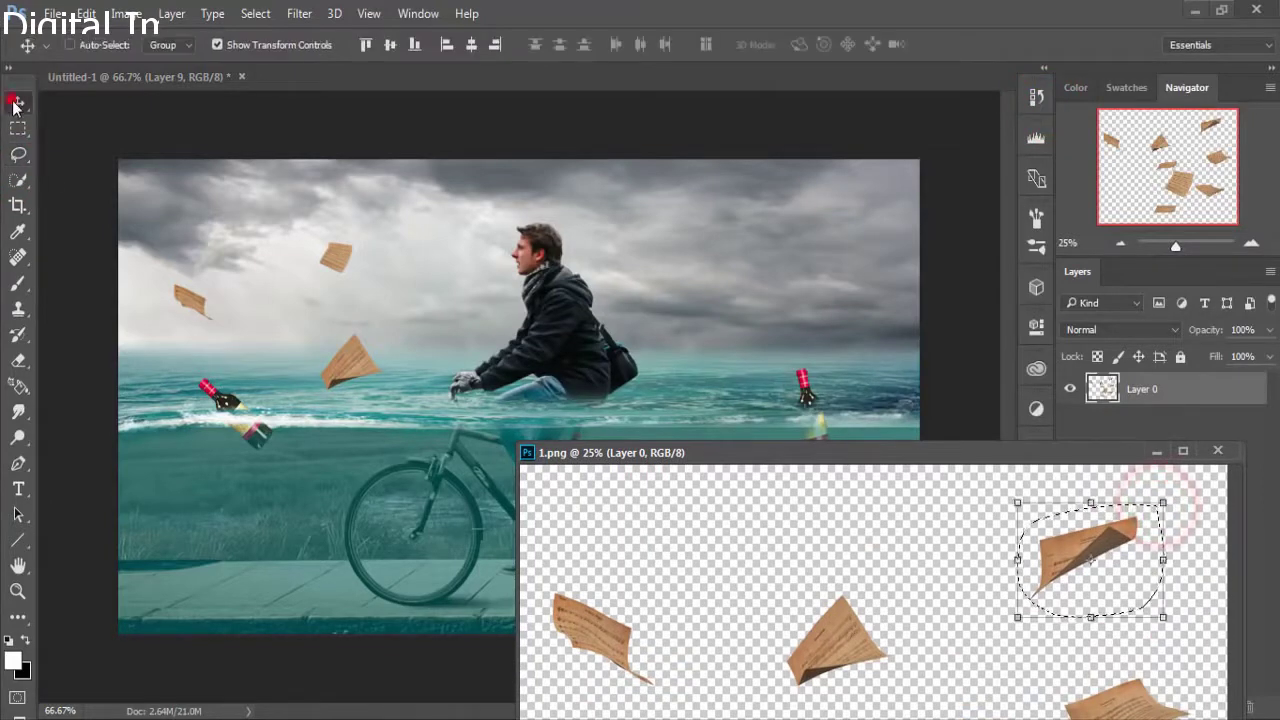
left_click_drag(1100, 543, 672, 221)
key("ctrl+t")
mouse_move(765, 148)
left_mouse_down()
mouse_move(735, 201)
mouse_move(686, 236)
mouse_move(751, 229)
left_mouse_up()
left_click(816, 44)
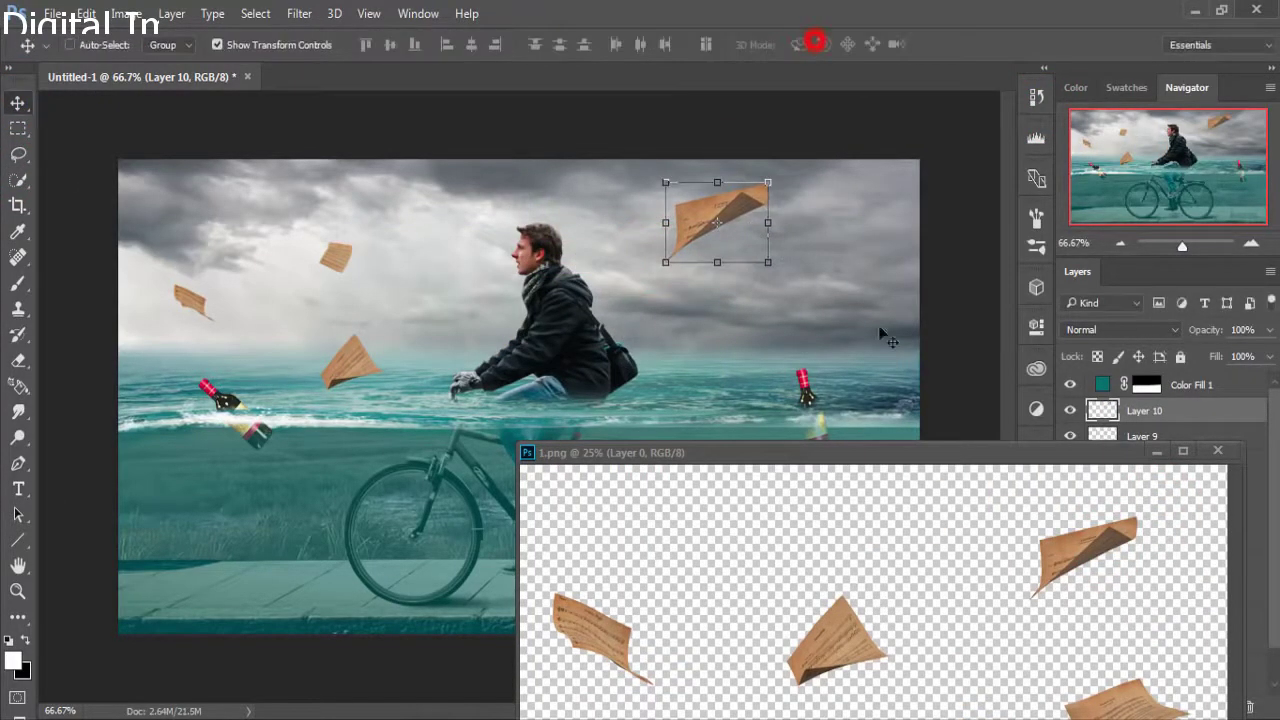
Add one more small paper page as Layer 11, right of the cyclist.
left_click(18, 154)
left_click_drag(820, 452, 680, 348)
left_click_drag(1009, 558, 1012, 556)
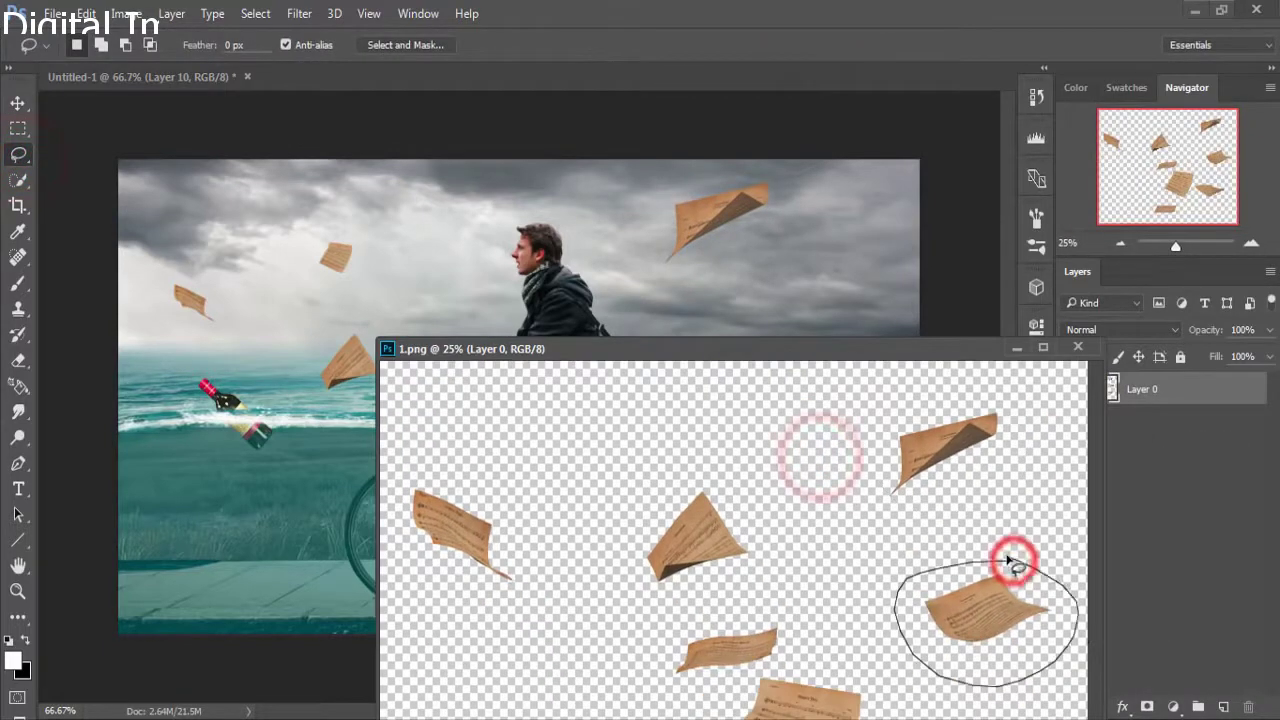
left_click(18, 103)
left_click_drag(1014, 612, 766, 329)
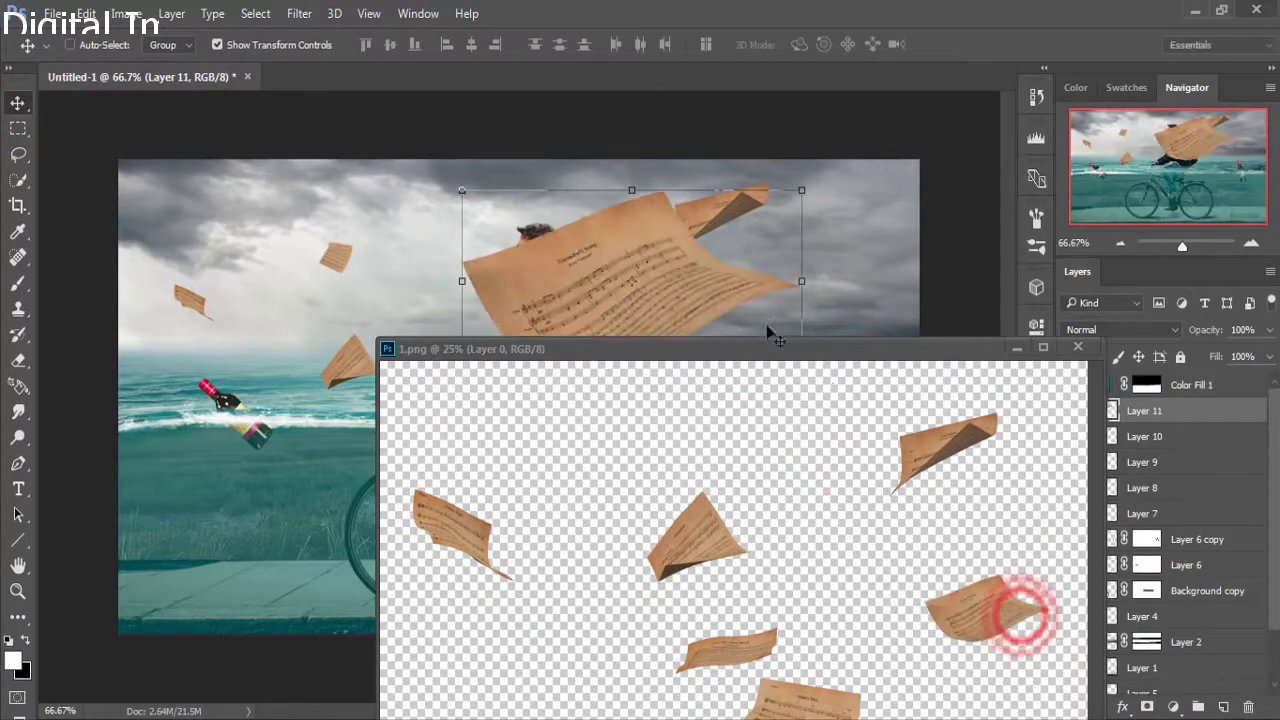
left_click(1016, 350)
mouse_move(802, 189)
left_mouse_down()
mouse_move(672, 260)
mouse_move(818, 330)
left_mouse_up()
left_click(816, 44)
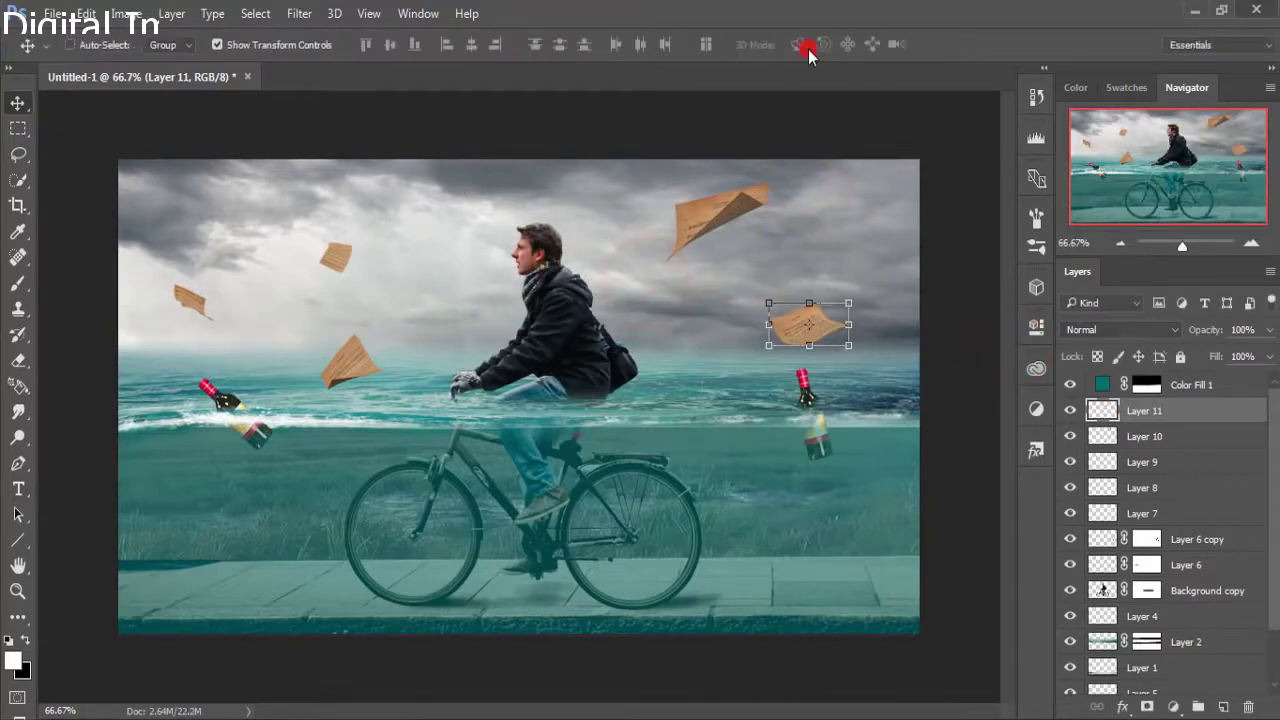
Duplicate Layer 11 and move the copy to the picture's top-left.
right_click(1149, 413)
left_click(812, 195)
left_click(1186, 234)
mouse_move(830, 323)
left_mouse_down()
mouse_move(145, 205)
mouse_move(160, 207)
left_mouse_up()
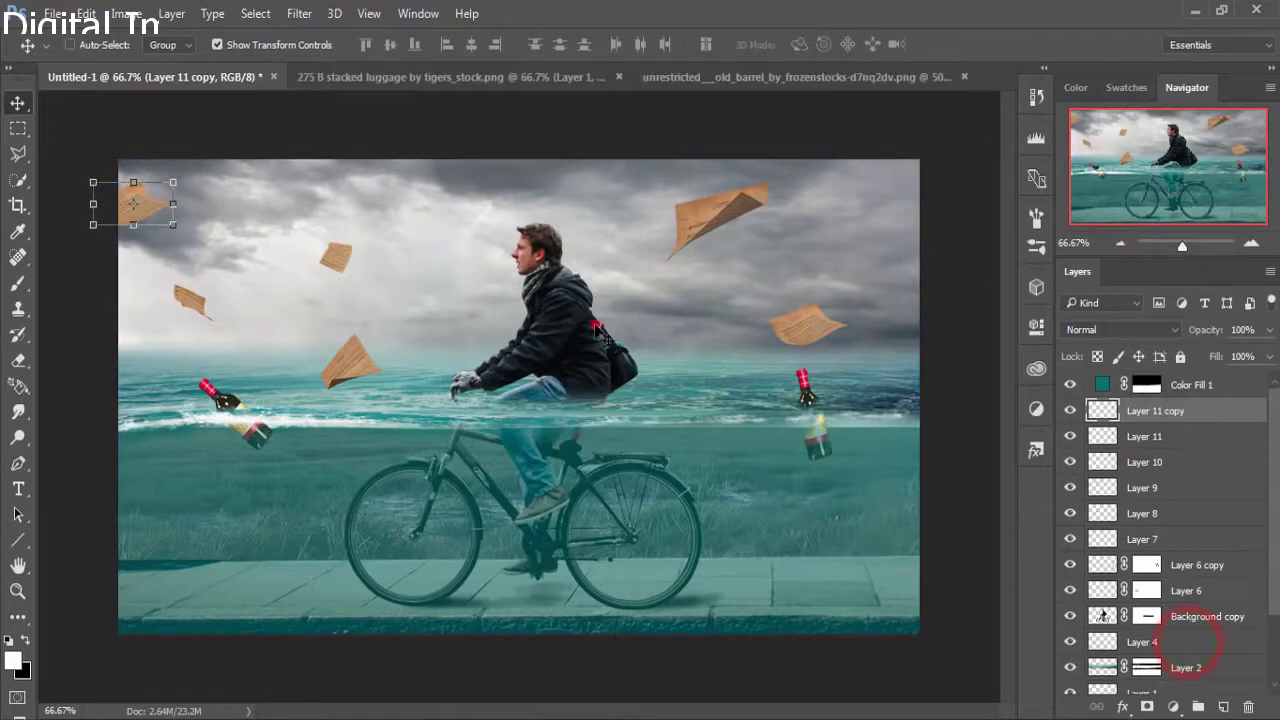
Bring the barrel image into the composite as a new layer and scale it down.
left_click_drag(738, 77, 720, 197)
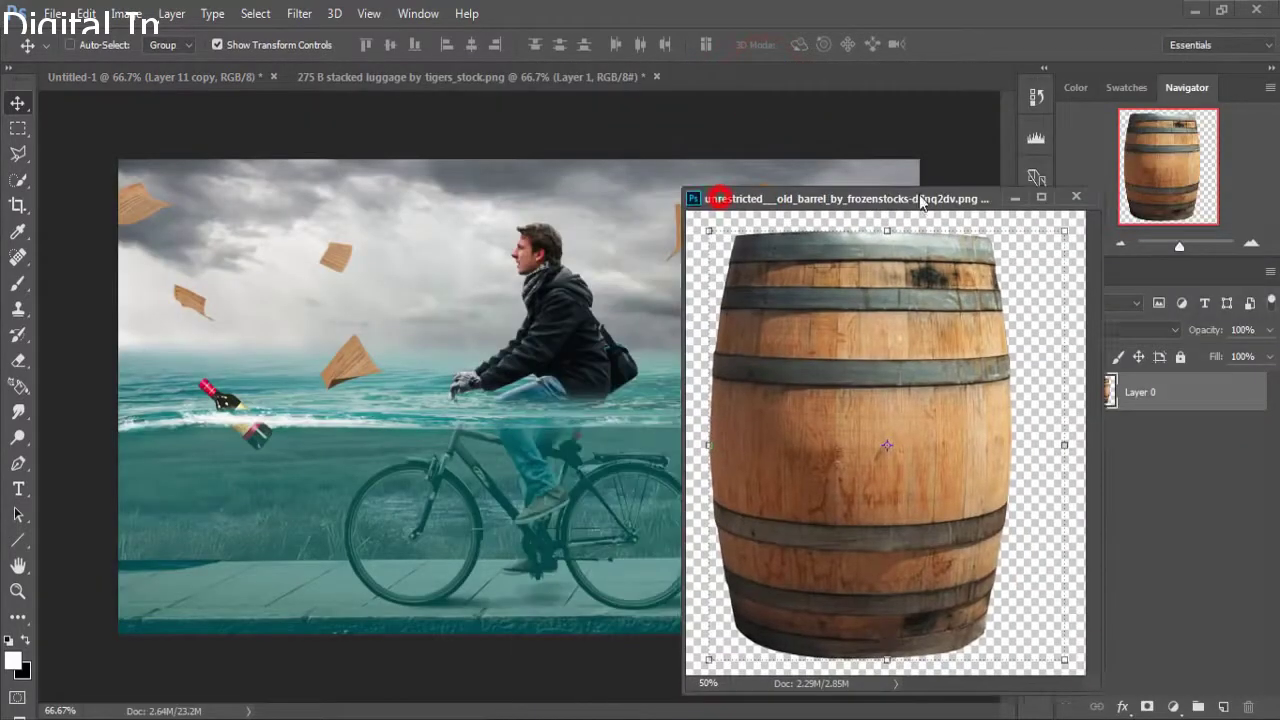
left_click_drag(929, 337, 422, 309)
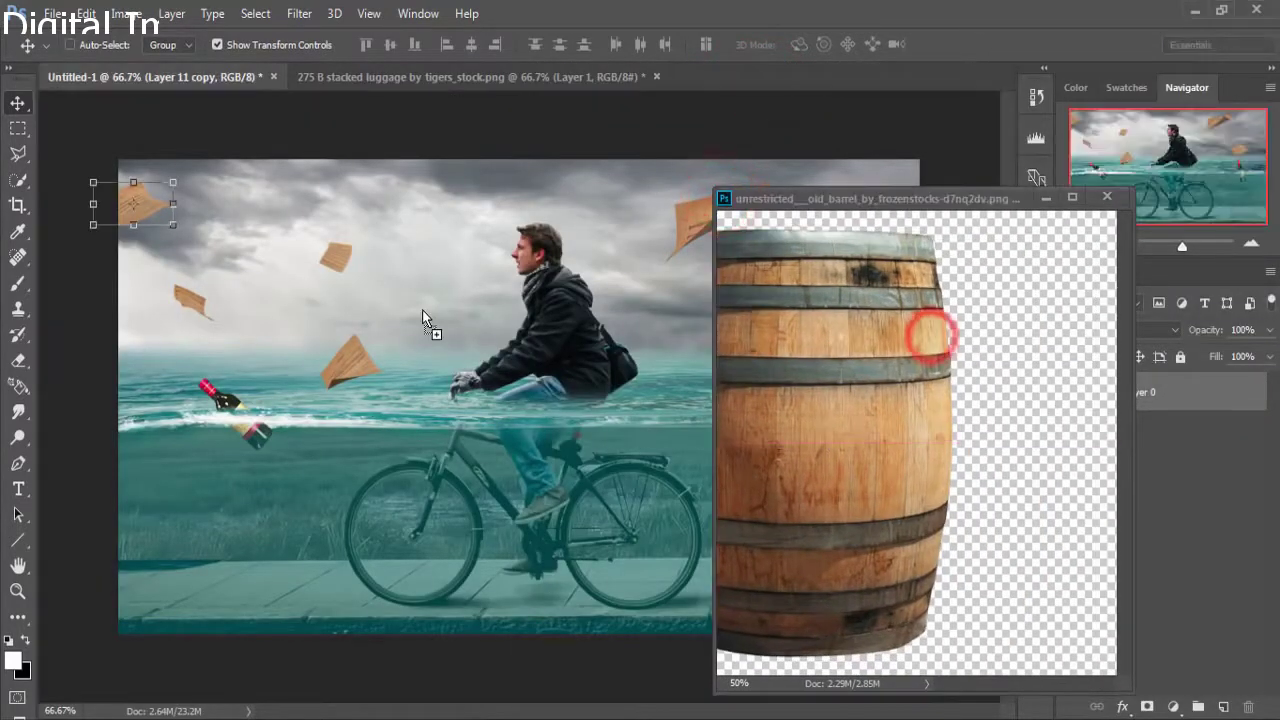
left_click(1044, 203)
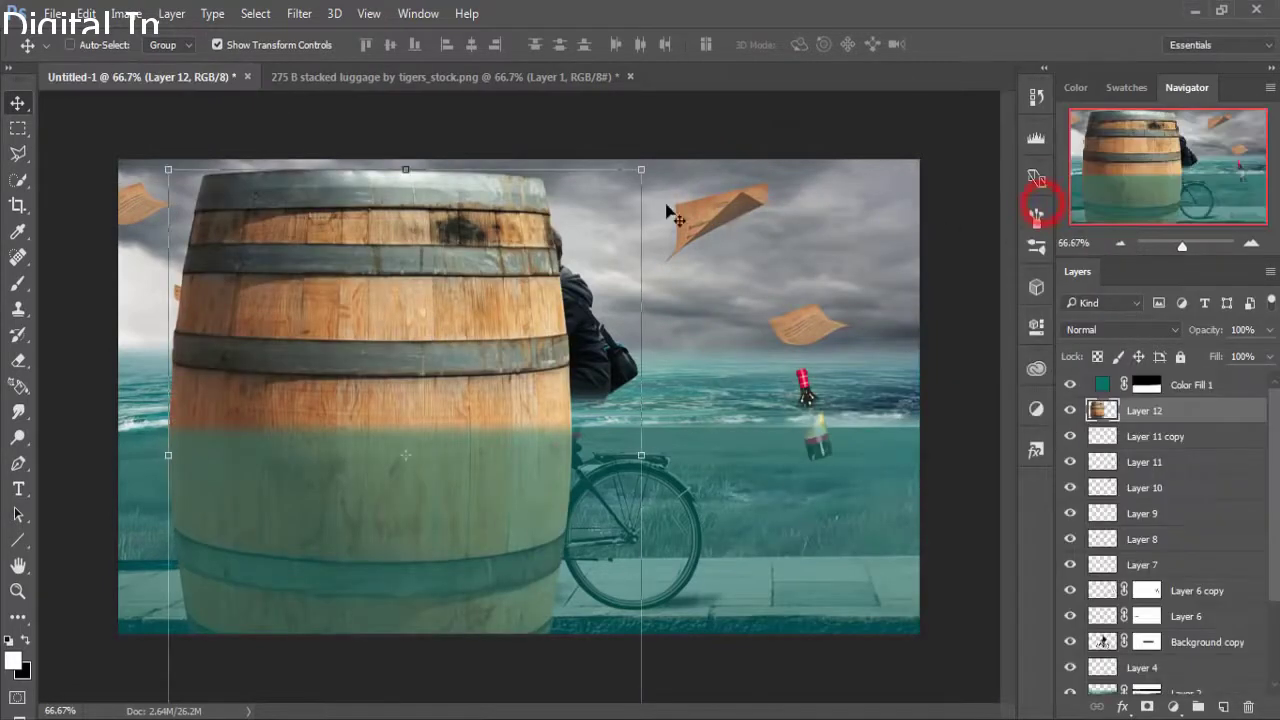
left_click_drag(641, 170, 462, 413)
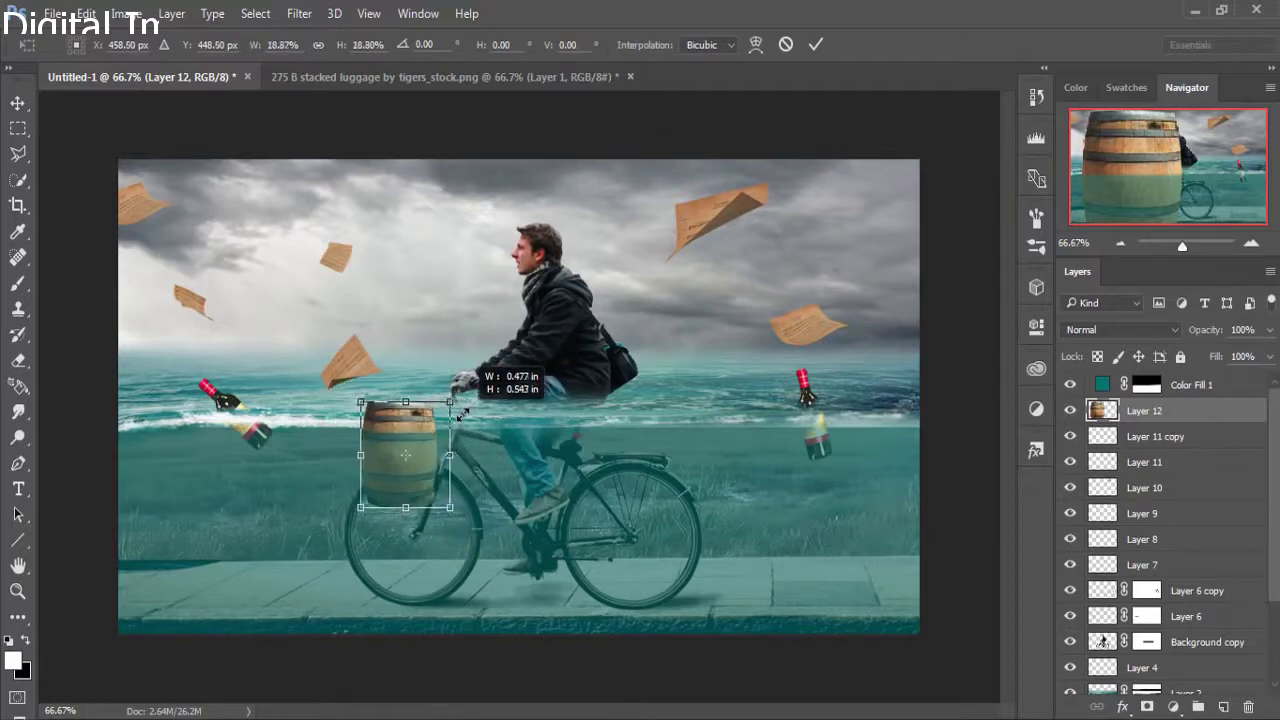
left_click_drag(462, 413, 463, 411)
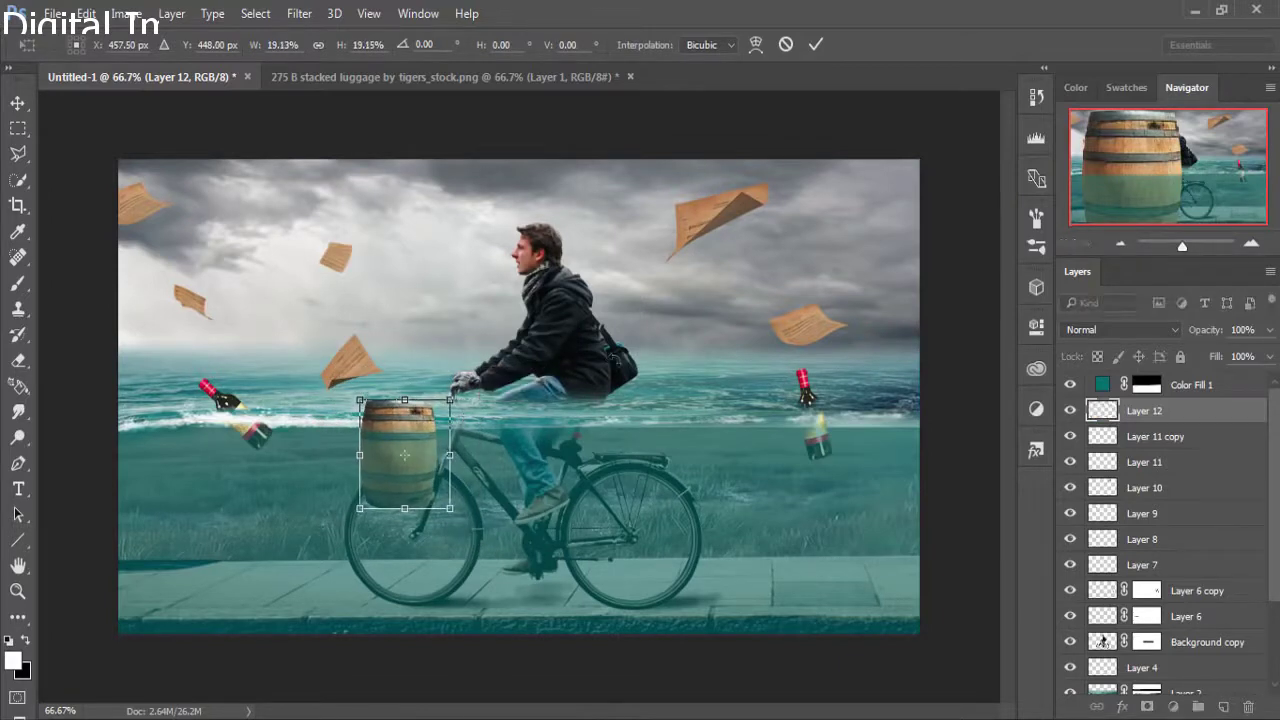
left_click(815, 47)
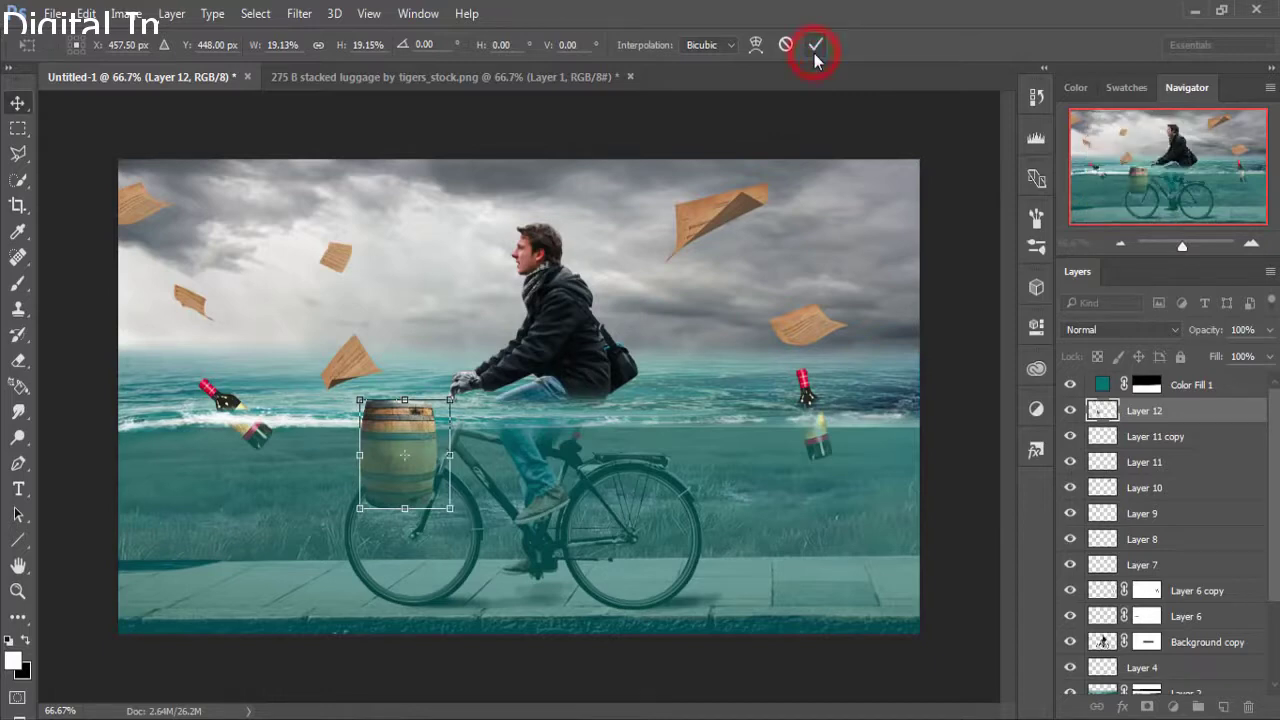
Move the barrel into the sea right of the cyclist and tip it about 69°.
left_click_drag(420, 428, 780, 356)
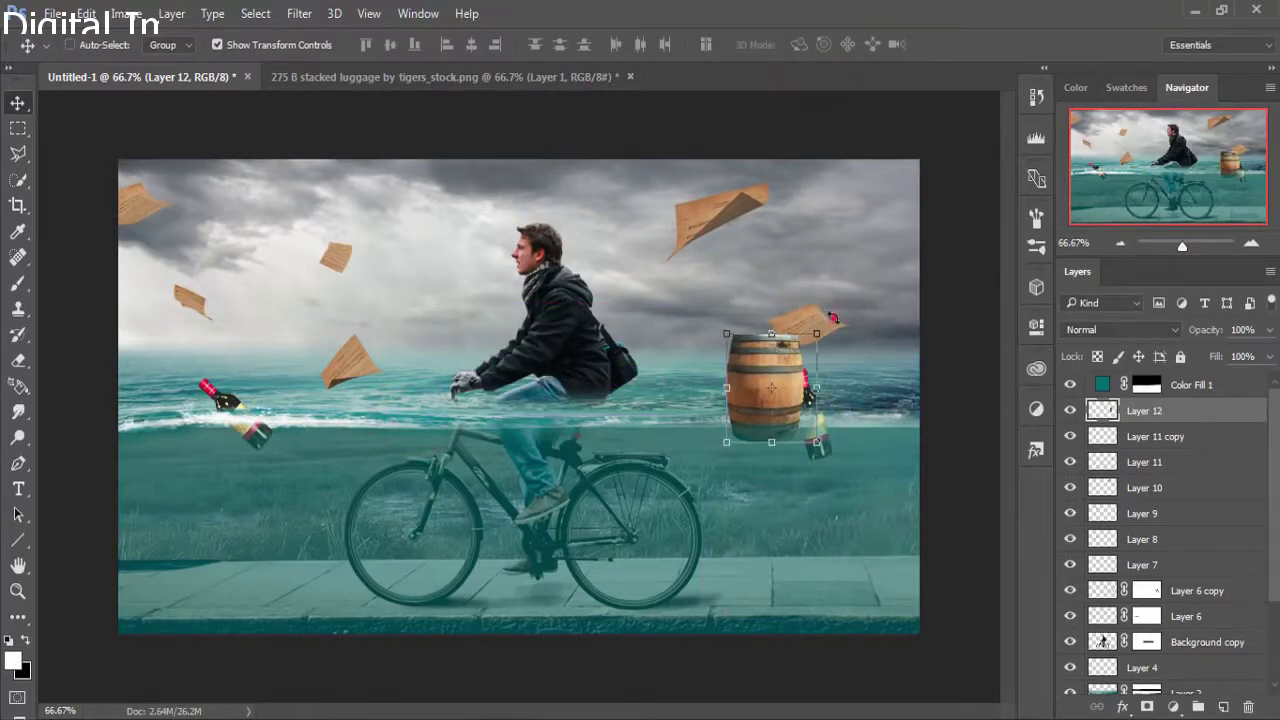
mouse_move(833, 318)
left_mouse_down()
mouse_move(928, 466)
mouse_move(853, 514)
mouse_move(873, 430)
left_mouse_up()
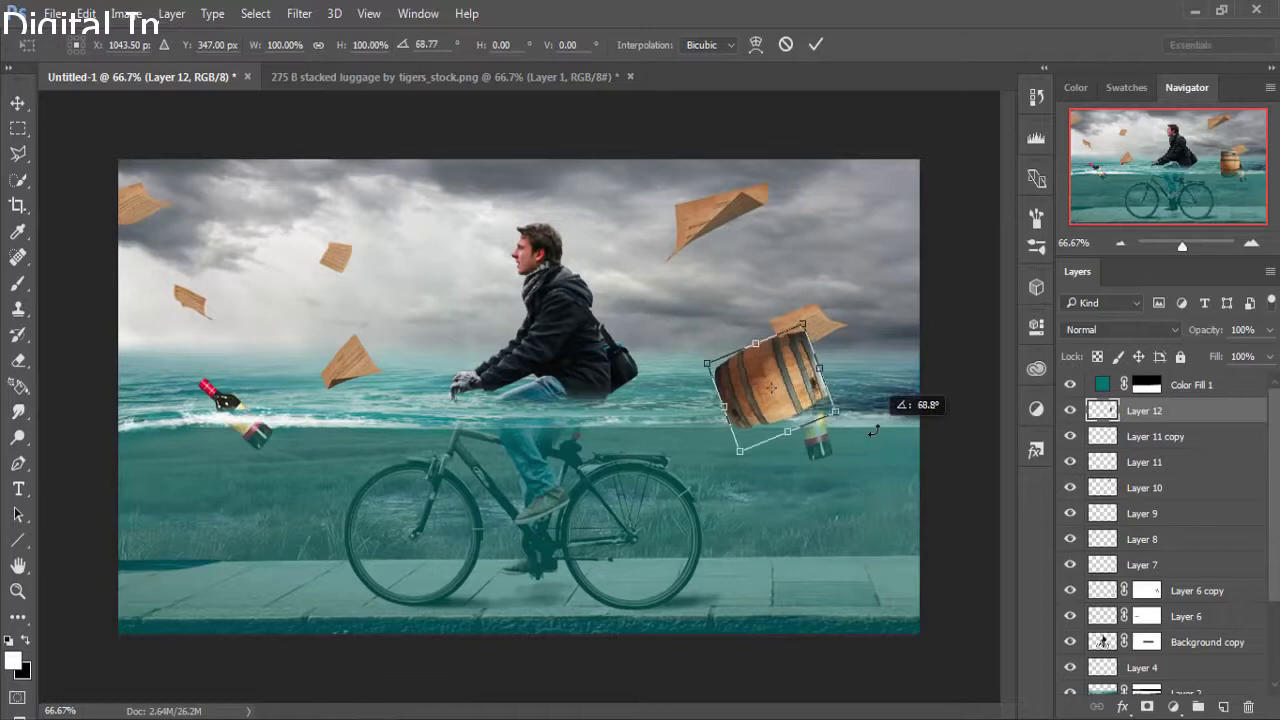
left_click_drag(853, 366, 840, 366)
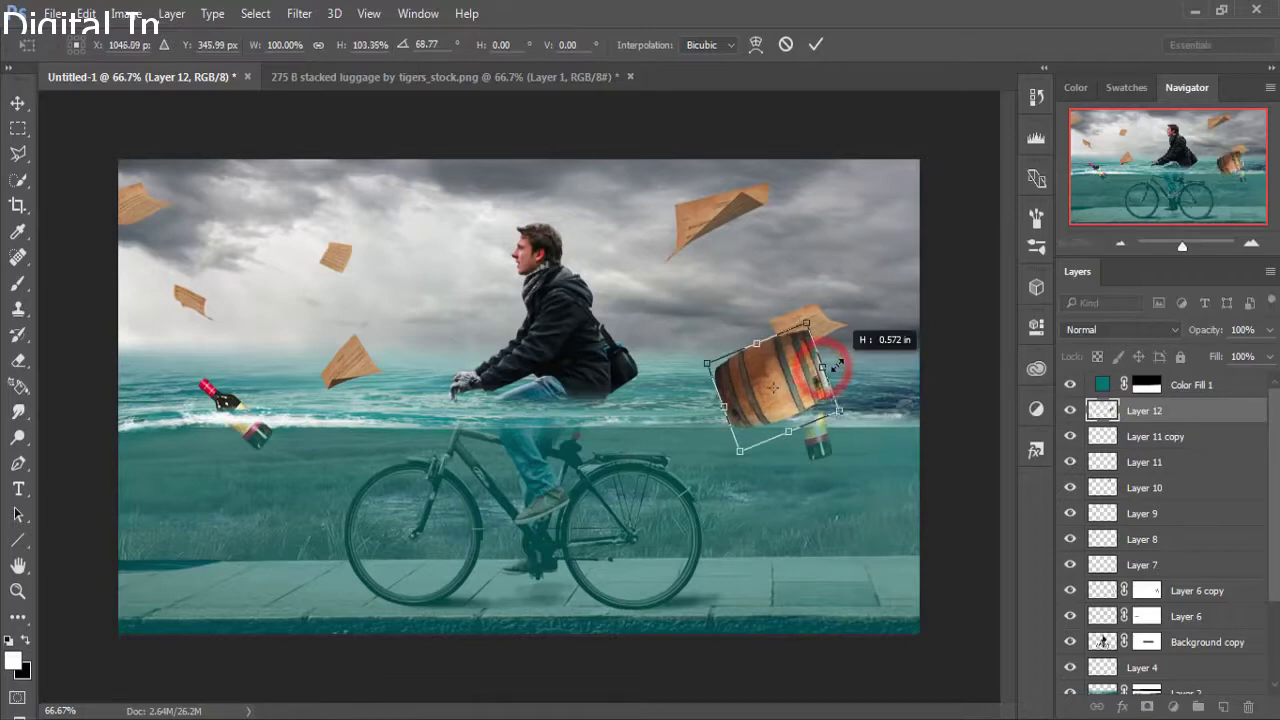
left_click(816, 44)
left_click_drag(800, 392, 751, 406)
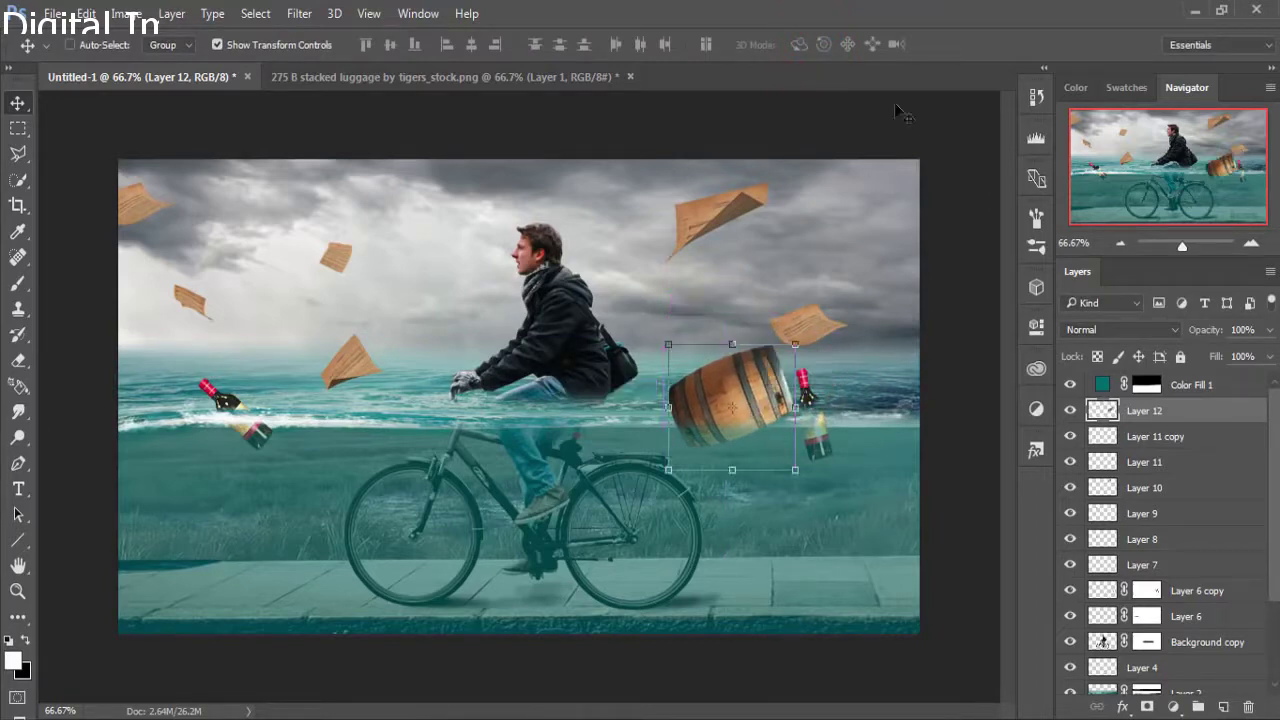
Add a mask to Layer 12 and brush black over the barrel's middle band.
left_click(1148, 707)
left_click(18, 287)
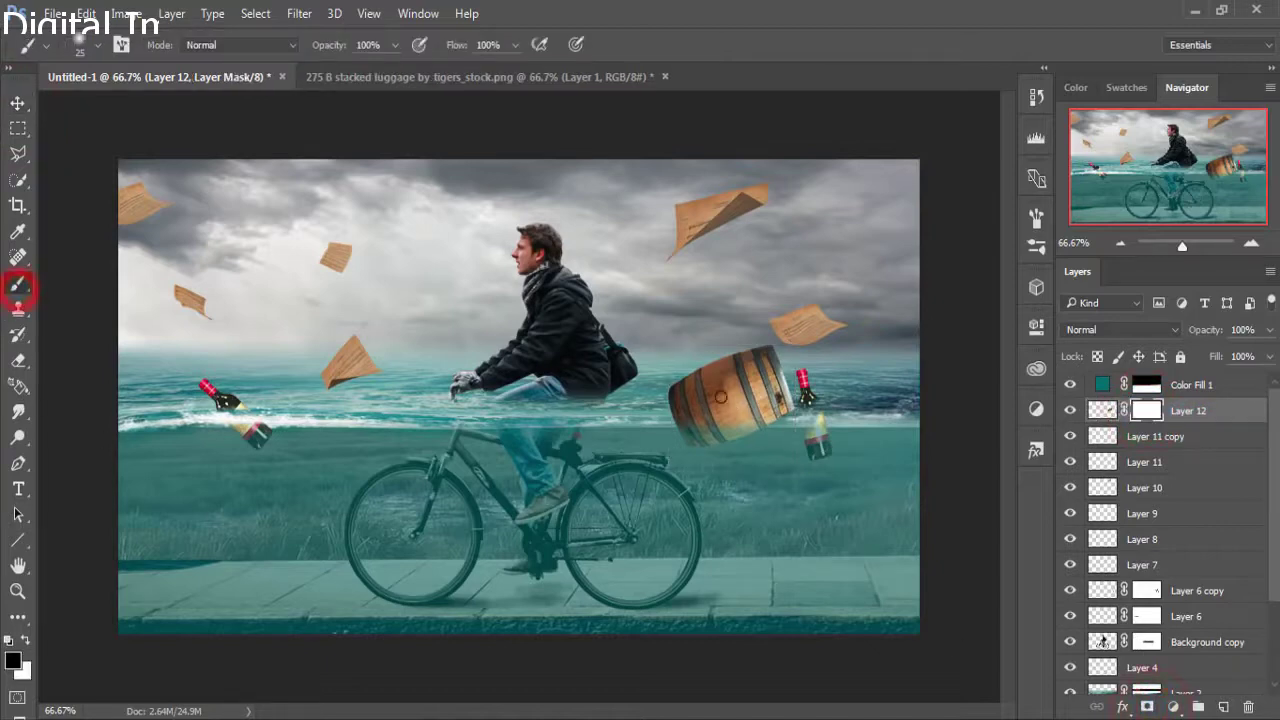
left_click_drag(703, 405, 704, 411)
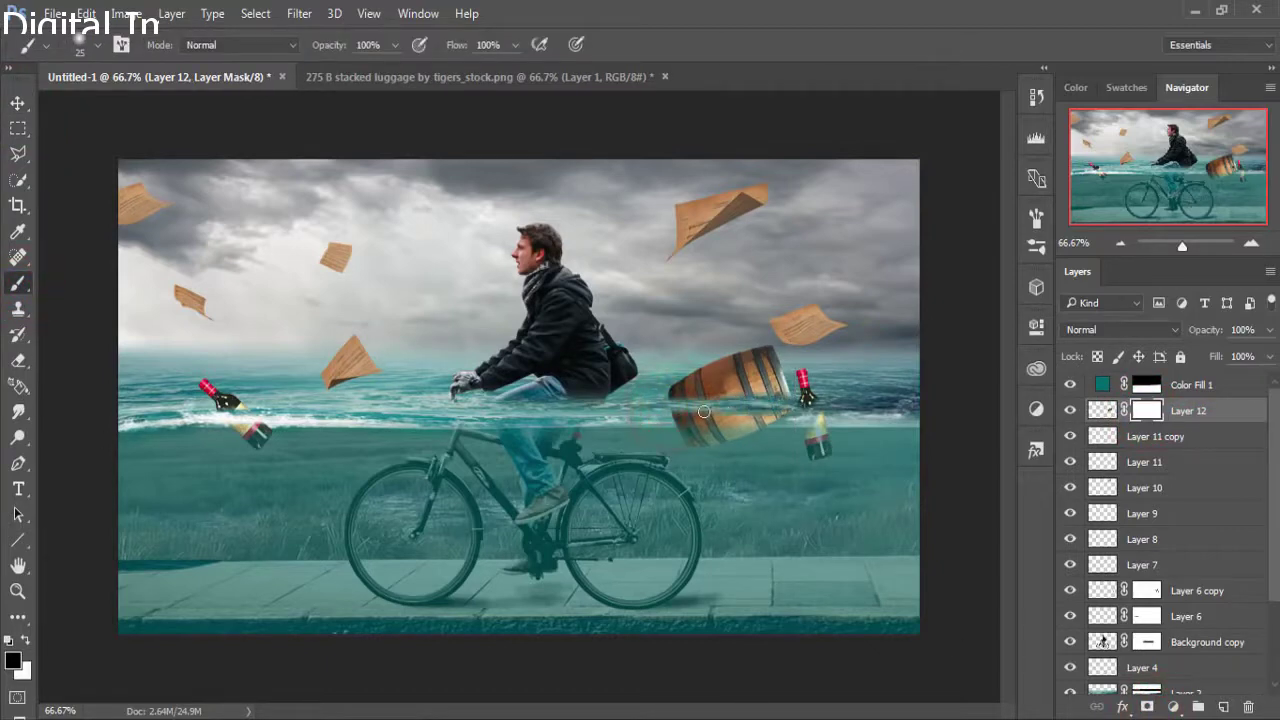
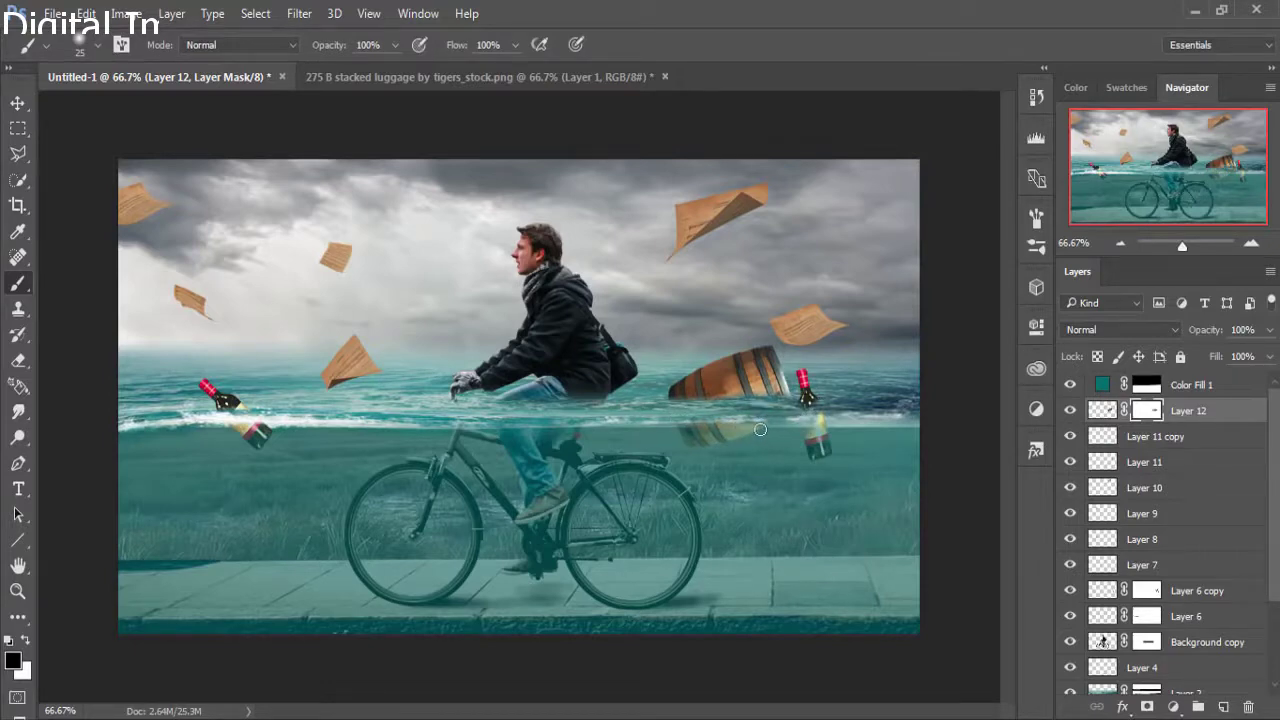
Mask out the barrel's underwater reflection and nudge the barrel slightly up and right.
left_click_drag(760, 429, 717, 447)
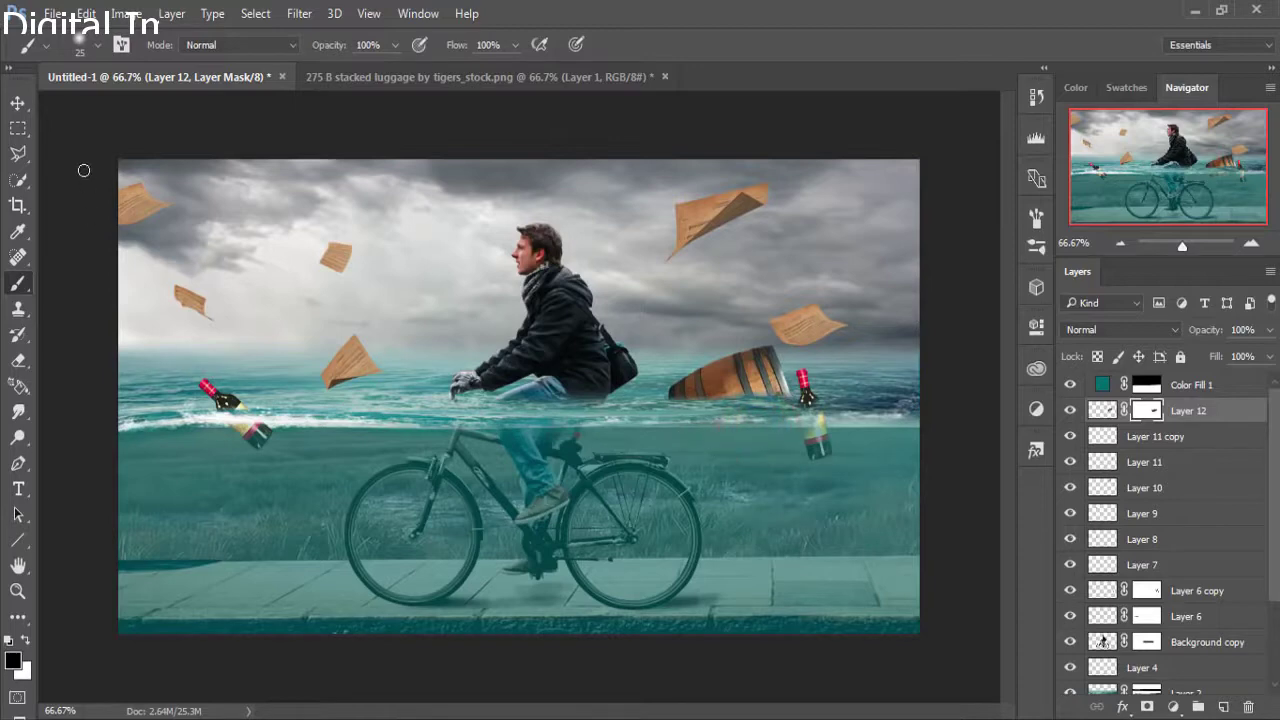
left_click(19, 107)
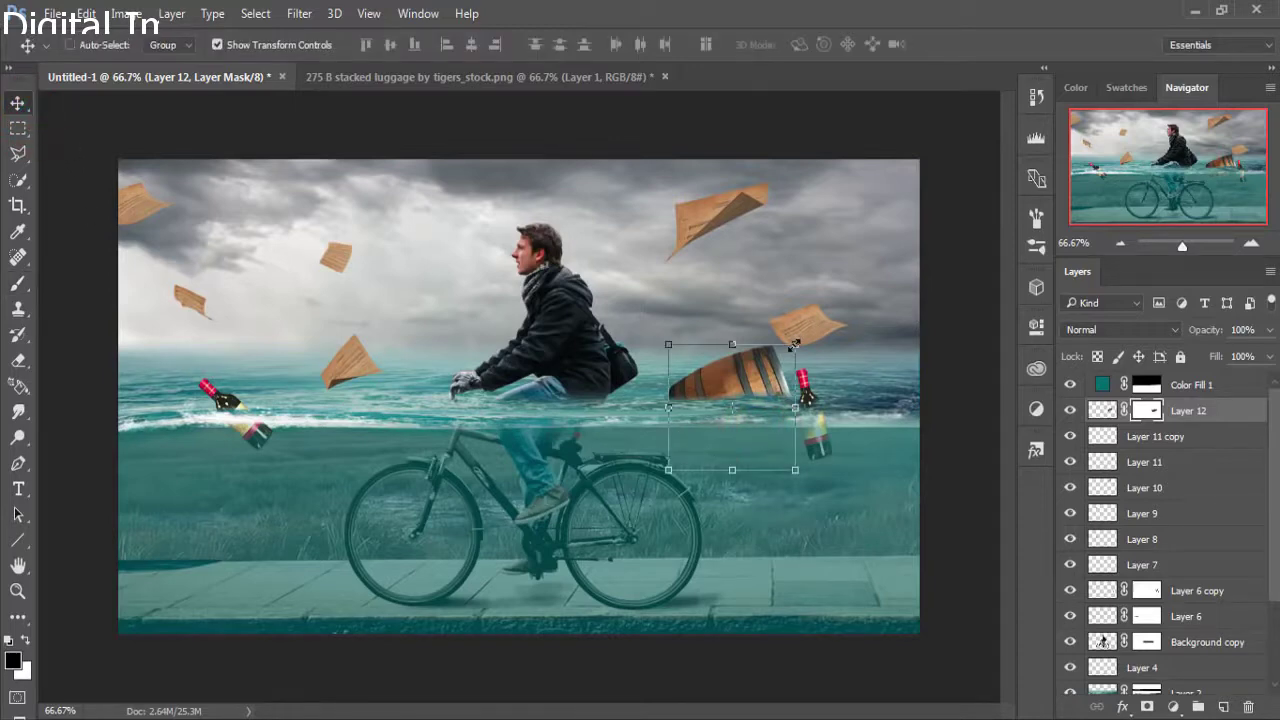
mouse_move(797, 354)
left_mouse_down()
mouse_move(814, 341)
mouse_move(801, 355)
left_mouse_up()
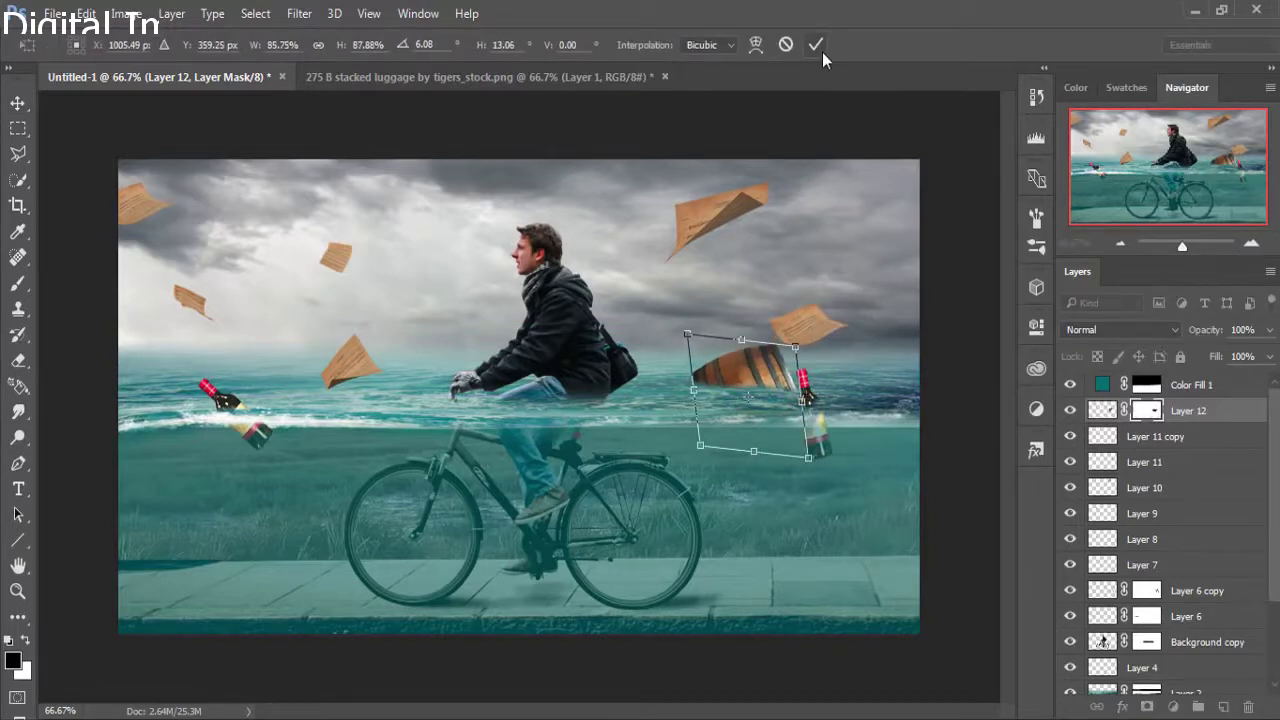
Shrink the barrel from its corner and float the luggage document in its own window.
key("ctrl+z")
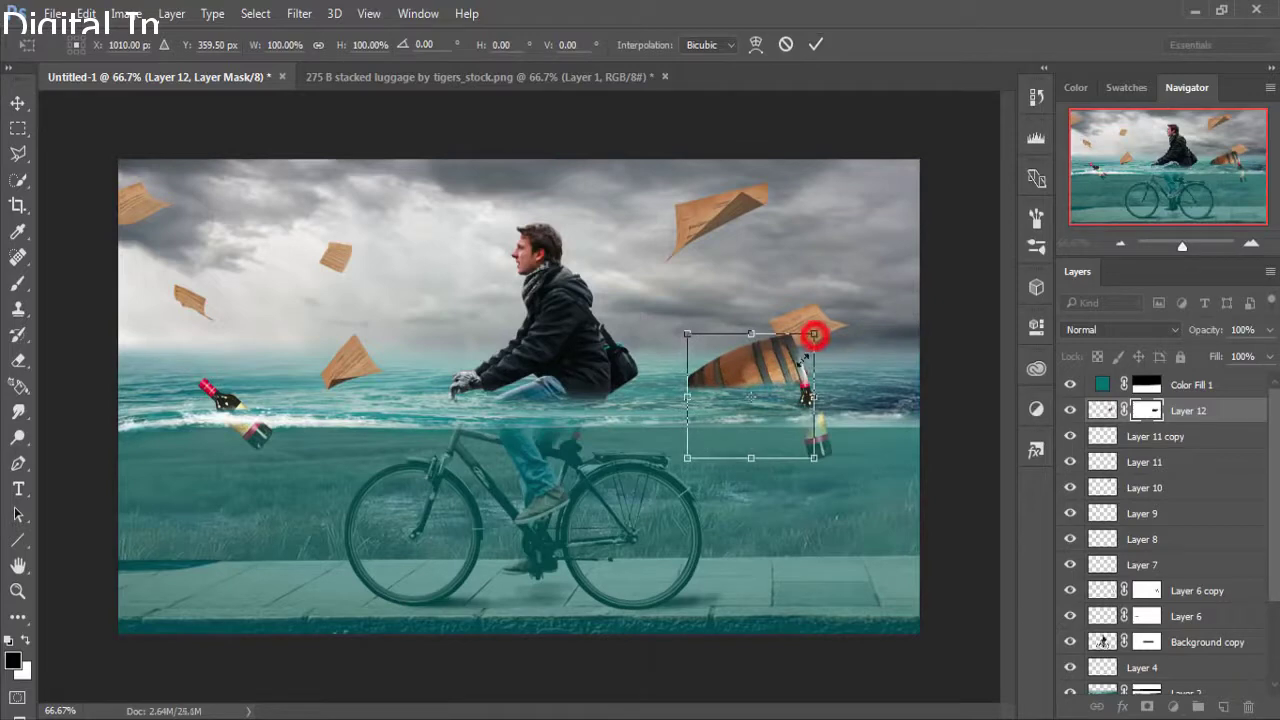
left_click_drag(805, 345, 794, 359)
left_click(815, 44)
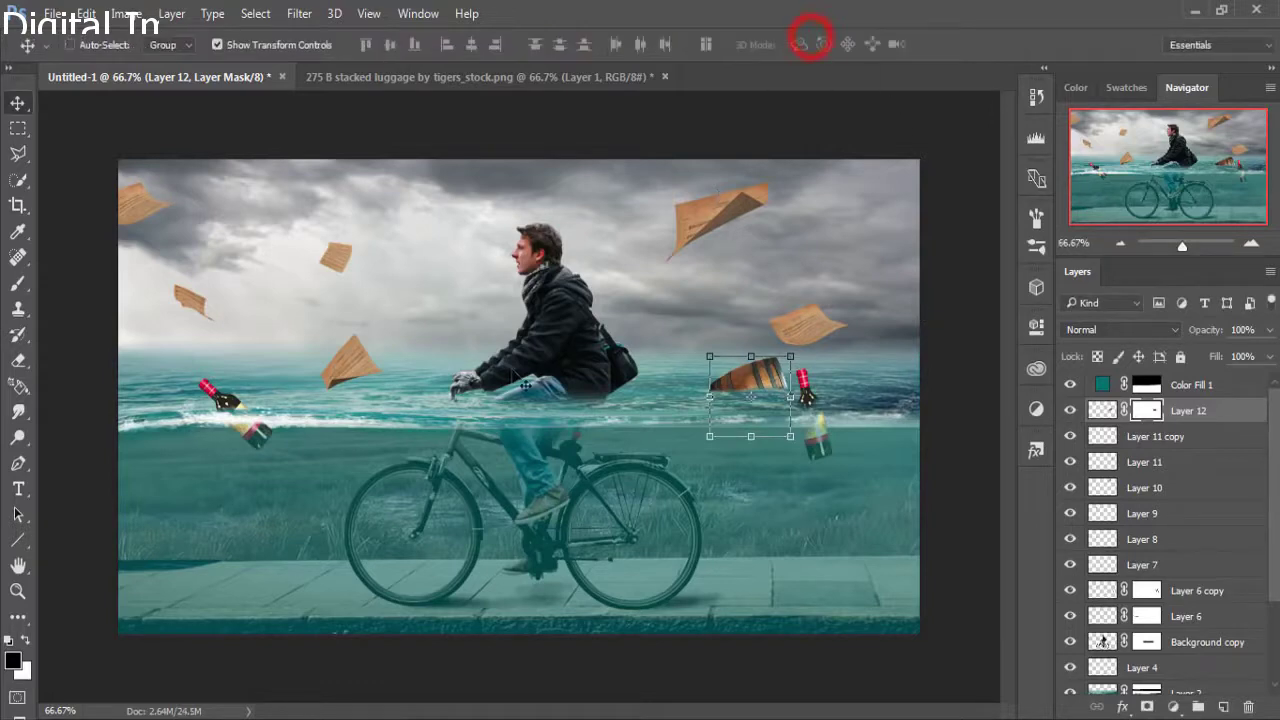
mouse_move(463, 78)
left_mouse_down()
mouse_move(469, 214)
mouse_move(880, 231)
left_mouse_up()
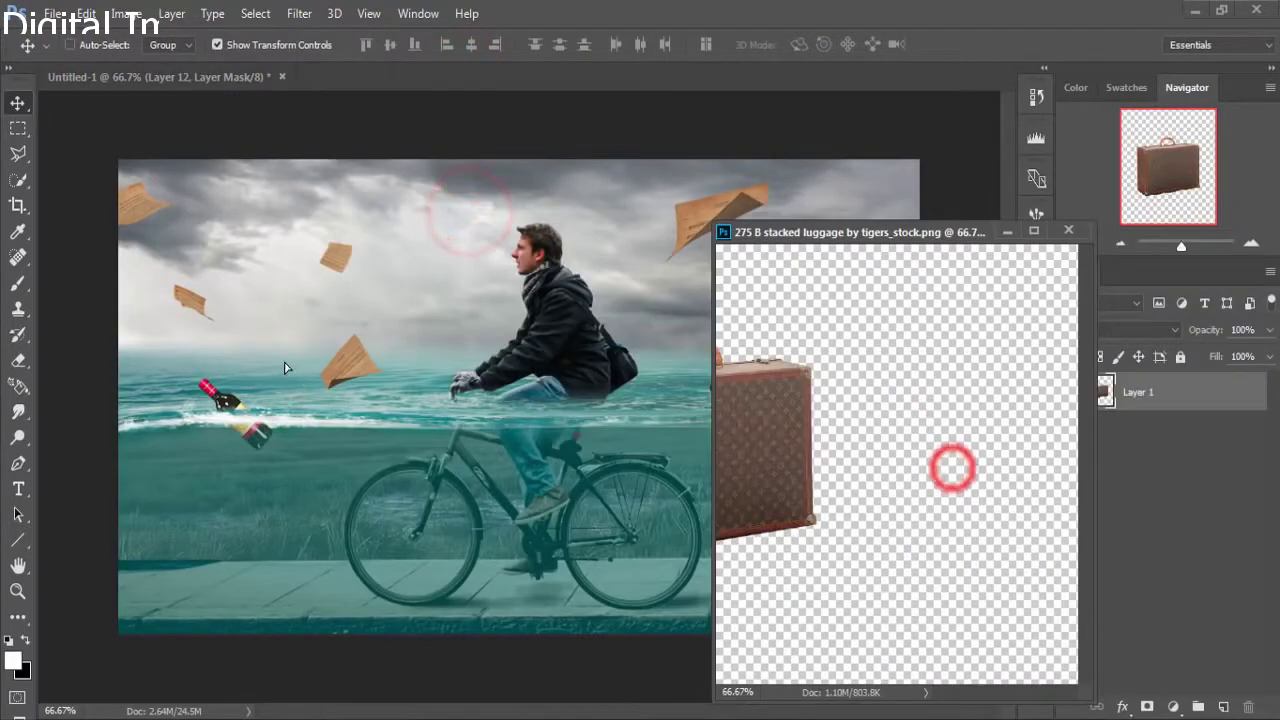
Bring the suitcase in as Layer 13, shrunk and tilted near the left waves.
left_click_drag(943, 466, 352, 348)
left_click(1010, 230)
key("ctrl+t")
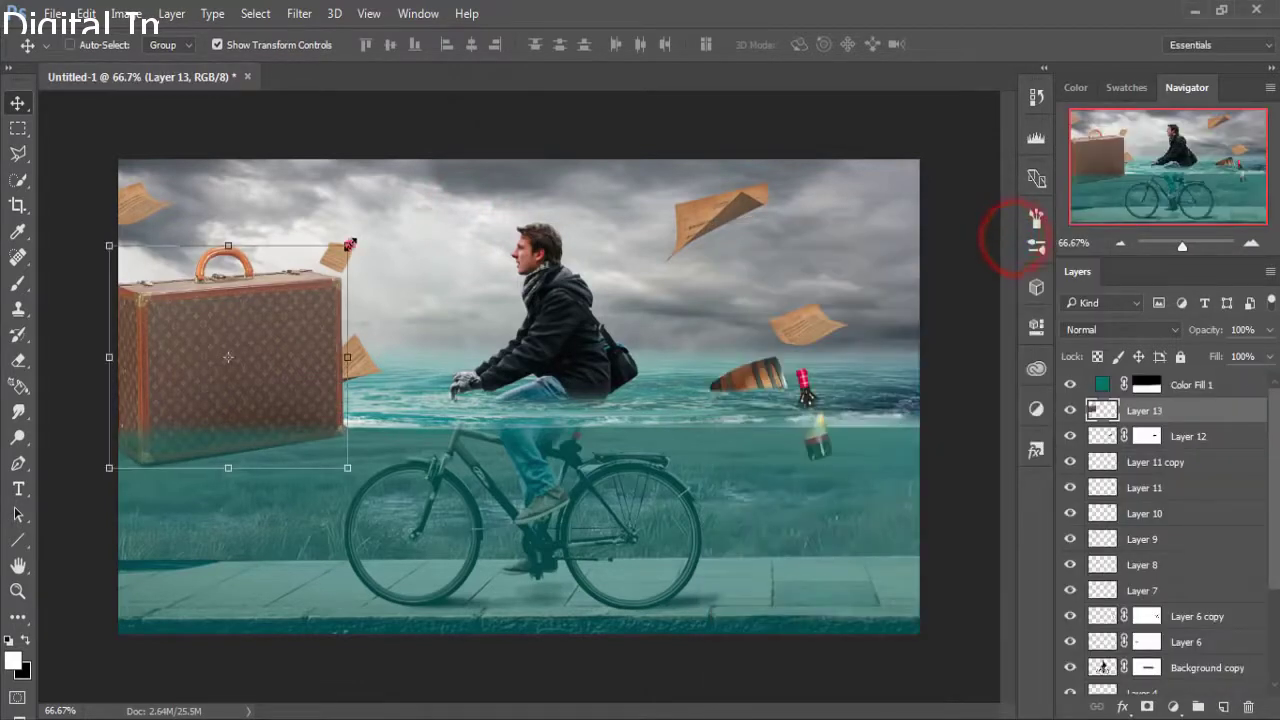
mouse_move(347, 245)
left_mouse_down()
mouse_move(256, 334)
mouse_move(204, 287)
left_mouse_up()
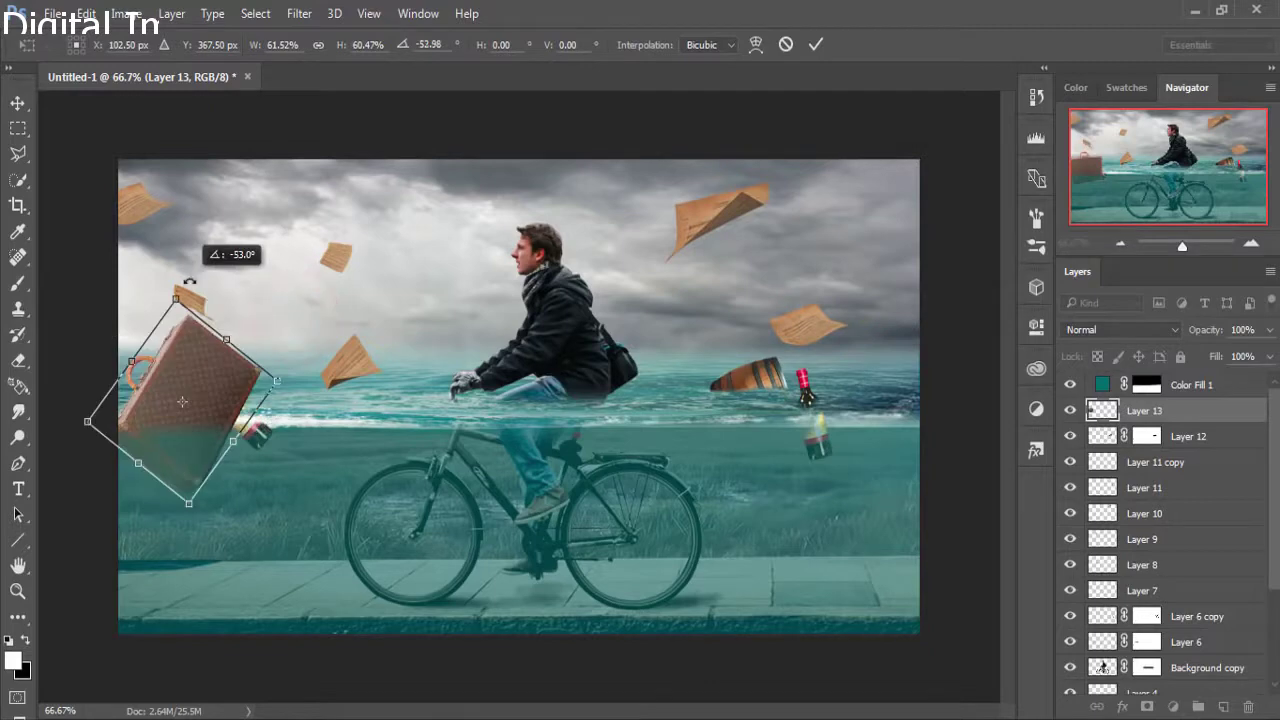
left_click_drag(207, 380, 260, 358)
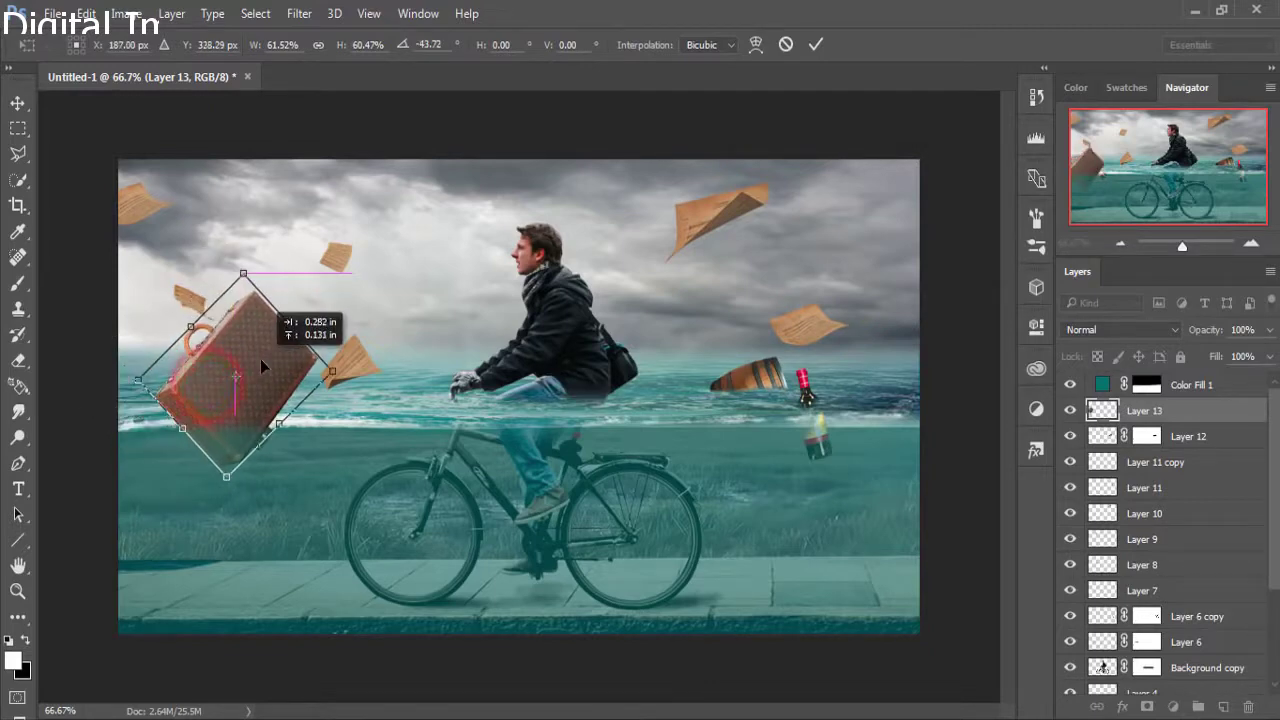
left_click(814, 44)
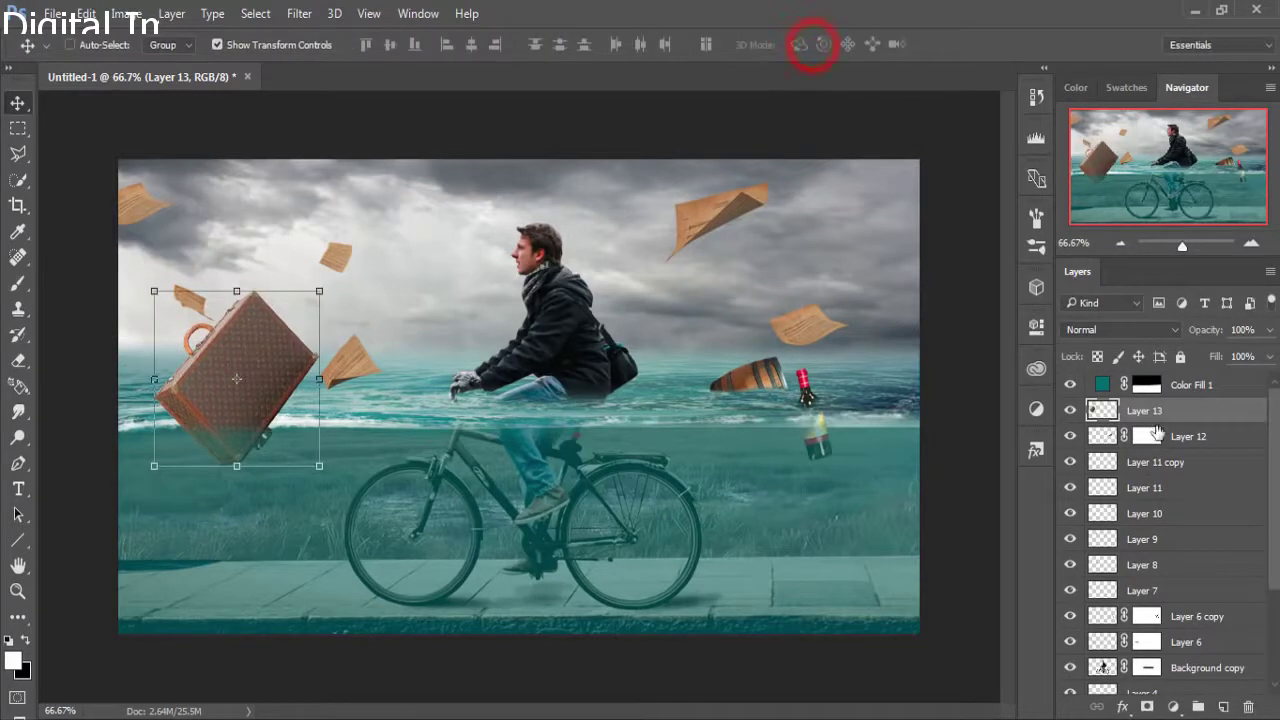
Add a layer mask and brush away the suitcase's part below the waterline.
left_click(1146, 706)
left_click(17, 282)
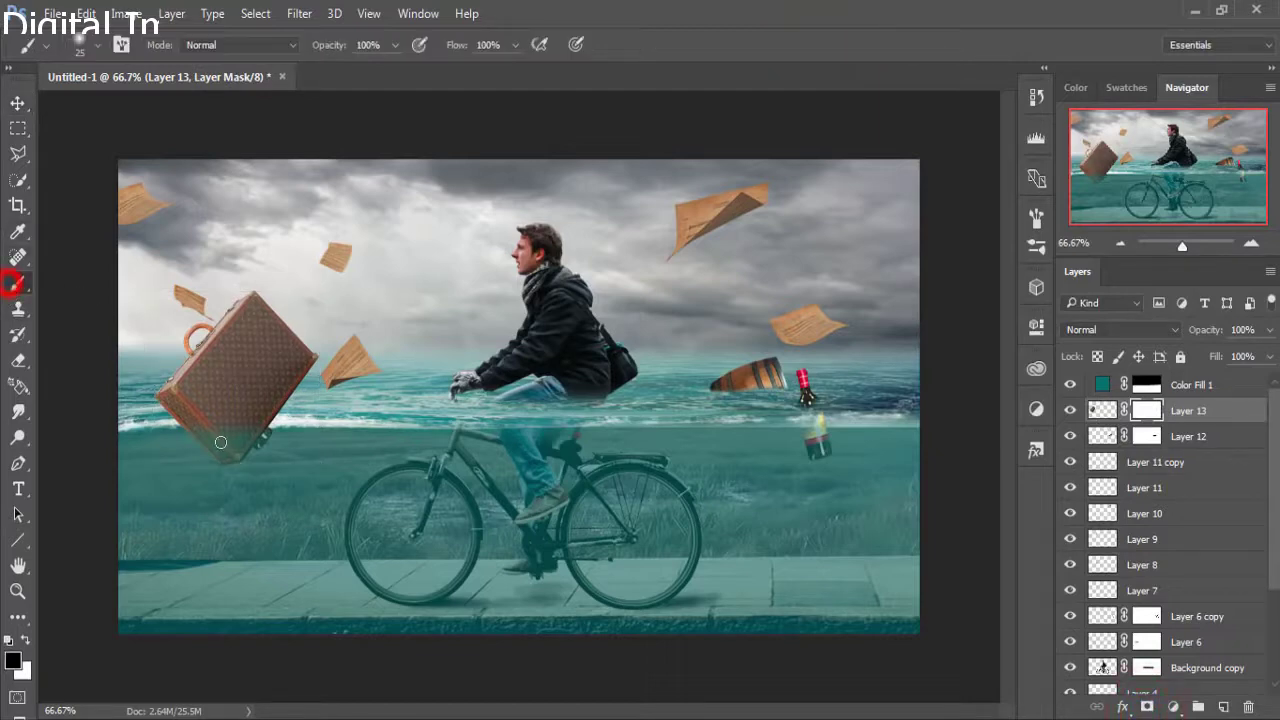
left_click_drag(157, 409, 283, 384)
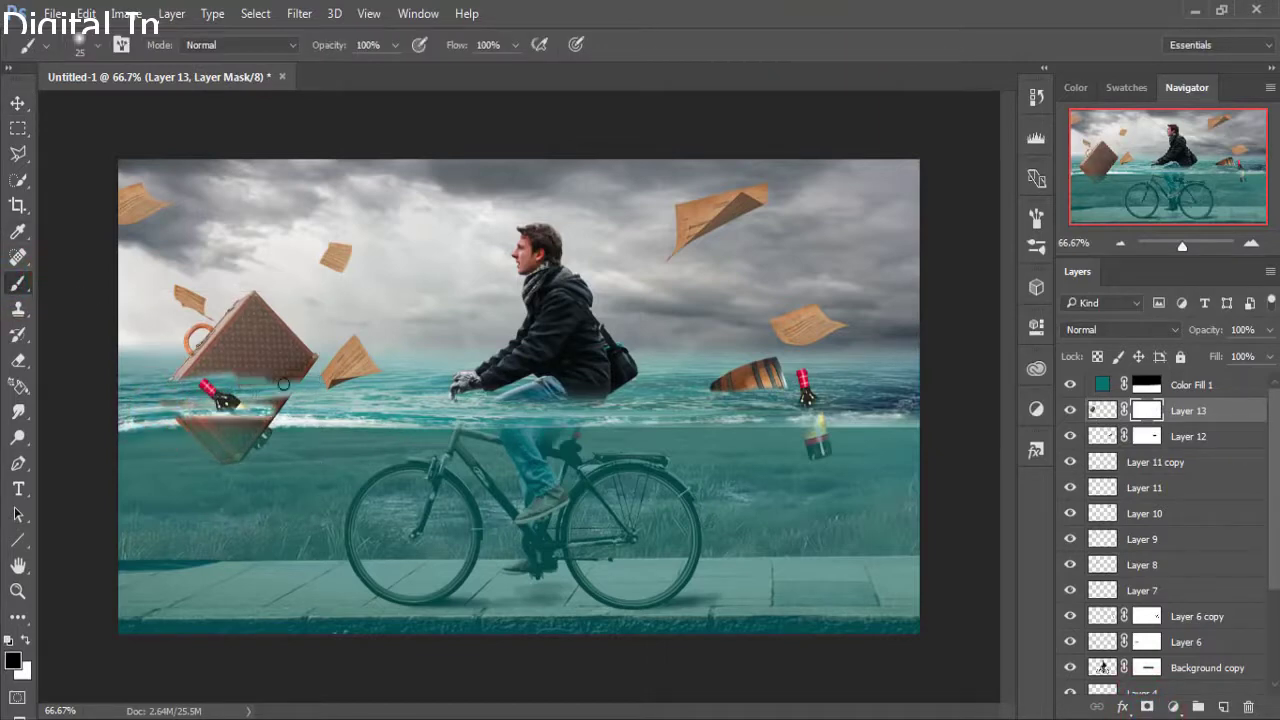
left_click_drag(197, 410, 244, 432)
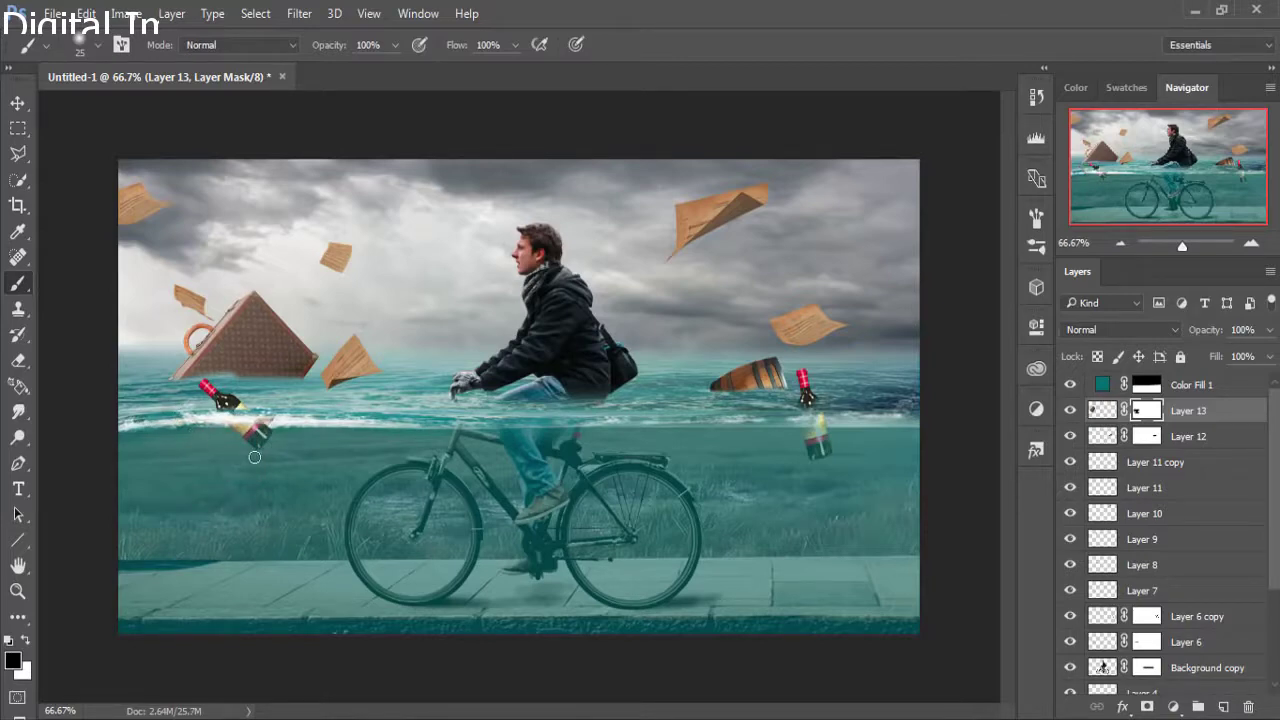
Scale the suitcase down to about 62% and nudge it three steps right.
left_click(17, 104)
key("ctrl+t")
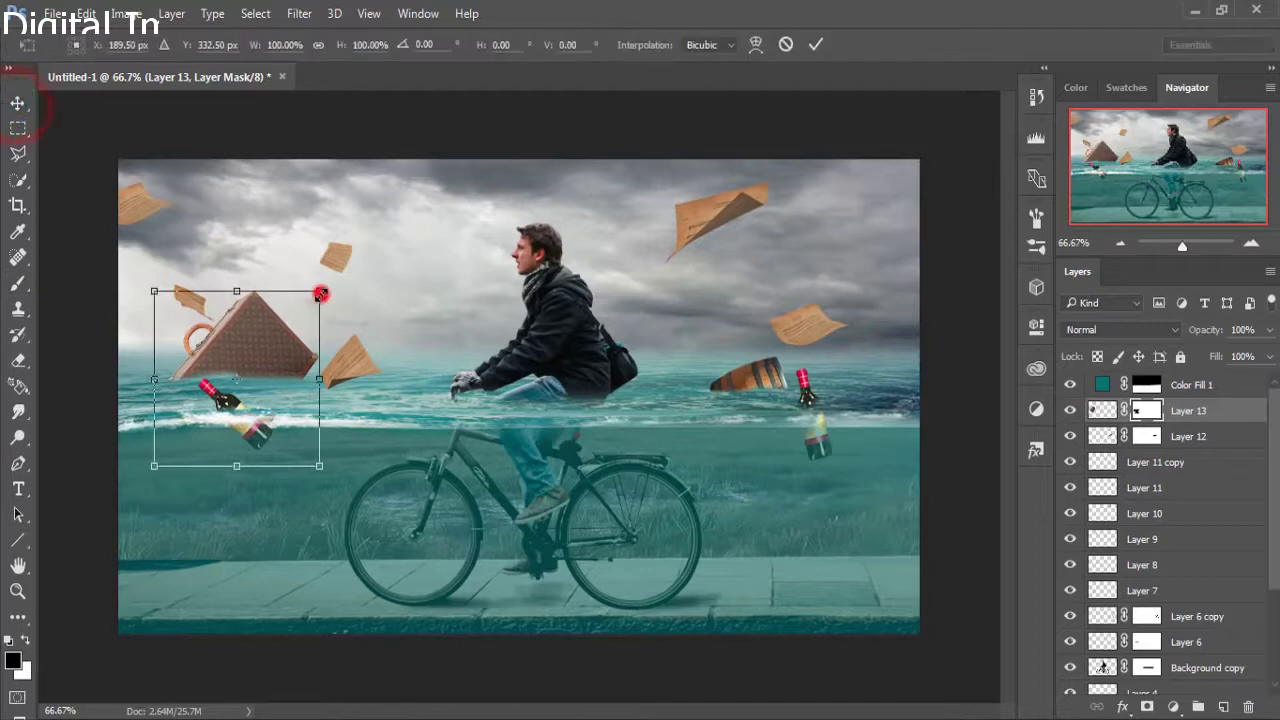
left_click_drag(316, 277, 293, 331)
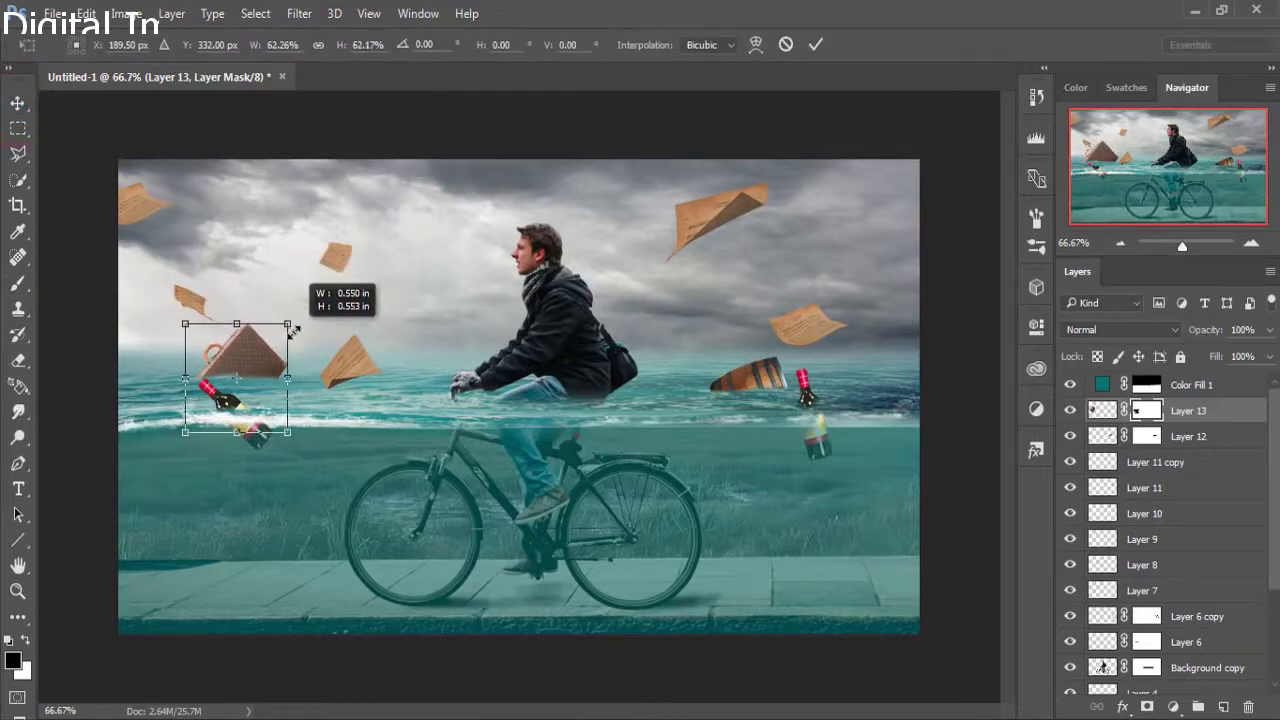
left_click(815, 45)
key("Right")
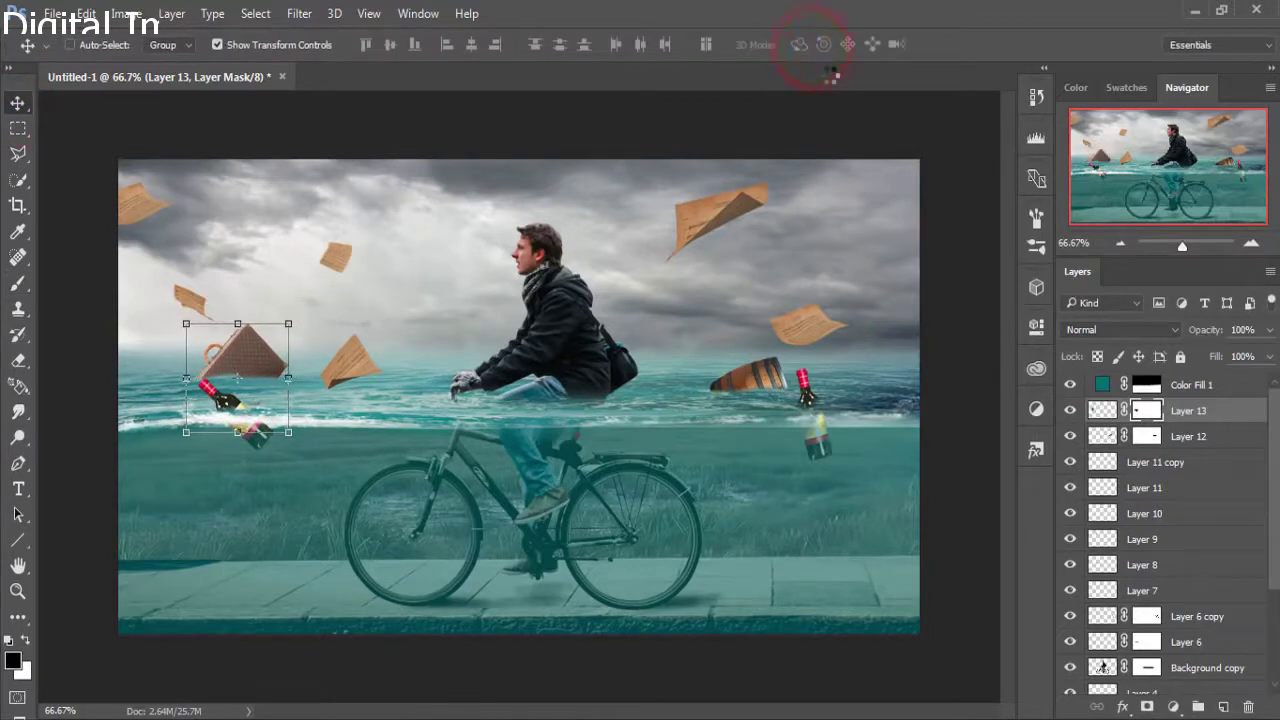
key("Right")
key("Right")
key("Right")
key("Right")
key("Right")
key("Right")
key("Right")
key("Right")
key("Right")
key("Right")
key("Right")
key("Right")
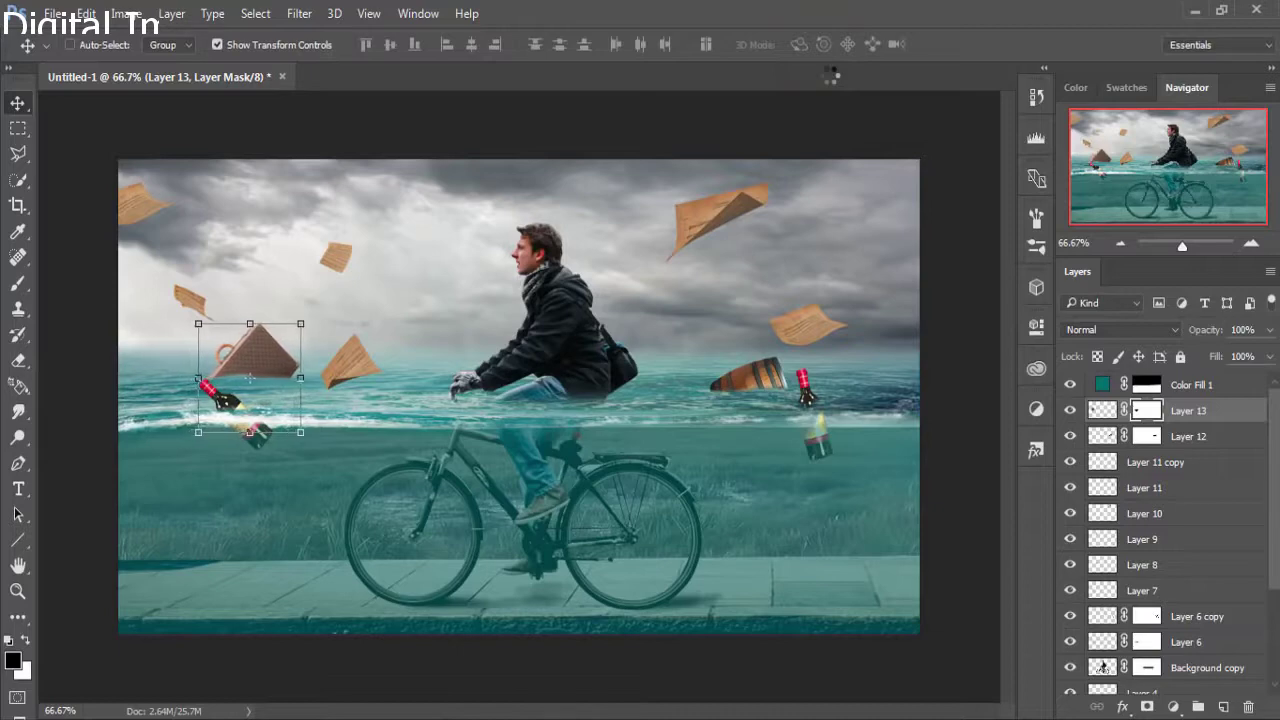
key("Right")
key("Right")
key("Right")
key("Right")
key("Right")
key("Right")
key("Right")
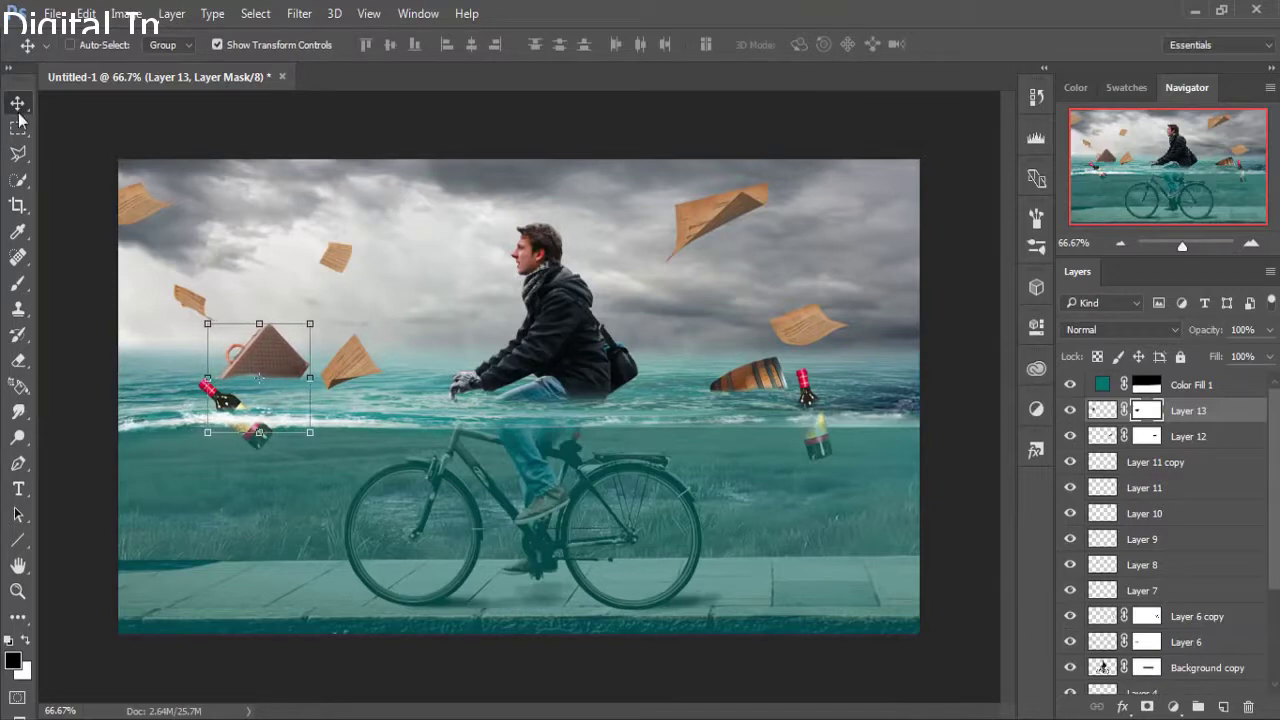
left_click_drag(1265, 516, 1237, 636)
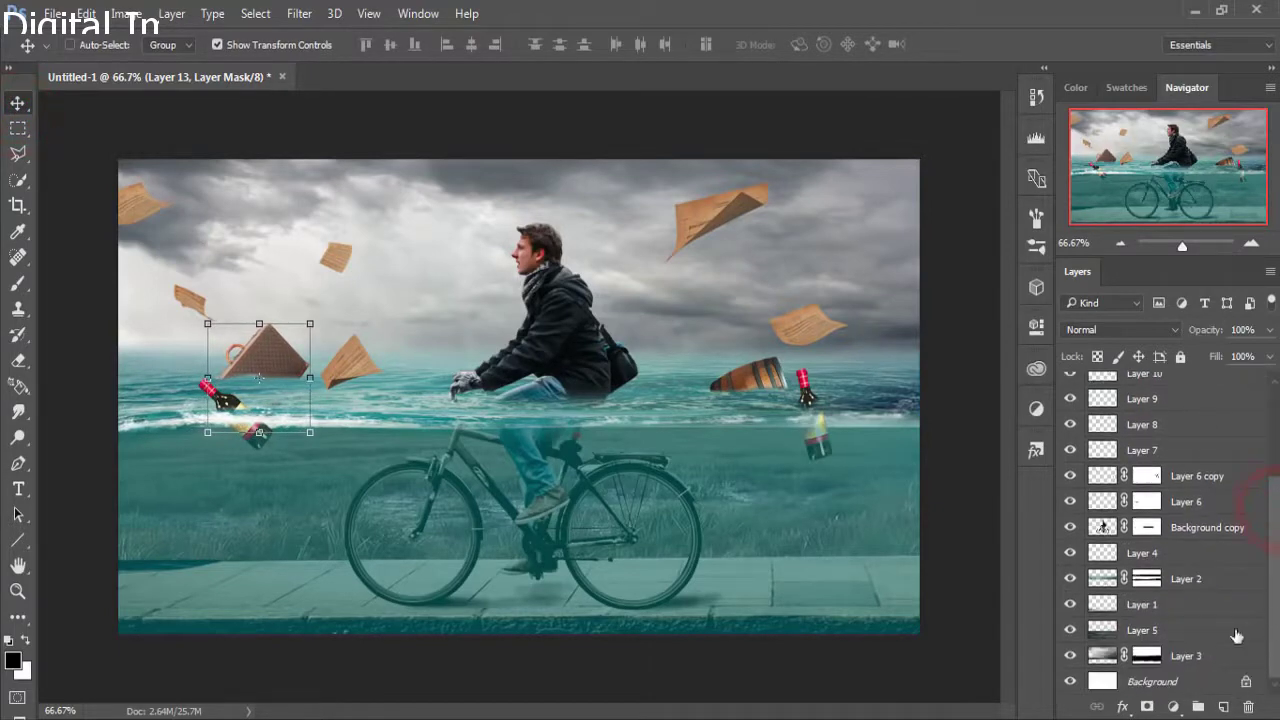
Add a new layer above Layer 3 with a mid-grey brush at 16% opacity, size 250.
left_click(1183, 657)
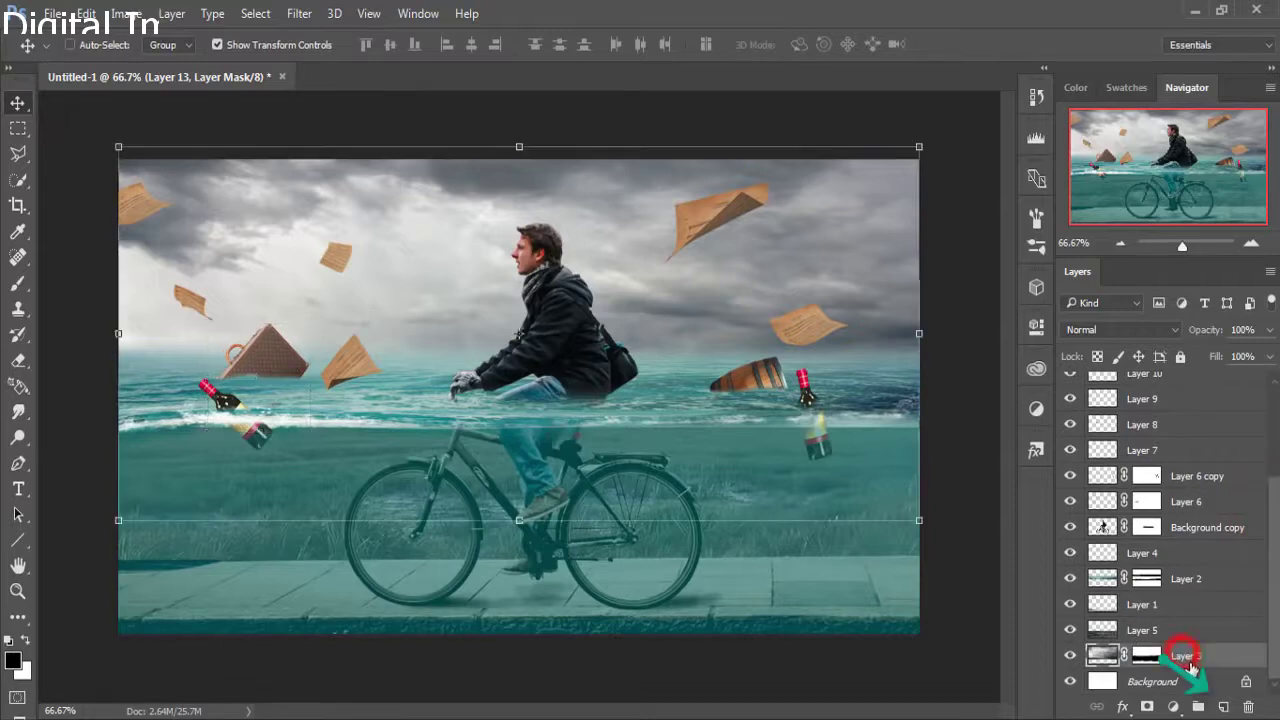
left_click(1224, 708)
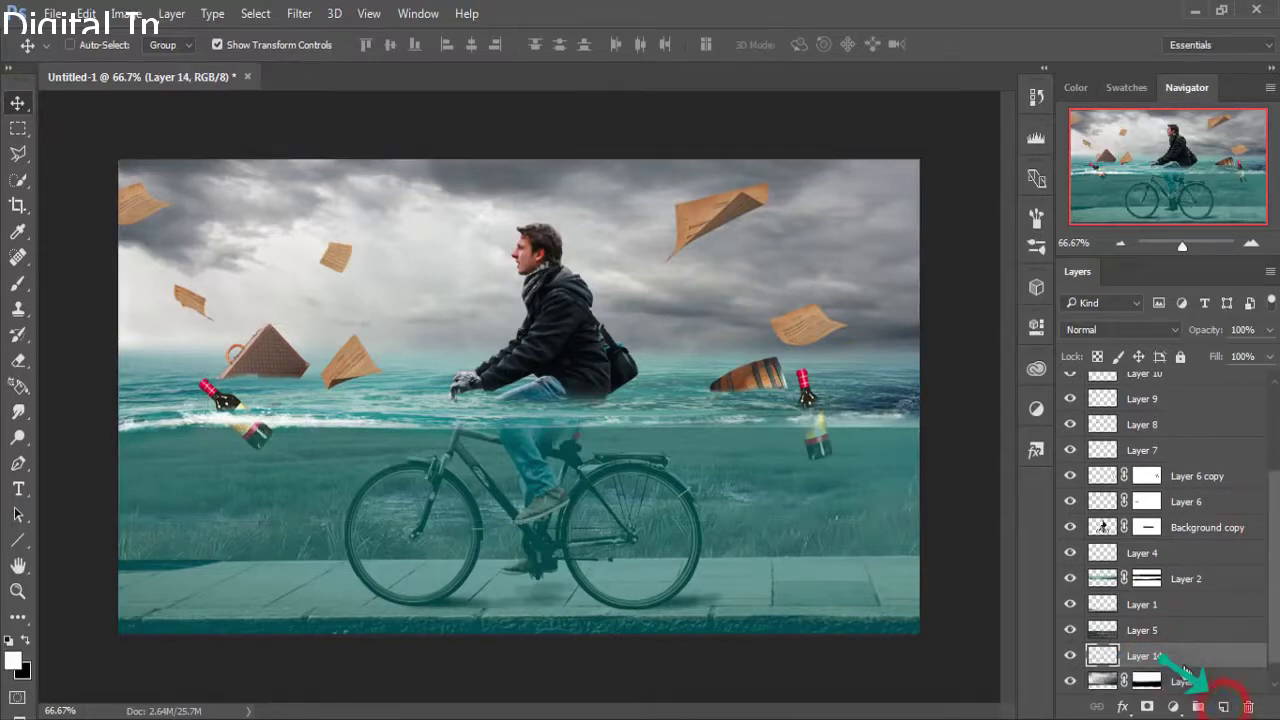
left_click(19, 286)
left_click(10, 660)
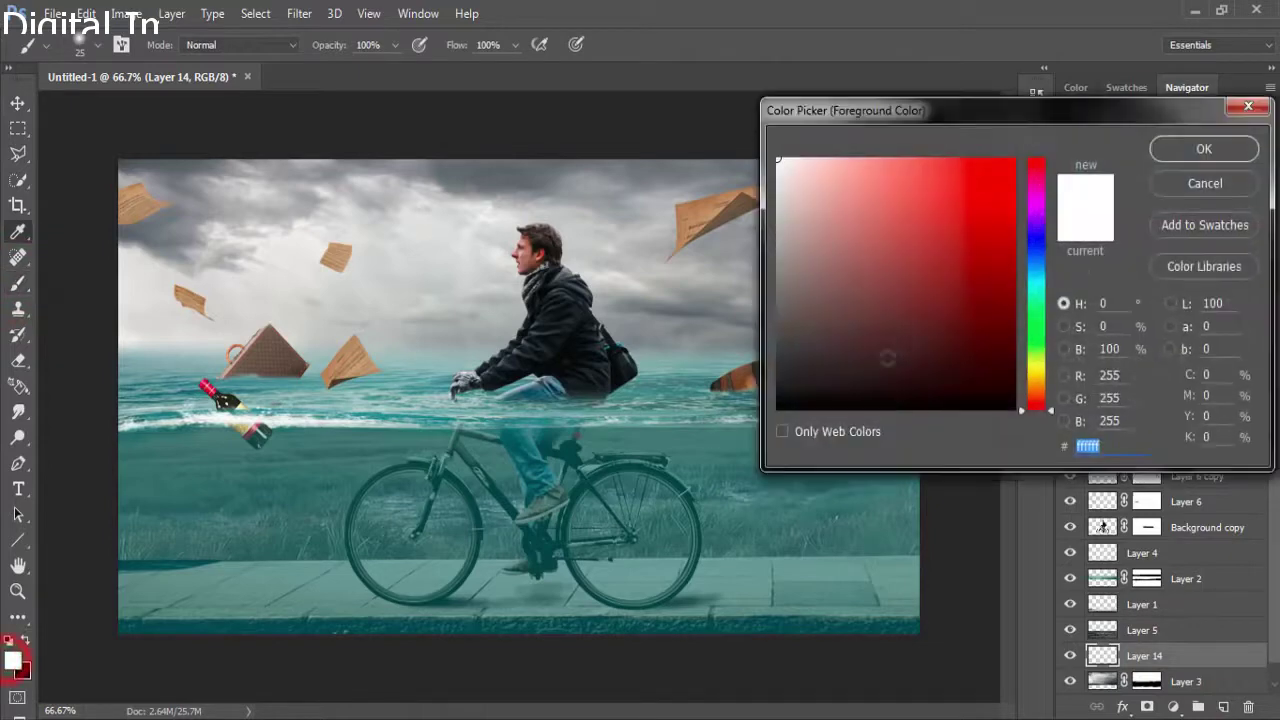
left_click(777, 271)
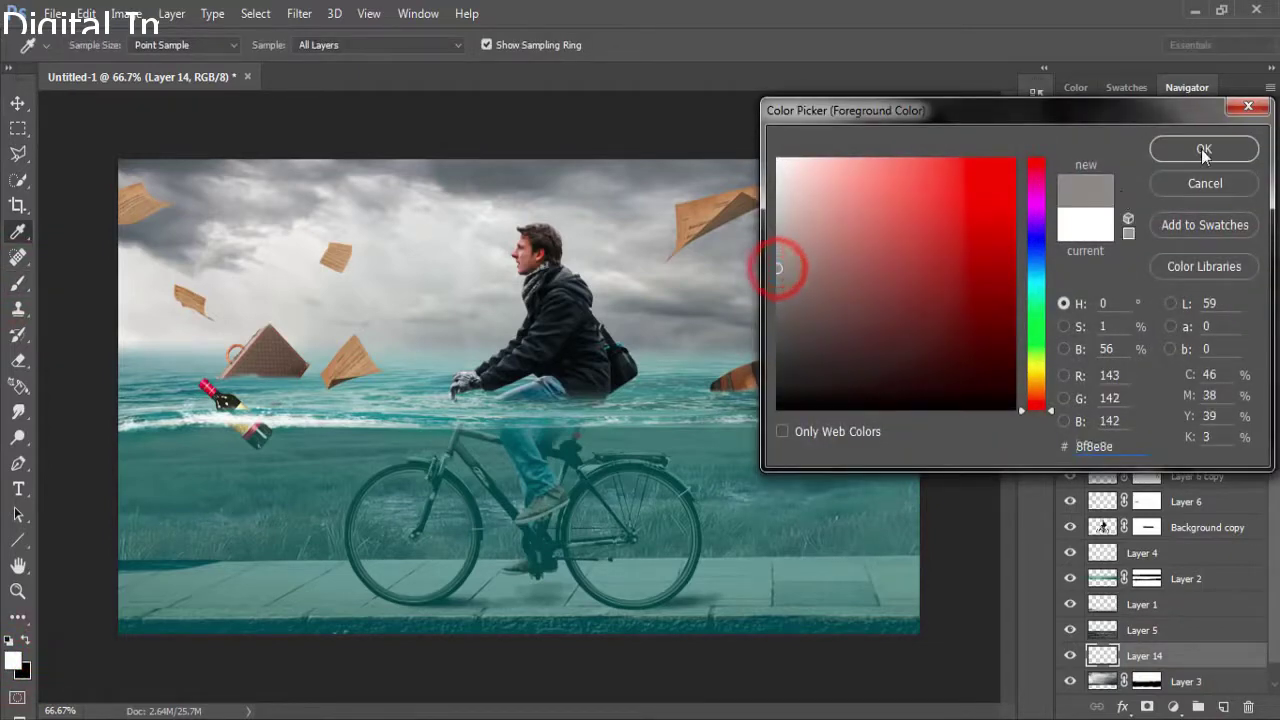
left_click(1160, 148)
left_click(396, 45)
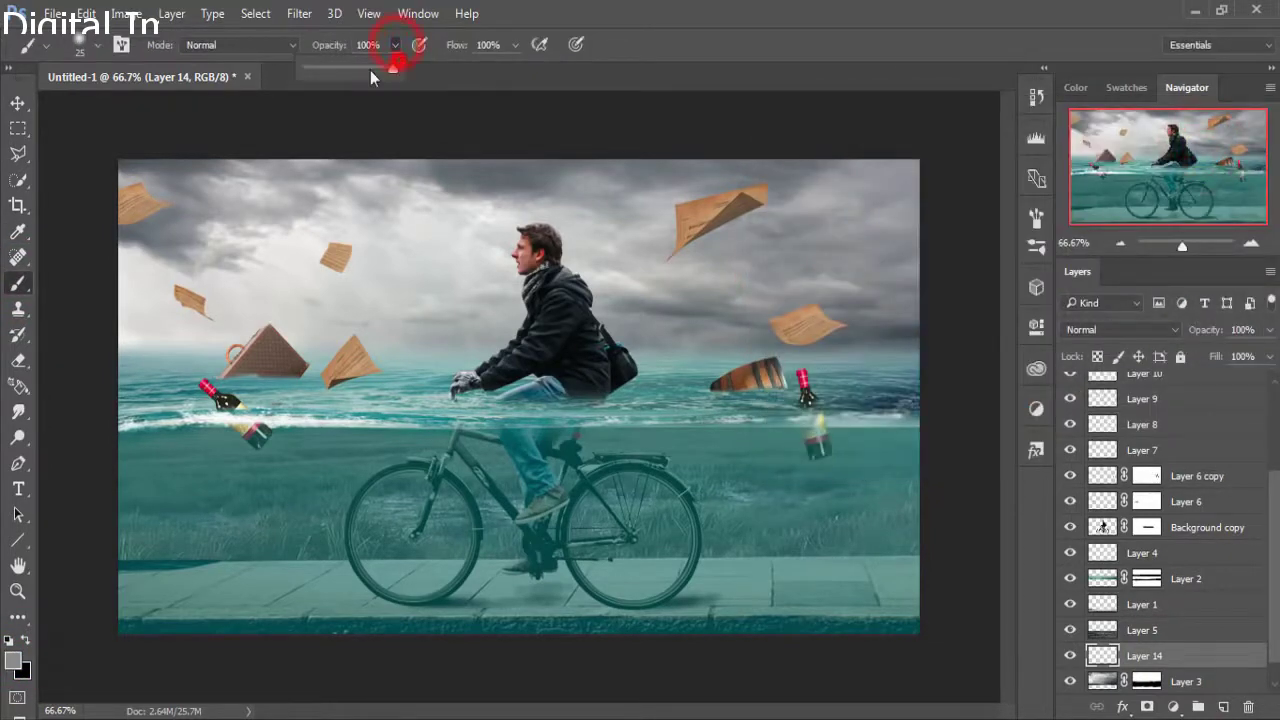
left_click_drag(325, 70, 321, 70)
left_click(310, 261)
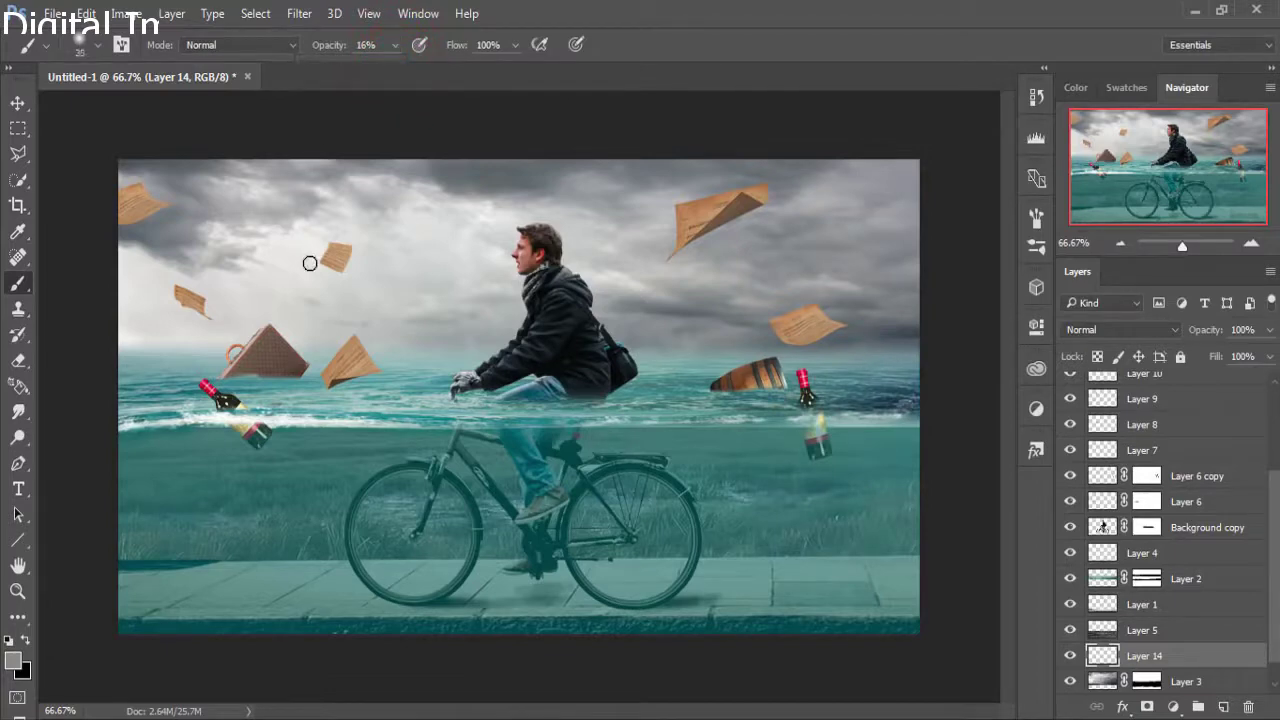
key("bracketright")
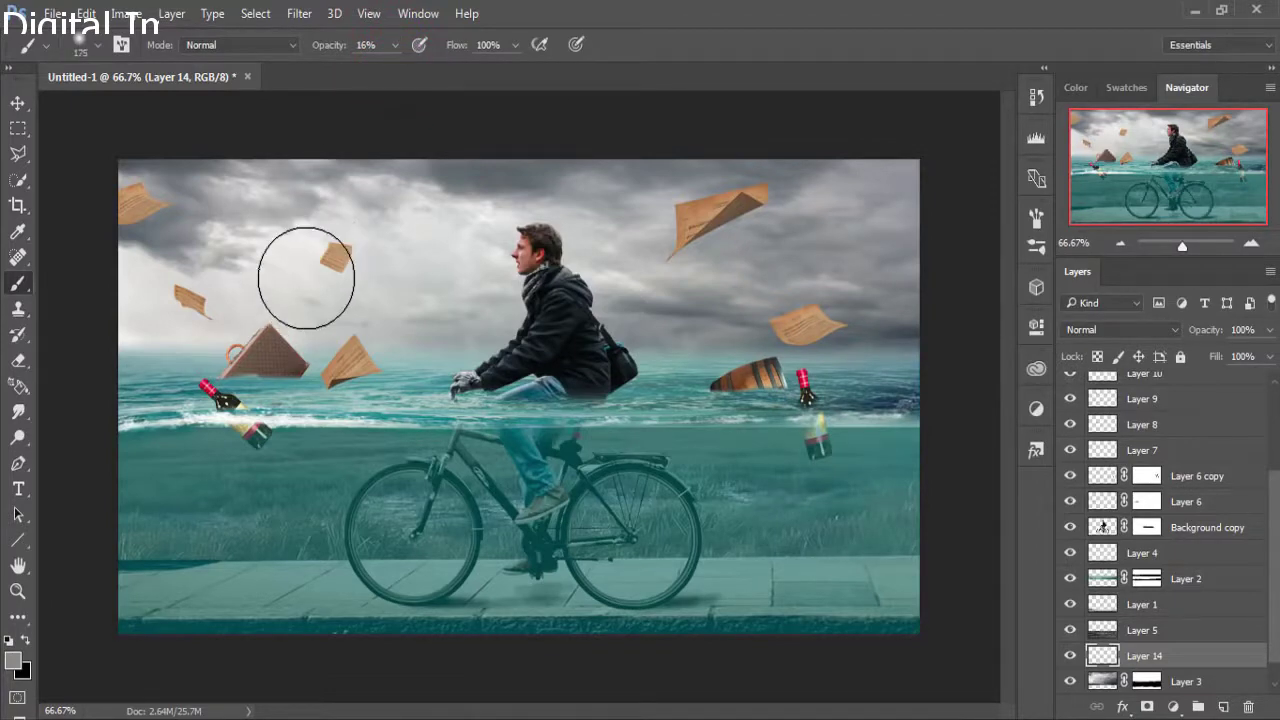
key("bracketright")
key("bracketright")
Dab soft grey haze across the sky, around the rider, and along the horizon.
left_click(305, 277)
left_click(243, 283)
left_click(357, 250)
left_click(502, 228)
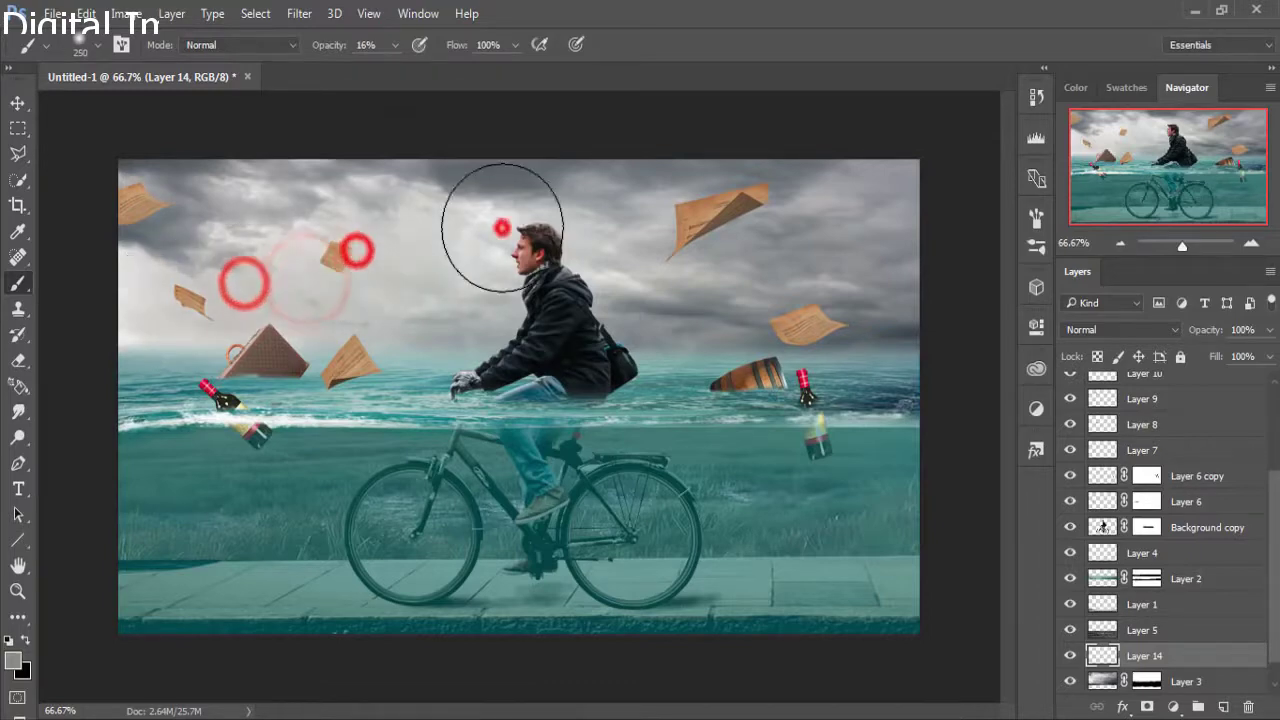
left_click(563, 206)
left_click(595, 270)
left_click(467, 305)
left_click(557, 273)
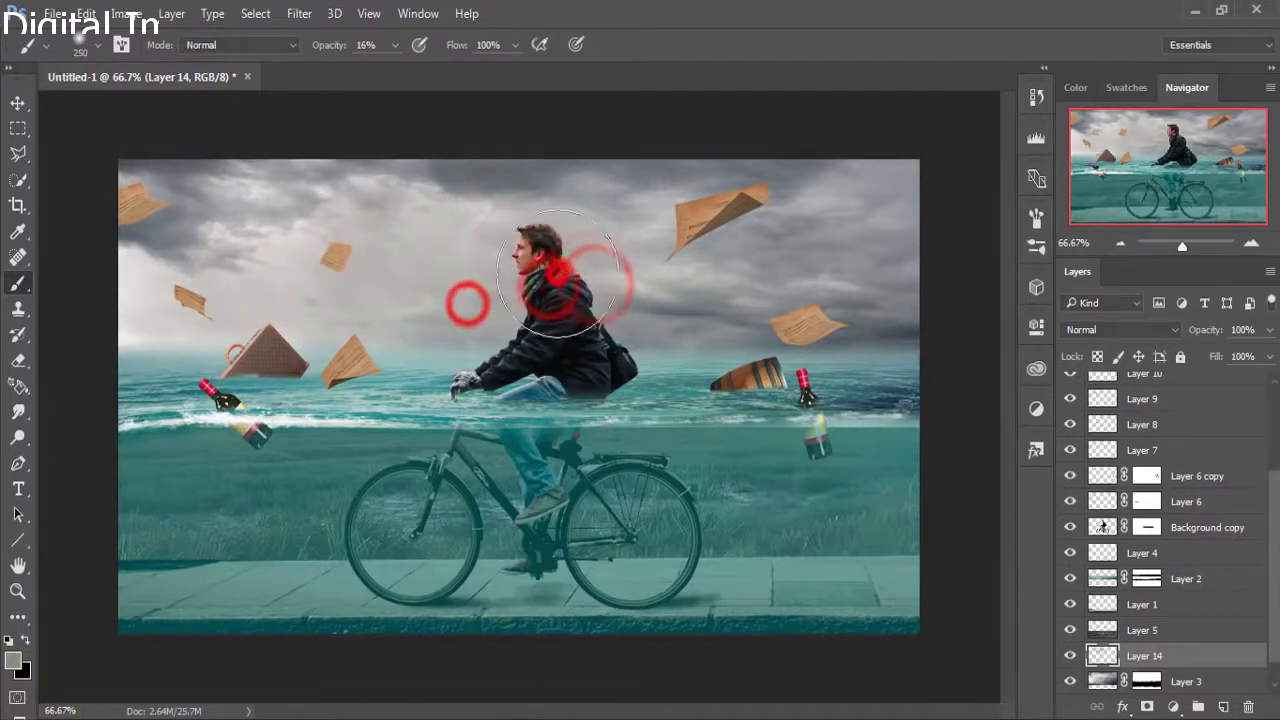
left_click(766, 266)
left_click(643, 331)
left_click(360, 351)
left_click(245, 355)
left_click(305, 333)
left_click(222, 345)
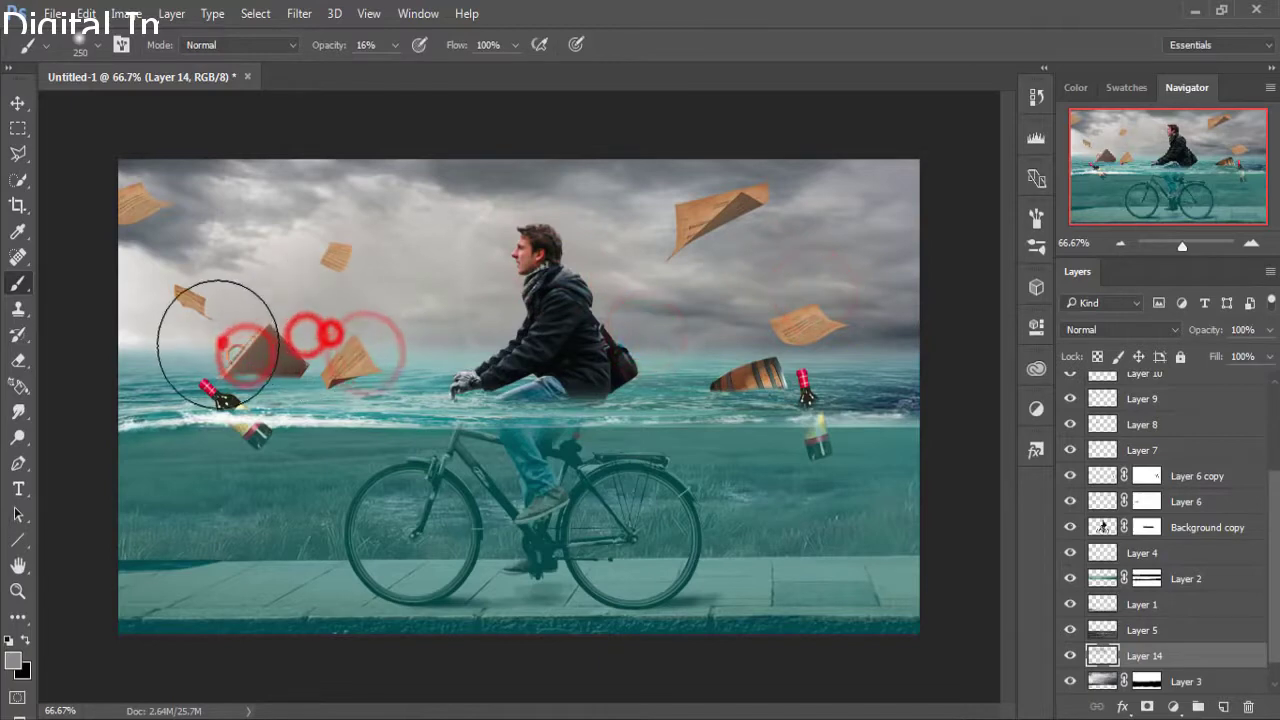
left_click(149, 349)
left_click(137, 277)
left_click(363, 251)
left_click(238, 296)
left_click(203, 292)
left_click(148, 305)
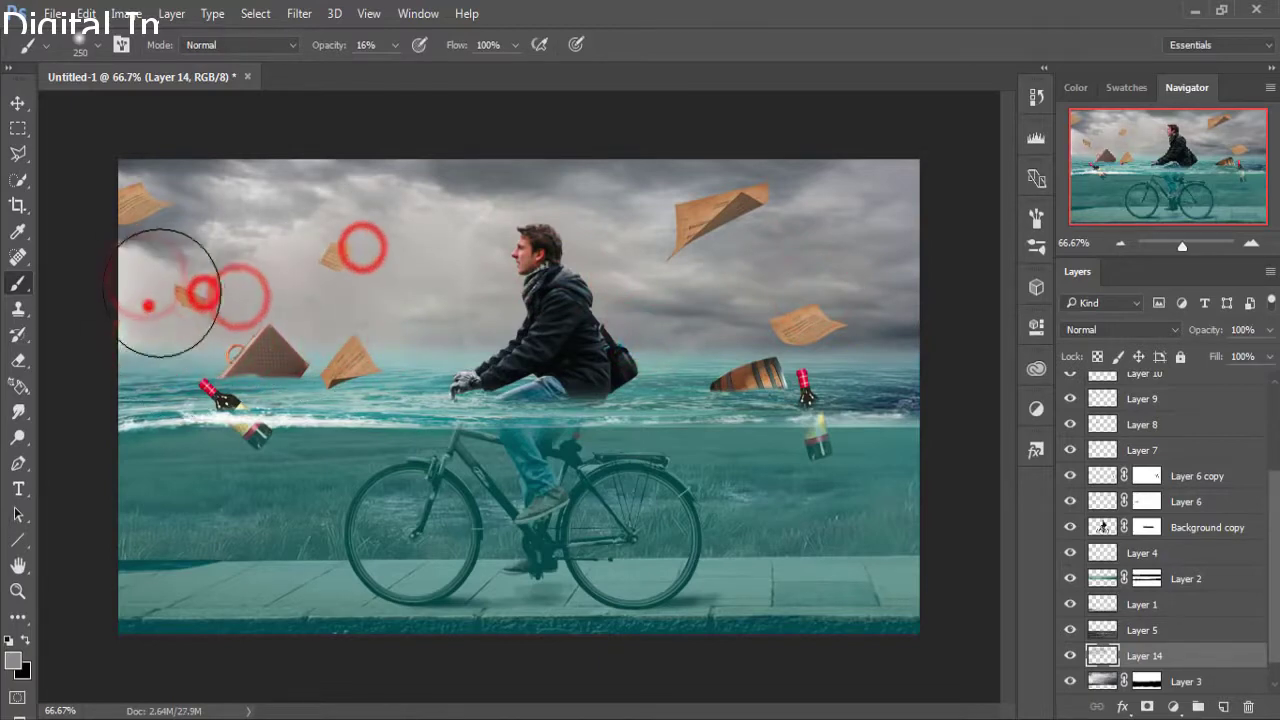
left_click(334, 240)
left_click(414, 211)
left_click(345, 266)
left_click(788, 253)
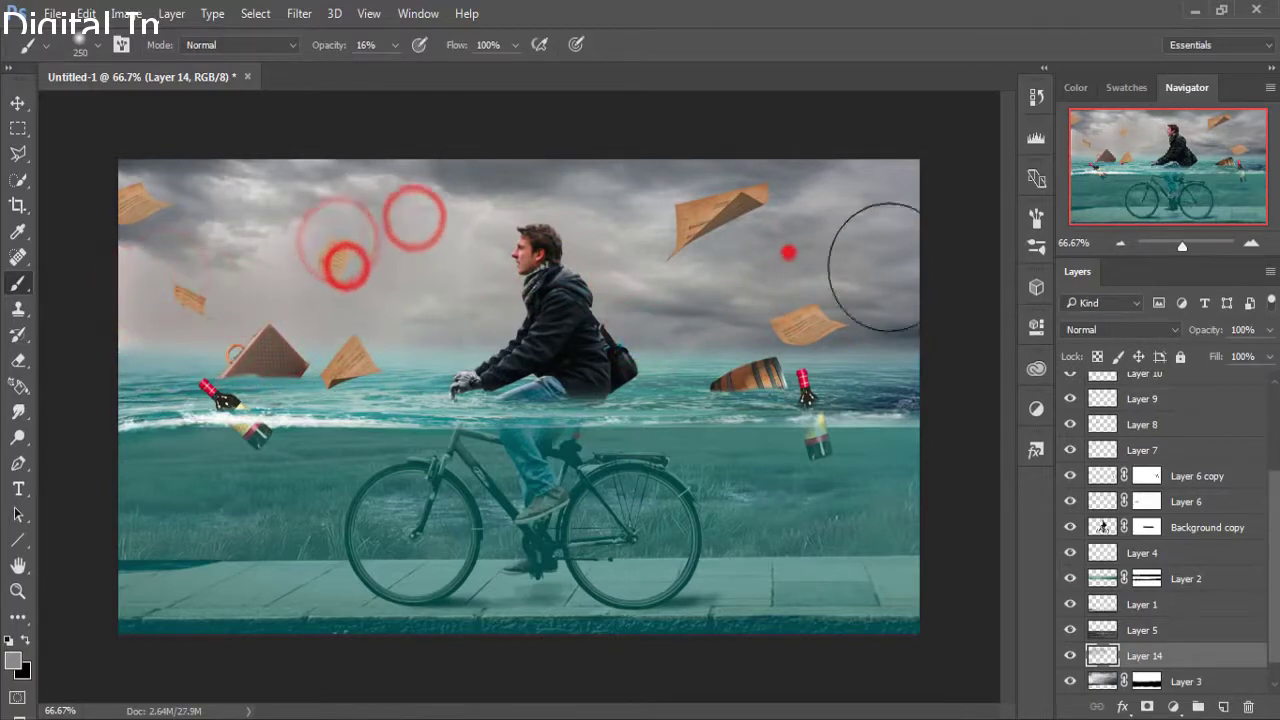
left_click(874, 260)
left_click(777, 229)
left_click(669, 303)
left_click(723, 306)
left_click(897, 326)
left_click(728, 258)
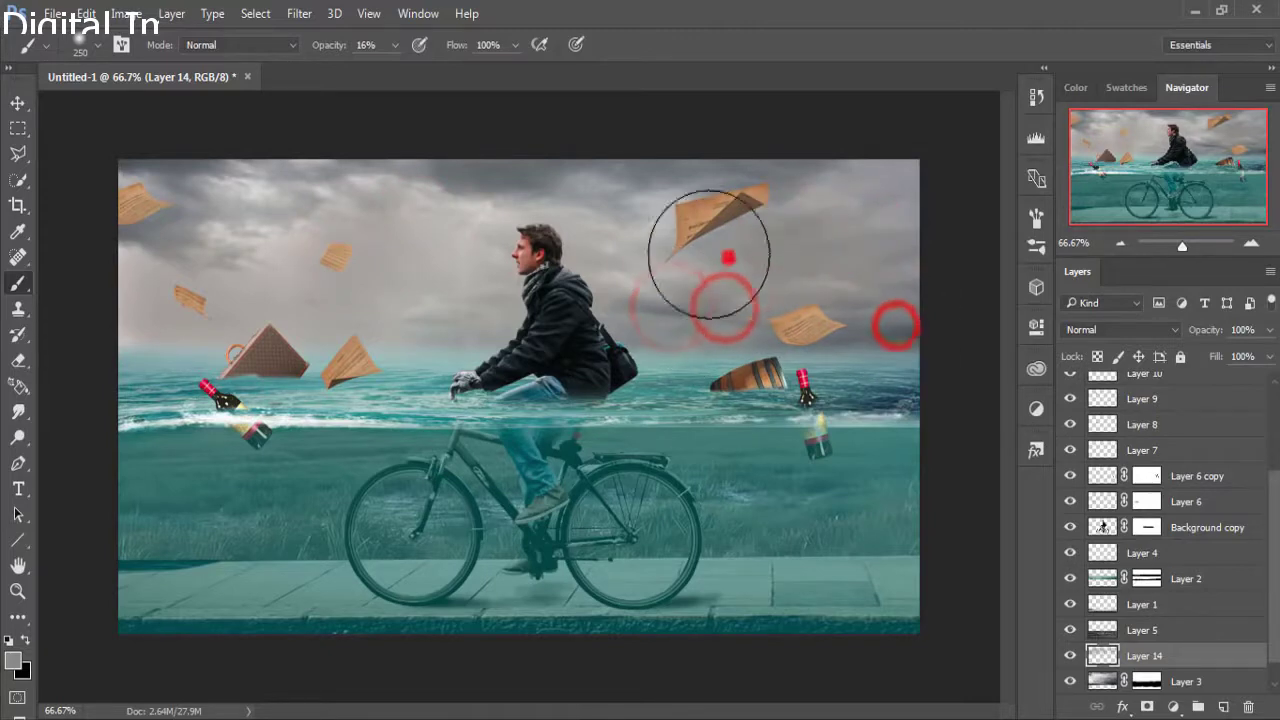
left_click(606, 217)
left_click(503, 291)
left_click(394, 346)
left_click(610, 312)
left_click(475, 346)
left_click(420, 350)
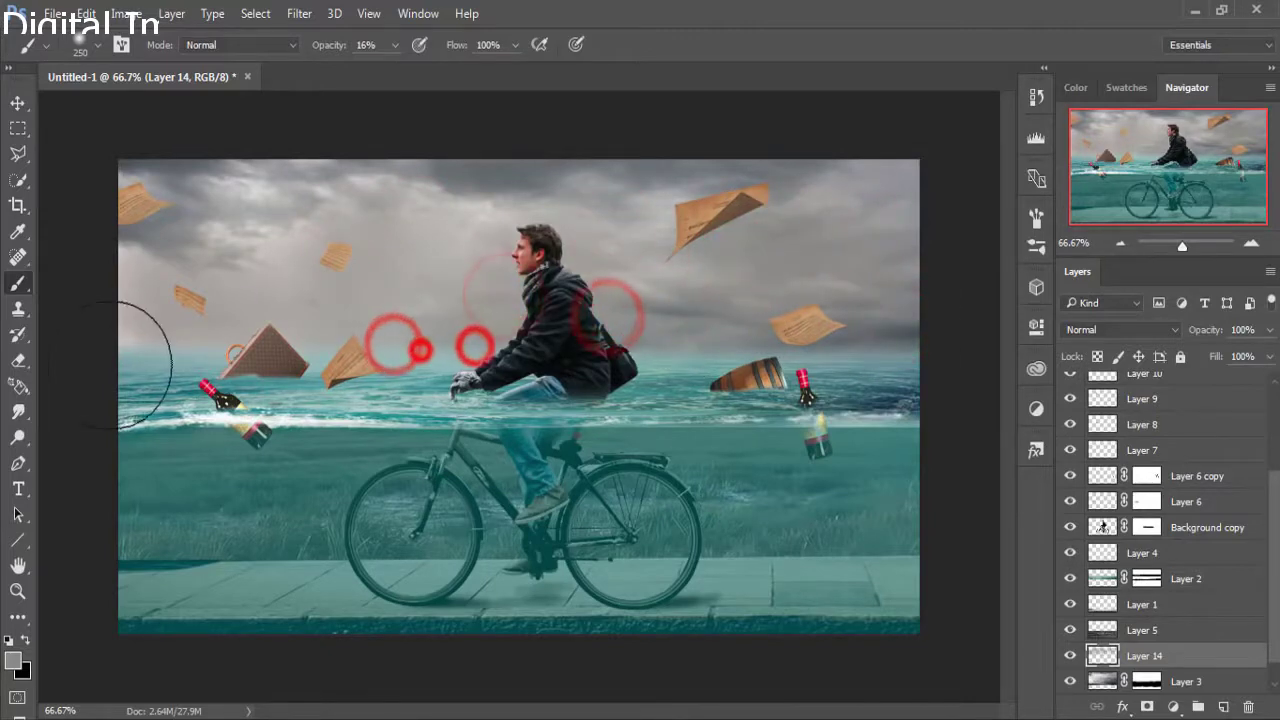
left_click(100, 363)
left_click(14, 102)
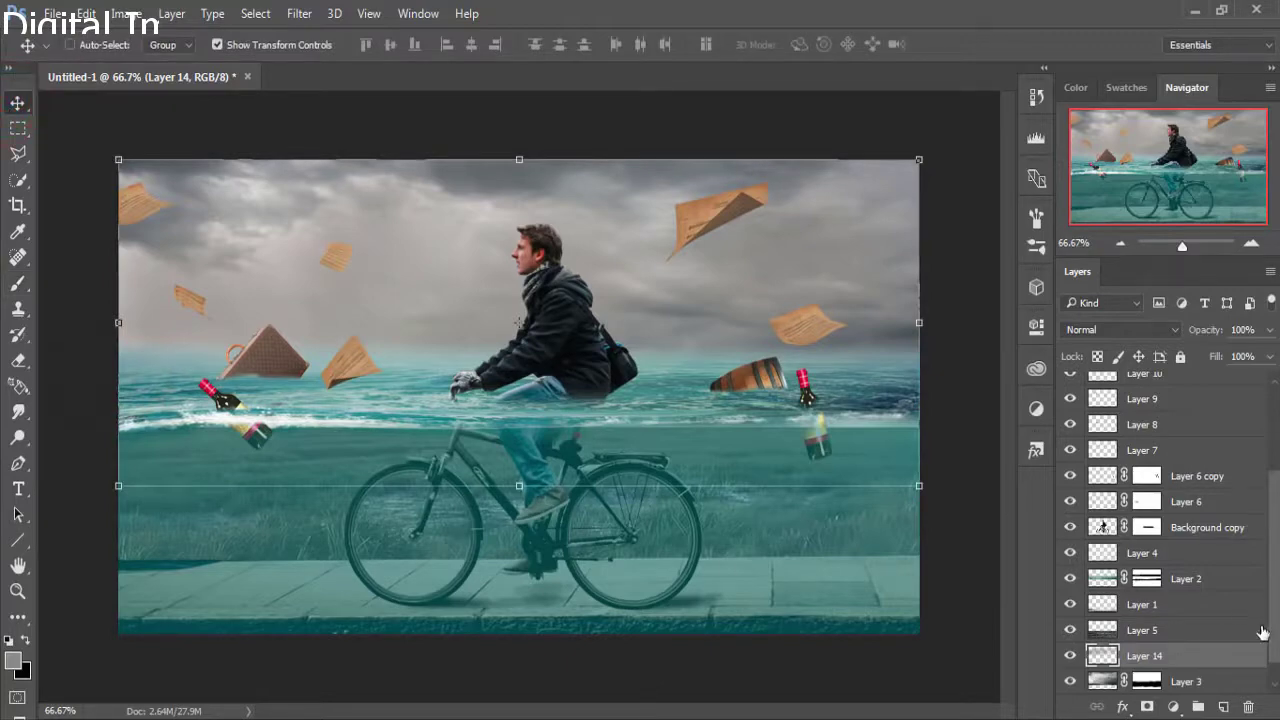
Add a Color Balance layer above Color Fill 1: midtones Cyan-Red -9, Yellow-Blue +19.
scroll(1120, 600, "up", 5)
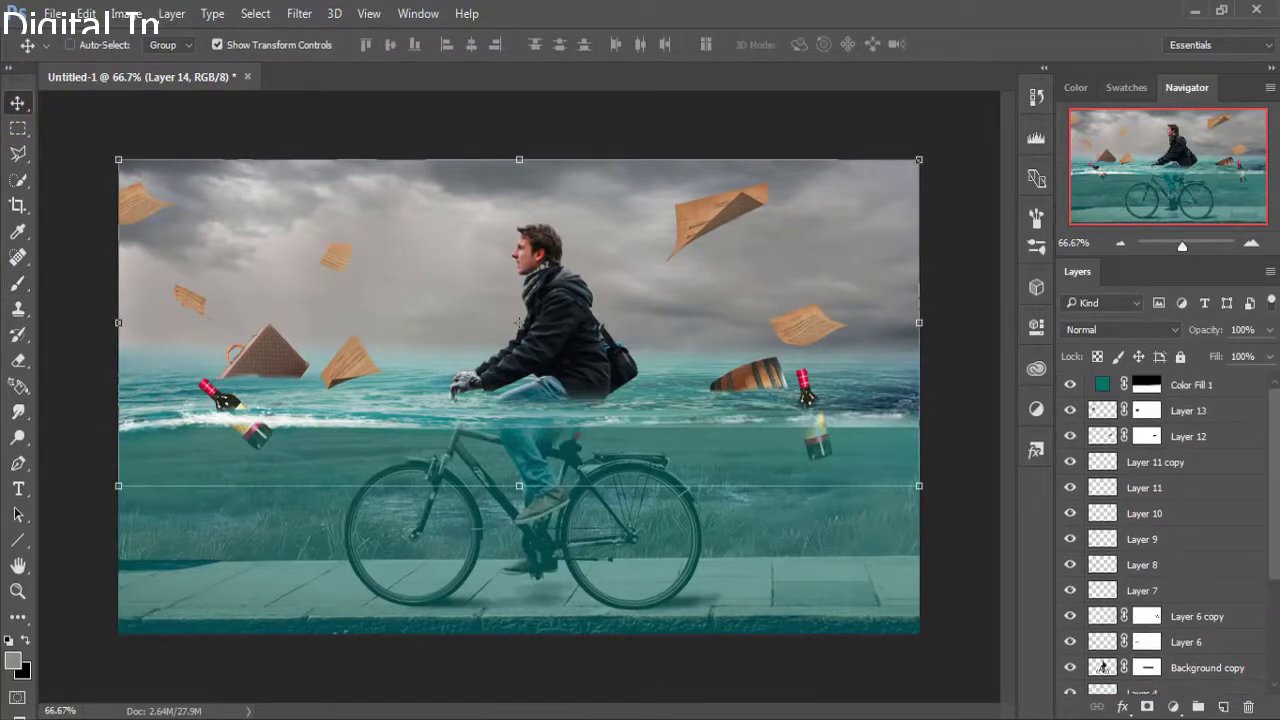
left_click(1228, 390)
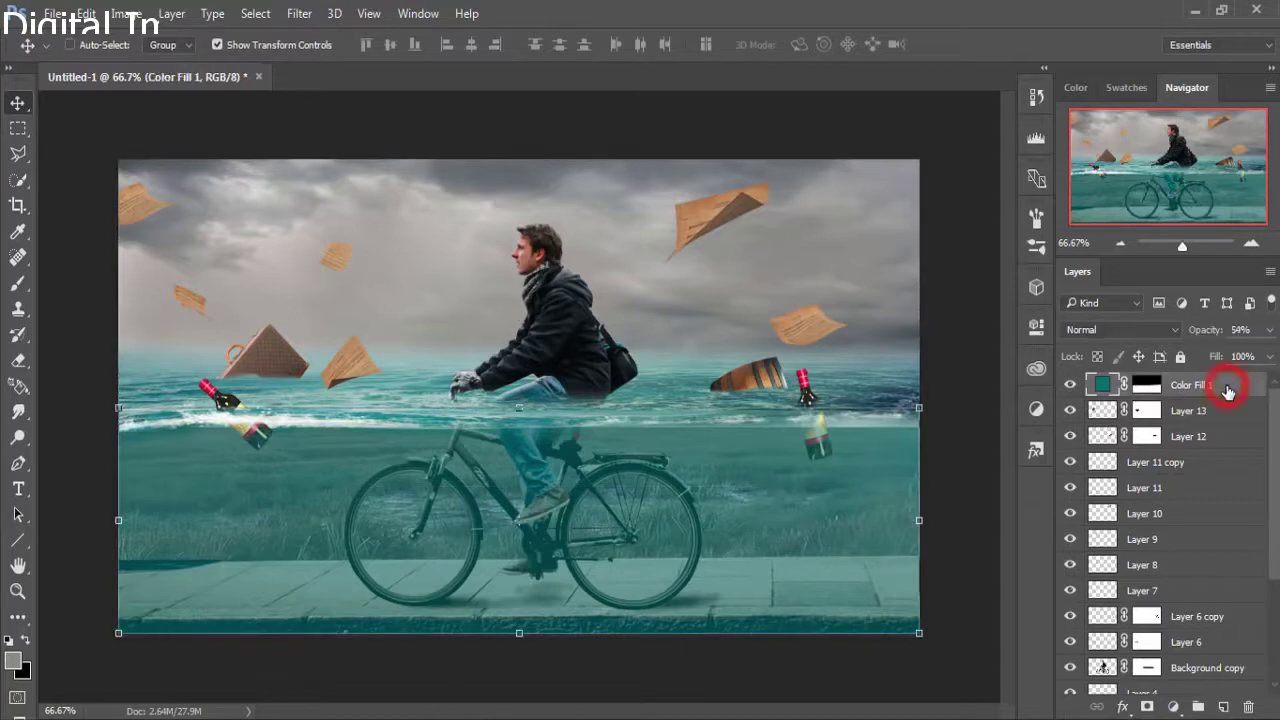
left_click(1175, 708)
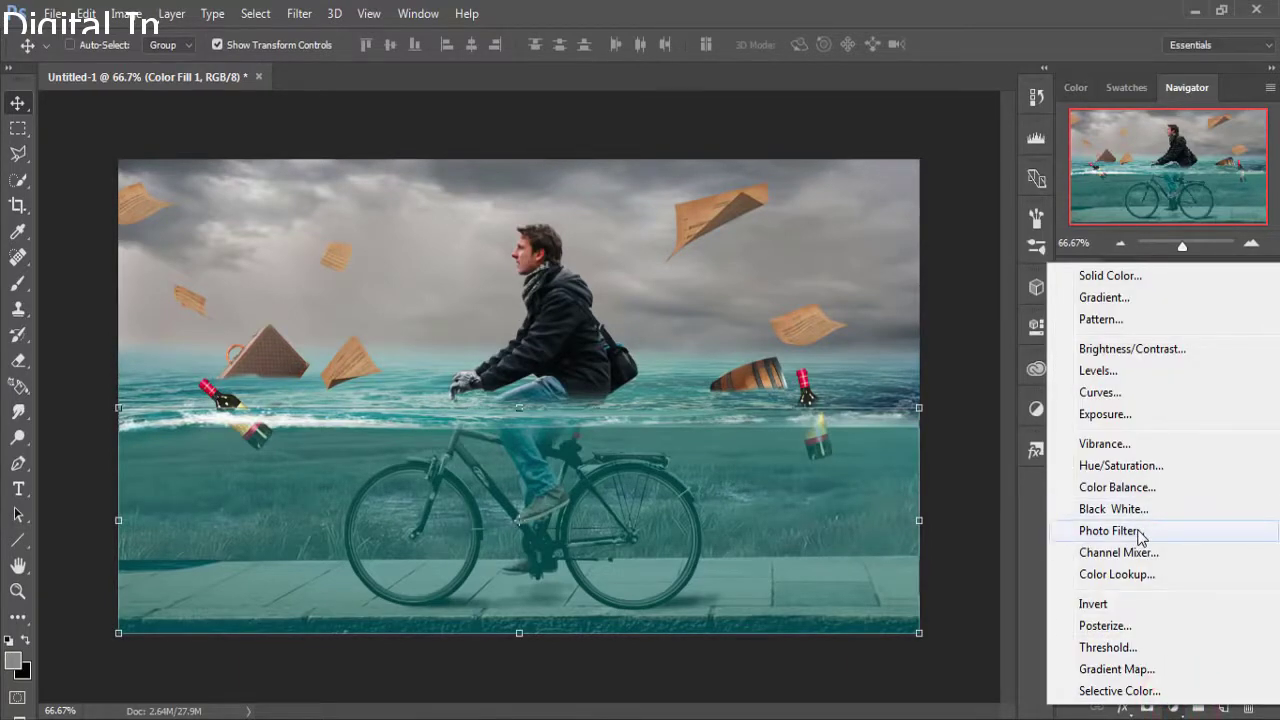
left_click(1143, 487)
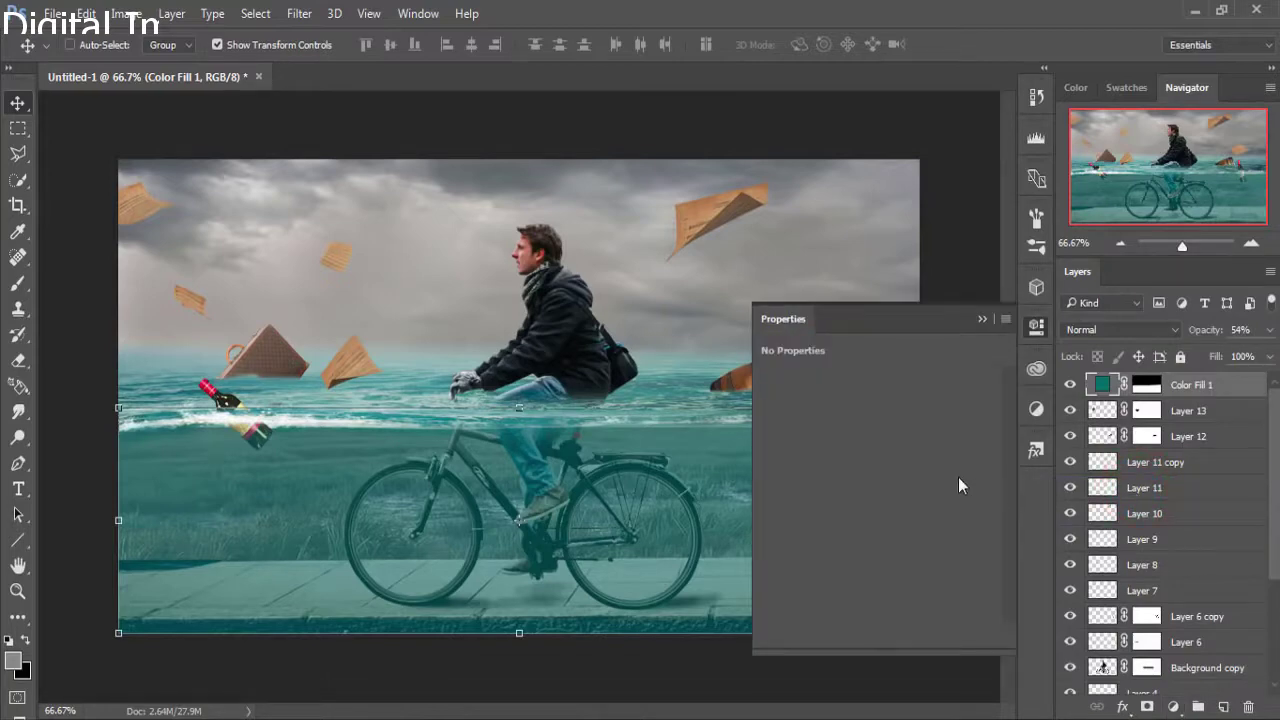
left_click(851, 431)
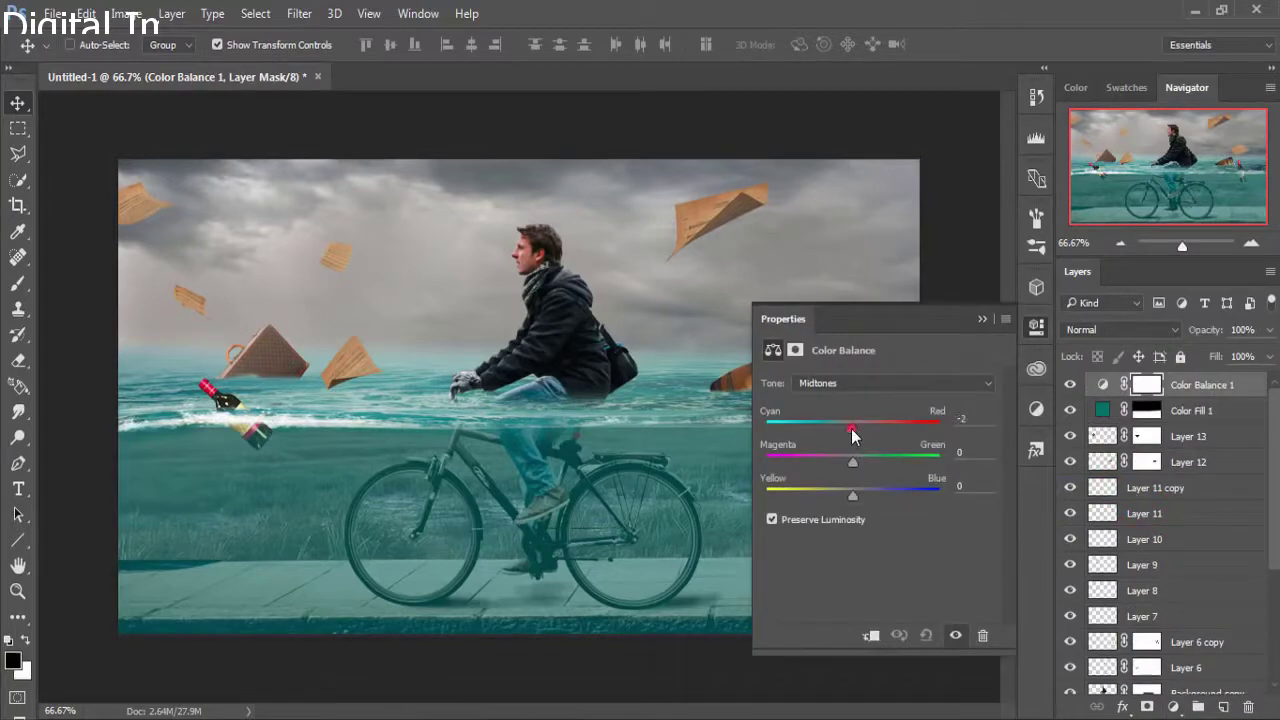
left_click_drag(847, 428, 871, 432)
left_click_drag(871, 432, 845, 432)
left_click_drag(852, 494, 867, 494)
left_click(984, 319)
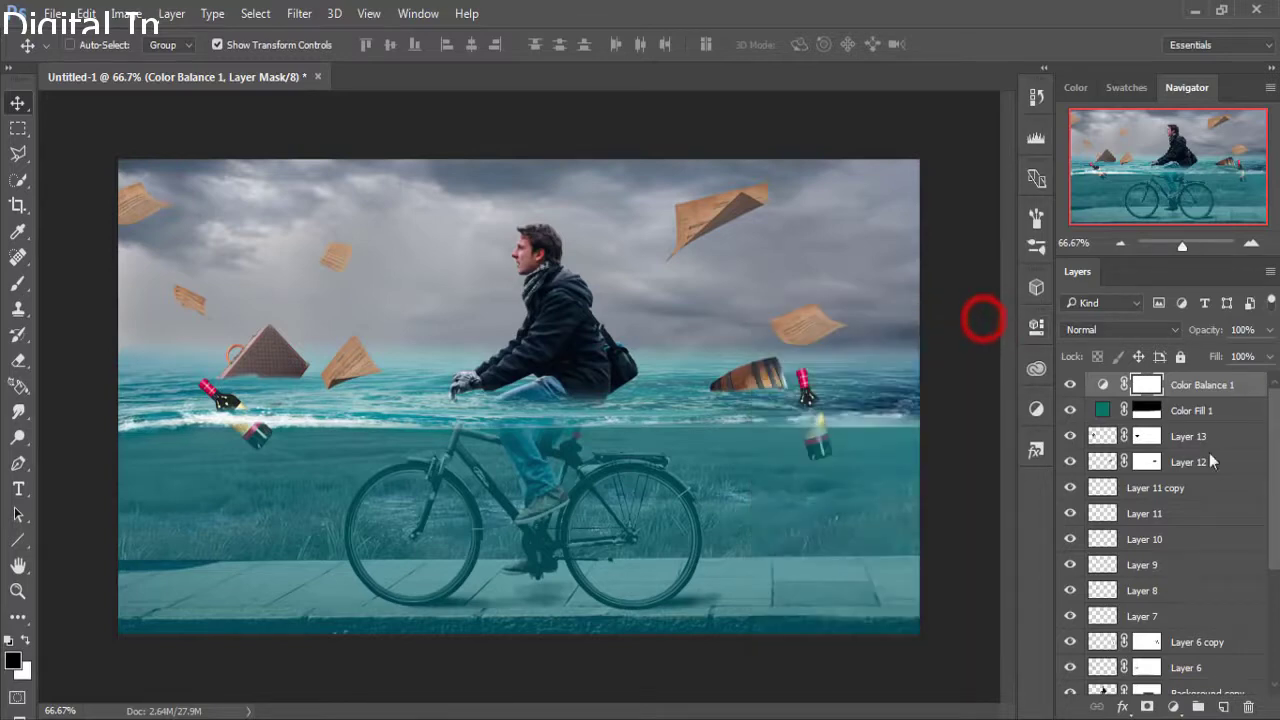
Add a Warming Filter (85) Photo Filter at about 36% density.
left_click(1218, 386)
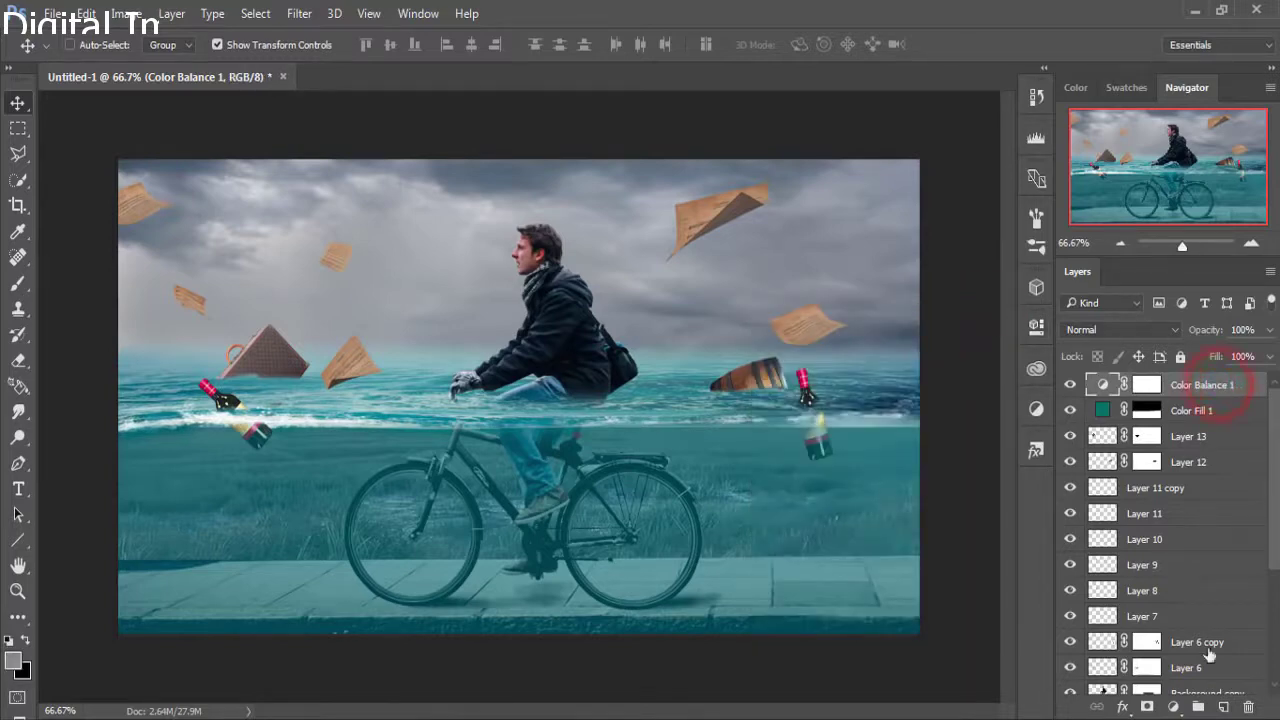
left_click(1176, 706)
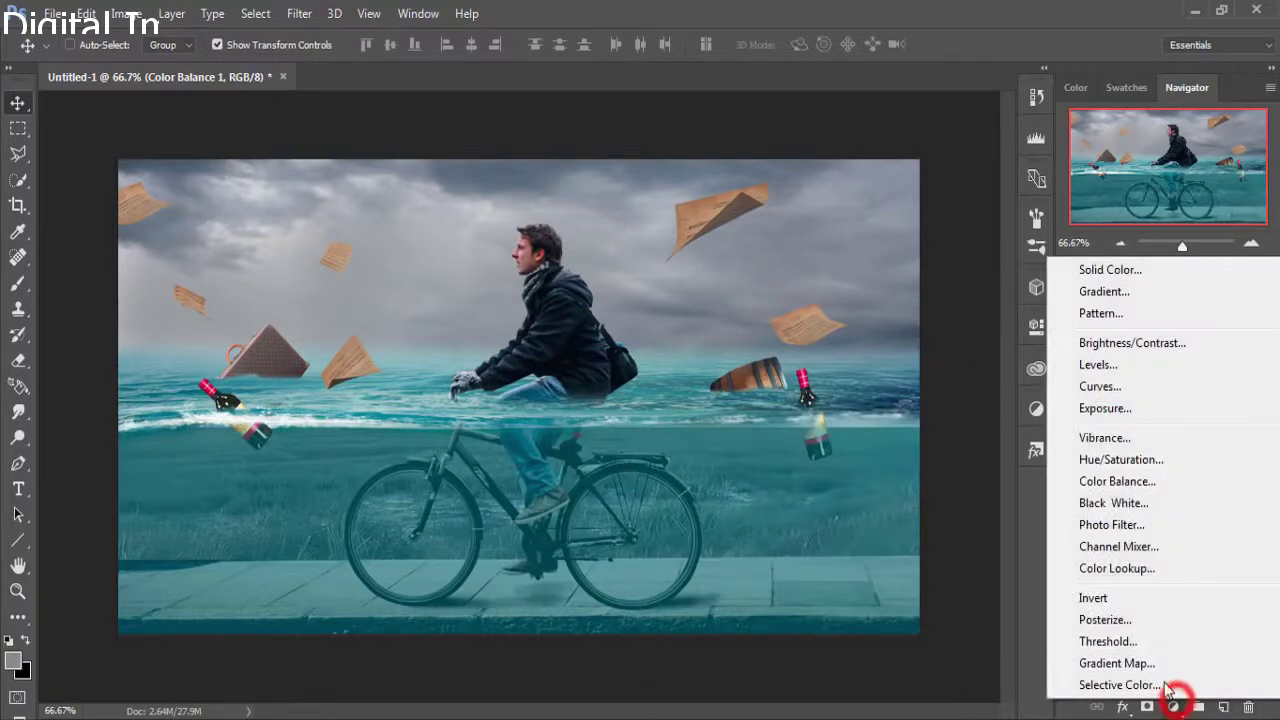
left_click(1126, 525)
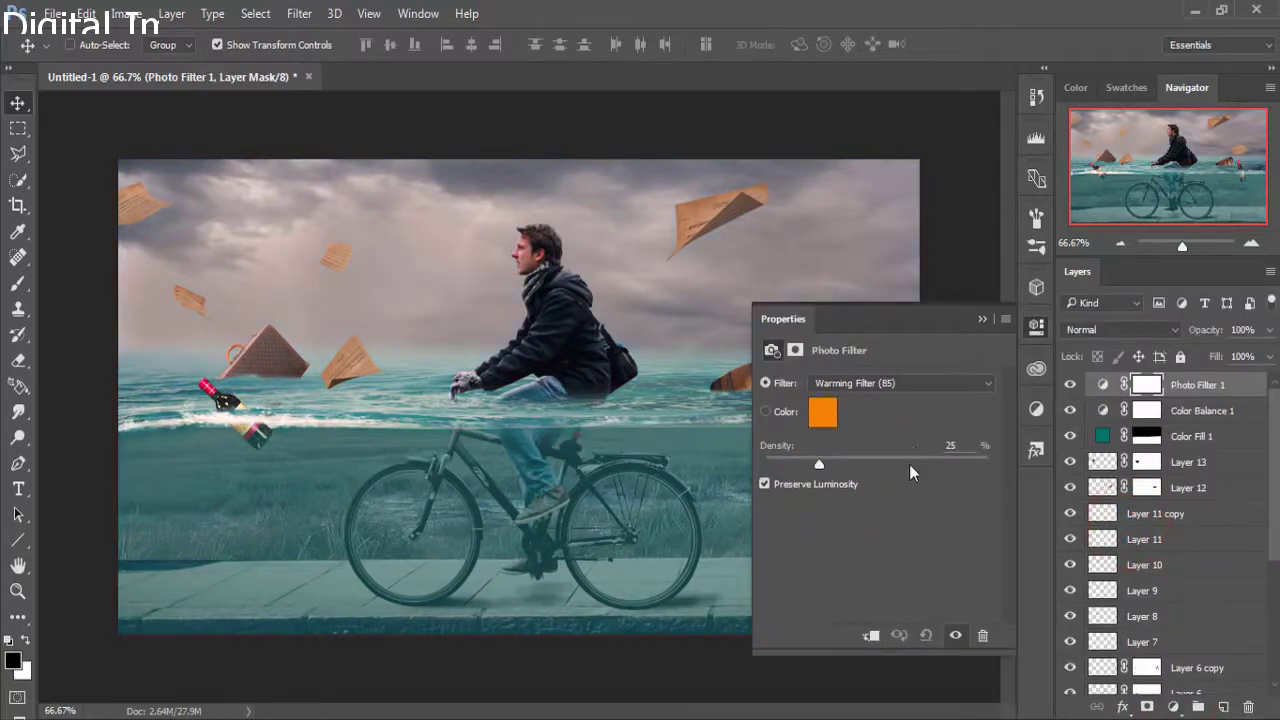
left_click_drag(820, 466, 845, 470)
left_click(982, 318)
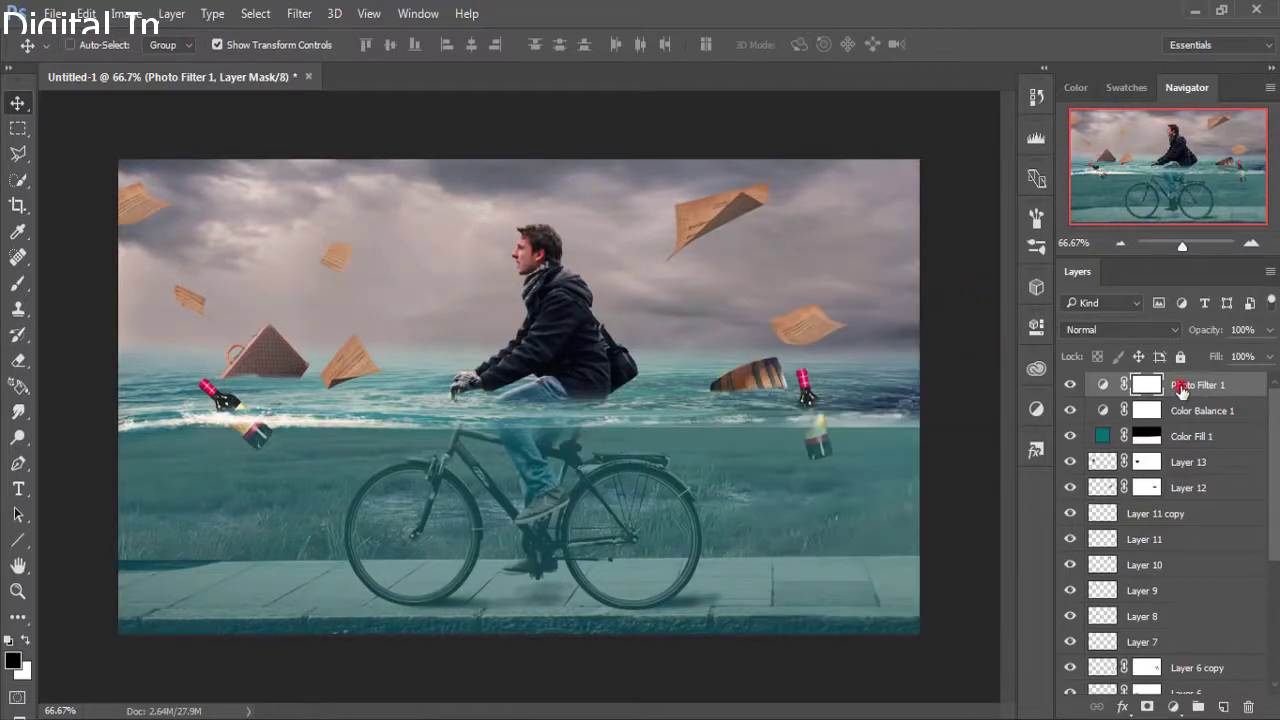
Create Layer 15 and set up a white brush at 6% opacity.
left_click(1223, 707)
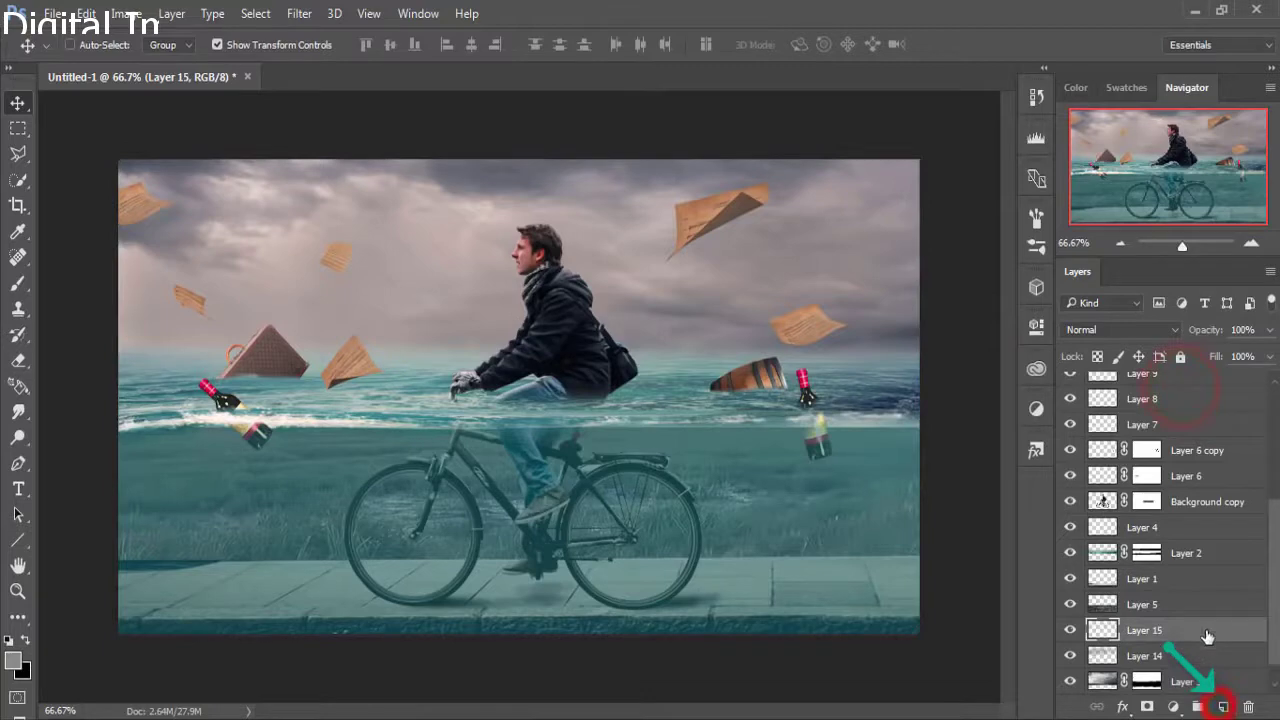
left_click(18, 283)
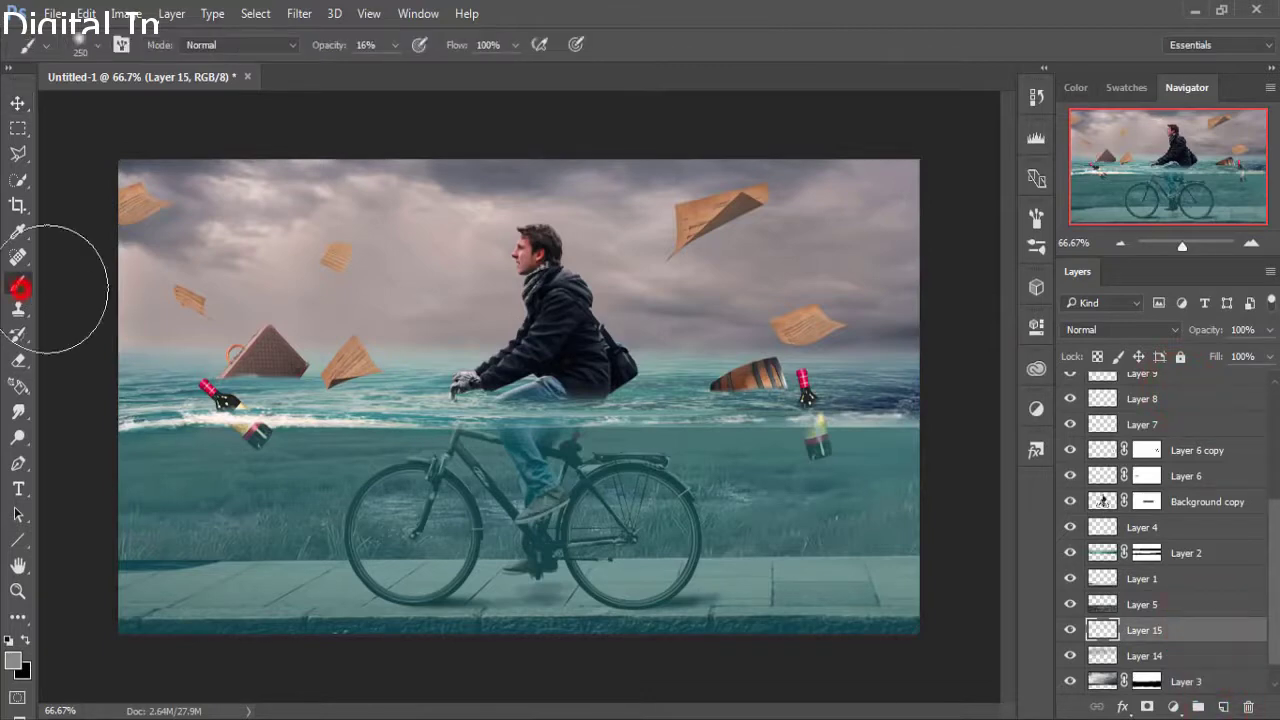
left_click(14, 663)
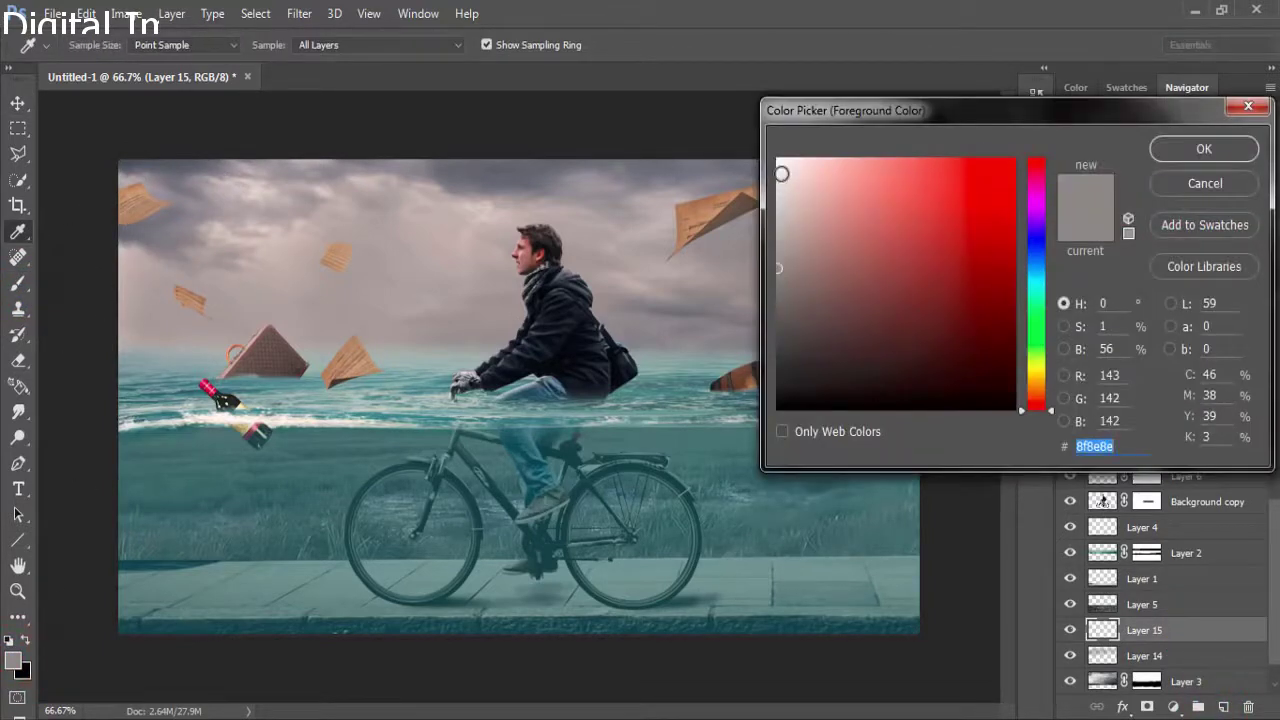
left_click(778, 160)
left_click(1204, 148)
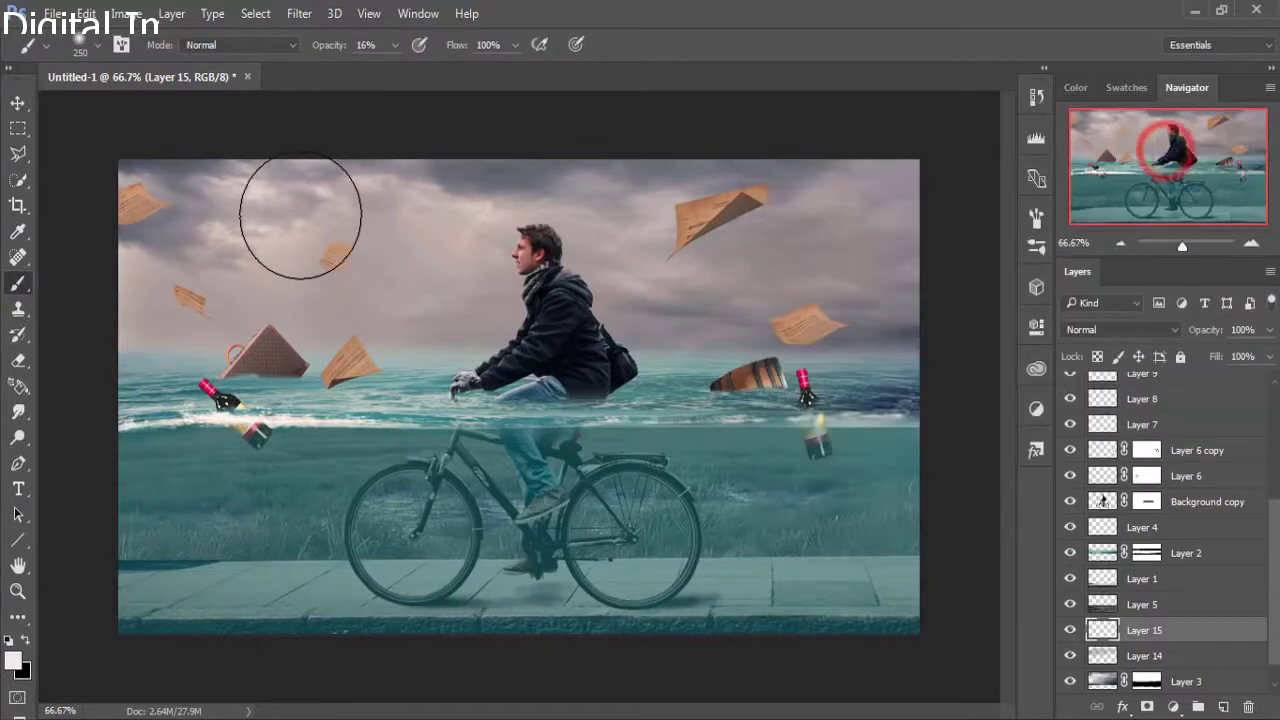
left_click(396, 46)
left_click_drag(390, 66, 384, 68)
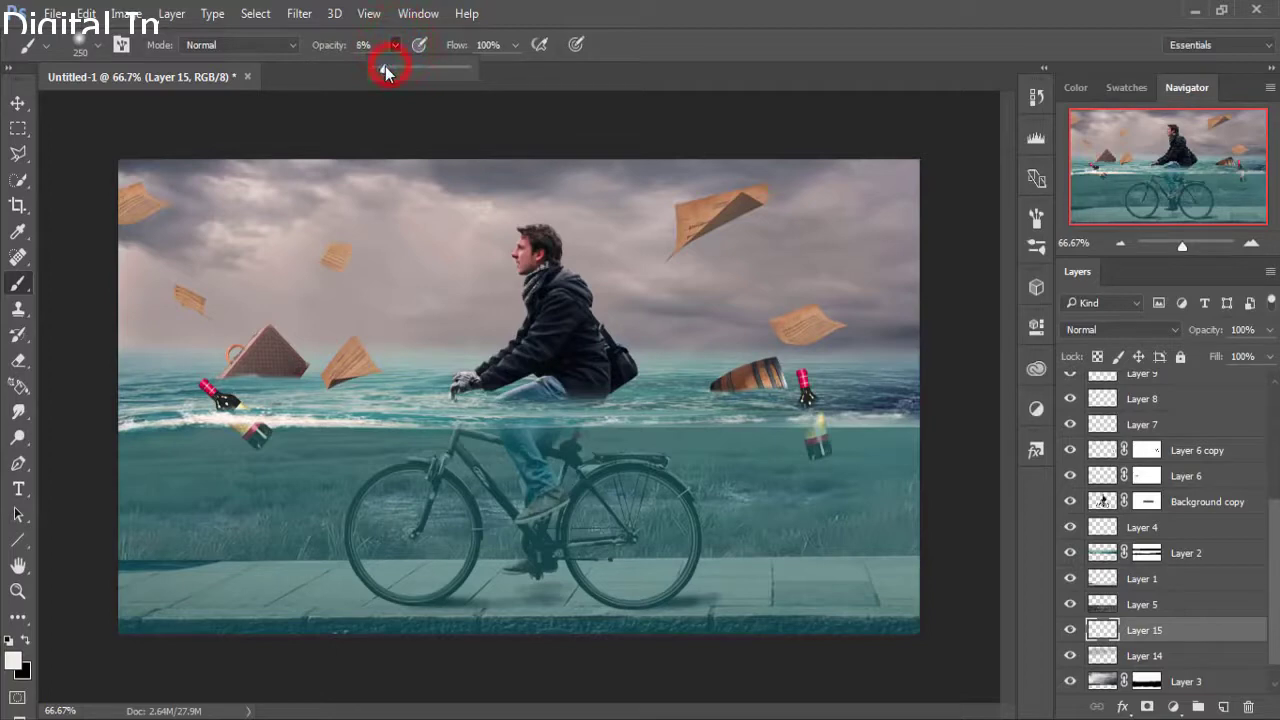
Paint faint white light across the sky and behind the rider, raising opacity to 11%.
mouse_move(342, 142)
left_mouse_down()
mouse_move(380, 206)
mouse_move(323, 206)
mouse_move(611, 360)
left_mouse_up()
mouse_move(400, 286)
left_mouse_down()
mouse_move(514, 314)
mouse_move(380, 286)
mouse_move(587, 328)
mouse_move(383, 251)
mouse_move(443, 257)
mouse_move(290, 220)
mouse_move(420, 266)
mouse_move(323, 216)
left_mouse_up()
left_click(395, 45)
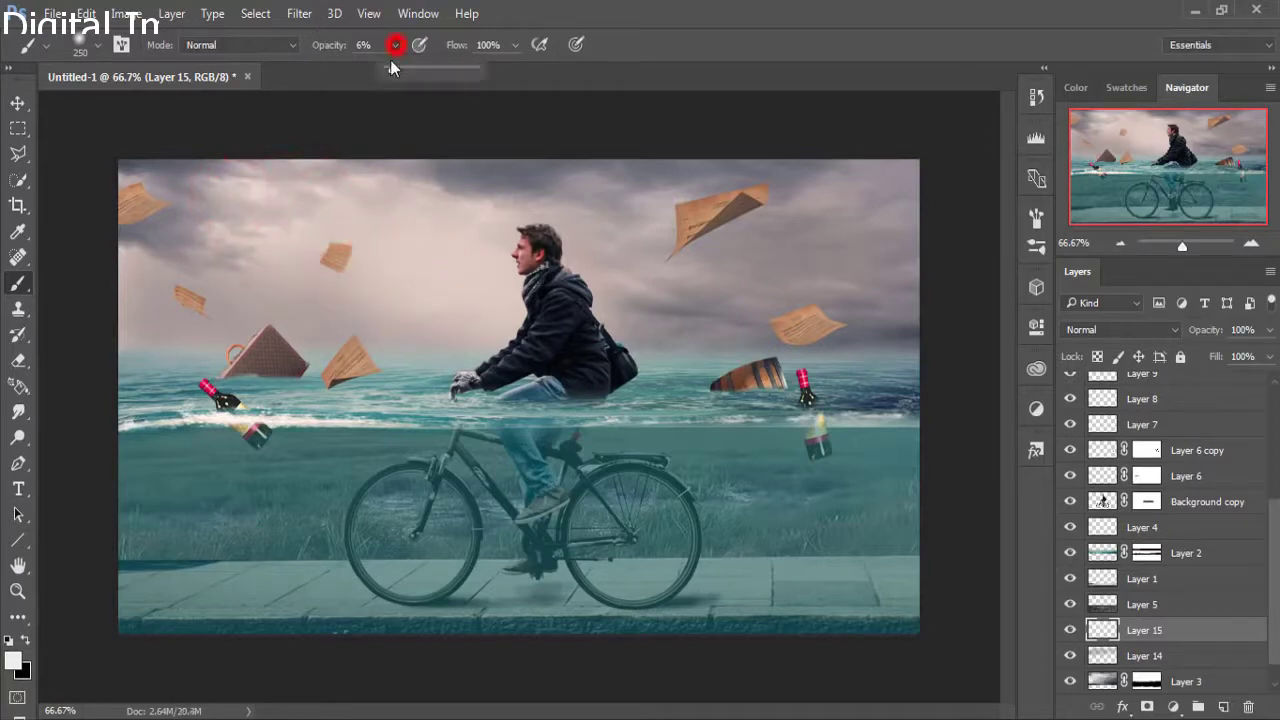
left_click(393, 72)
mouse_move(486, 290)
left_mouse_down()
mouse_move(190, 195)
mouse_move(209, 183)
mouse_move(491, 251)
mouse_move(606, 337)
mouse_move(617, 330)
left_mouse_up()
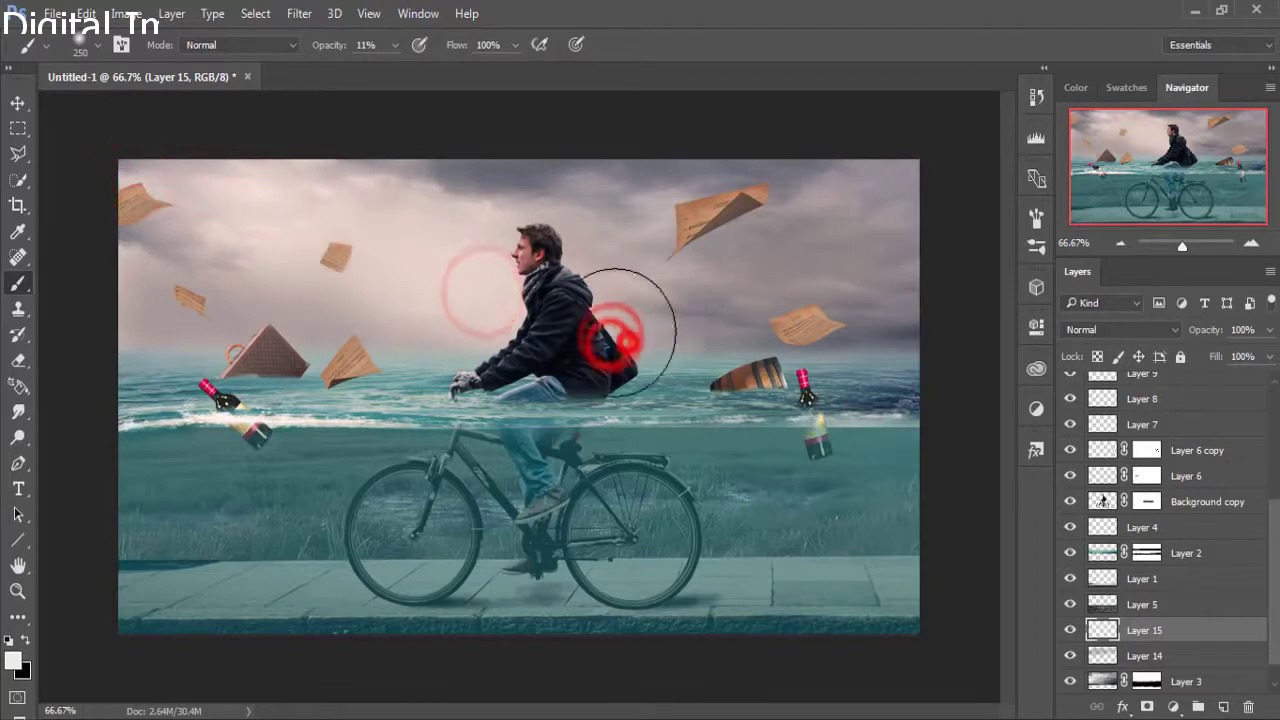
left_click(429, 291)
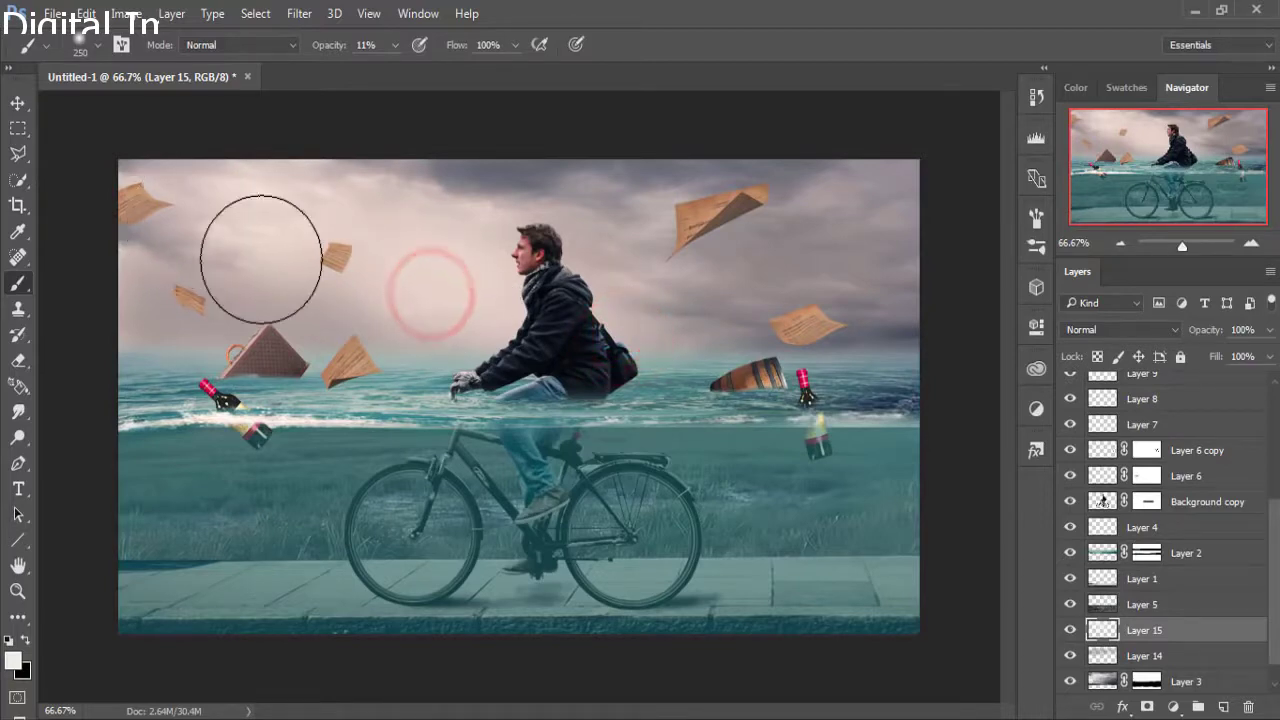
left_click(443, 191)
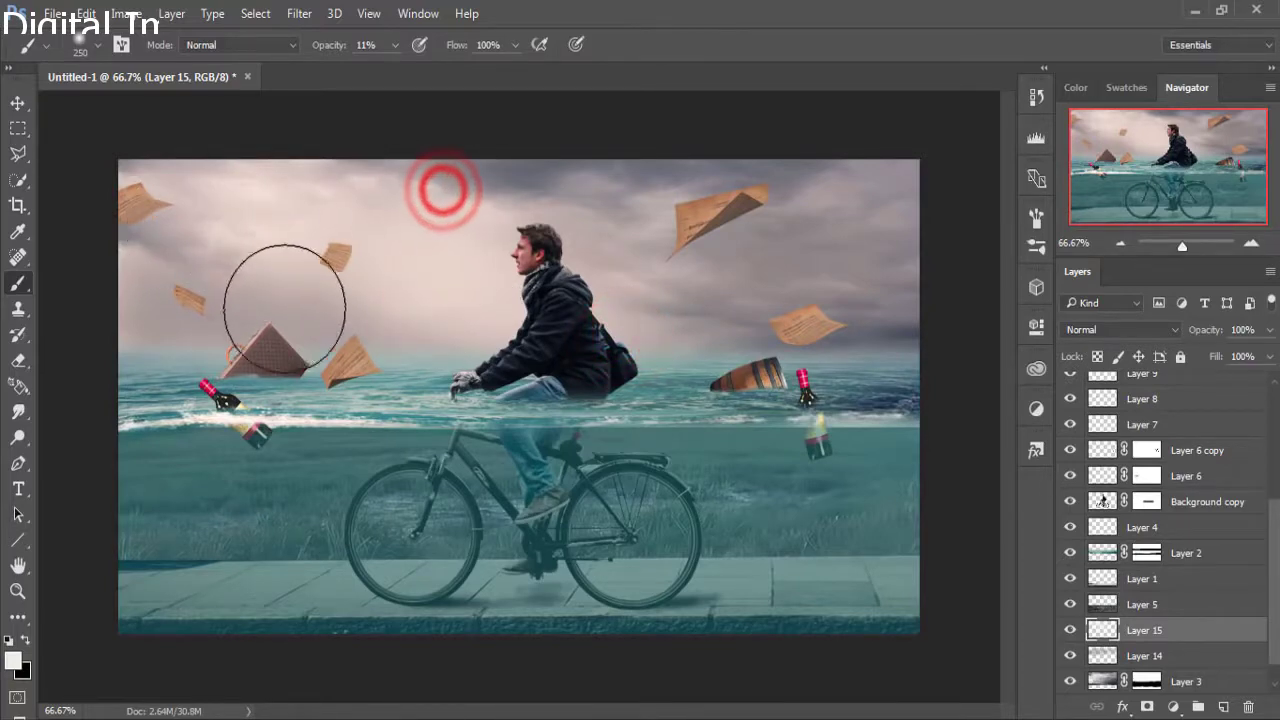
left_click(420, 209)
left_click(175, 230)
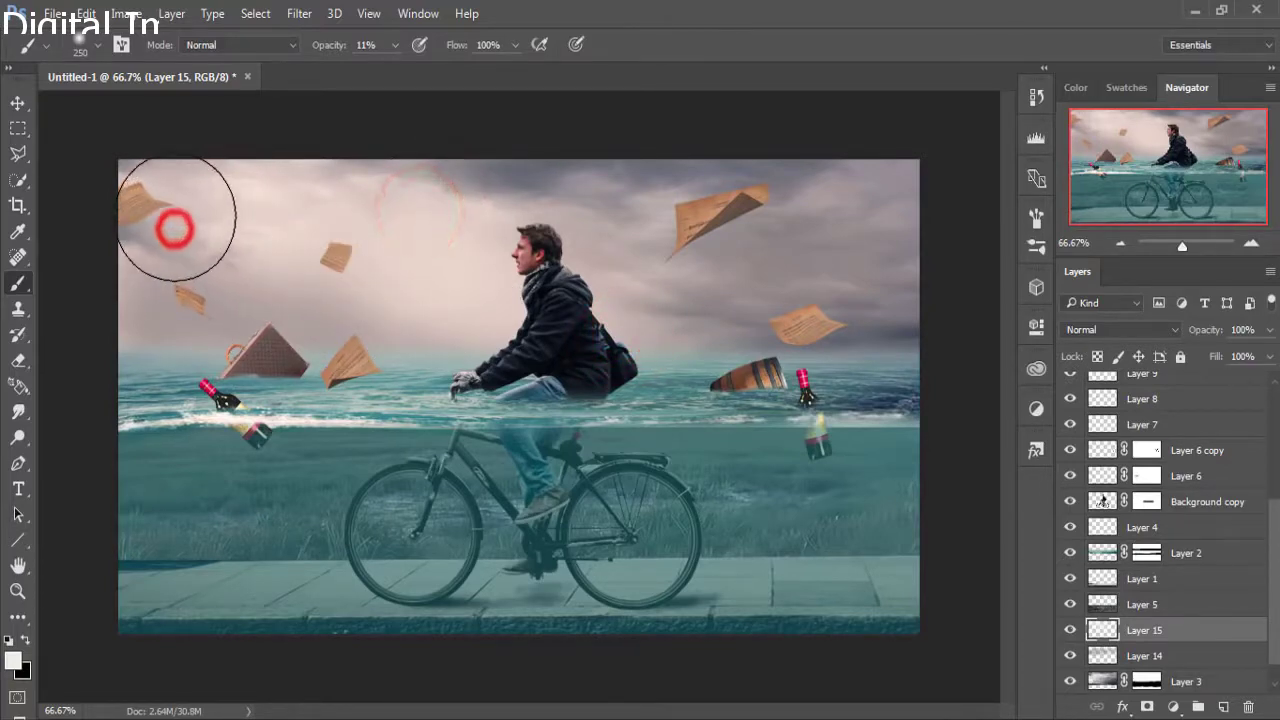
left_click(128, 189)
left_click(155, 206)
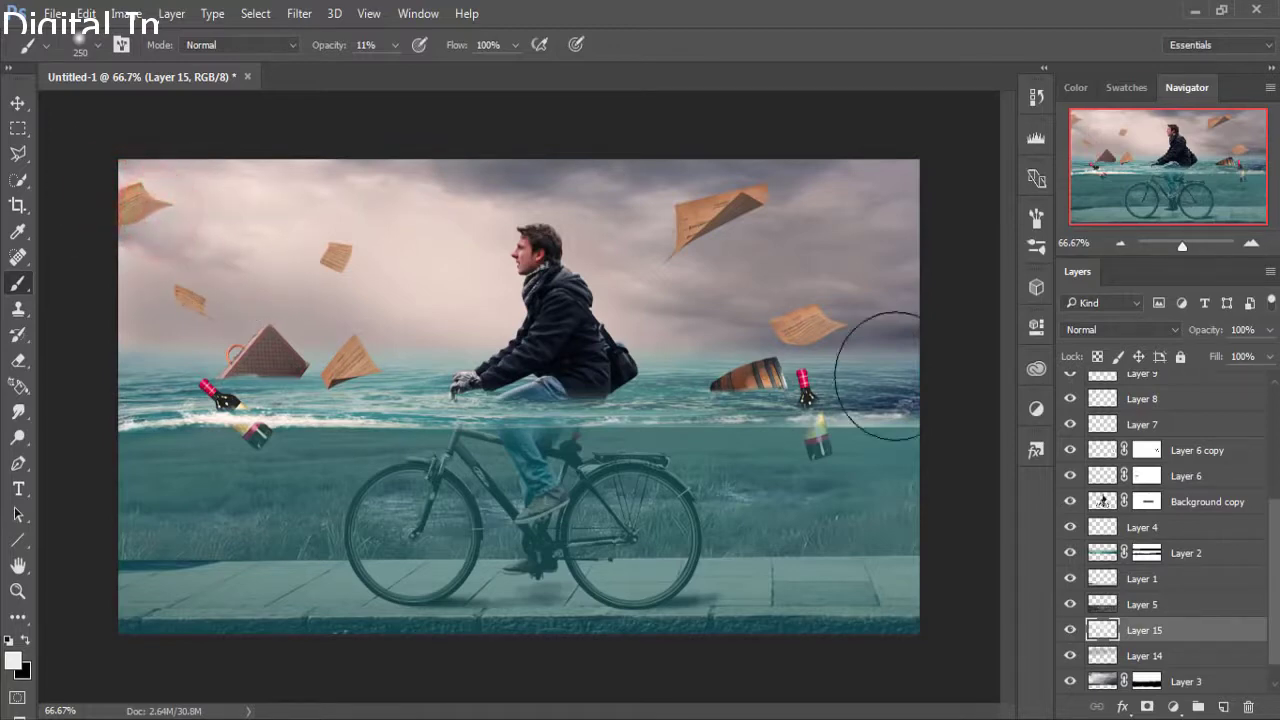
left_click(15, 103)
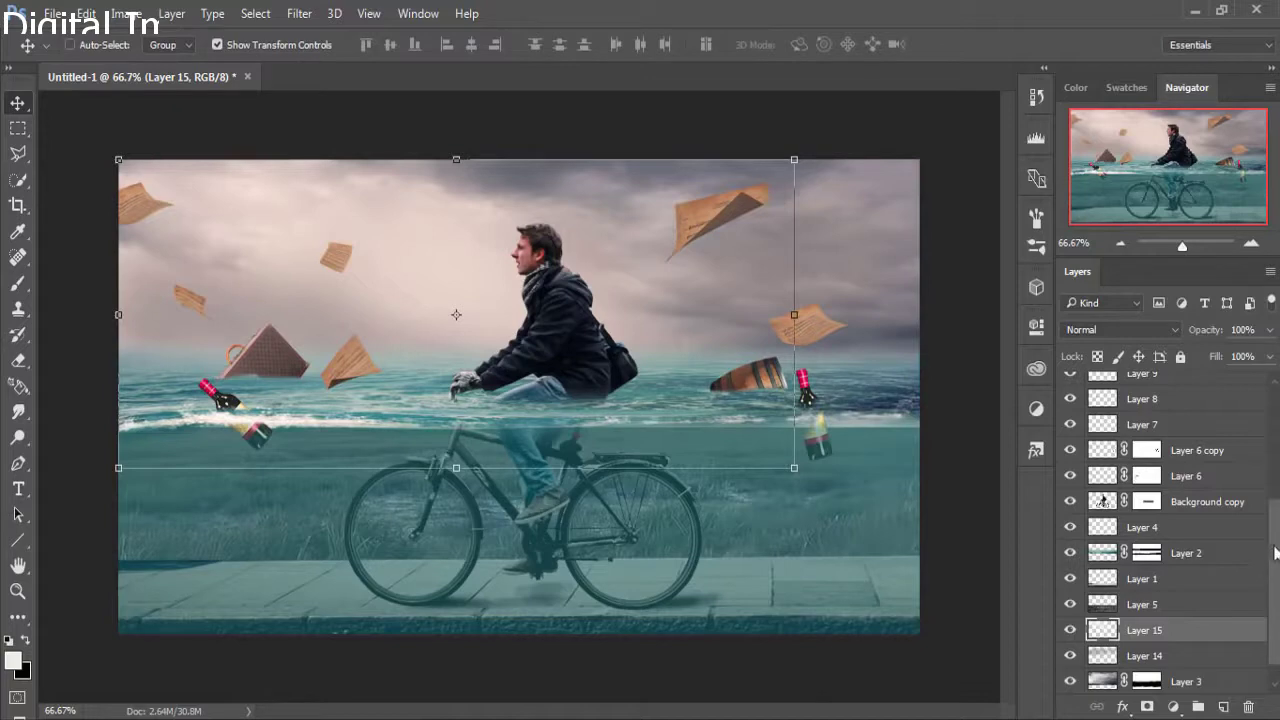
left_click_drag(1274, 553, 1274, 430)
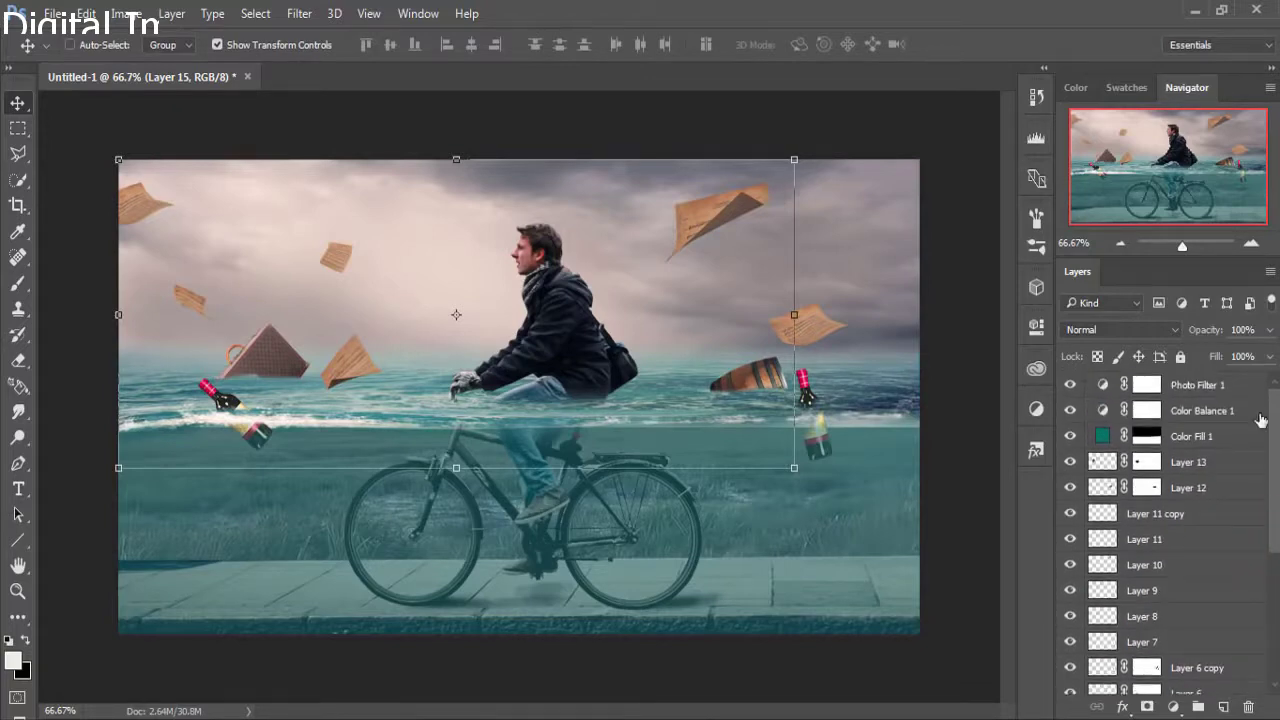
Stamp all visible layers into a merged Layer 16 above Photo Filter 1.
left_click(1221, 389)
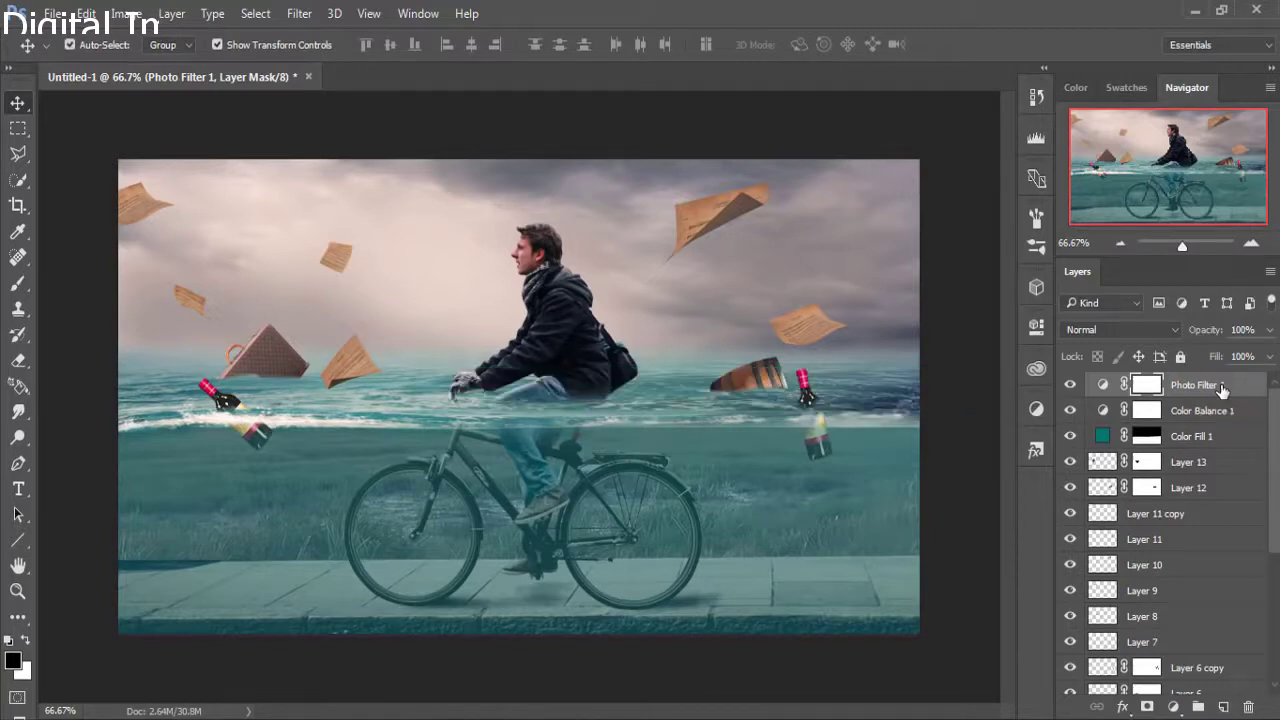
key("ctrl+shift+alt+e")
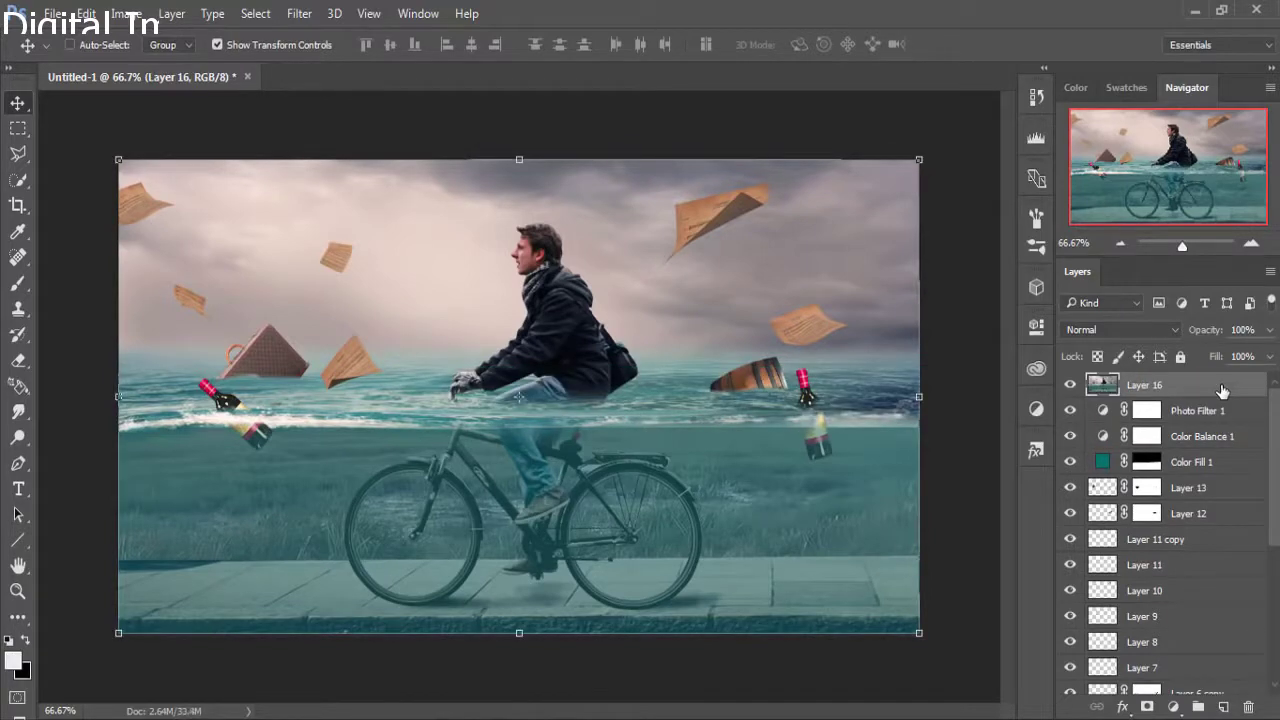
left_click(1216, 388)
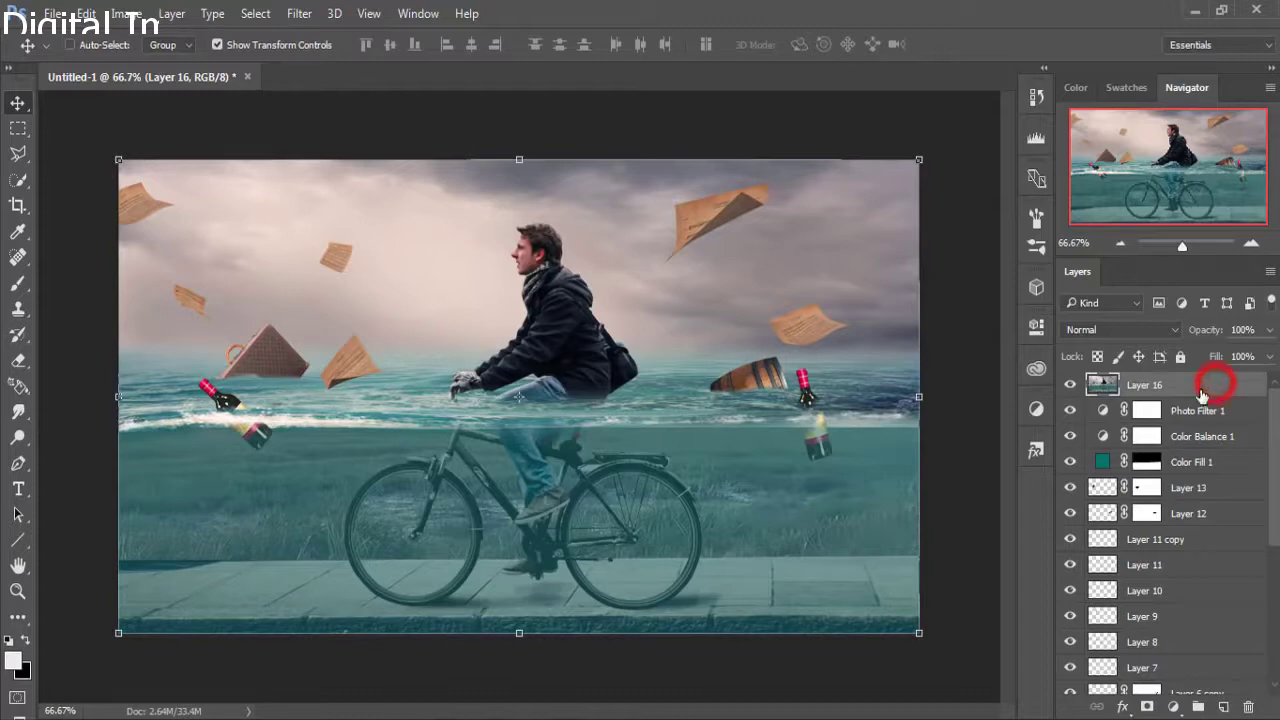
Apply Color Efex Pro 4 Cross Processing, method C04, at about 53% strength.
left_click(298, 14)
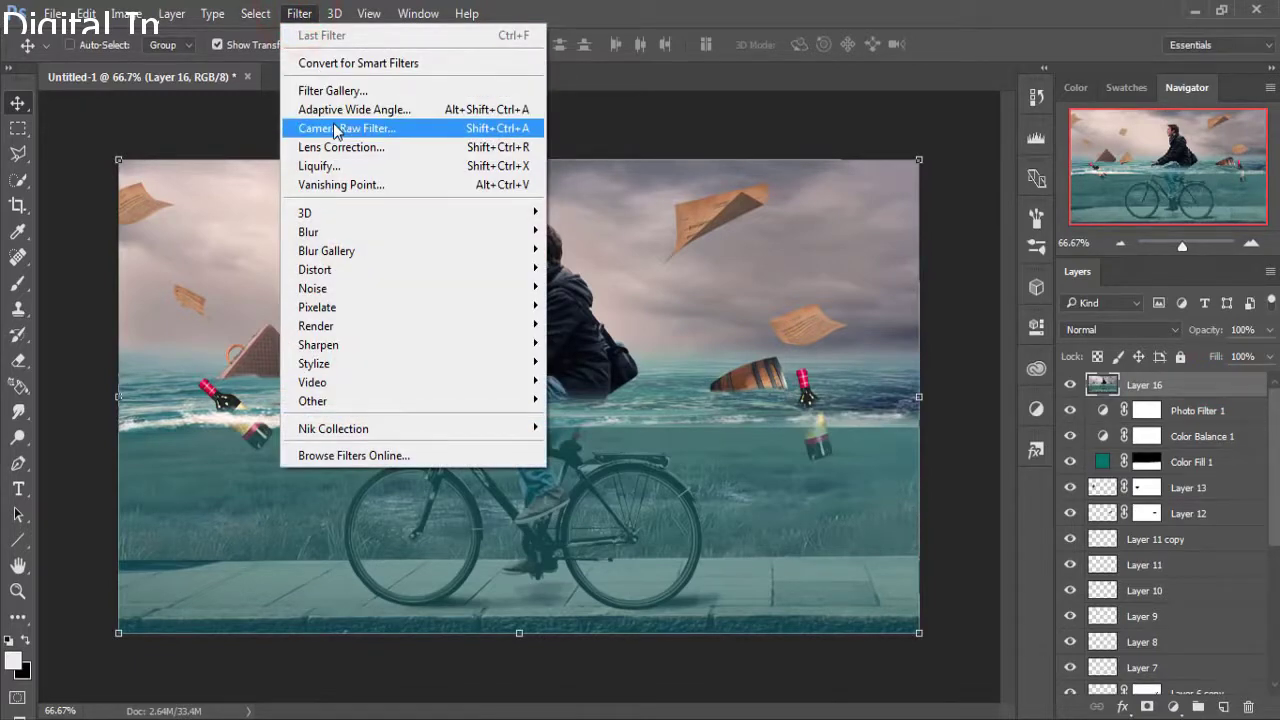
mouse_move(334, 428)
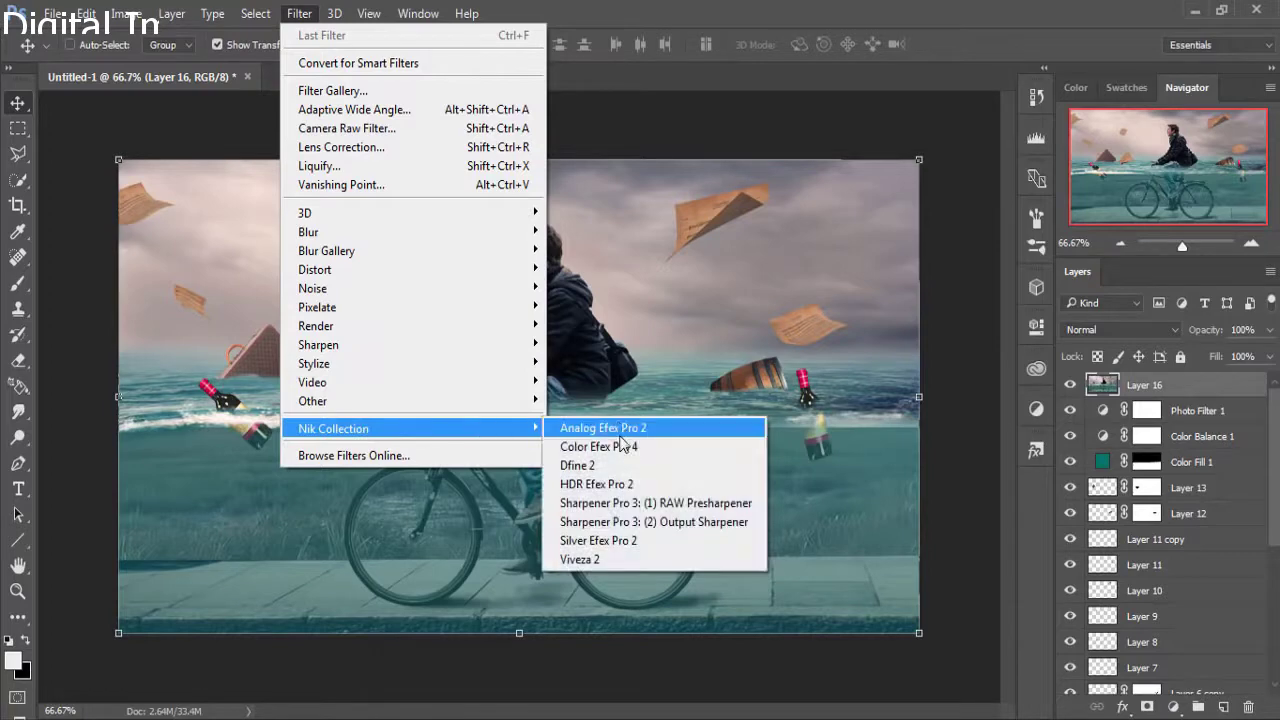
left_click(622, 449)
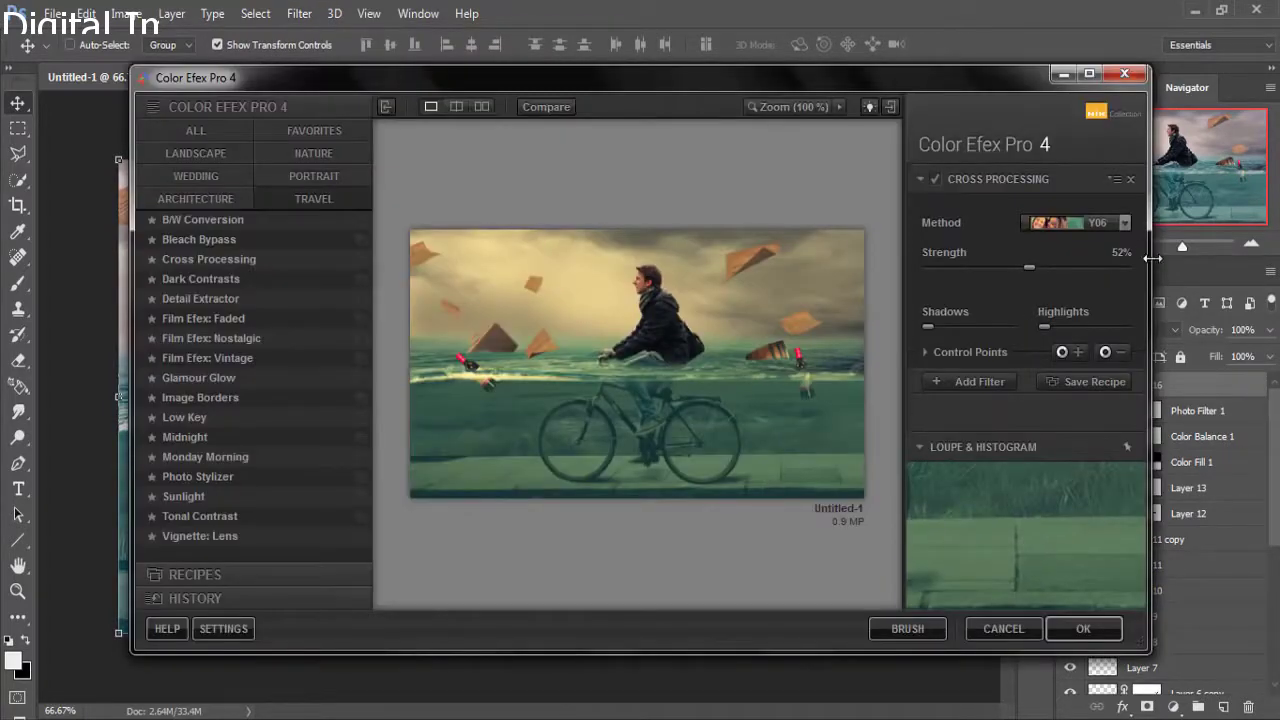
left_click(1126, 224)
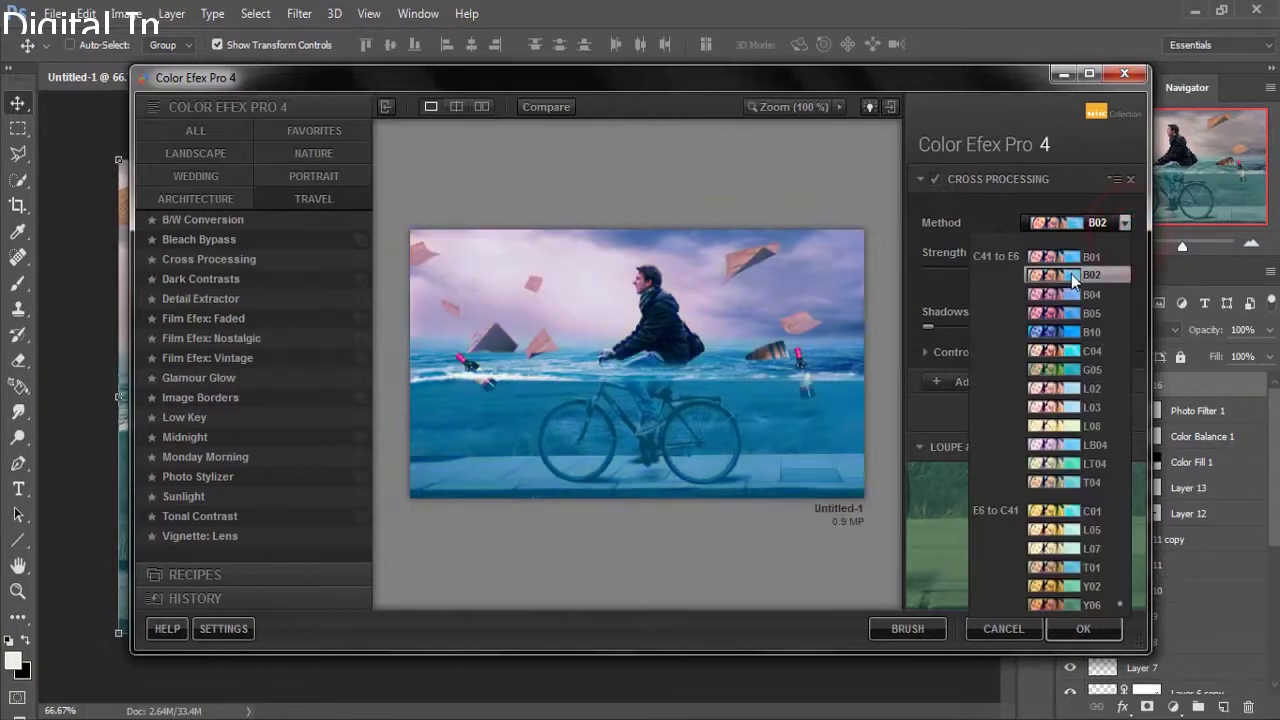
left_click(1067, 350)
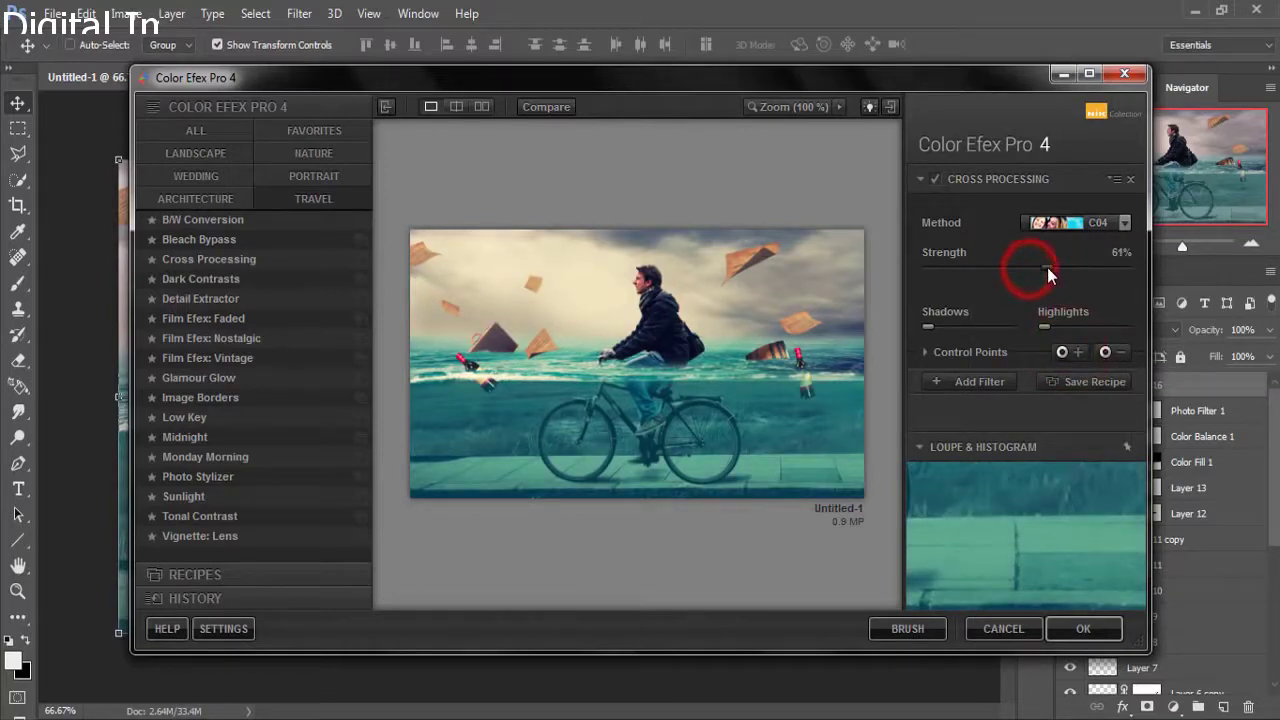
mouse_move(1043, 267)
left_mouse_down()
mouse_move(1015, 264)
mouse_move(1031, 265)
left_mouse_up()
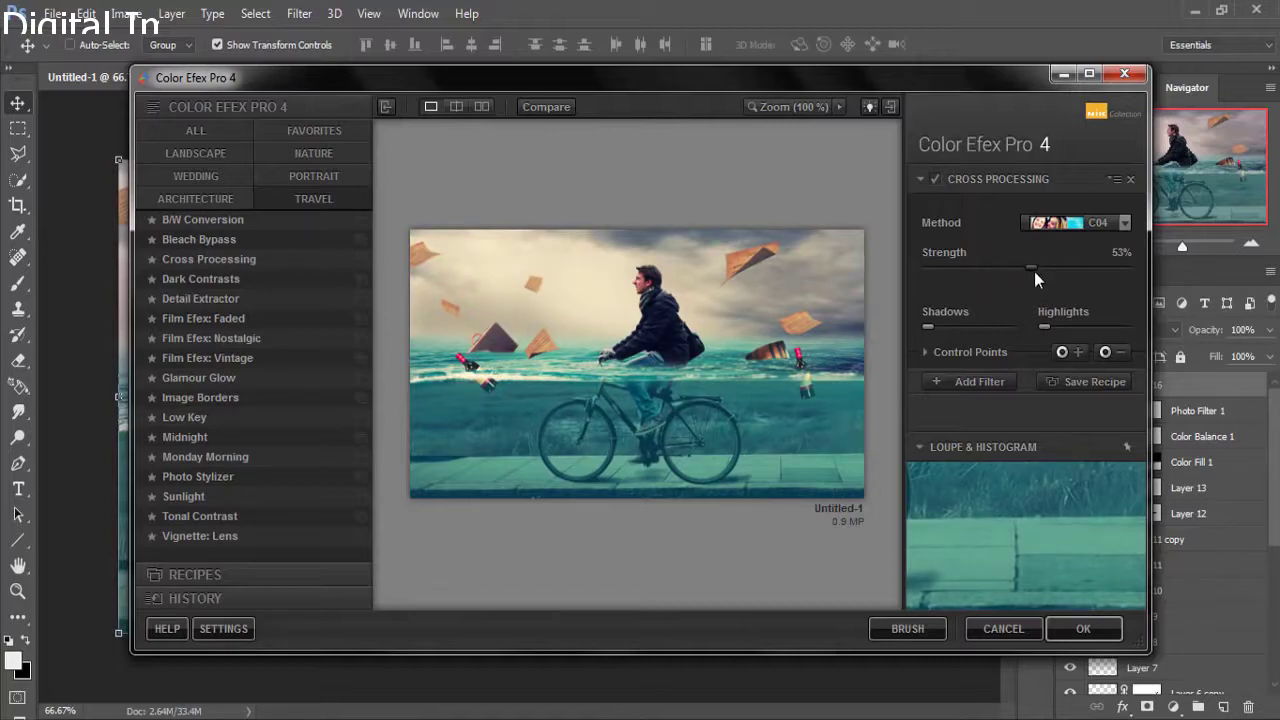
left_click(1083, 629)
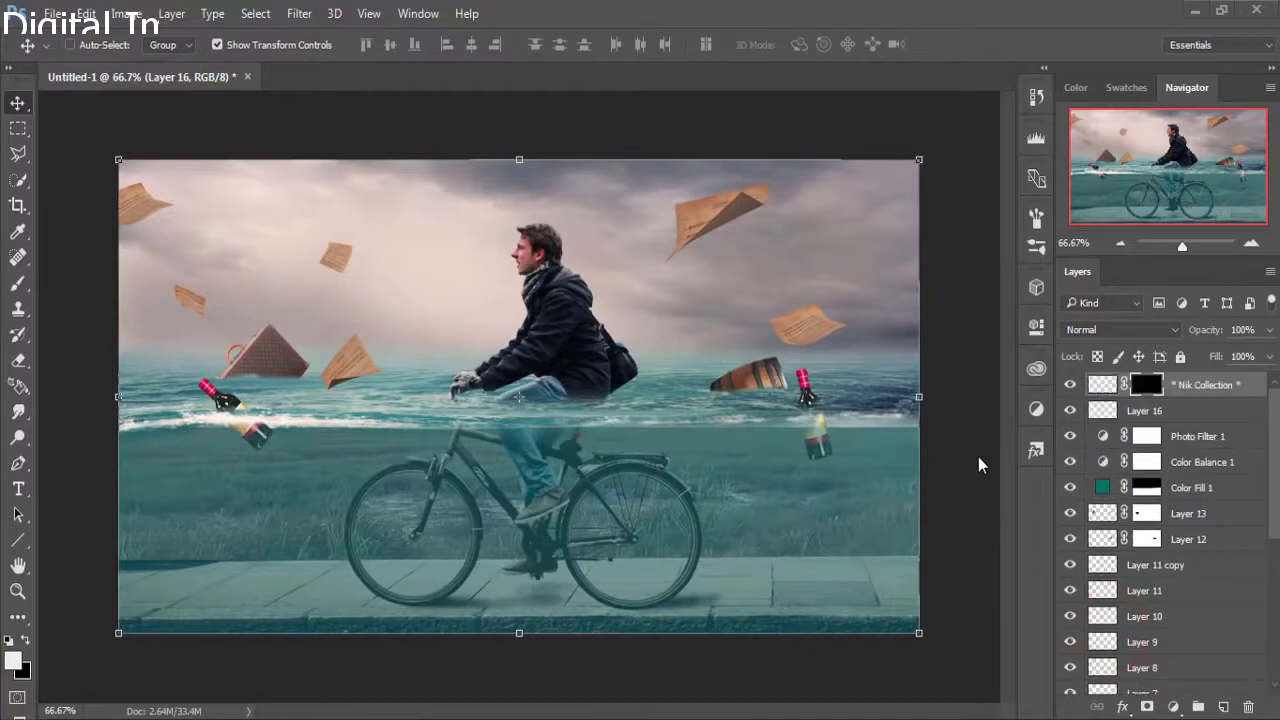
Add Layer 17 filled with 50% gray in Soft Light mode above the Cross Processing layer.
left_click(1183, 381)
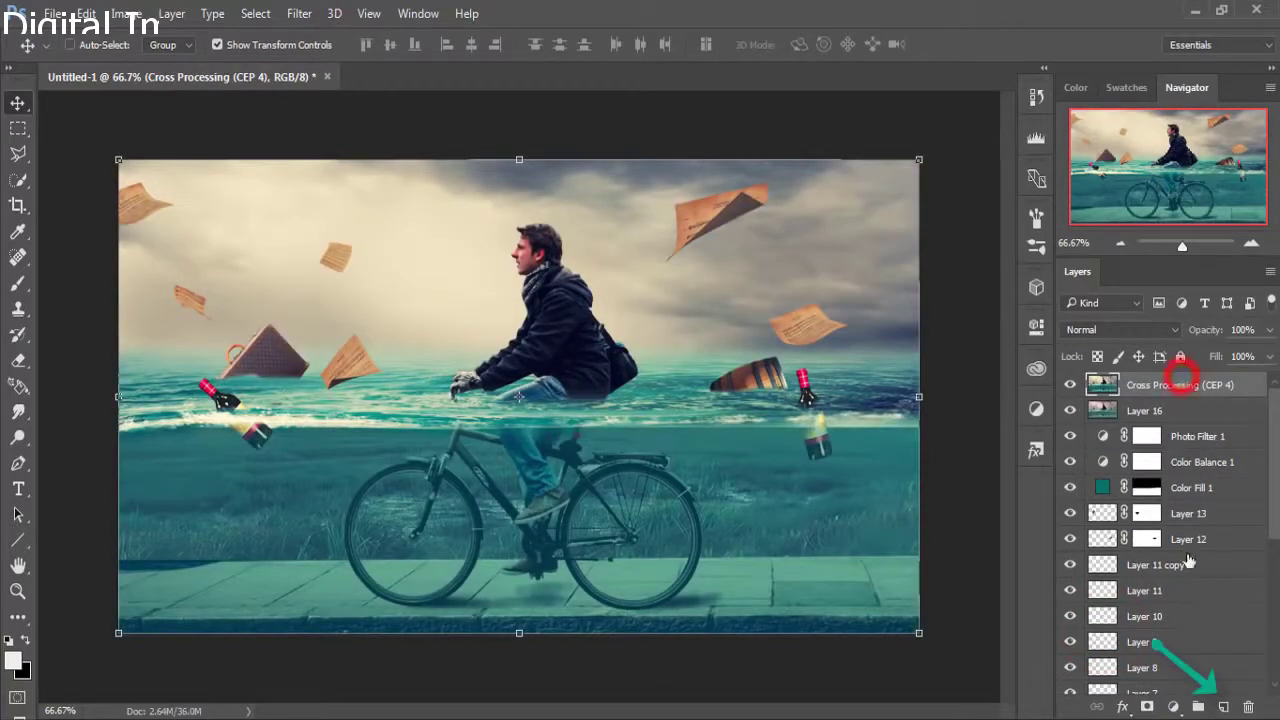
left_click(1228, 707)
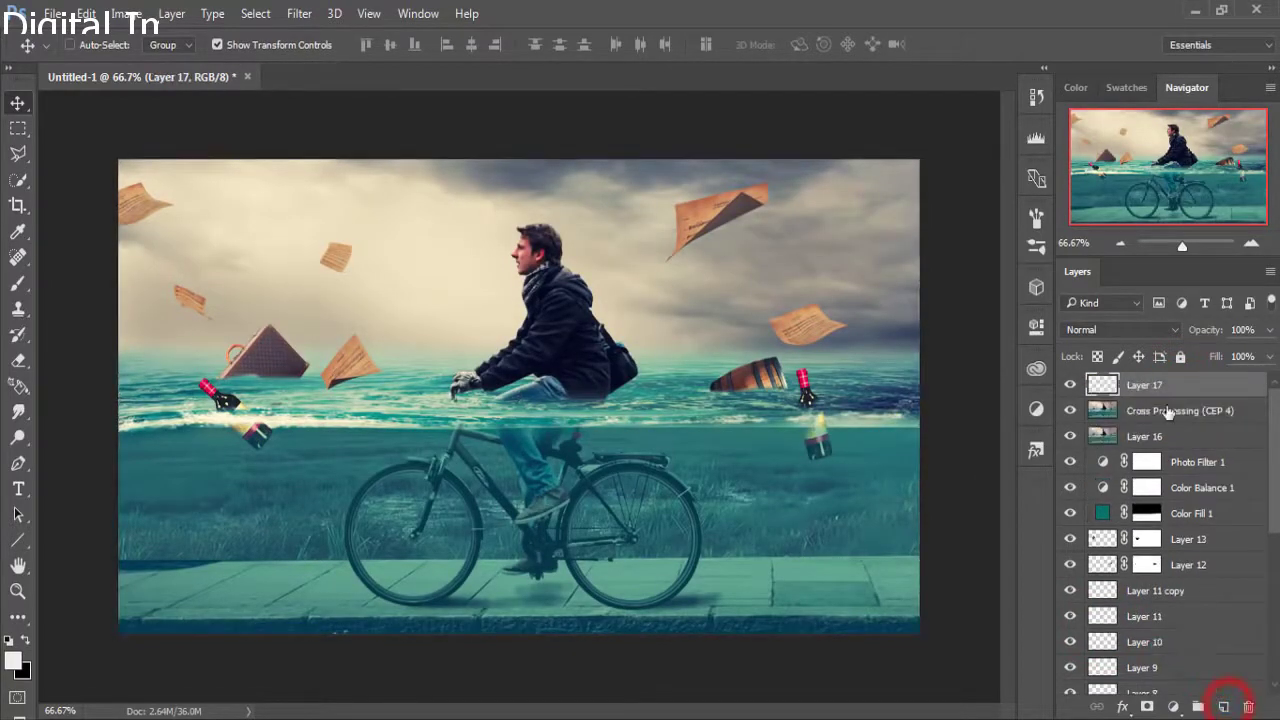
left_click(88, 12)
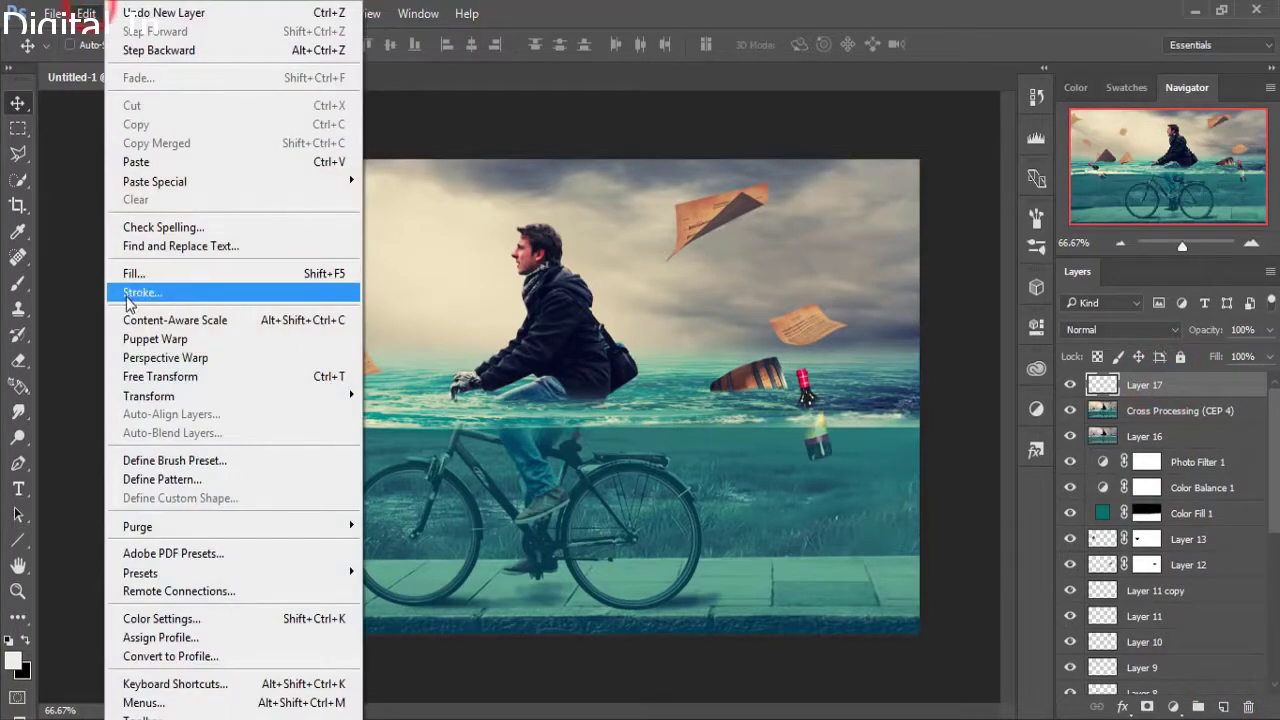
left_click(129, 272)
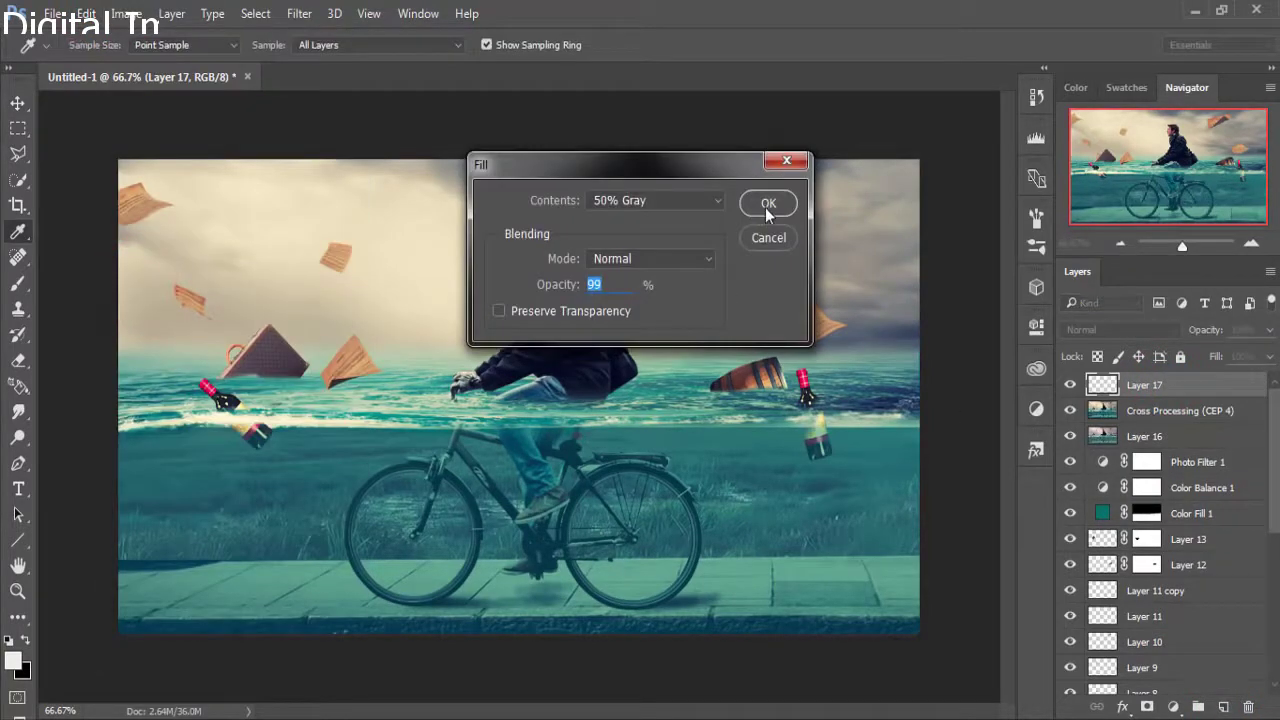
key("v")
left_click(766, 203)
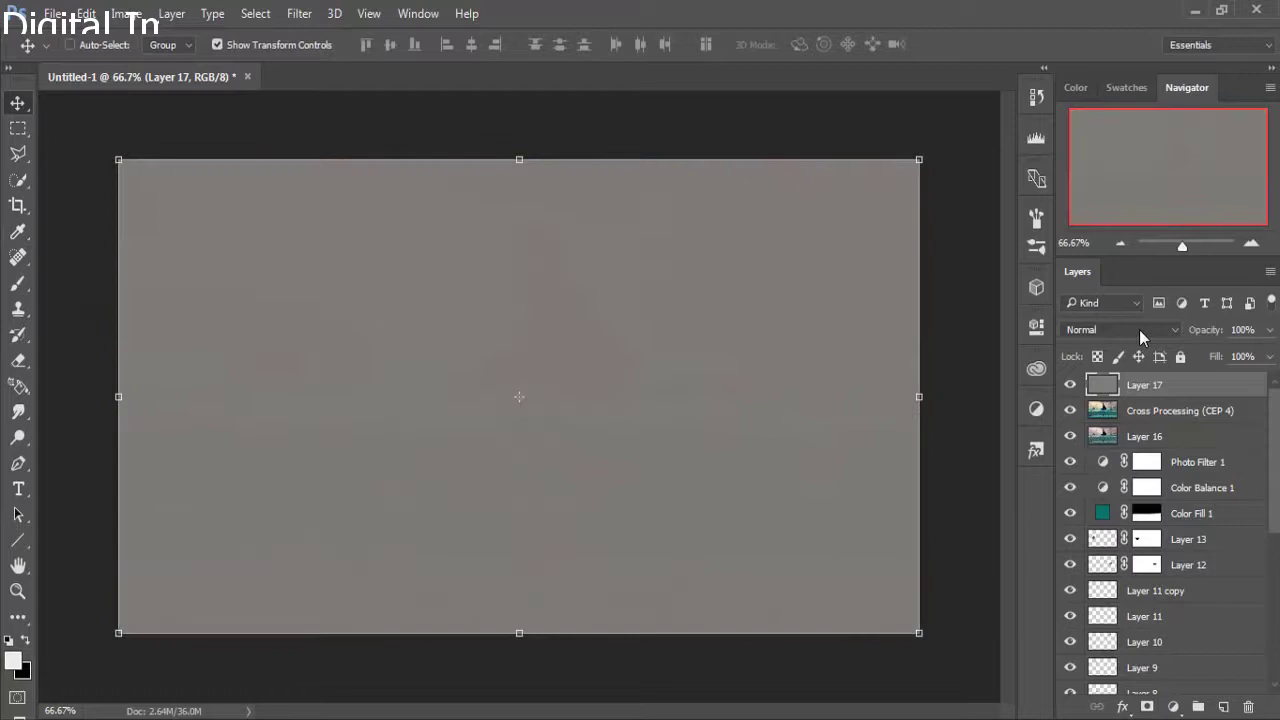
left_click(1141, 332)
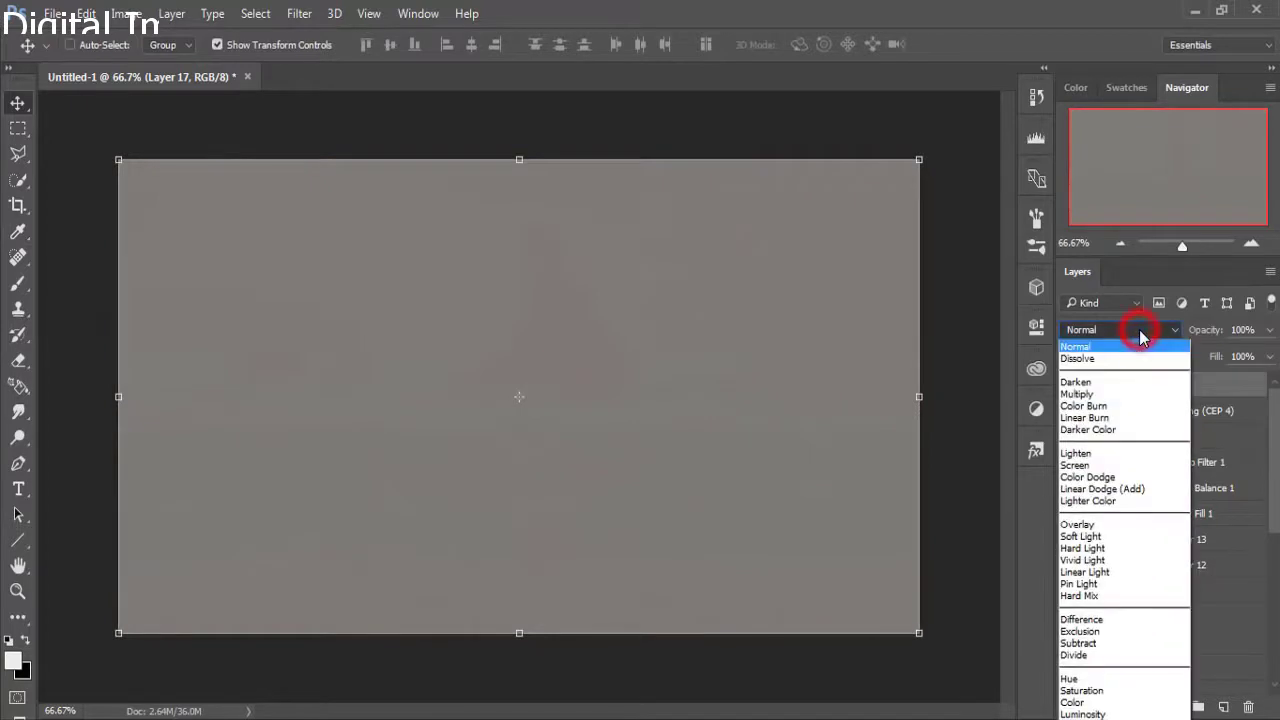
left_click(1117, 537)
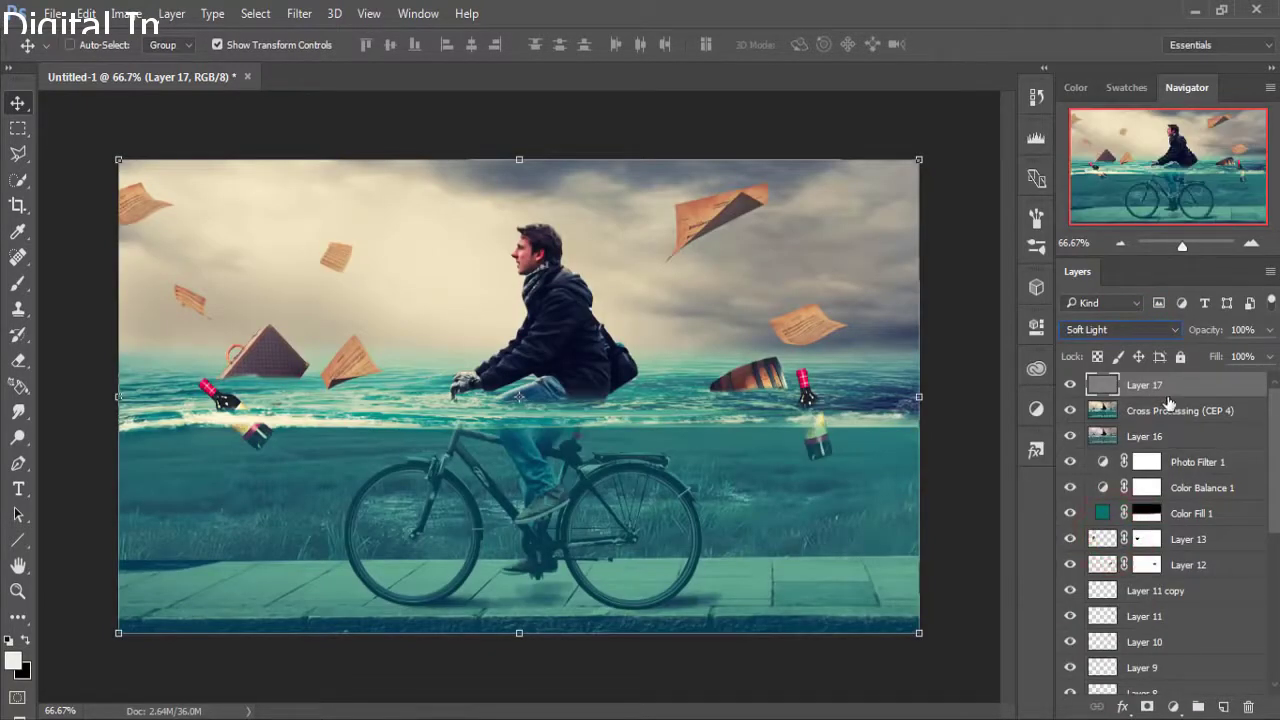
left_click(1167, 389)
Add empty Layer 18 and stamp a merged visible copy as Layer 19.
left_click(1225, 707)
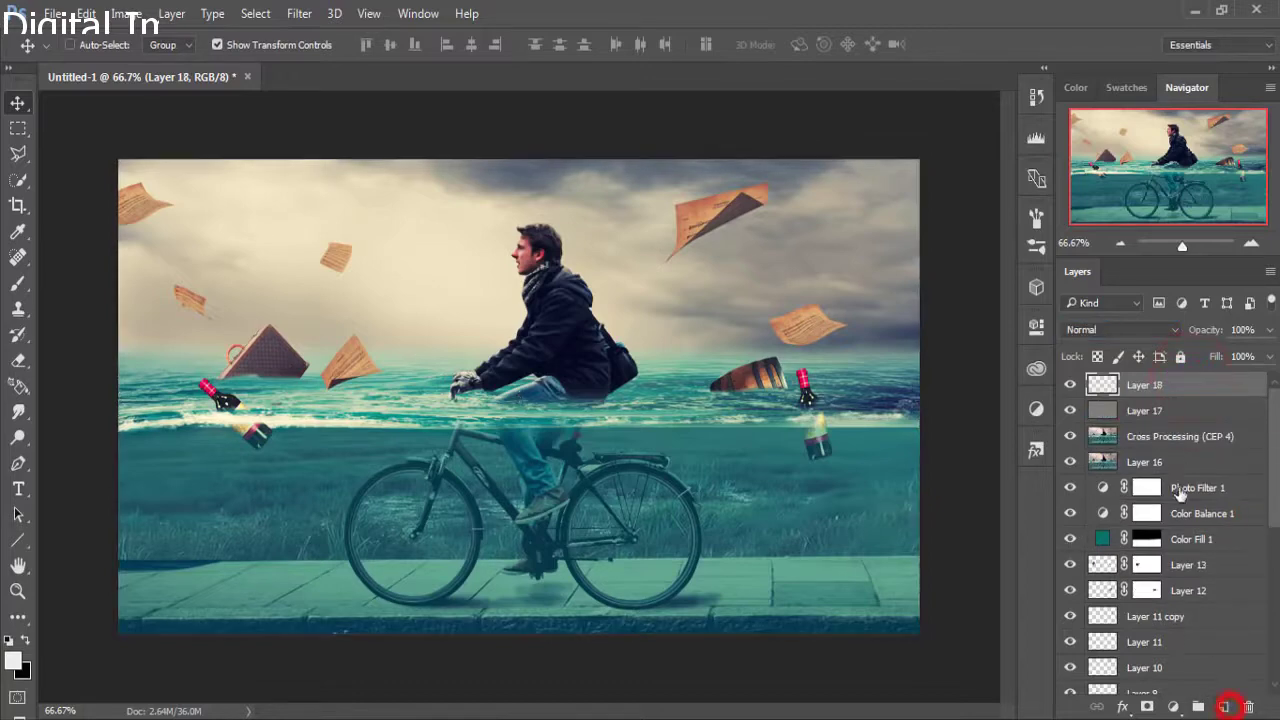
left_click(1170, 409)
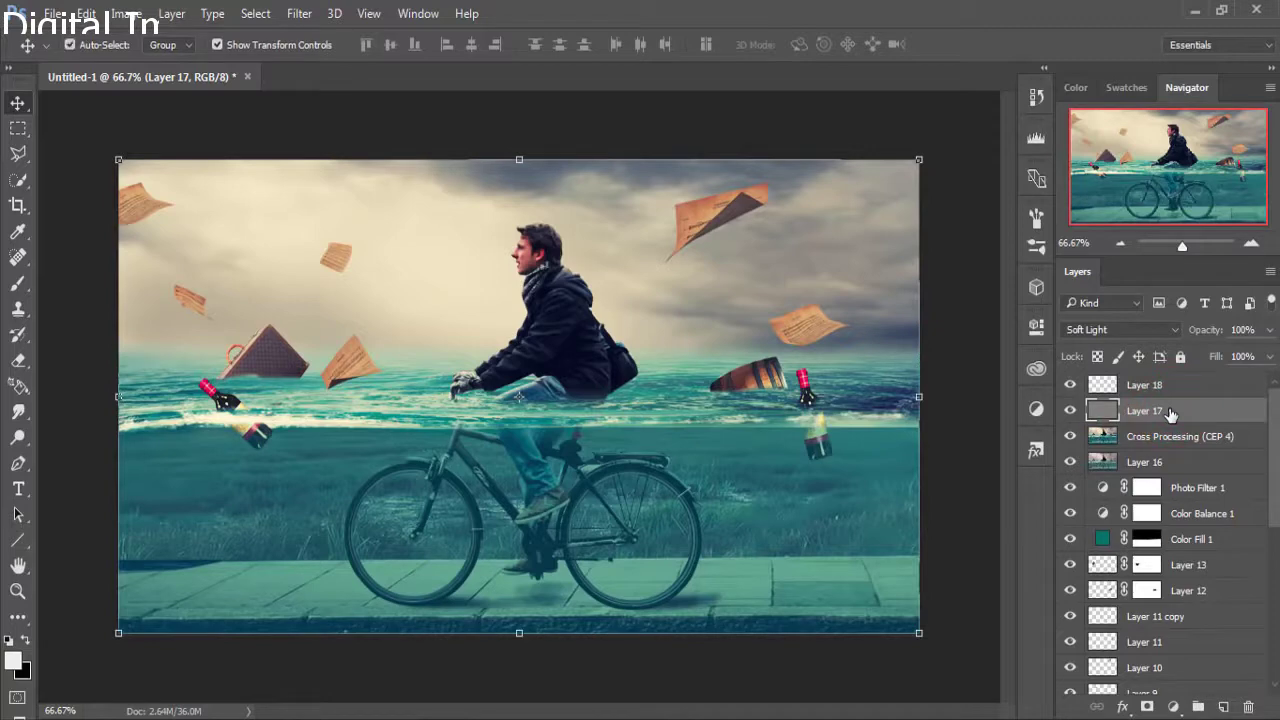
key("ctrl+shift+alt+e")
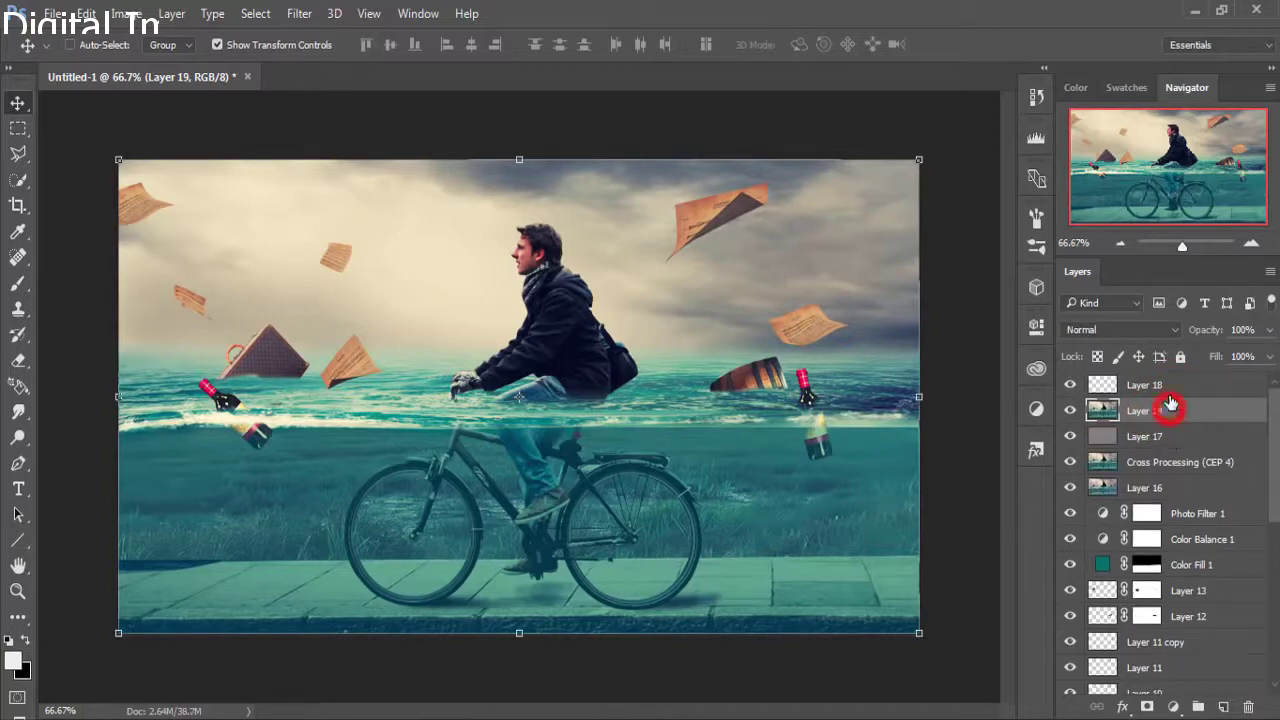
left_click(1160, 385)
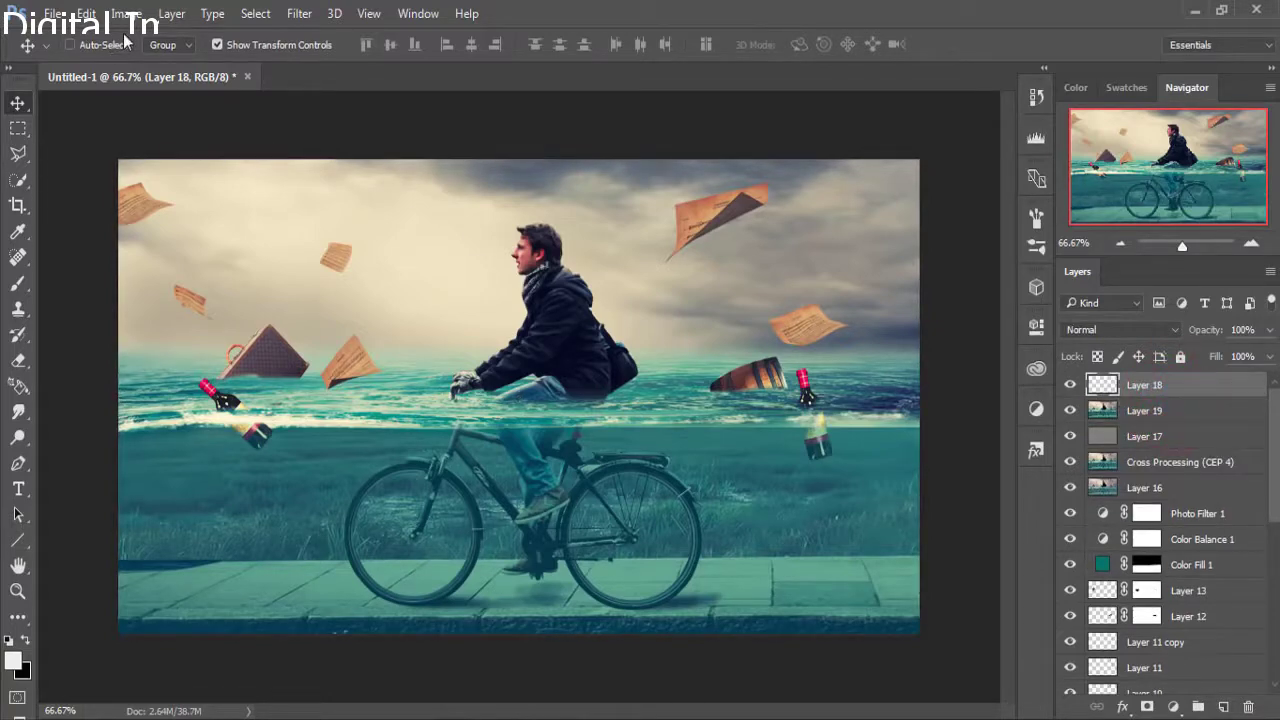
Add a gradient fill layer with its left colour stop darkened to mid gray.
left_click(1172, 705)
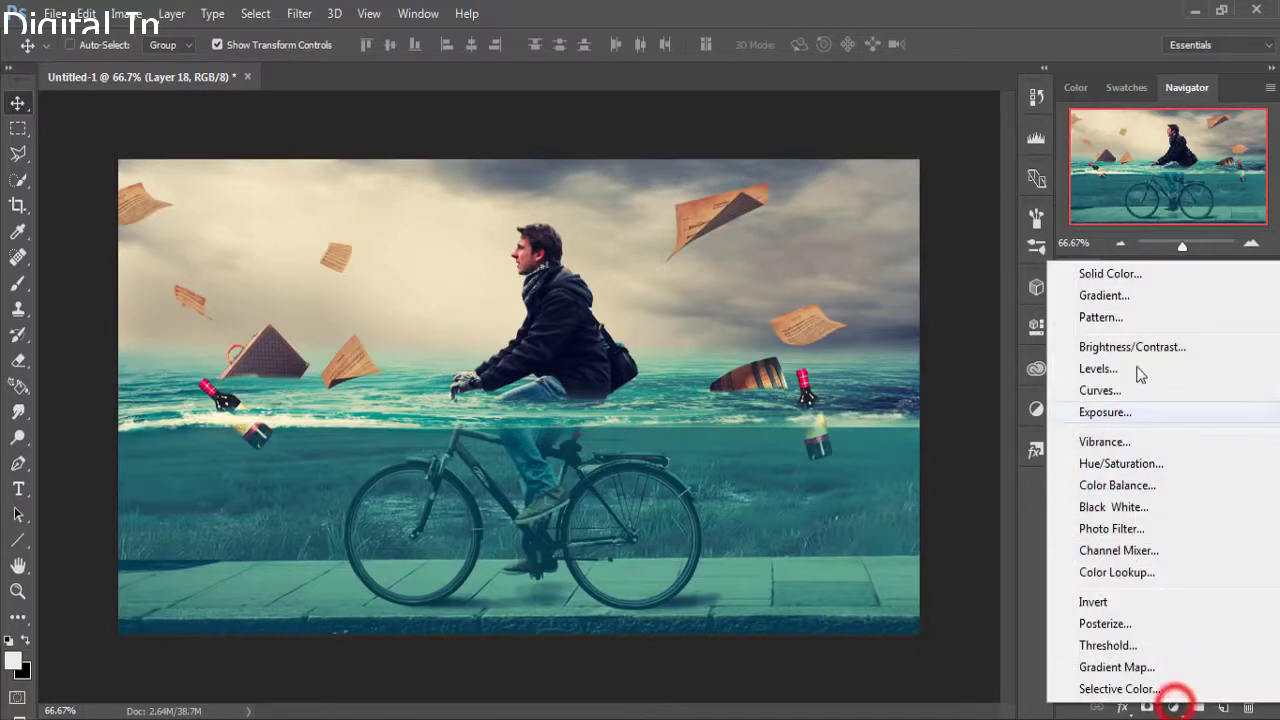
left_click(1127, 297)
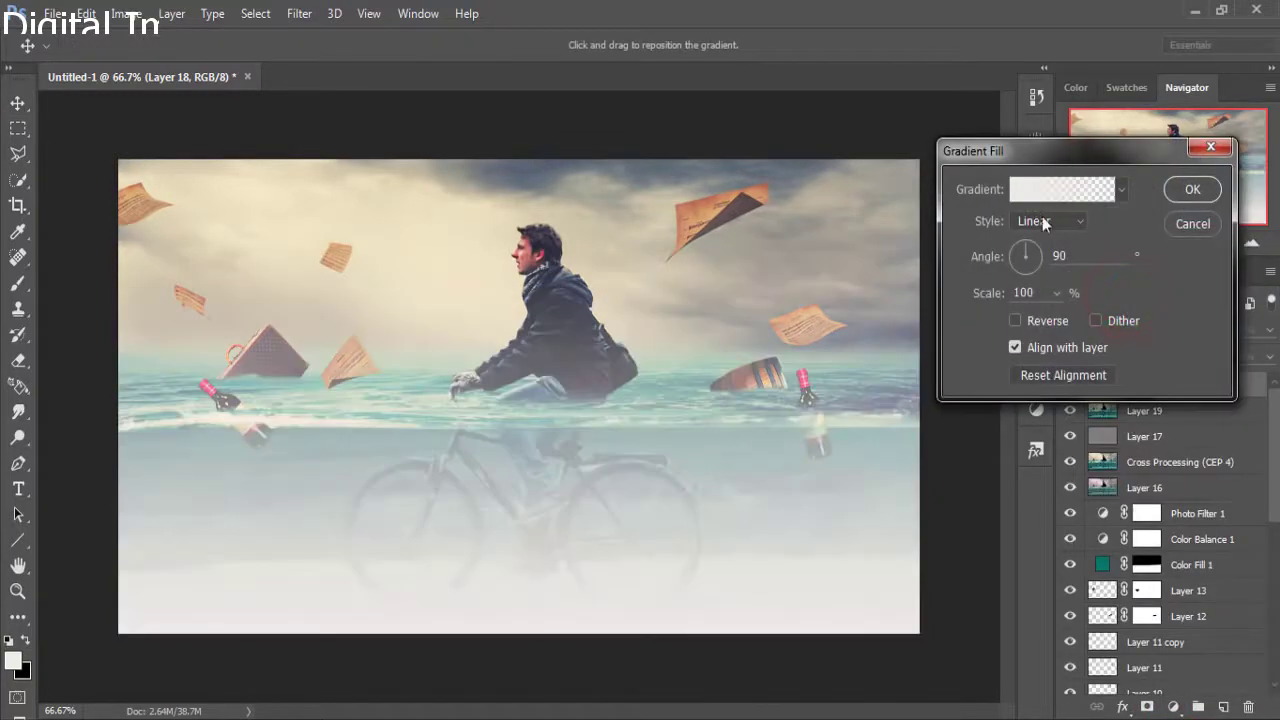
left_click(1060, 198)
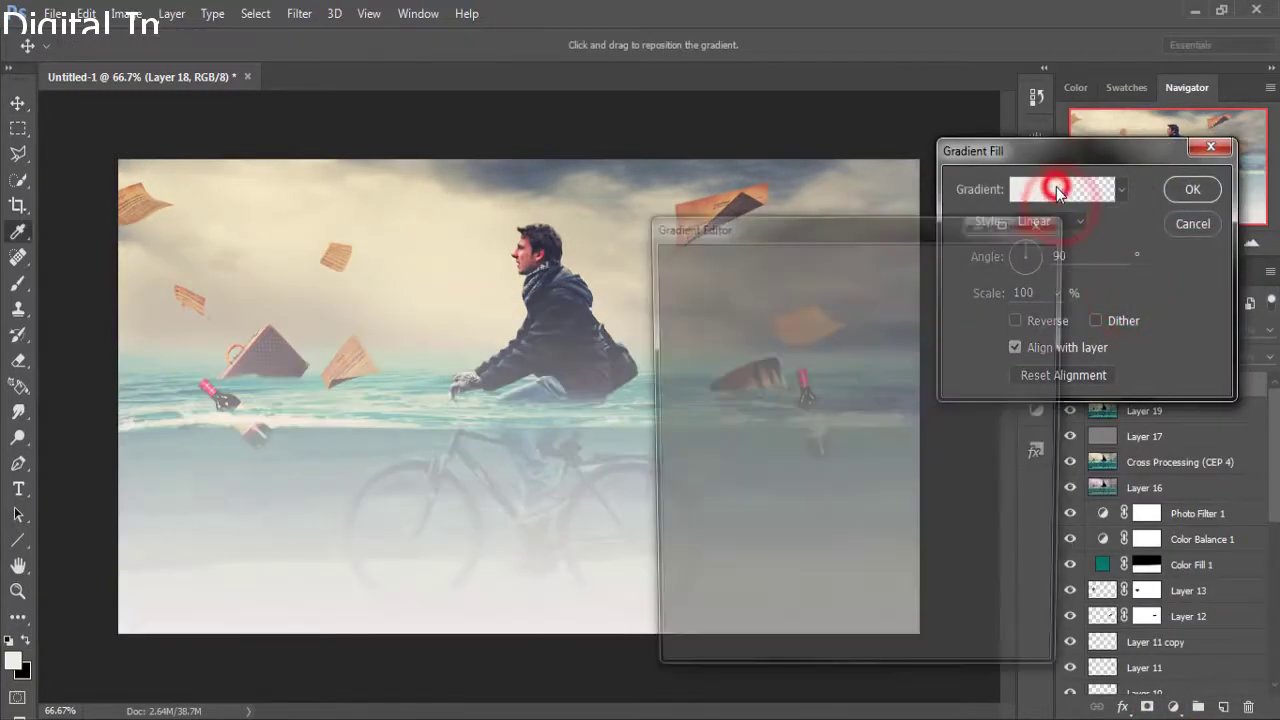
left_click(676, 551)
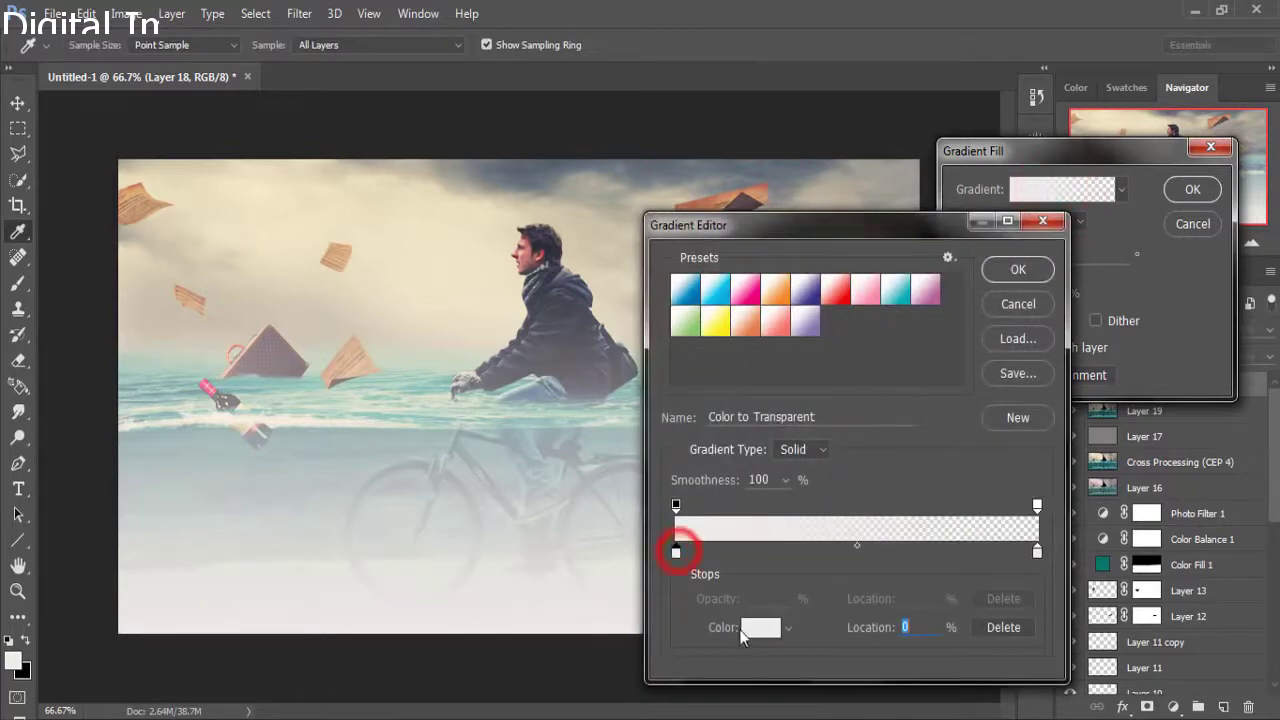
left_click(758, 627)
left_click_drag(779, 303, 779, 283)
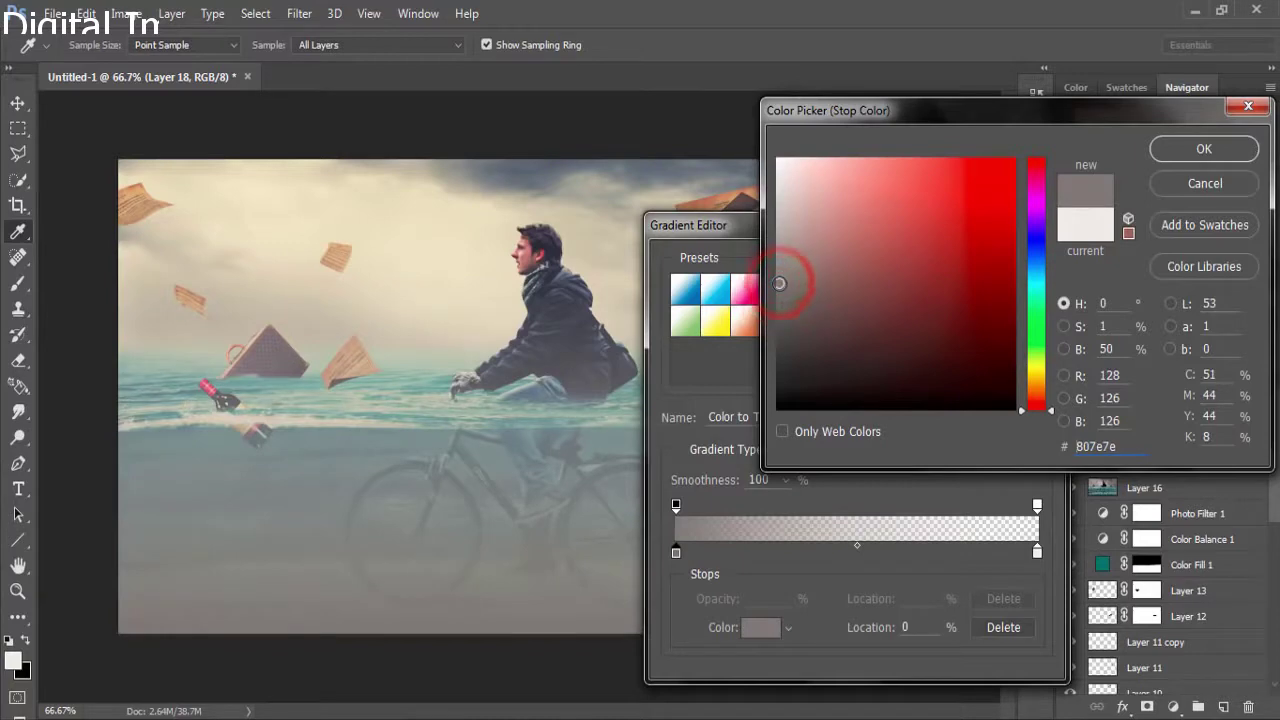
left_click(1170, 146)
left_click(1012, 278)
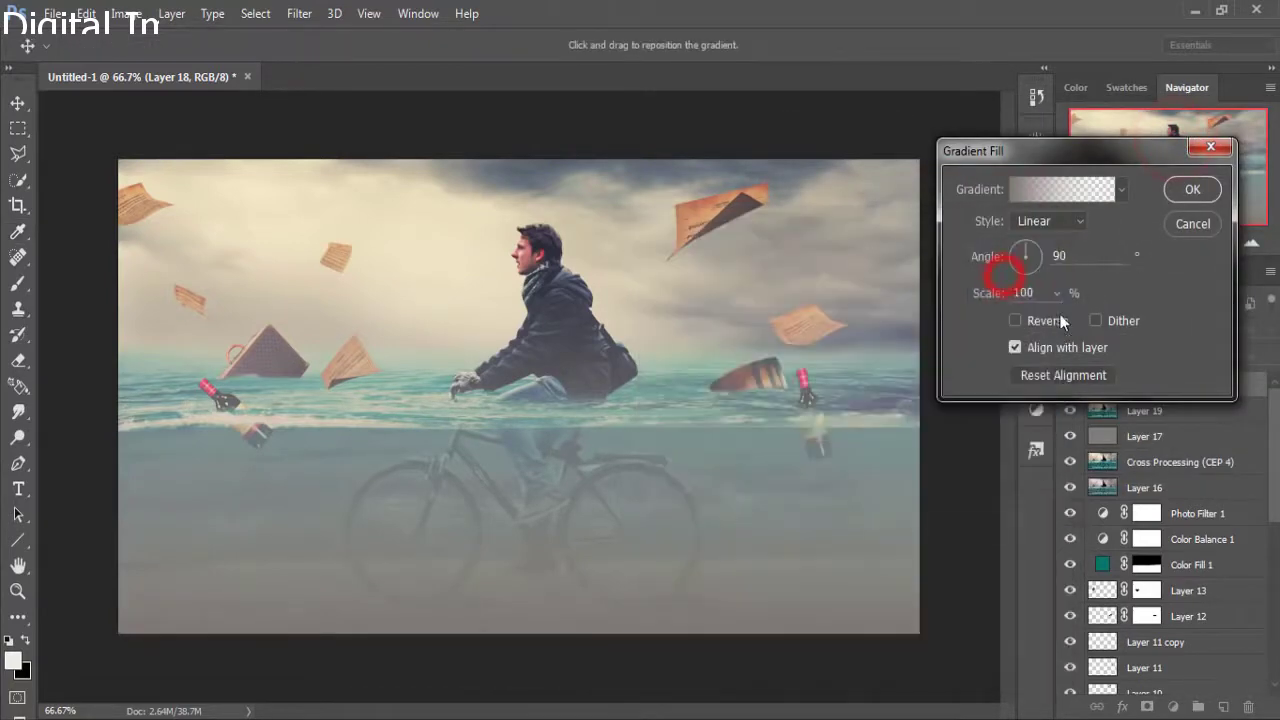
Make the gradient a reversed radial vignette, scaled up so the centre clears.
left_click(1045, 221)
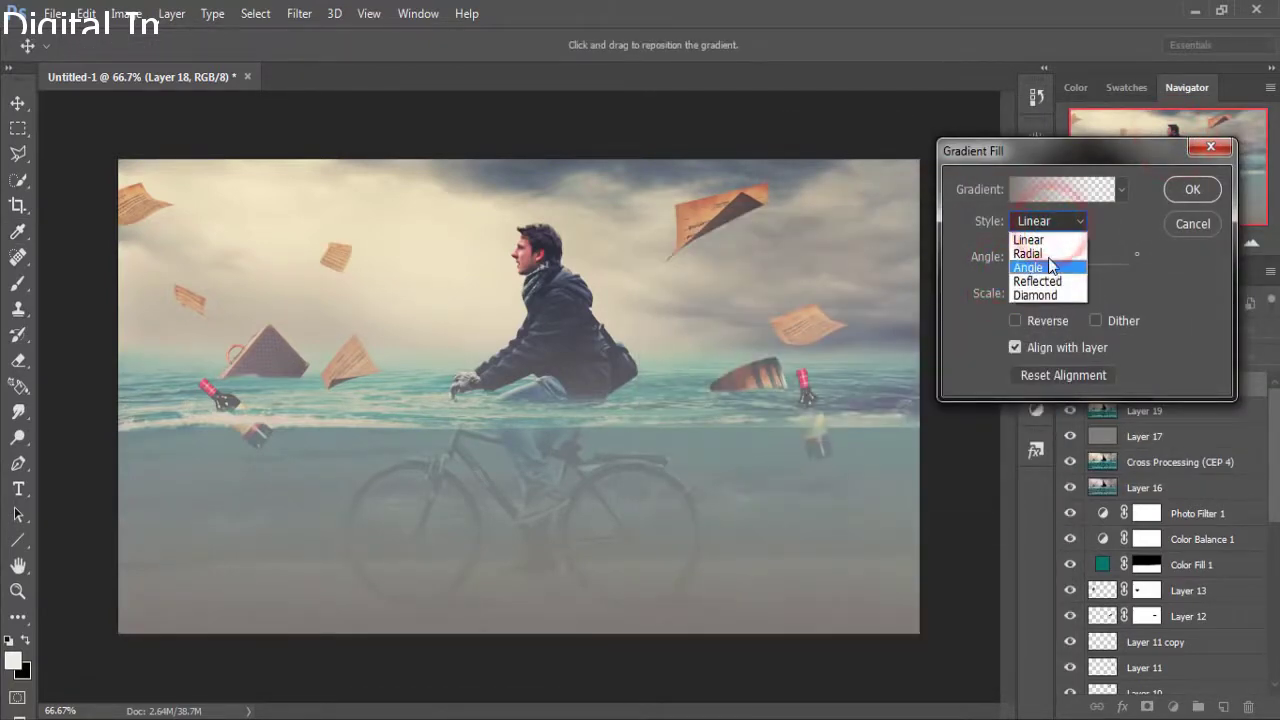
left_click(1048, 256)
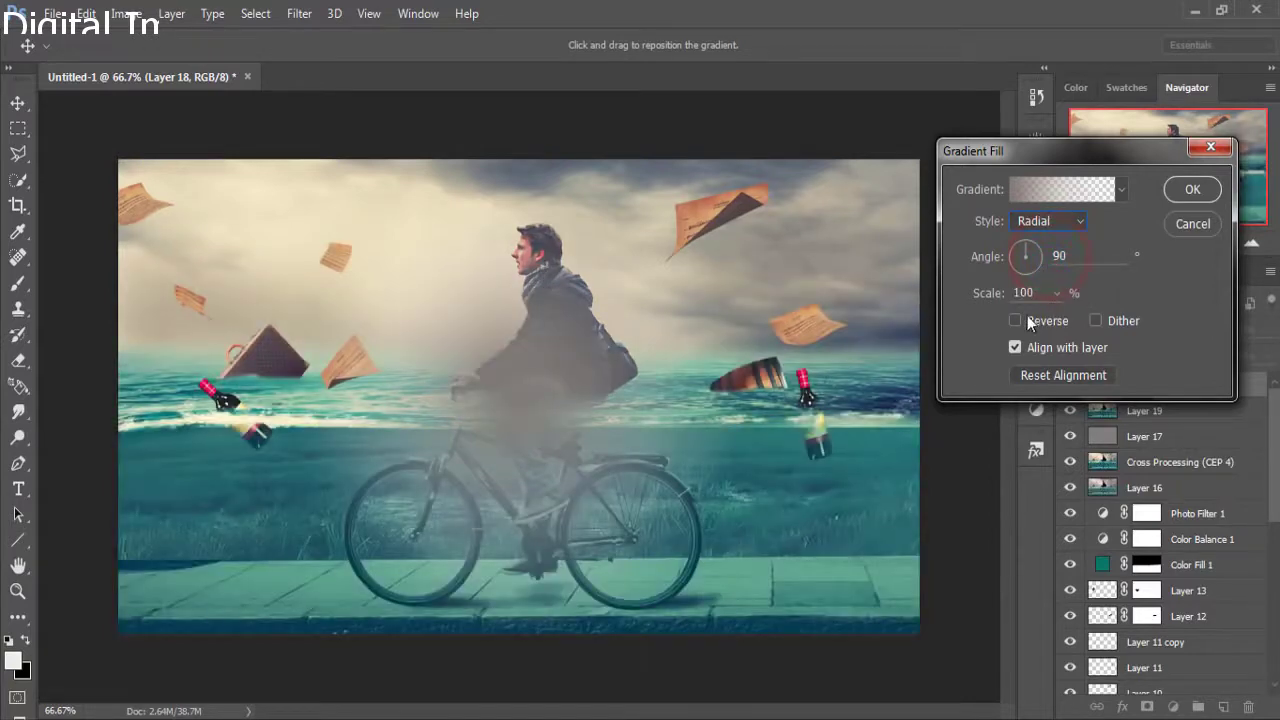
left_click(1013, 320)
left_click(1057, 292)
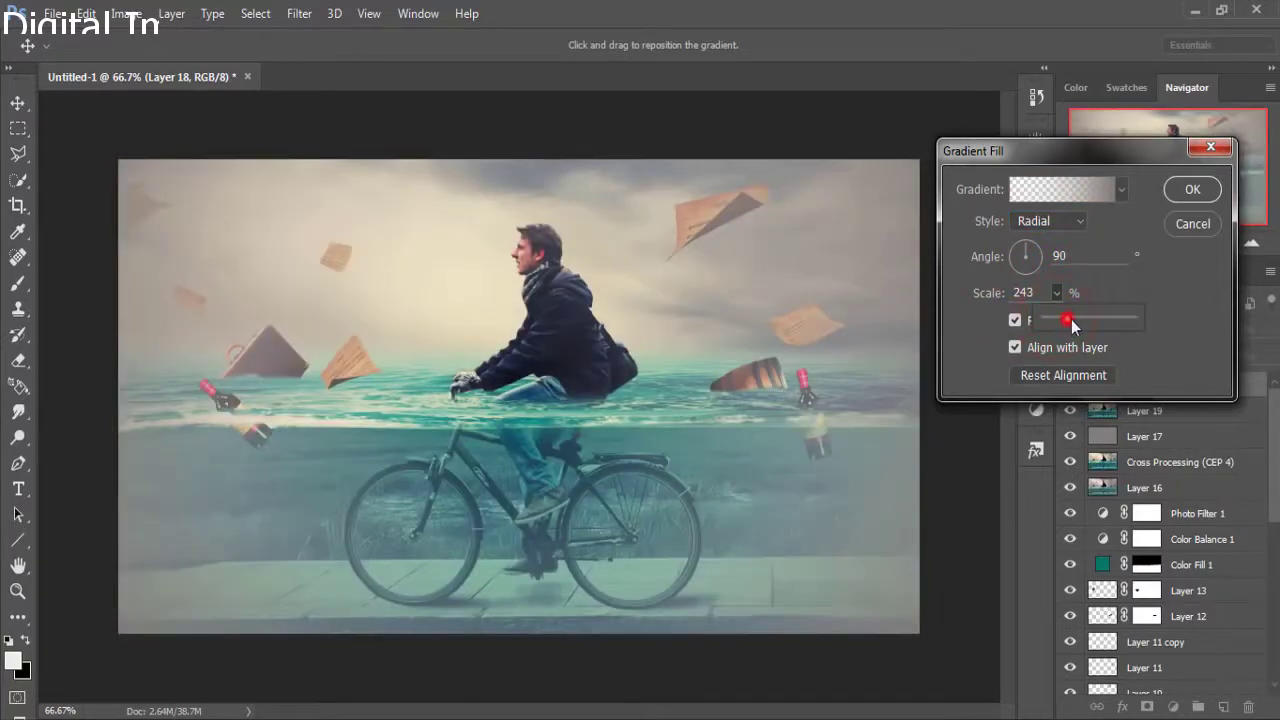
left_click_drag(1067, 319, 1071, 322)
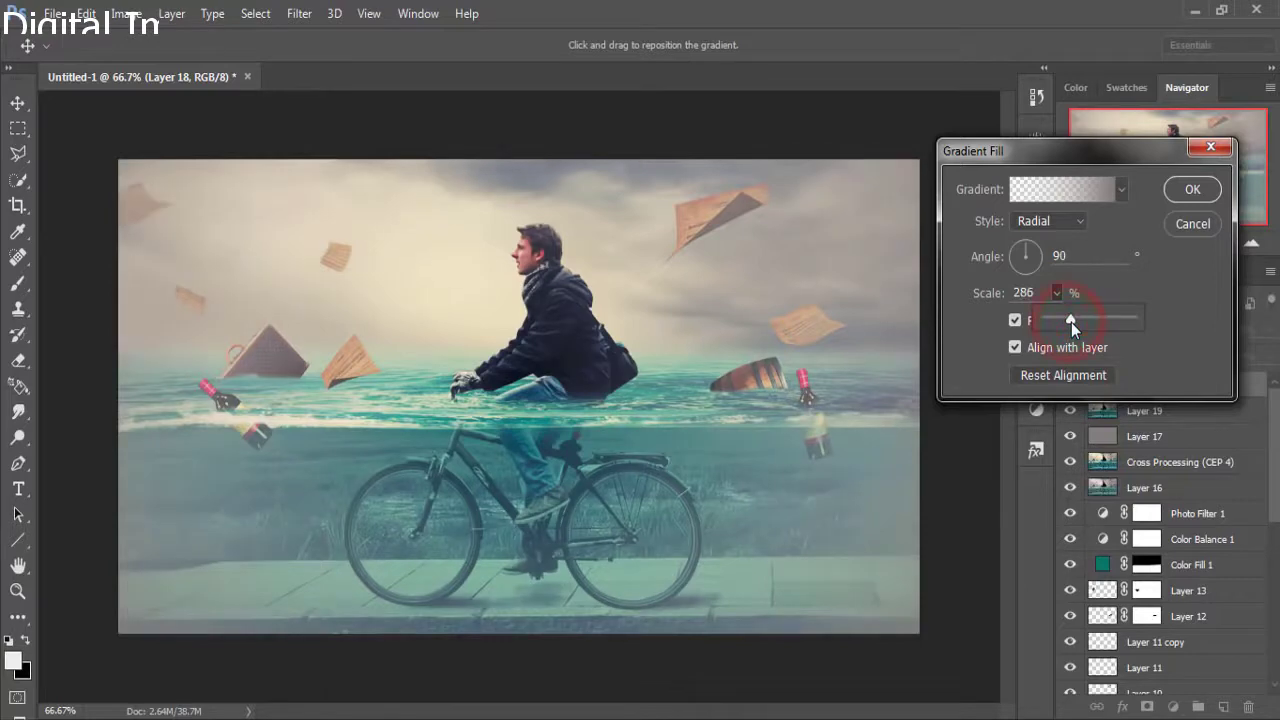
left_click(1192, 189)
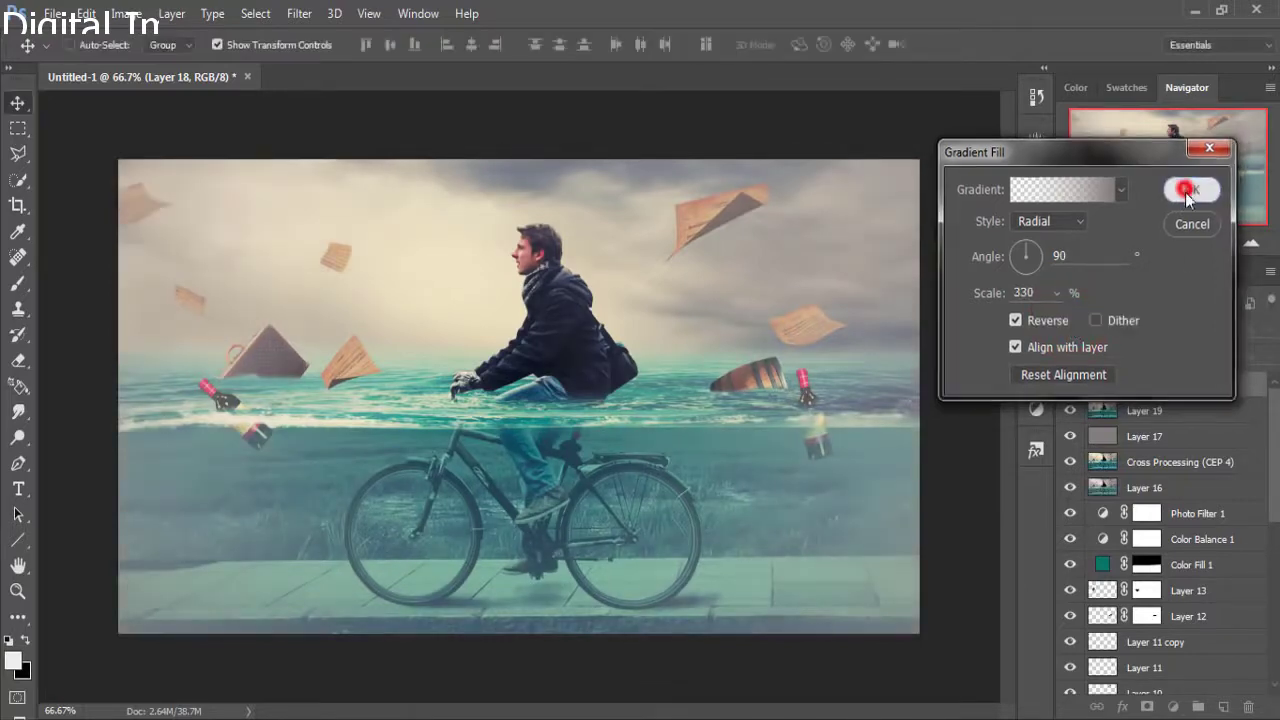
Lower the Gradient Fill 1 layer's opacity, first to 53%, then to about 48%.
left_click(1269, 329)
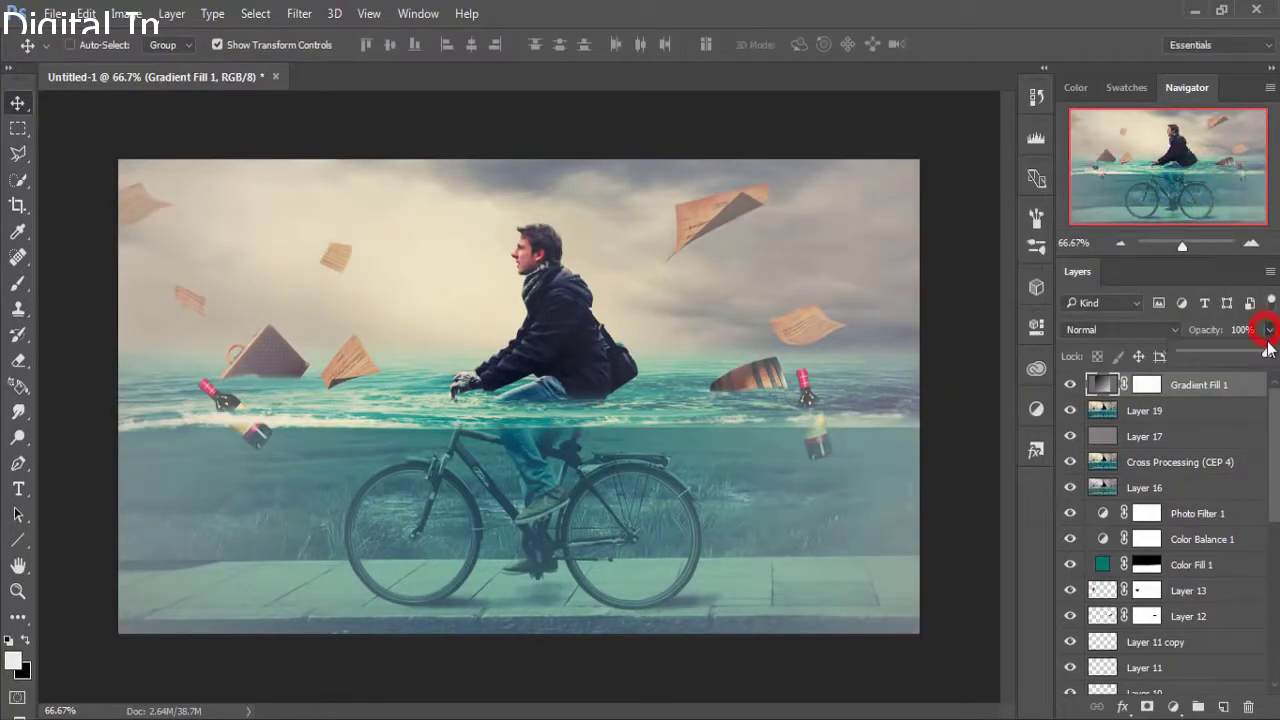
left_click_drag(1266, 357, 1227, 357)
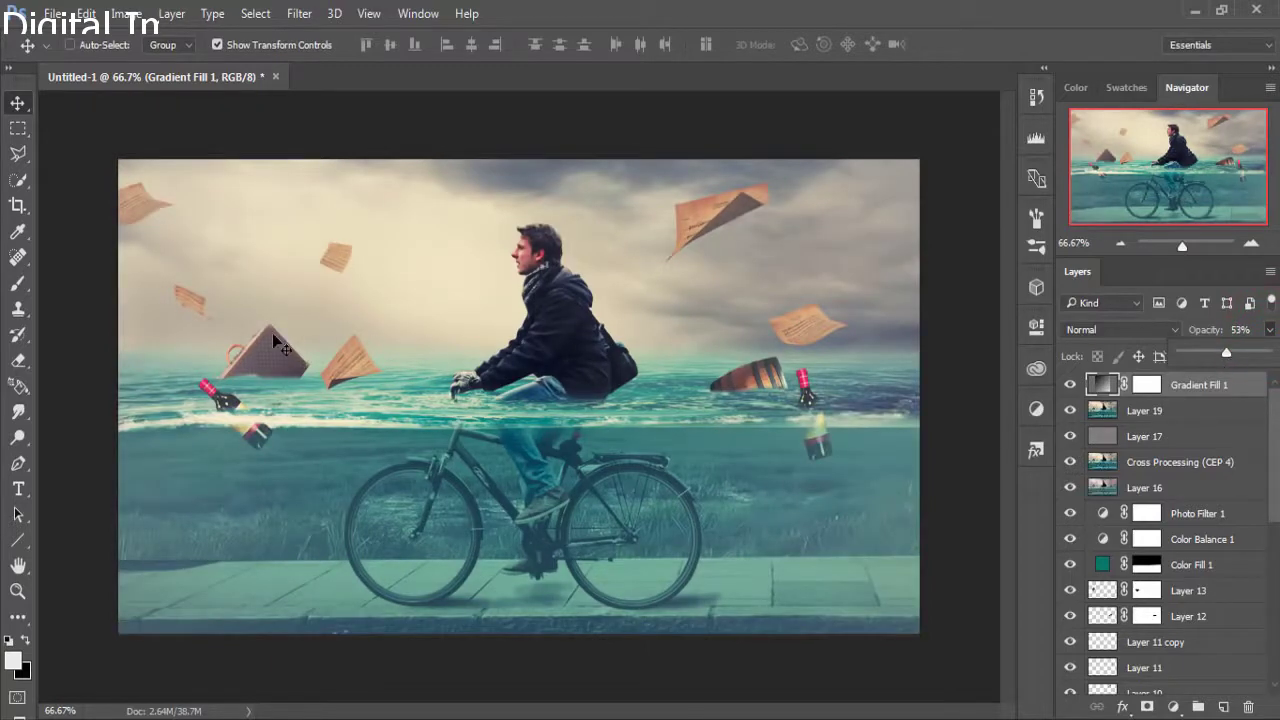
left_click(20, 104)
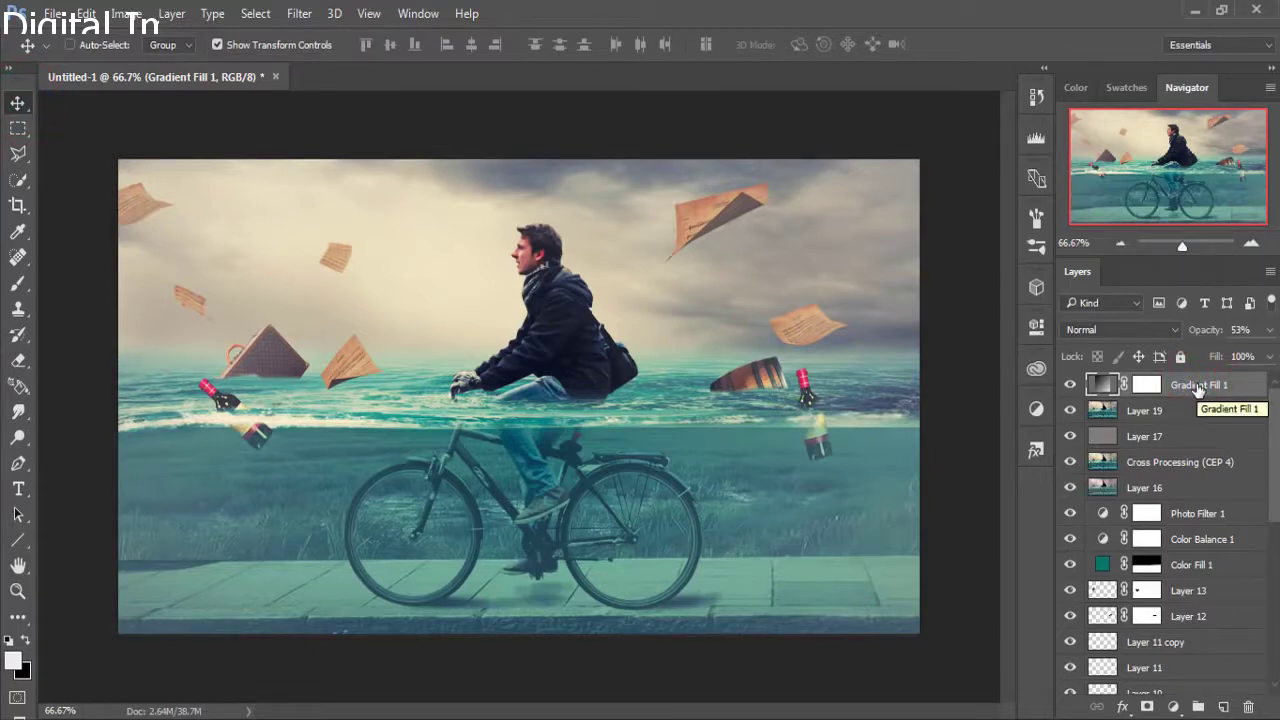
left_click(1270, 330)
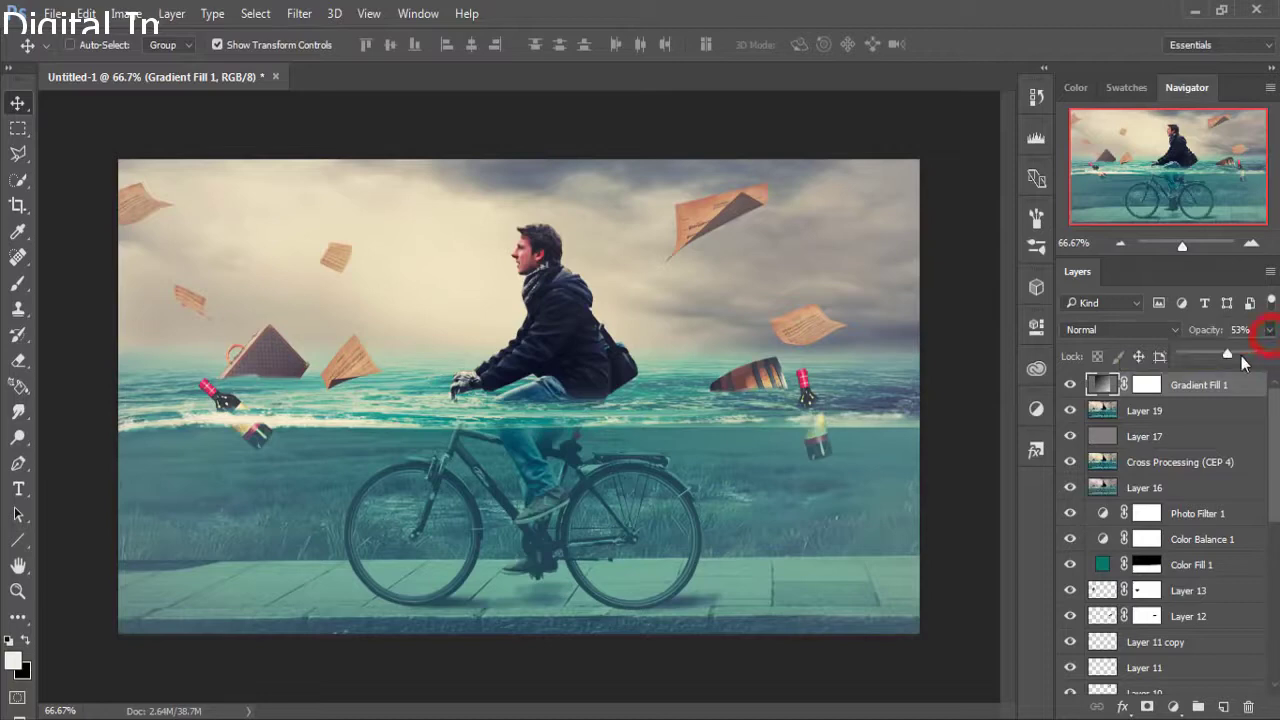
left_click_drag(1228, 355, 1224, 358)
left_click(1200, 386)
Stamp all visible layers into a new merged Layer 20 with Ctrl+Shift+Alt+E.
key("ctrl+shift+alt+e")
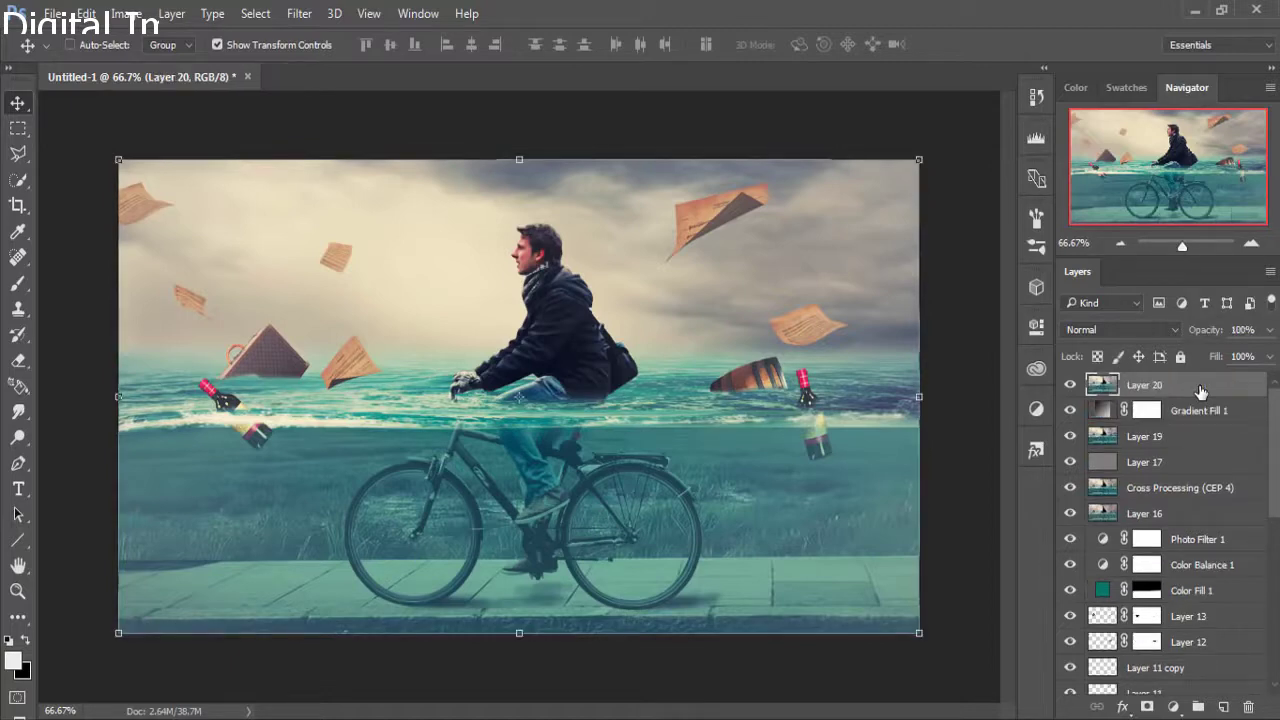
left_click(1199, 386)
left_click(299, 13)
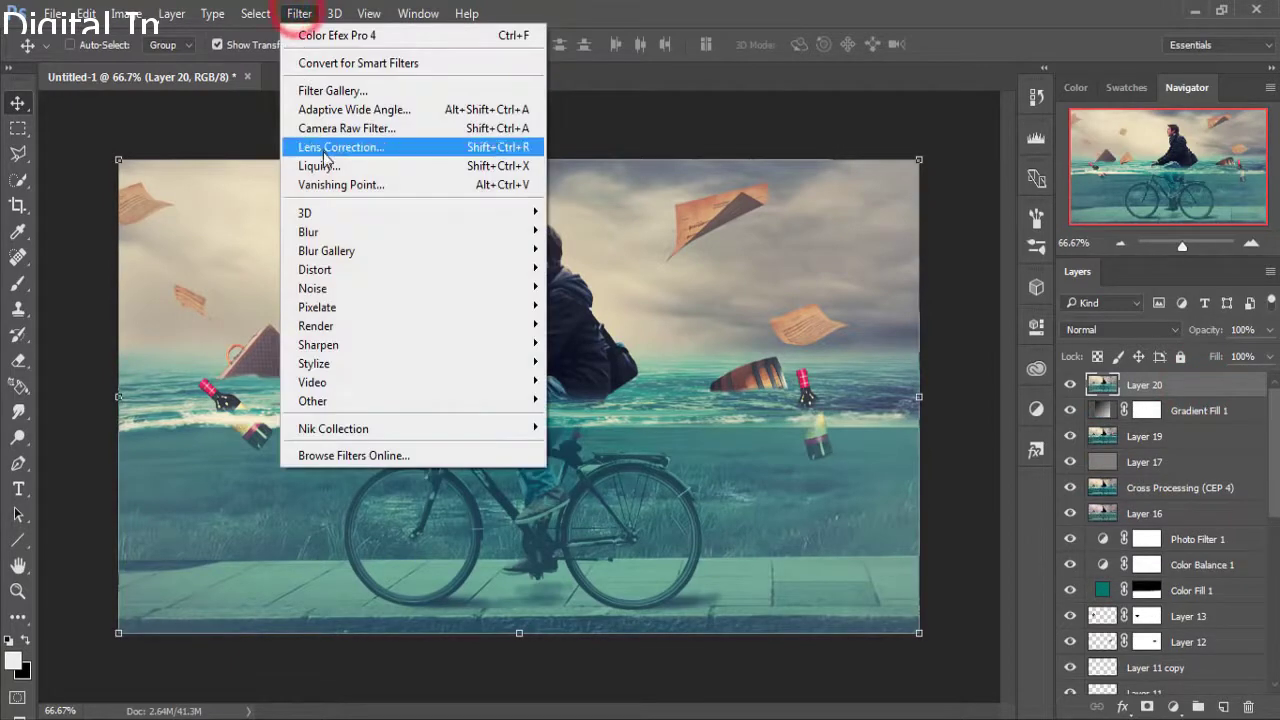
left_click(343, 128)
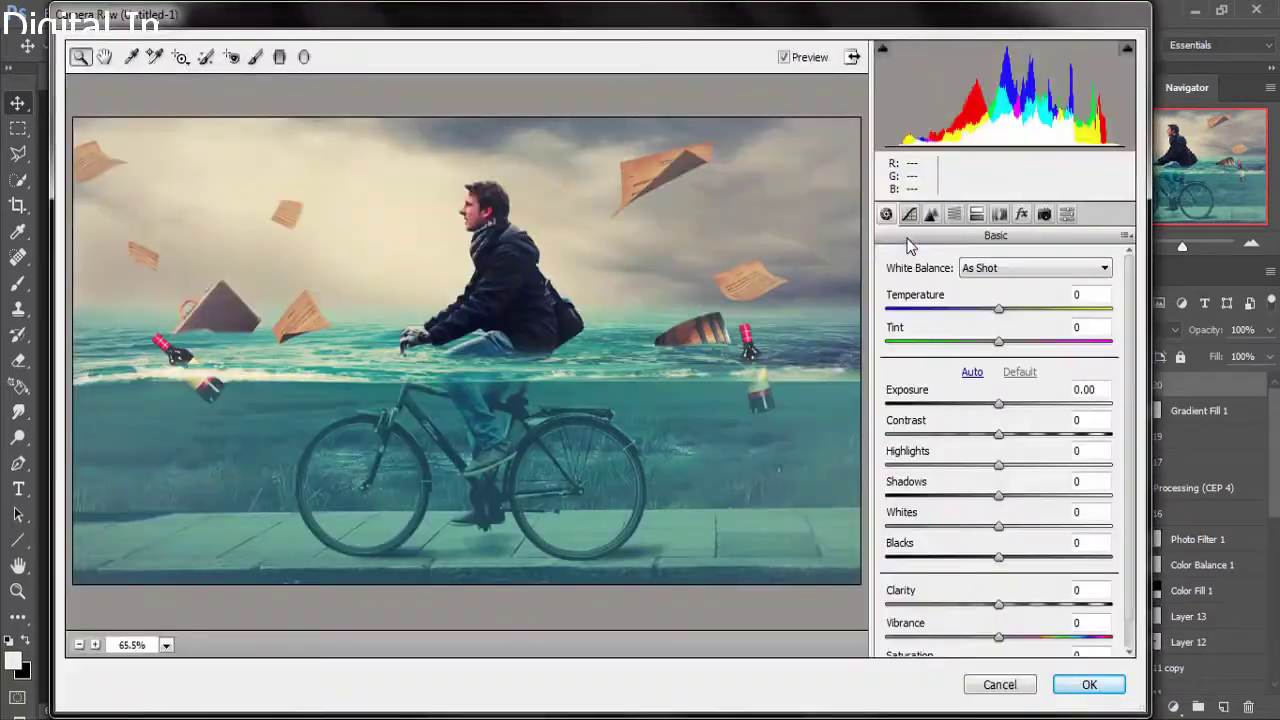
Apply Camera Raw with Temperature +7, Vibrance +16, and highlights split-toned at hue 188, saturation 10.
left_click_drag(1001, 306, 1006, 307)
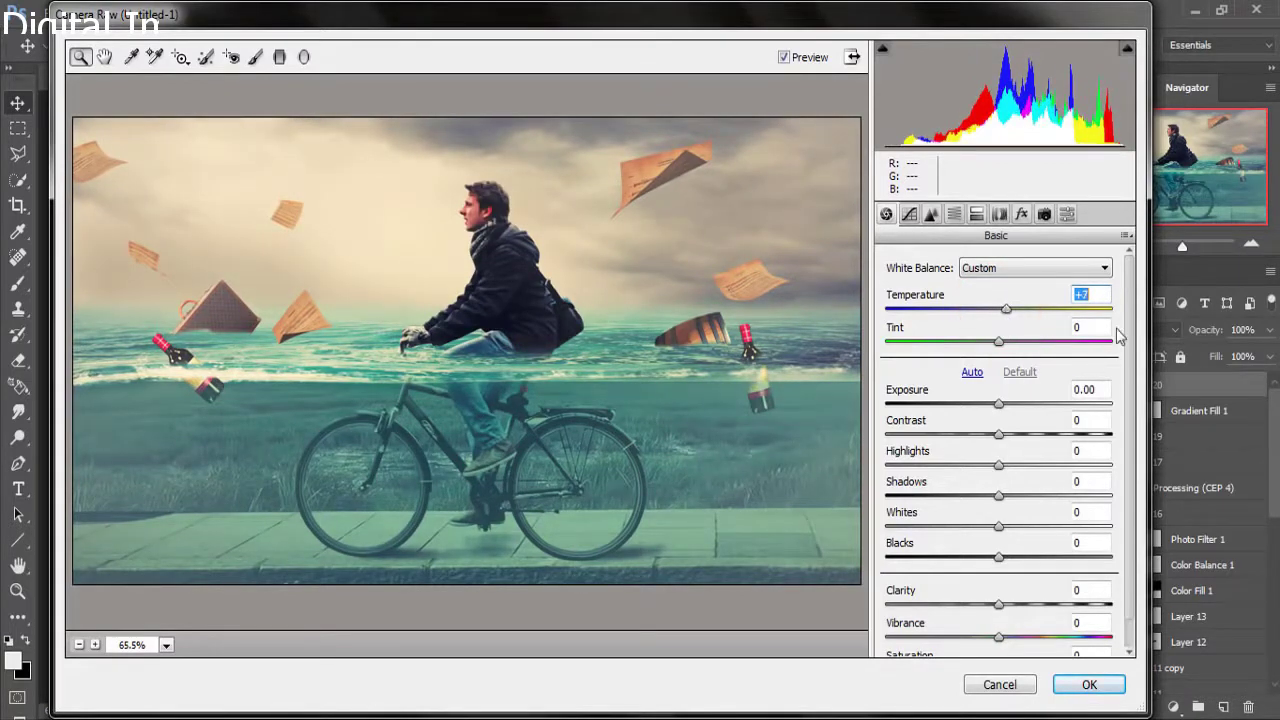
scroll(1125, 297, "down", 1)
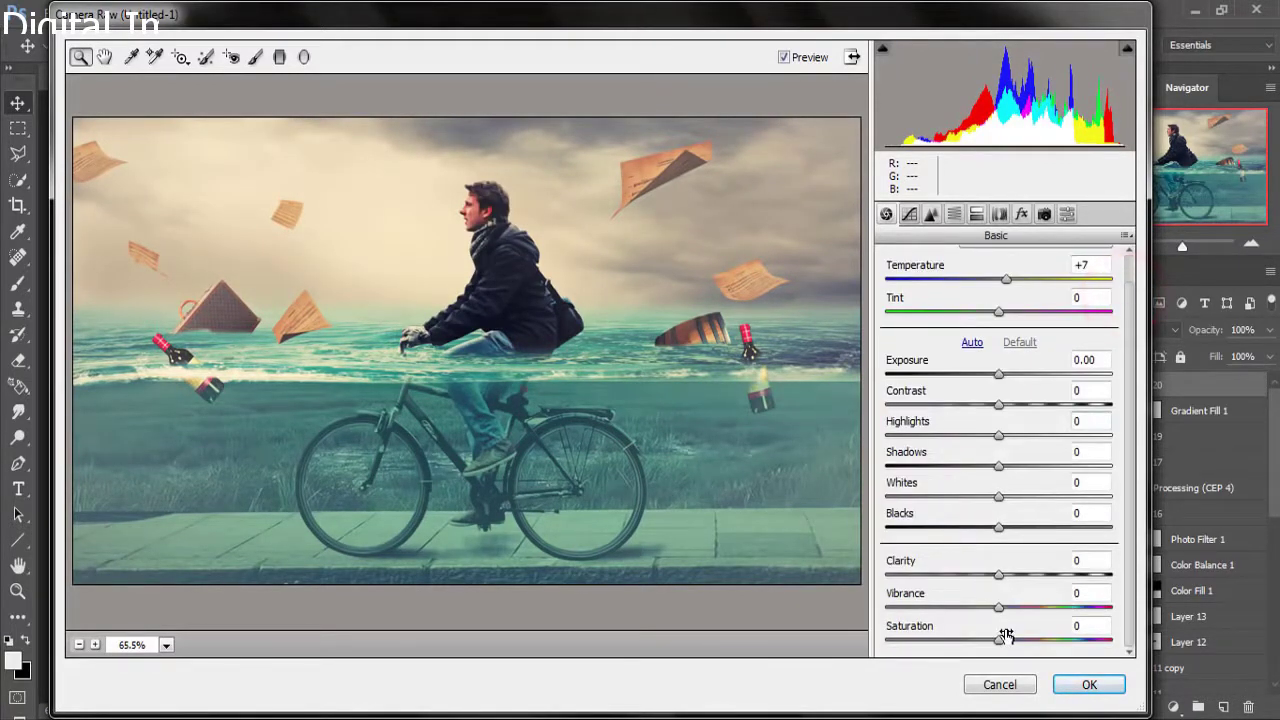
left_click_drag(1000, 607, 1016, 607)
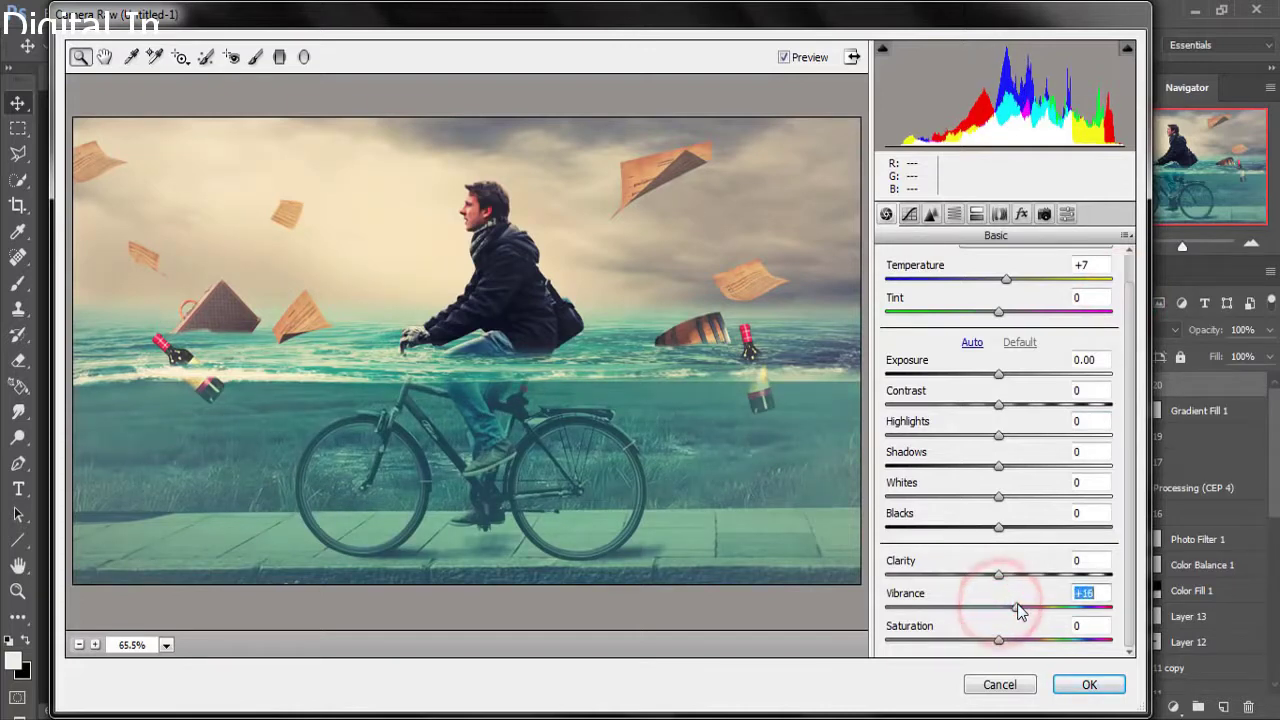
left_click(977, 214)
left_click_drag(892, 291, 1015, 302)
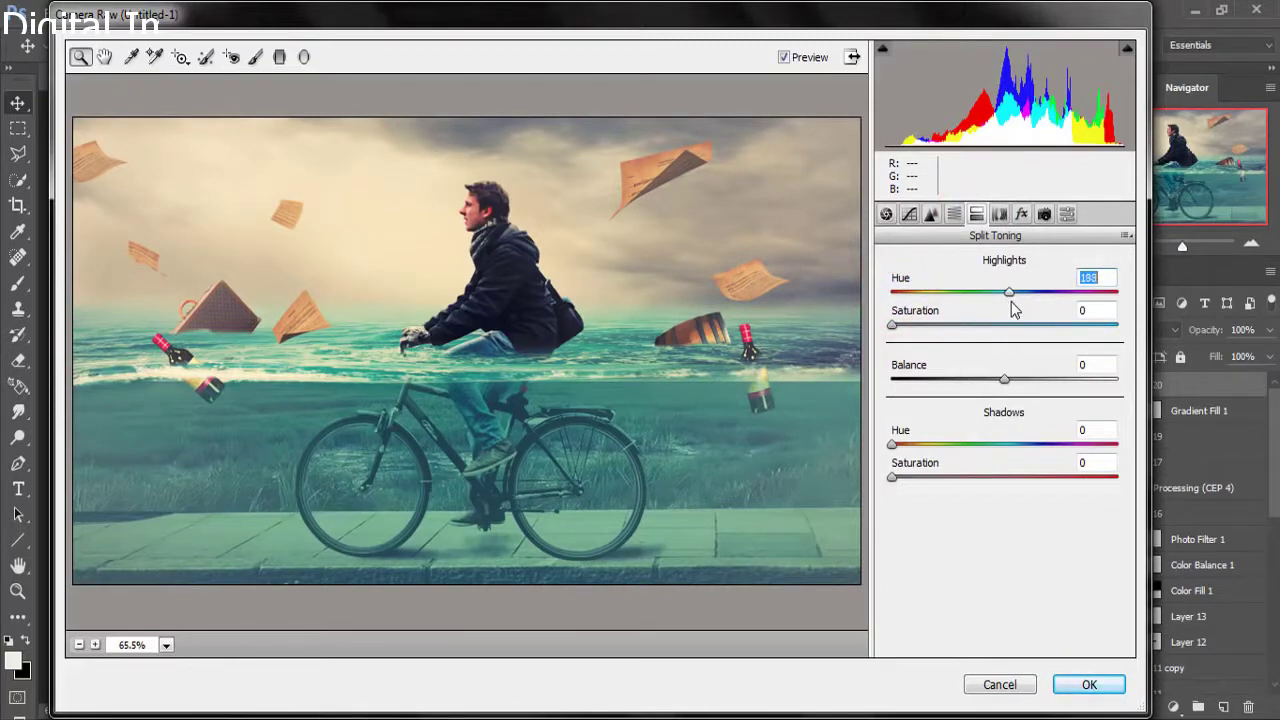
left_click_drag(893, 326, 916, 331)
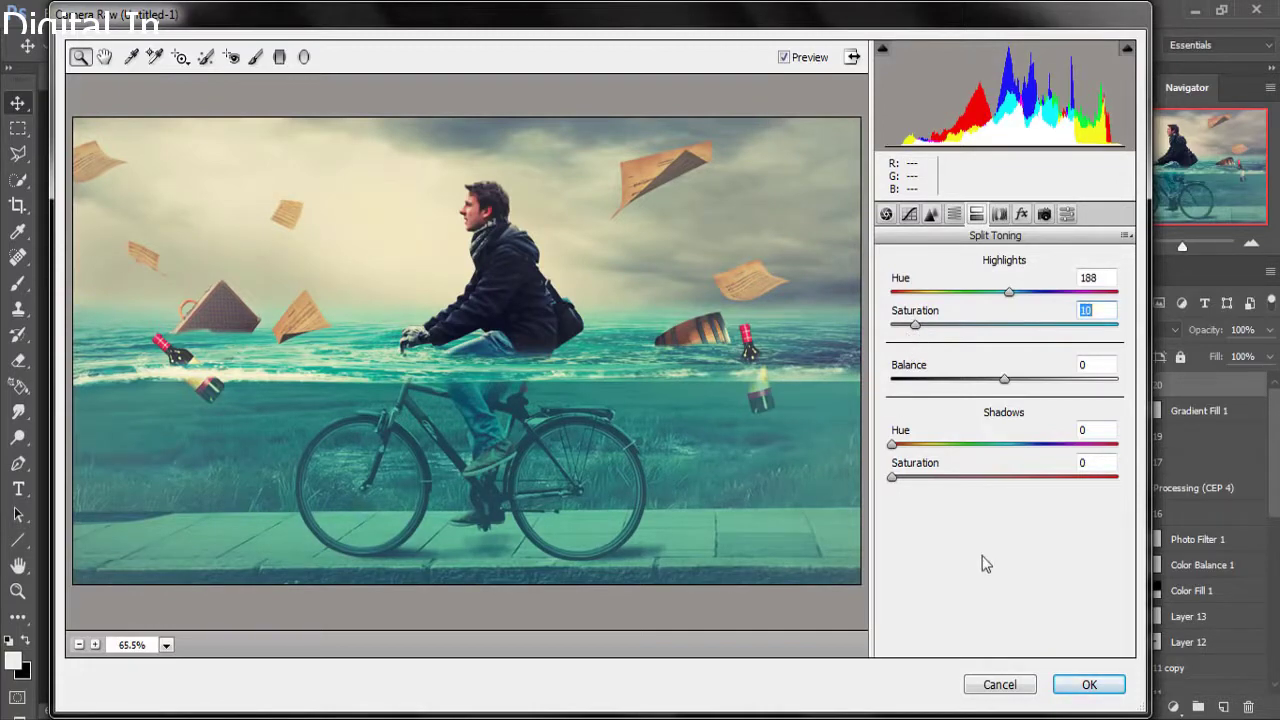
left_click(1072, 685)
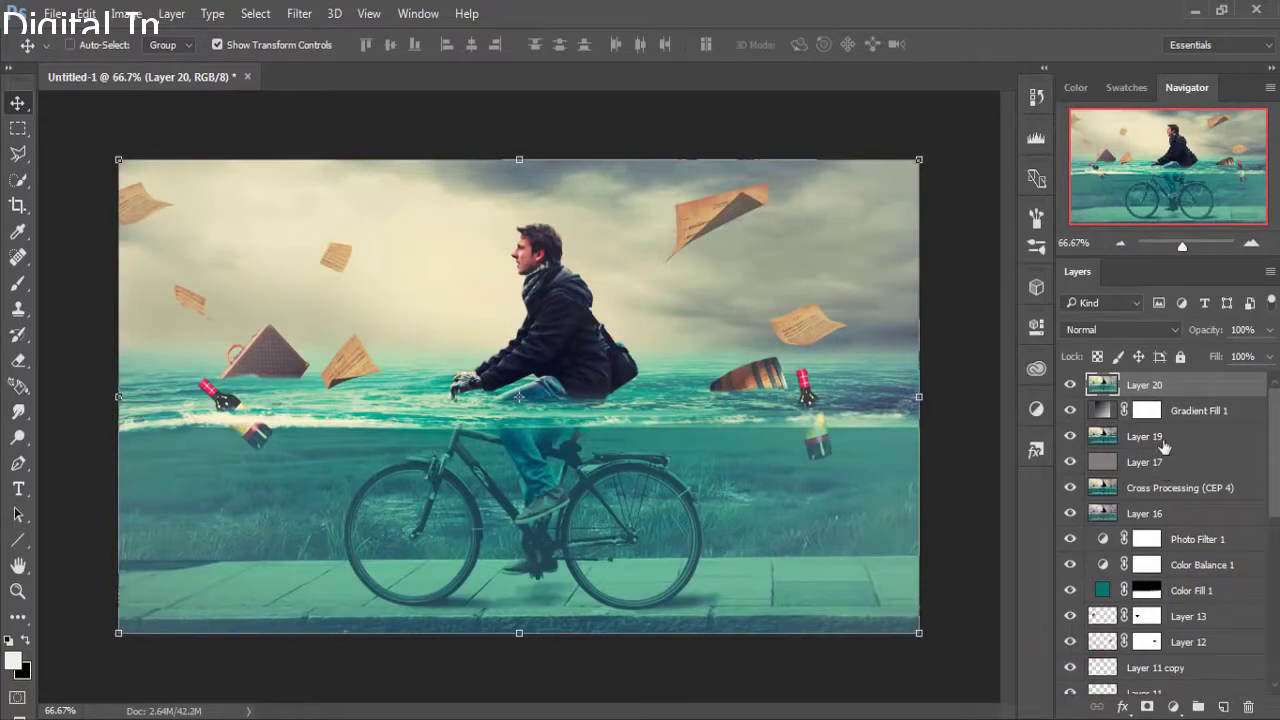
Duplicate Layer 20 into Layer 20 copy.
left_click(1165, 387)
right_click(1165, 386)
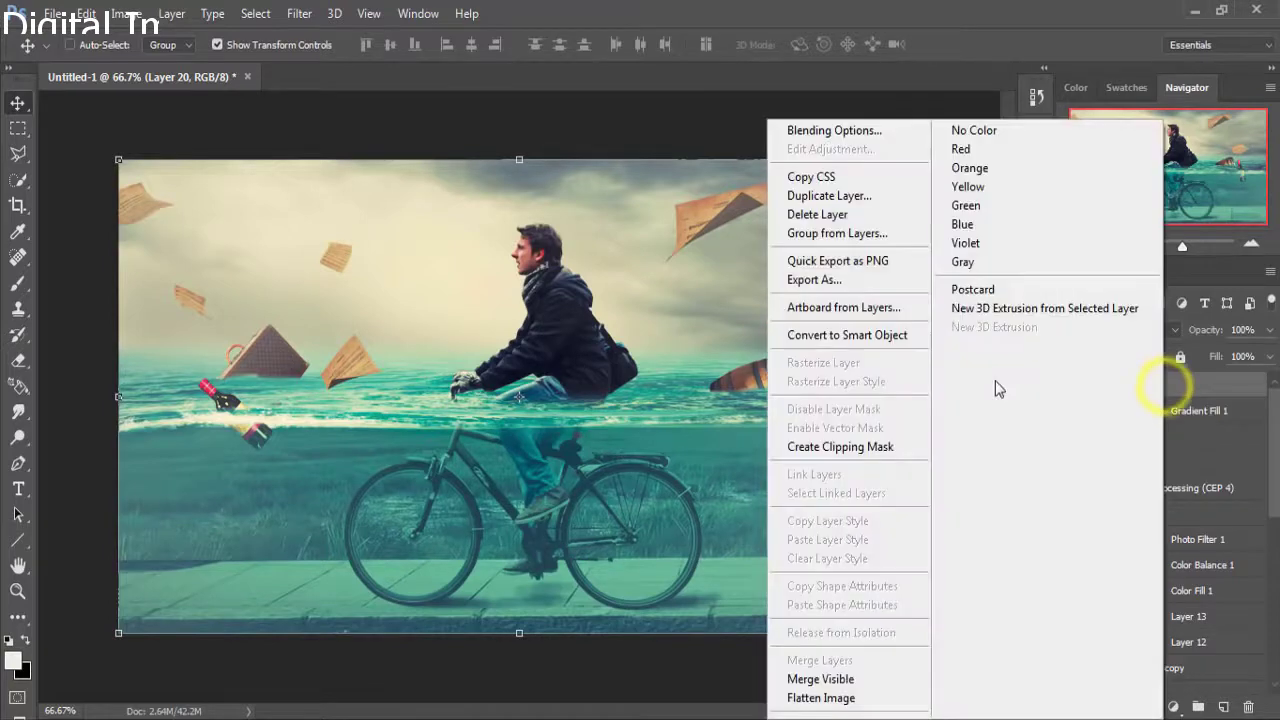
left_click(846, 198)
left_click(1190, 232)
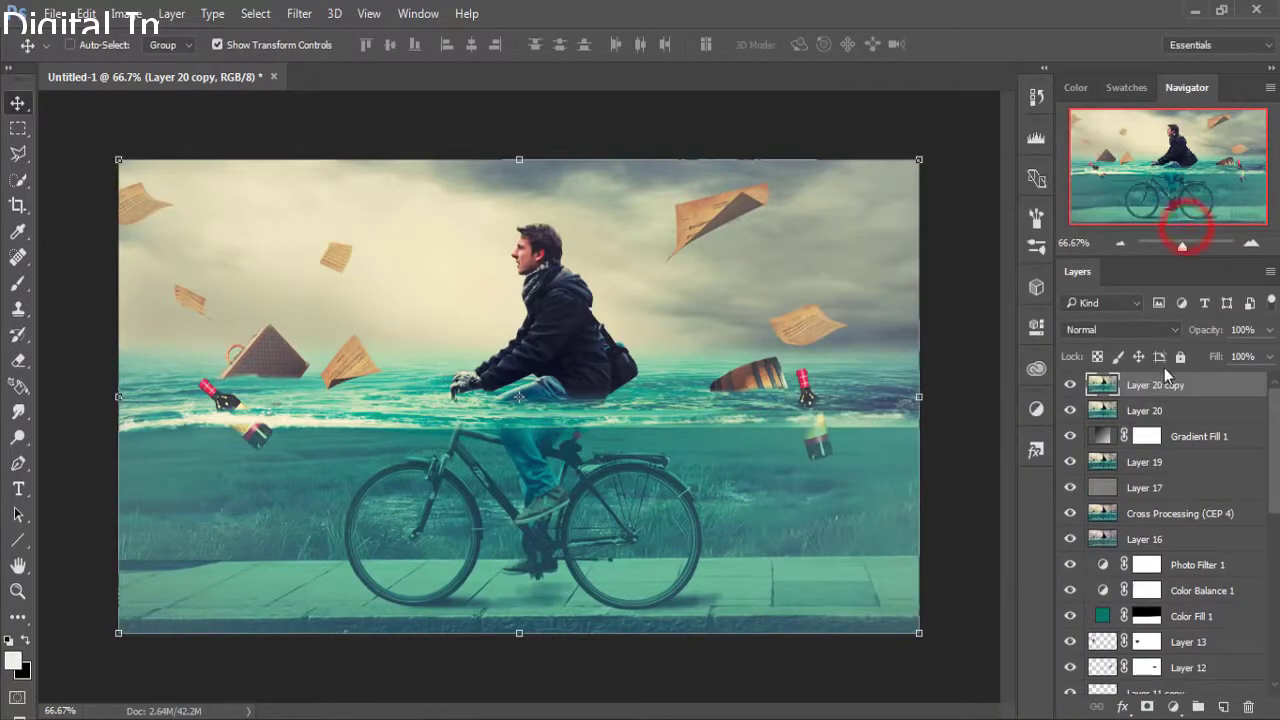
Add a Gradient Map adjustment layer and select its gradient's left colour stop.
left_click(1172, 706)
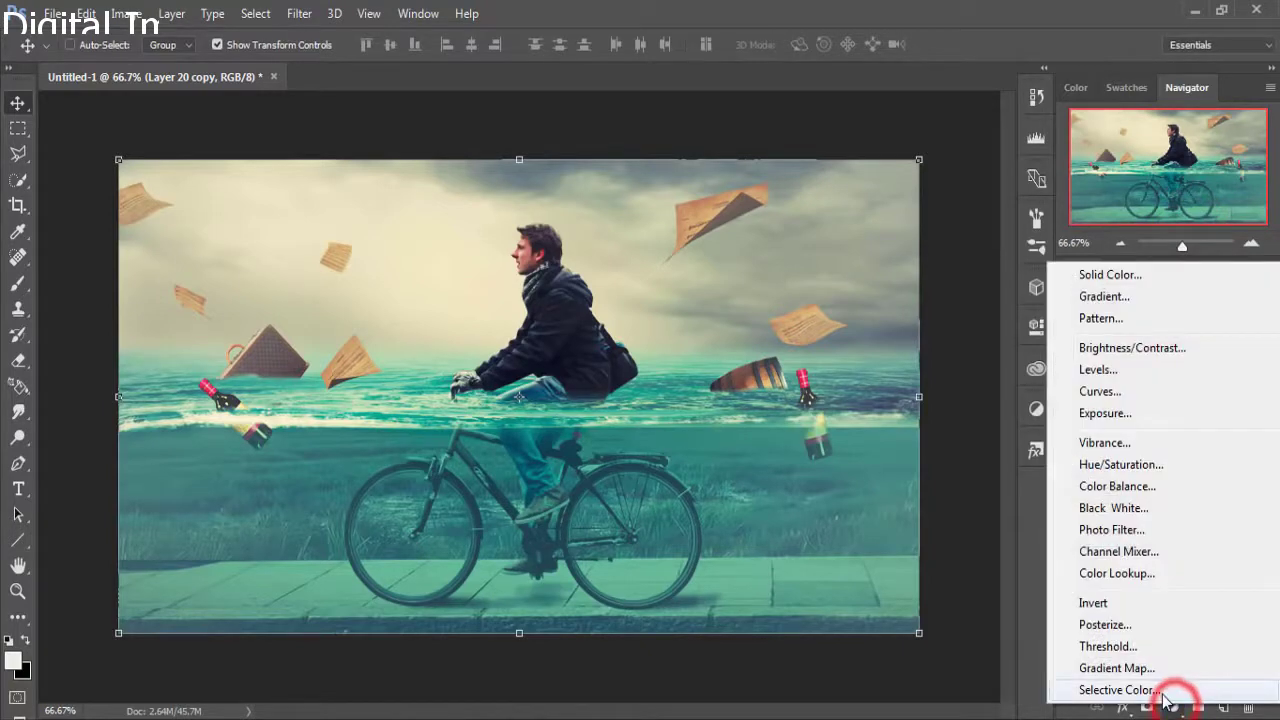
left_click(1165, 668)
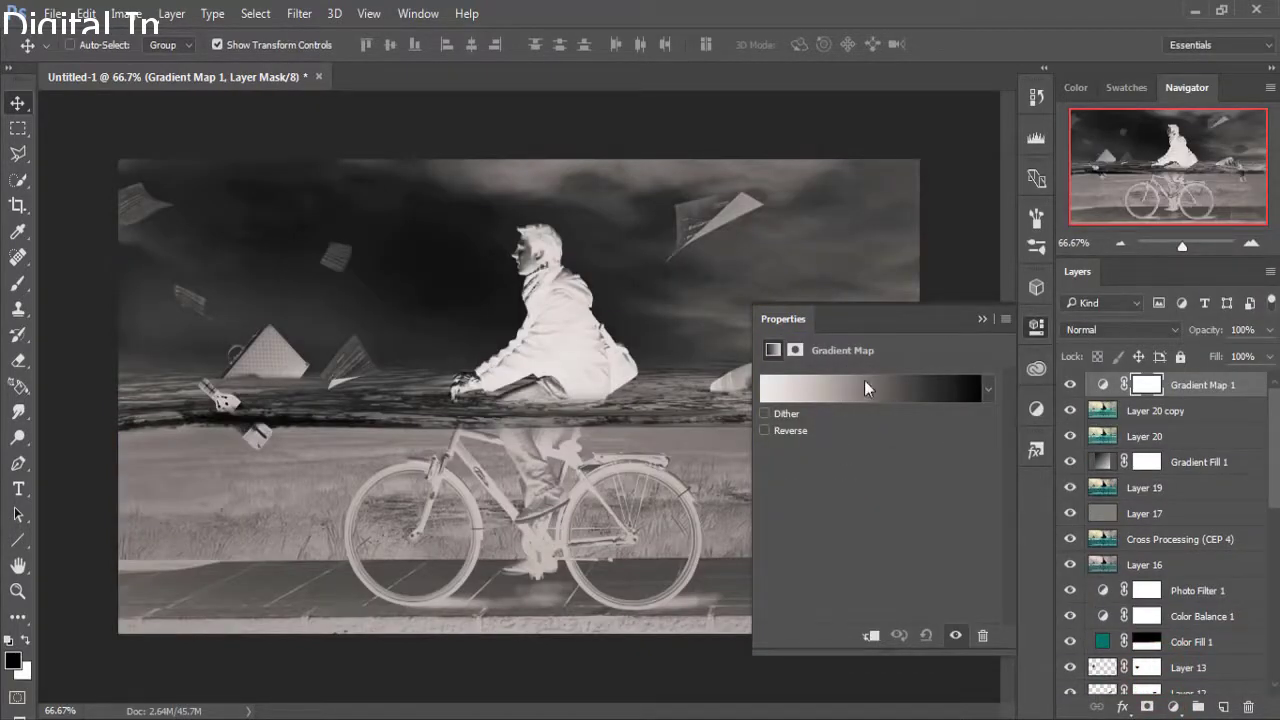
left_click(762, 389)
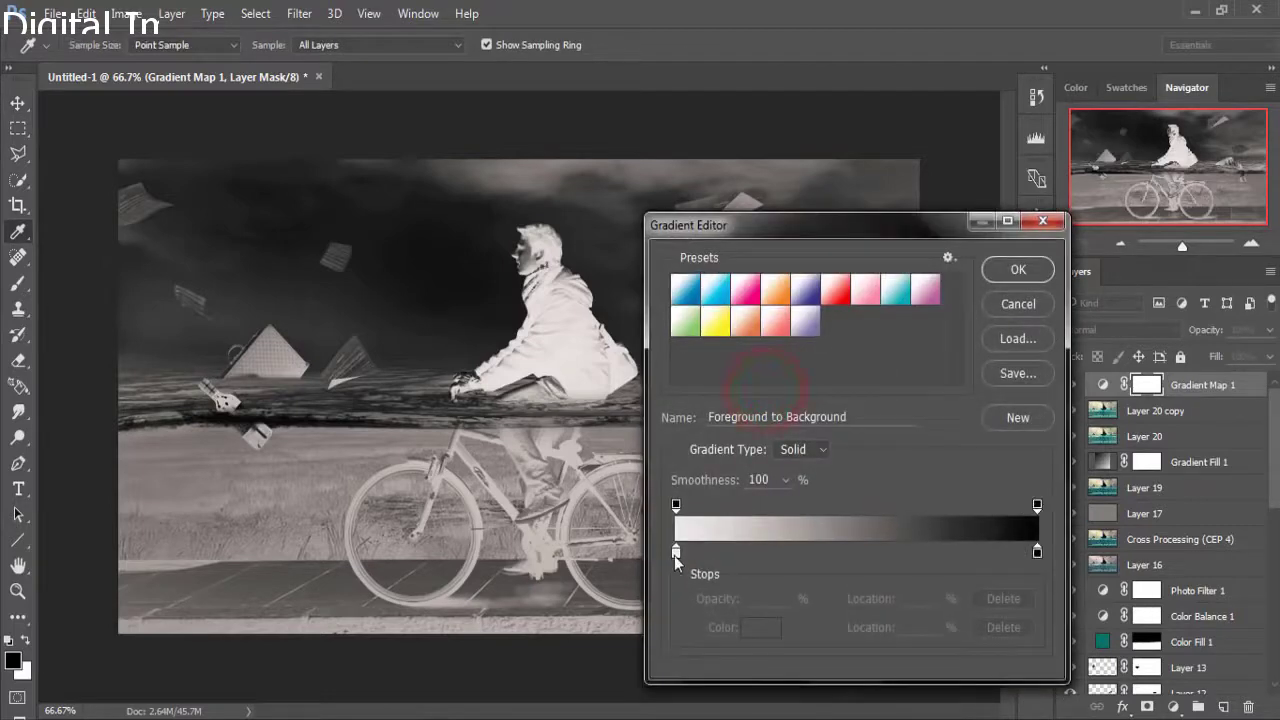
left_click(676, 553)
left_click(761, 627)
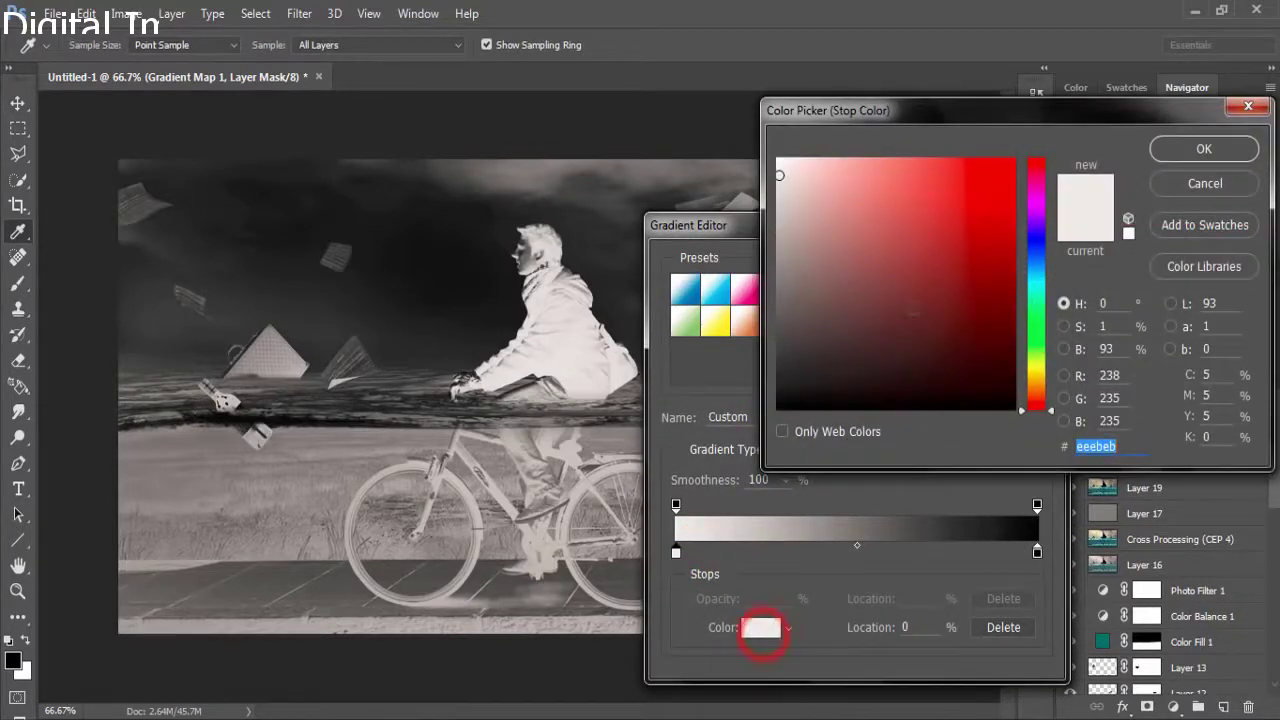
Set the gradient map's left stop to dark red 6a363b, running to black.
left_click(1037, 269)
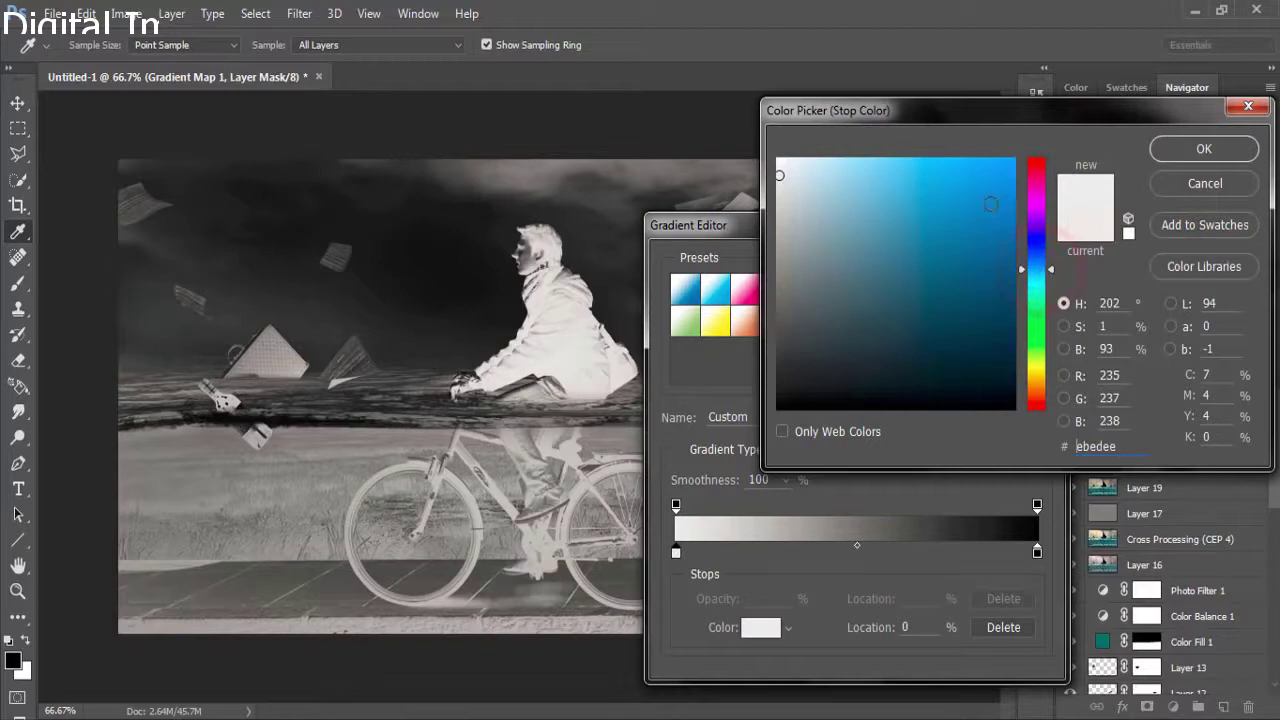
left_click(936, 177)
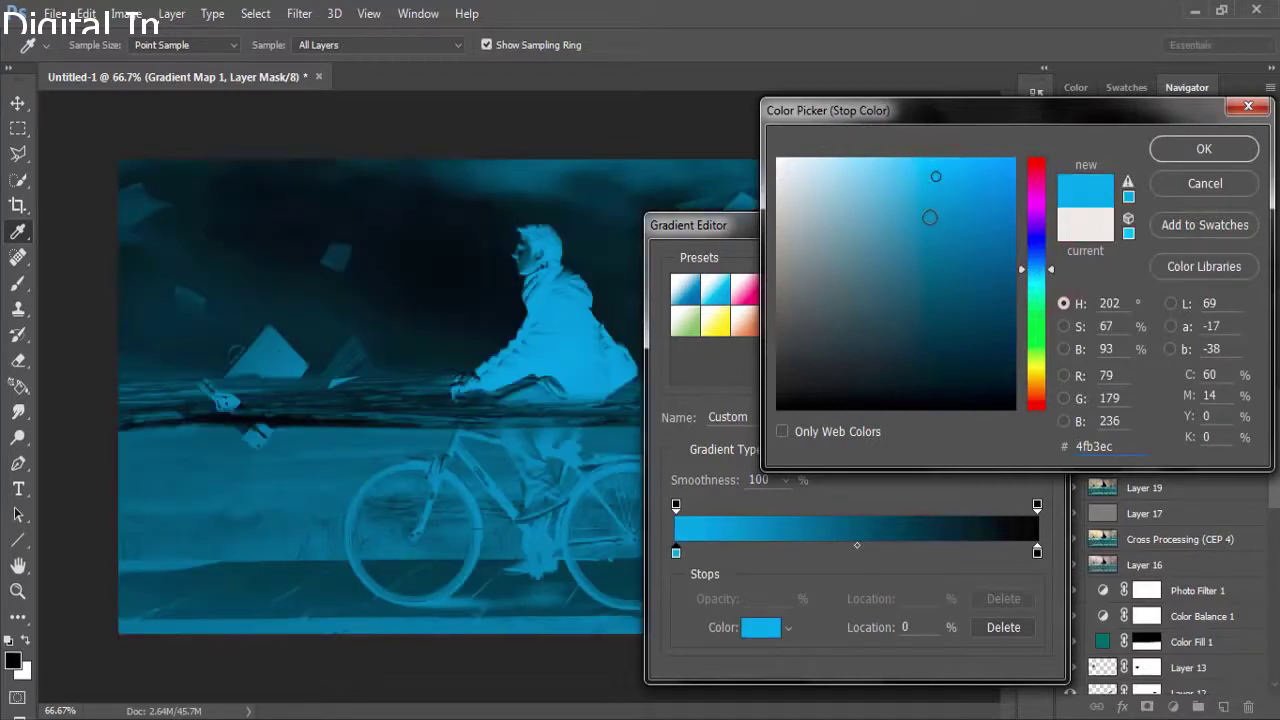
left_click(929, 217)
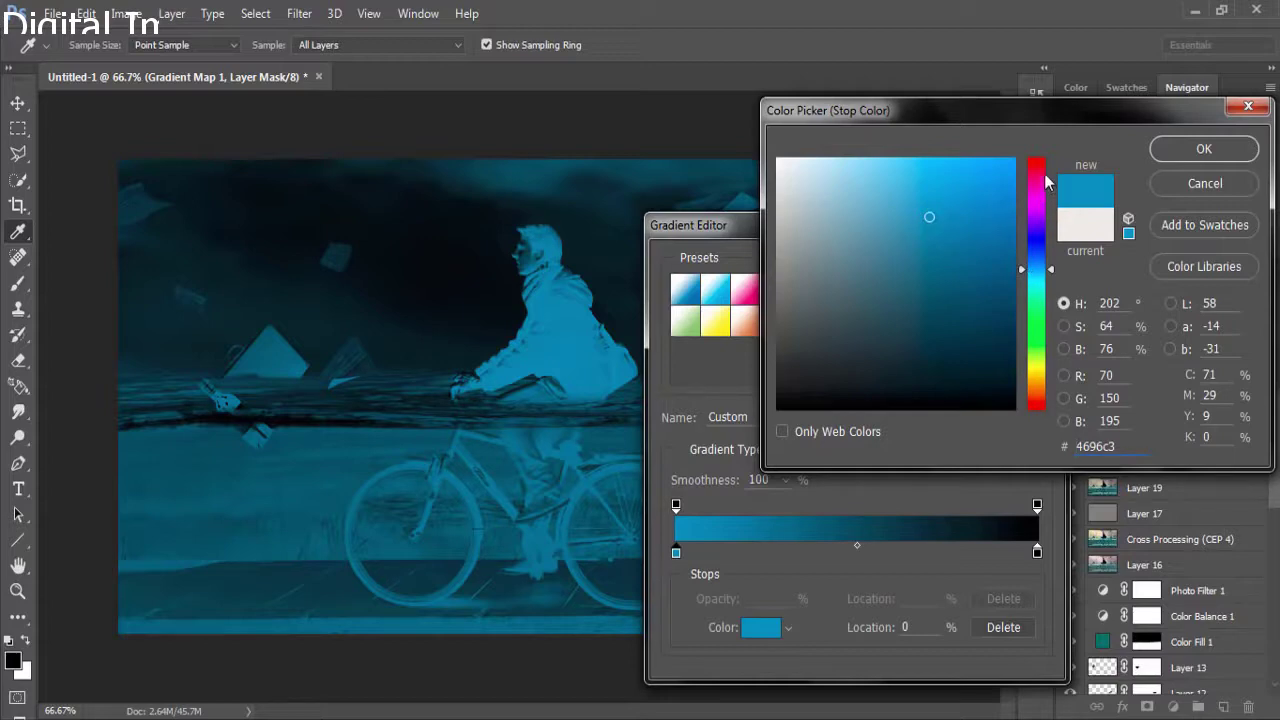
left_click(1038, 164)
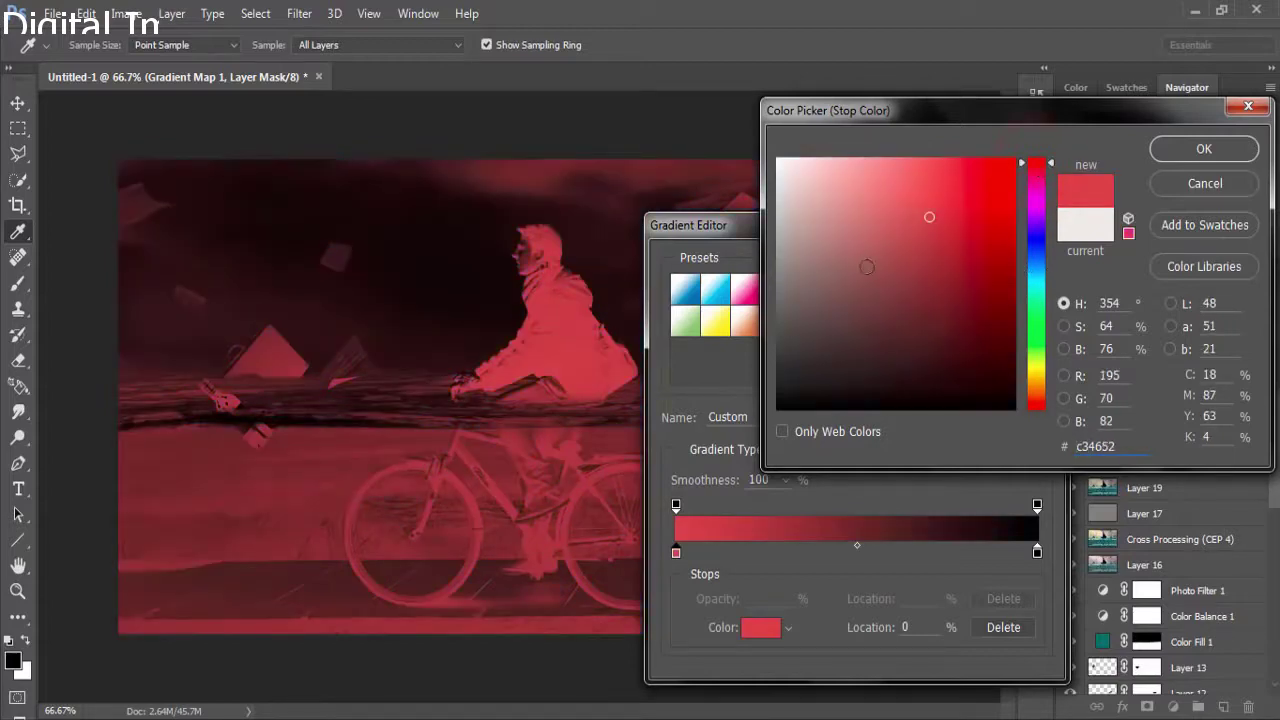
left_click(876, 292)
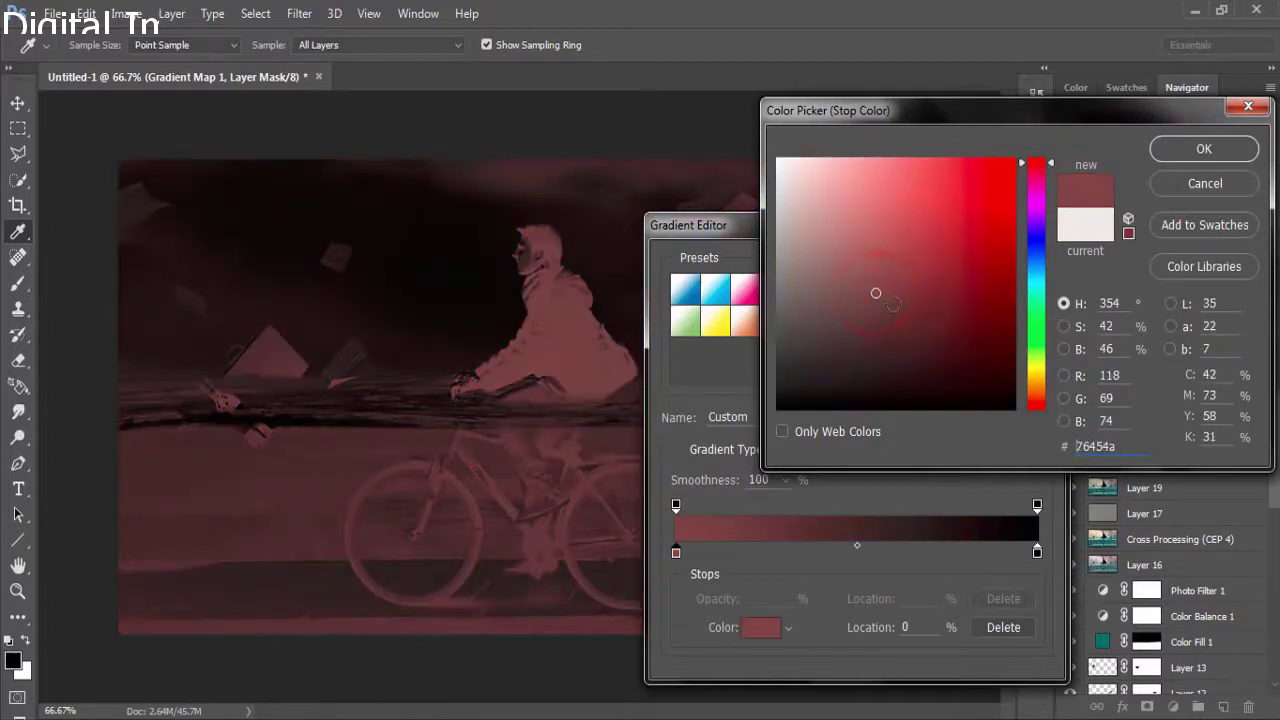
left_click(894, 304)
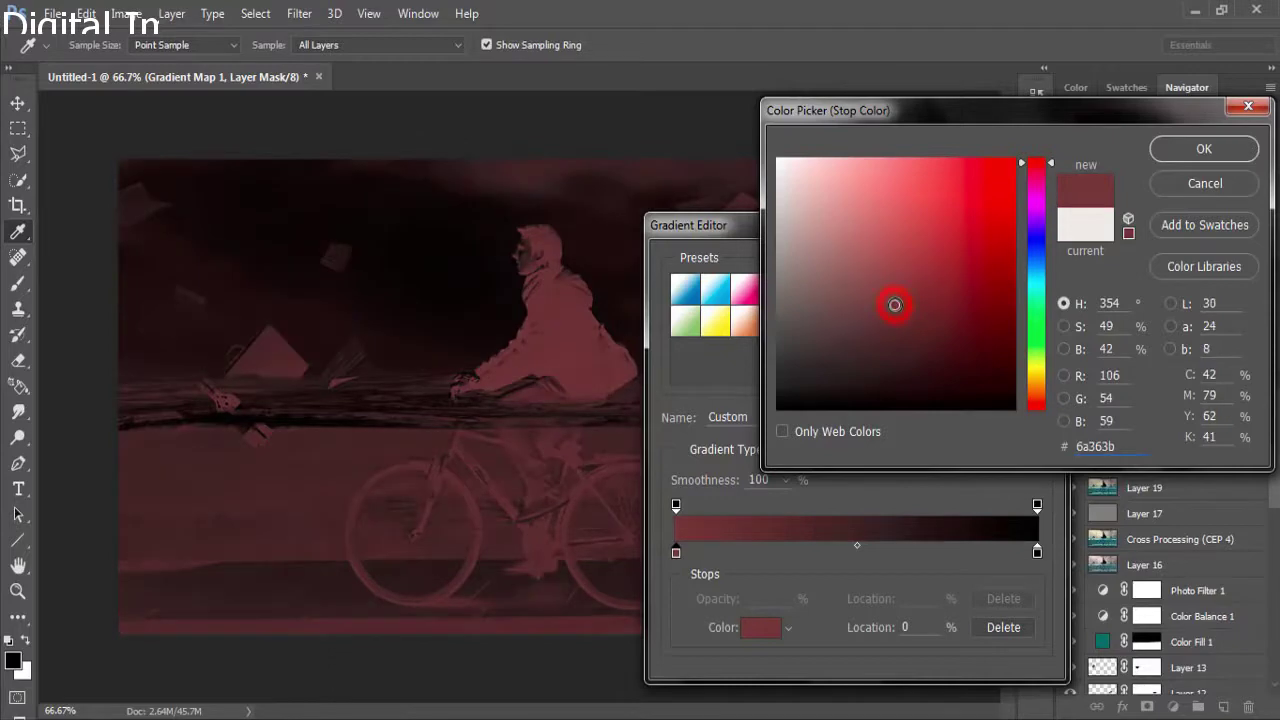
left_click(1177, 160)
left_click(1028, 270)
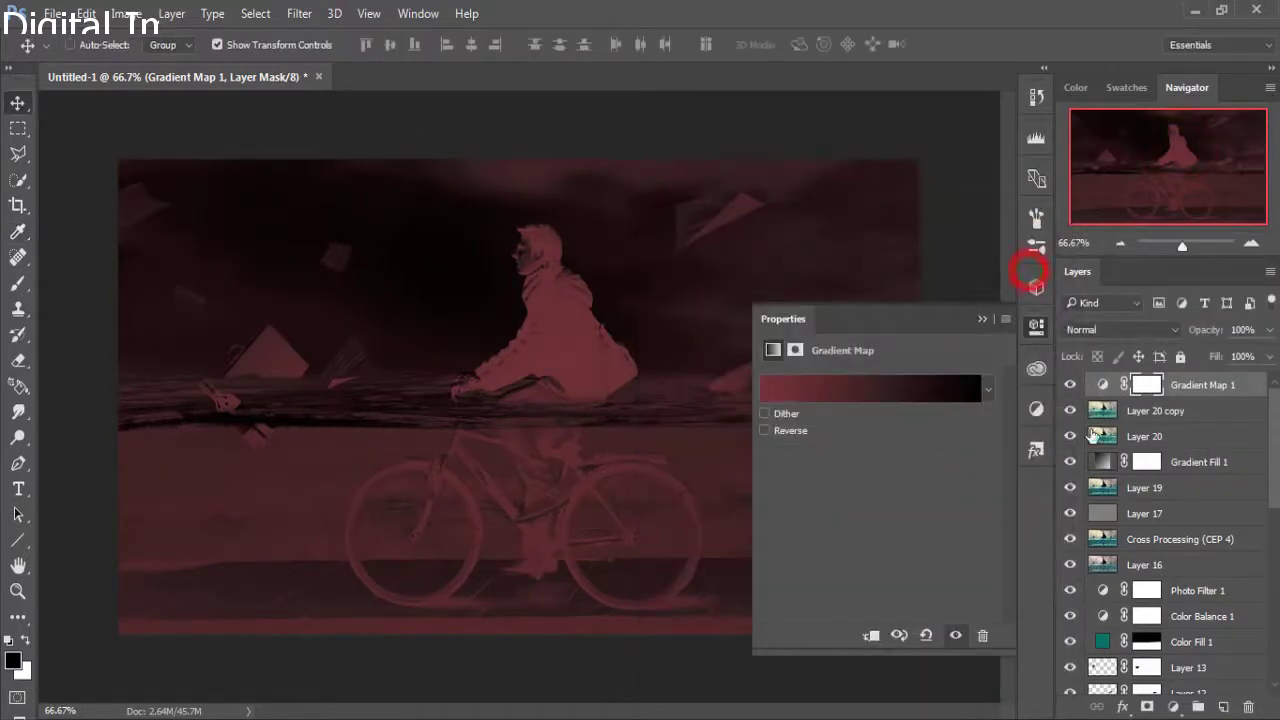
Blend Gradient Map 1 as Soft Light at 59% opacity.
left_click(1172, 329)
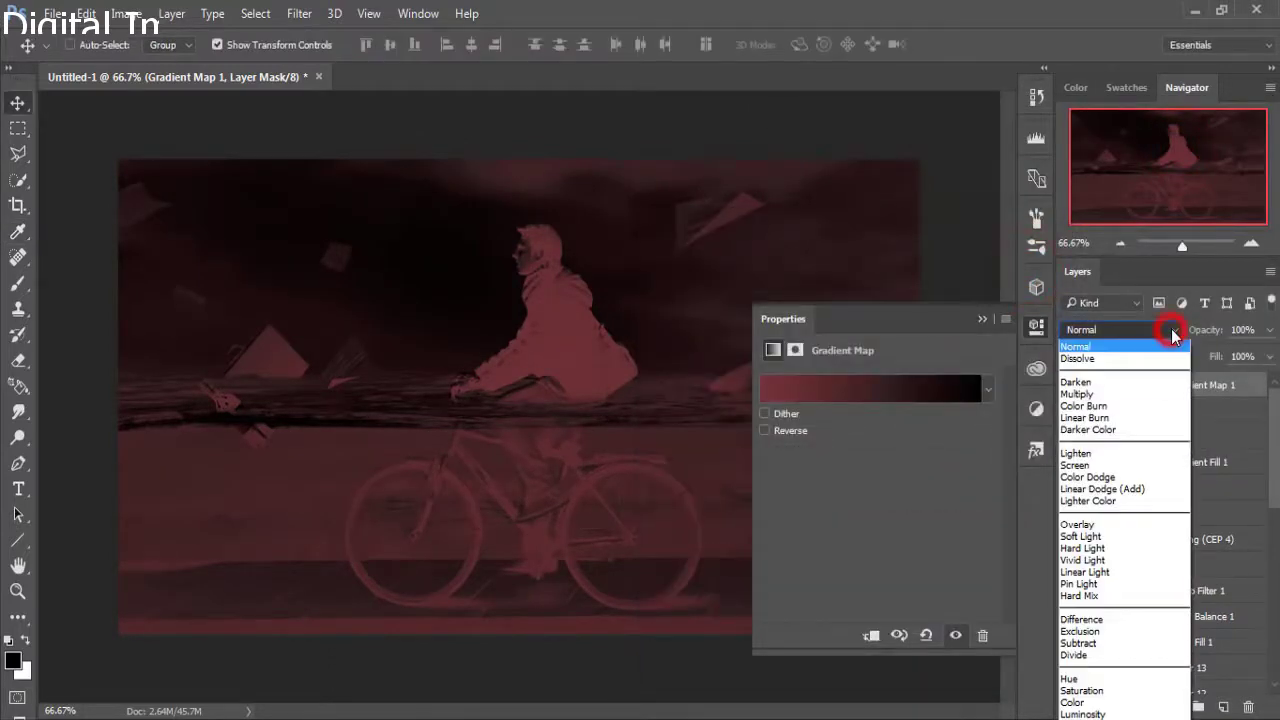
left_click(1111, 543)
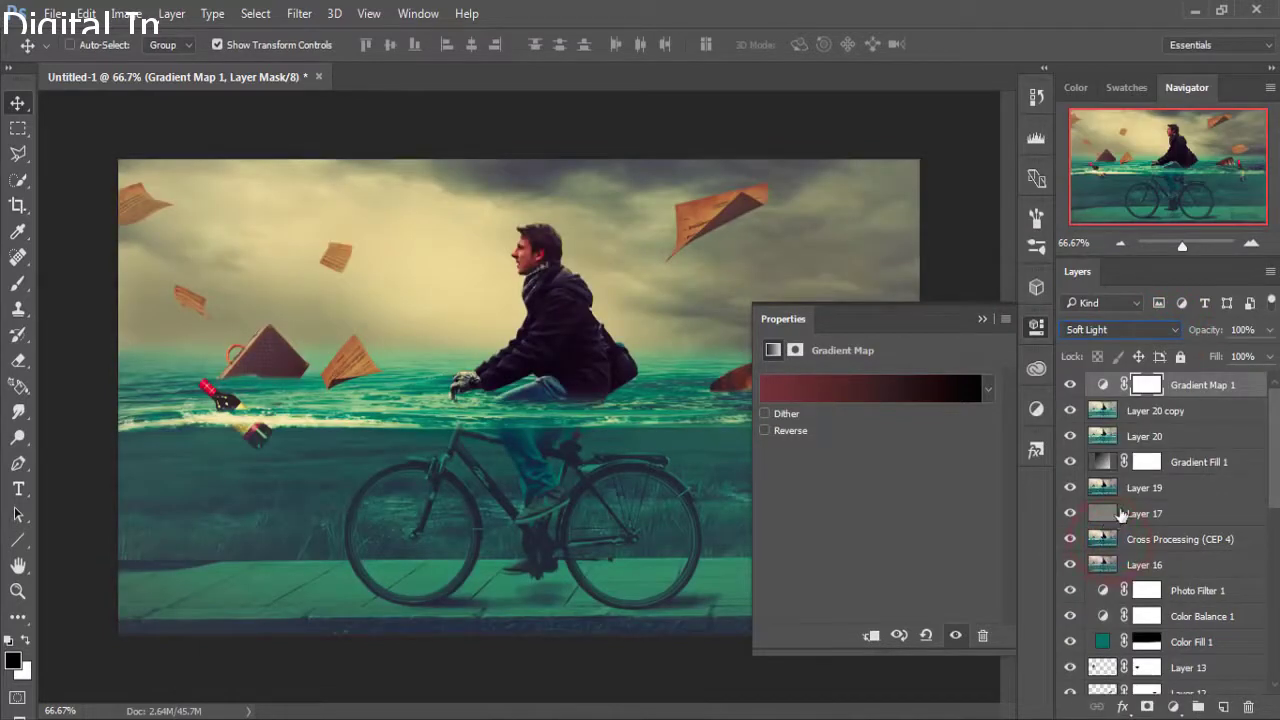
left_click(977, 314)
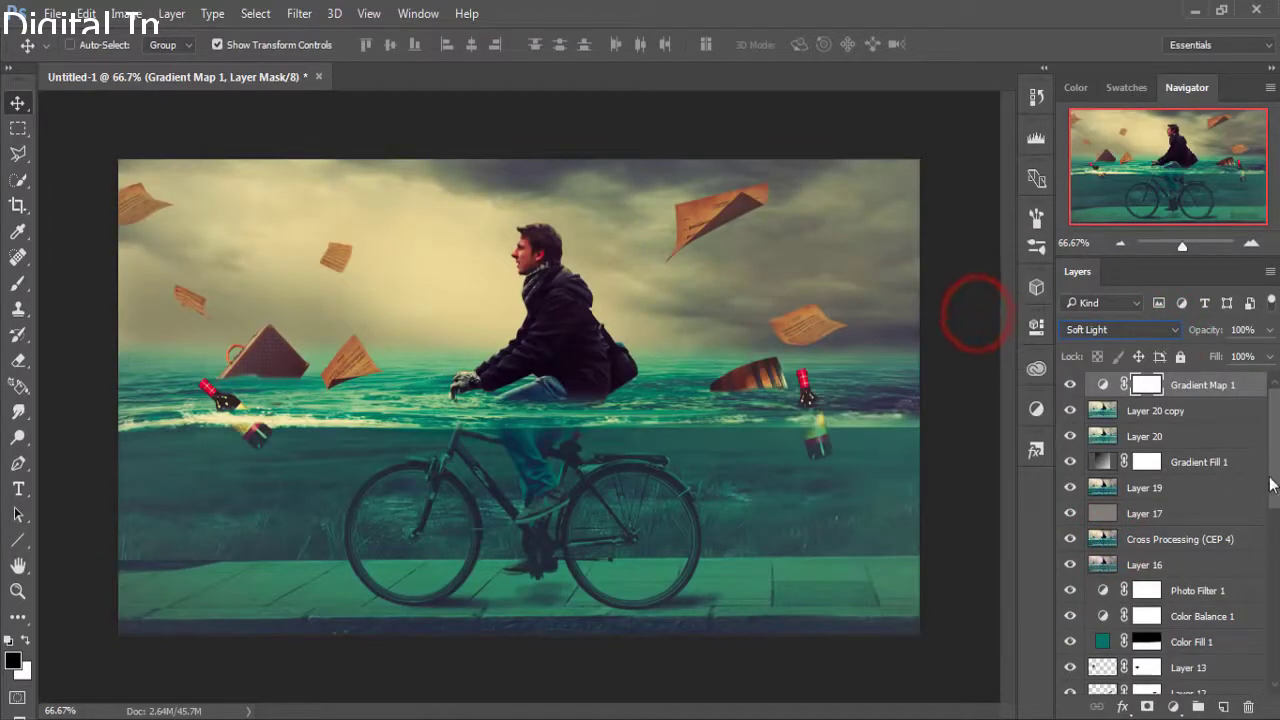
left_click_drag(1268, 334, 1228, 358)
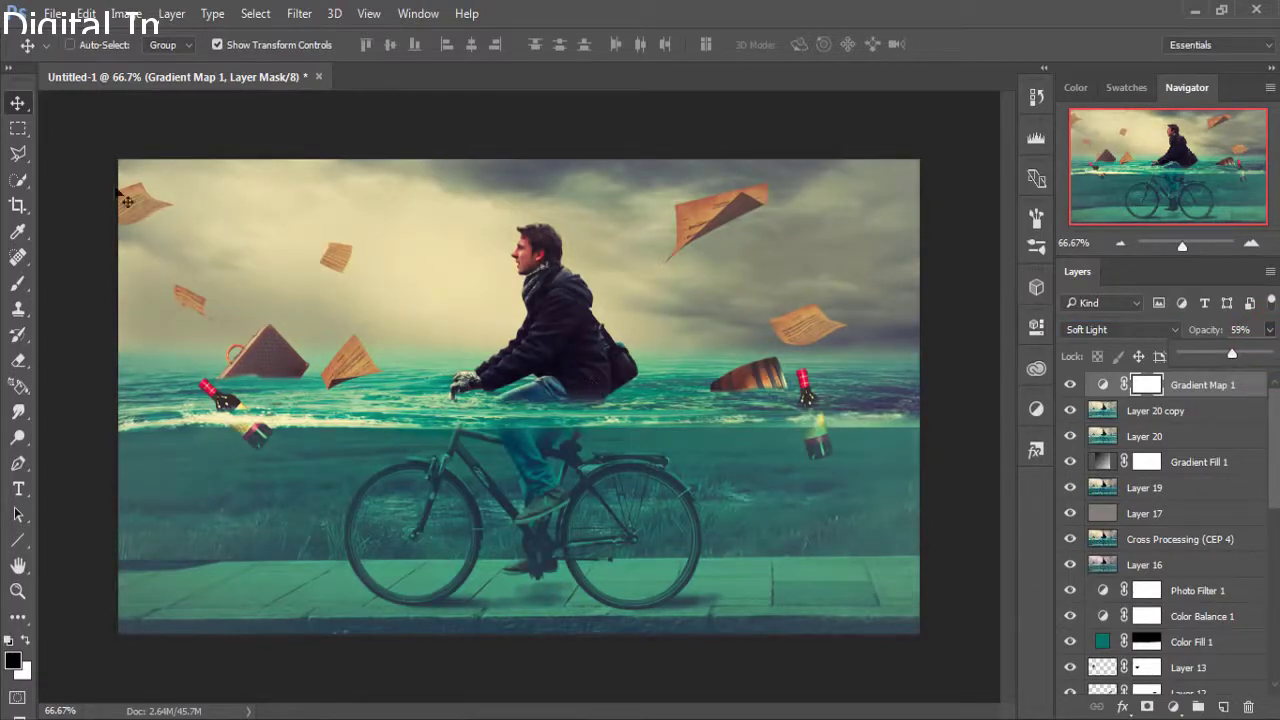
left_click(18, 112)
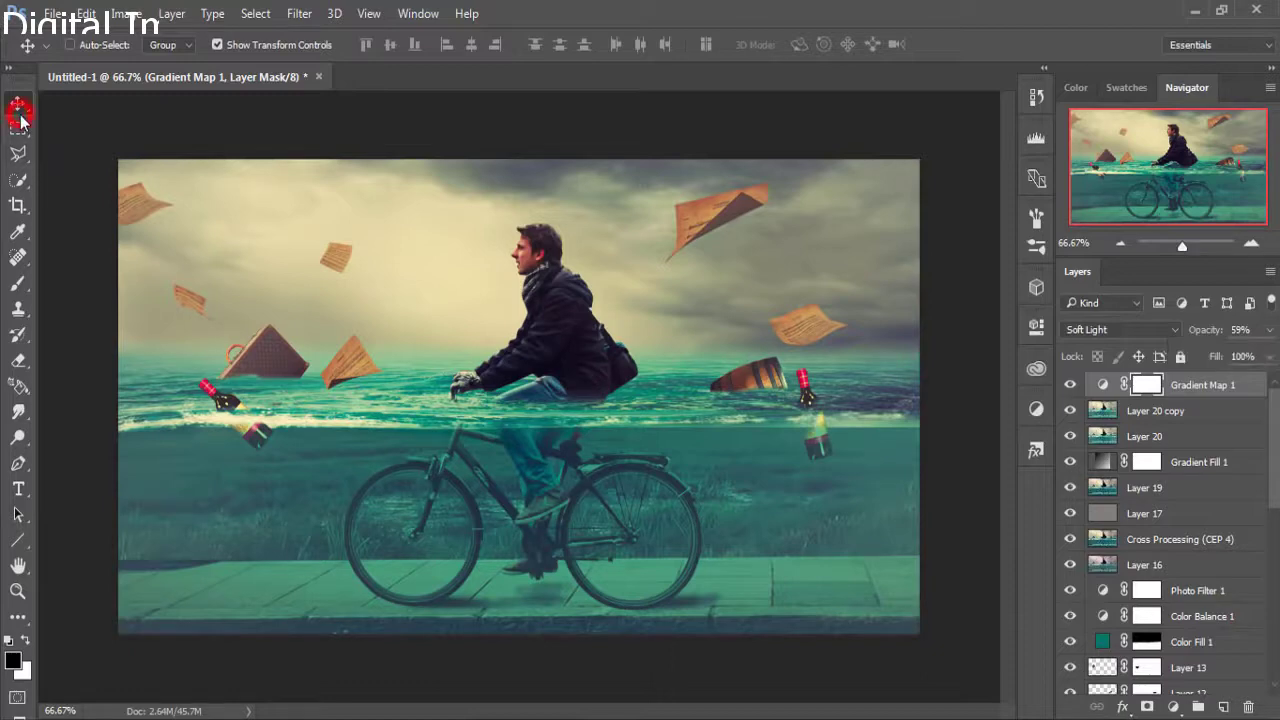
Stamp all visible layers into a new merged Layer 21 and select it.
left_click(1203, 390)
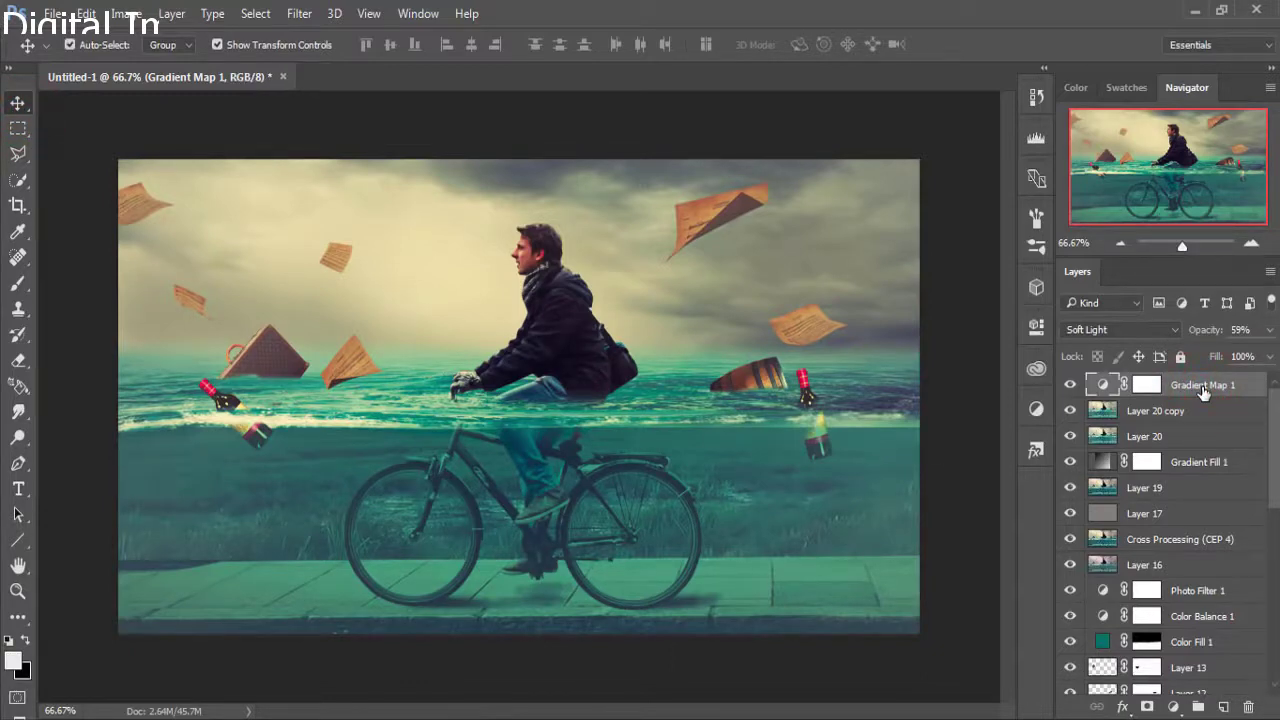
key("ctrl+shift+alt+e")
left_click(1203, 384)
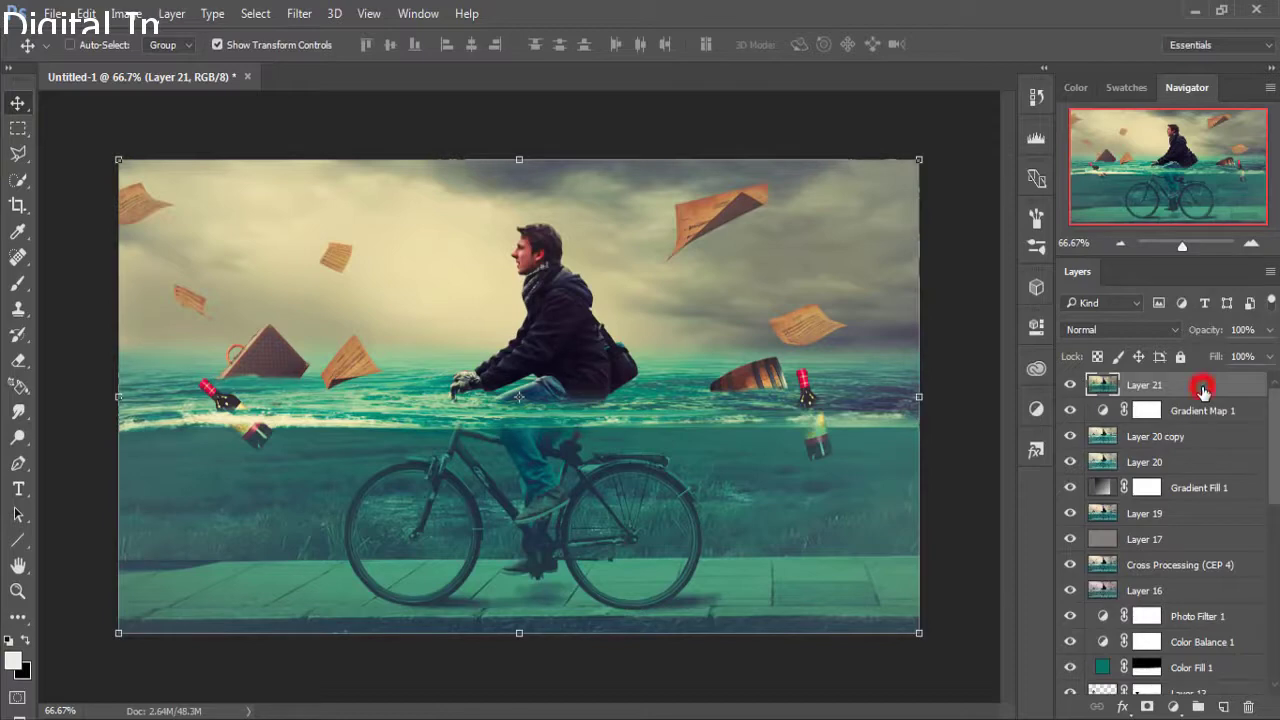